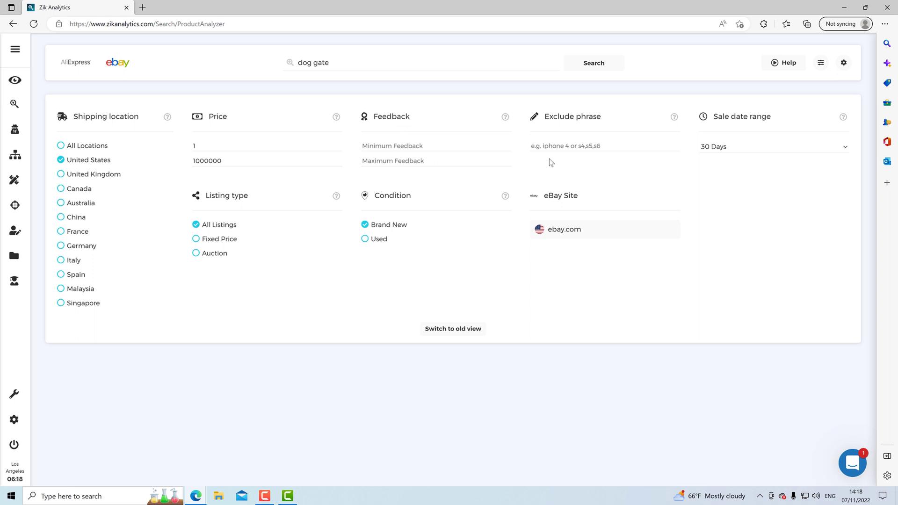
Review the sale date range options for the product search, leaving the range at 30 Days
{"action": "mouse_move", "coordinate": [554, 148]}
{"action": "left_click_drag", "start_coordinate": [715, 120], "coordinate": [774, 125]}
{"action": "left_click", "coordinate": [730, 146]}
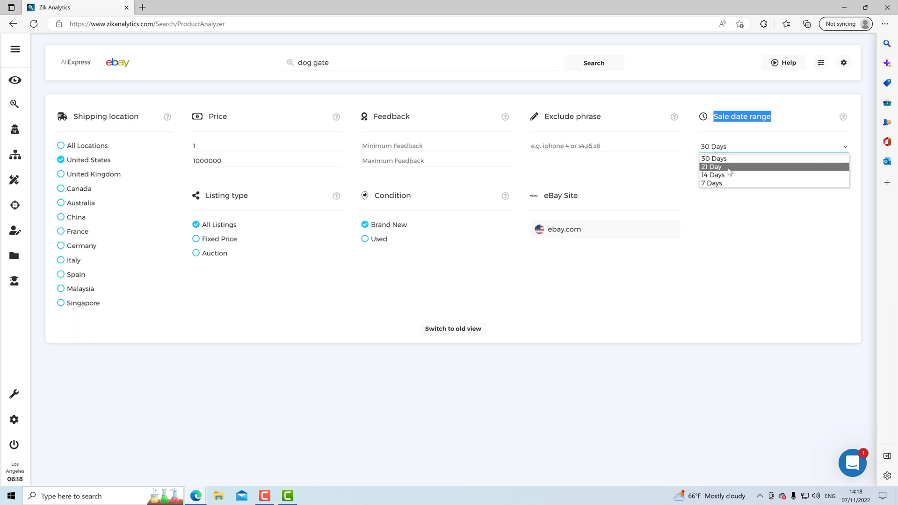
{"action": "left_click", "coordinate": [693, 160]}
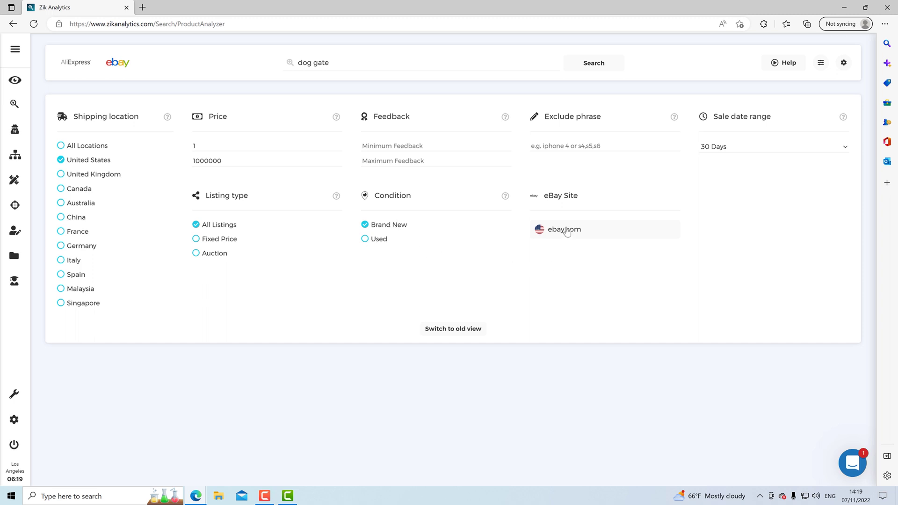
Try All as the eBay site, set it back to ebay.com and run the product search for dog gate
{"action": "left_click_drag", "start_coordinate": [543, 198], "coordinate": [595, 181]}
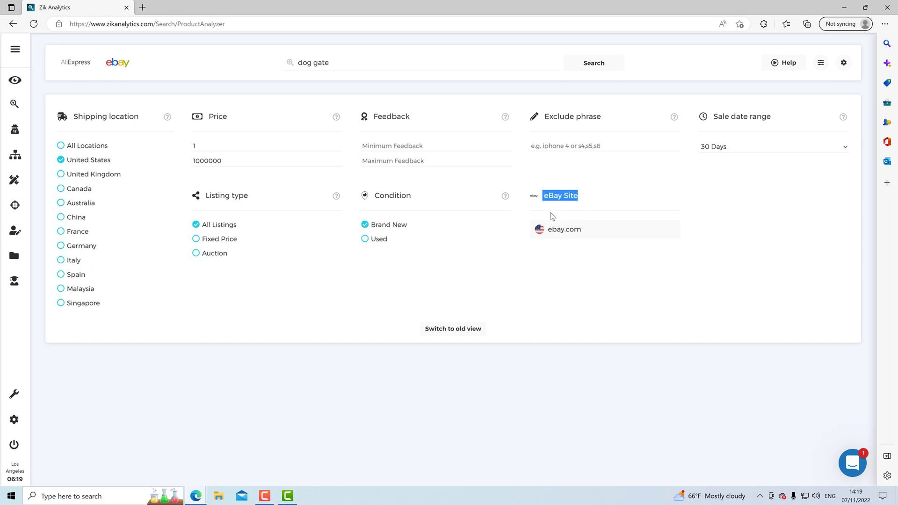
{"action": "left_click", "coordinate": [552, 233]}
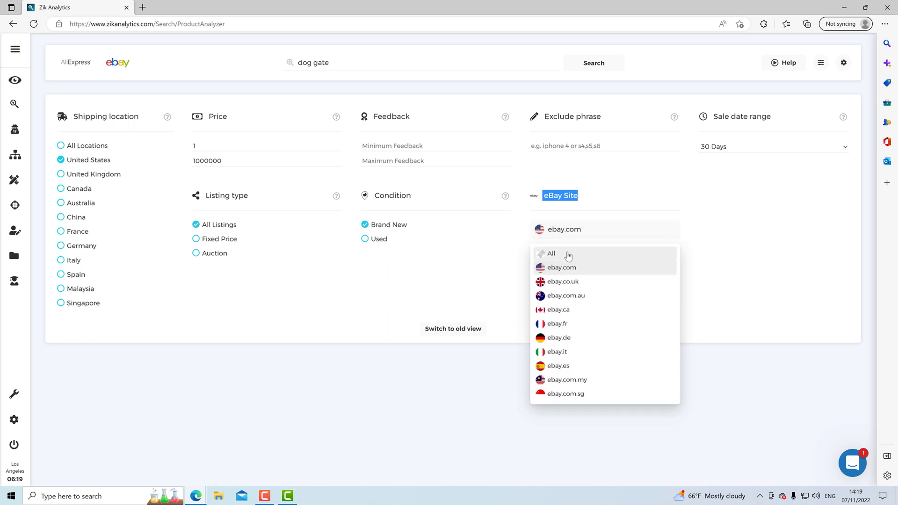
{"action": "left_click", "coordinate": [568, 258]}
{"action": "left_click", "coordinate": [570, 235]}
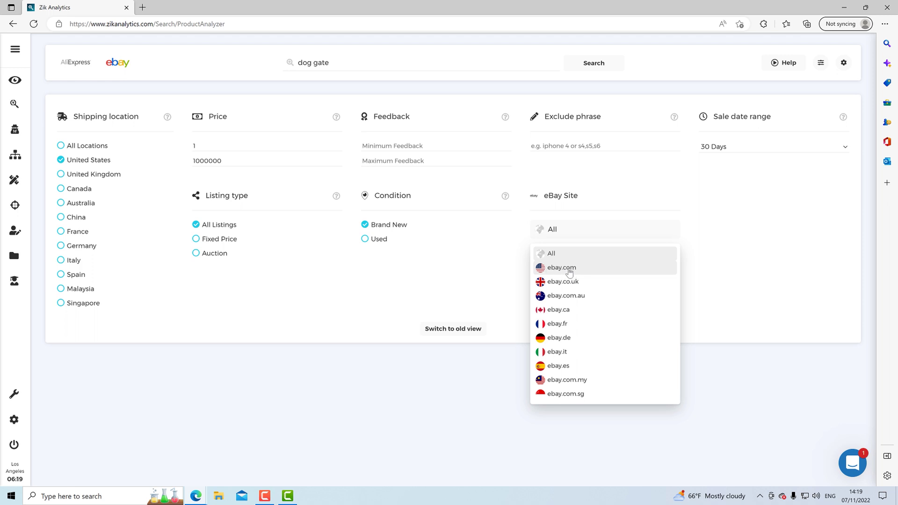
{"action": "left_click", "coordinate": [569, 272]}
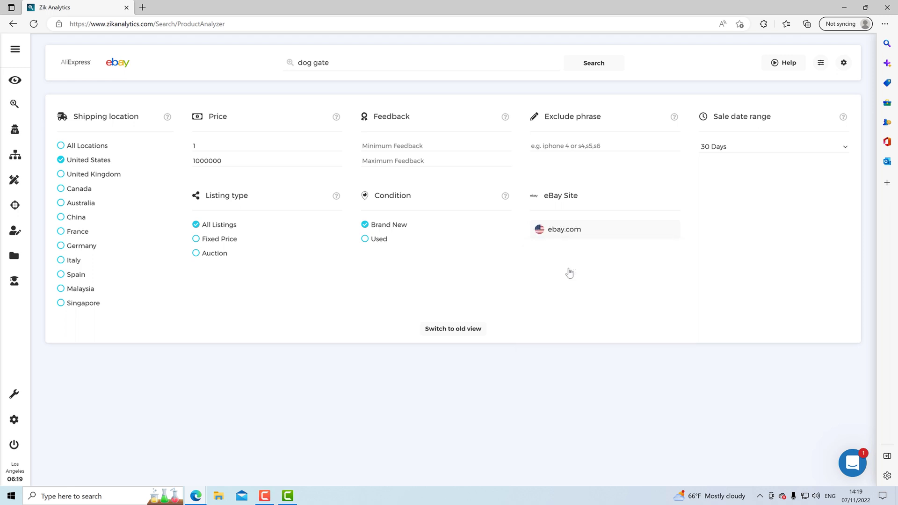
{"action": "left_click", "coordinate": [594, 69]}
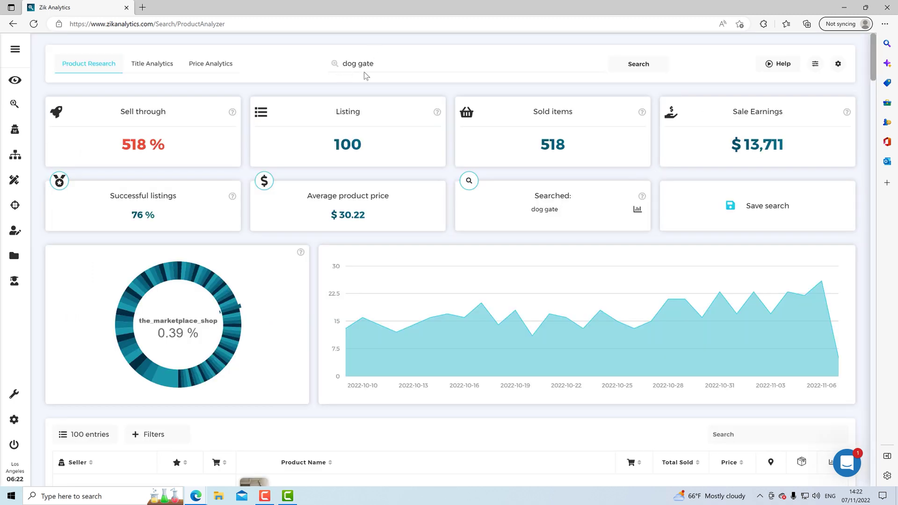
Examine the dog gate search term and its sold items, sale earnings, successful listings and average product price
{"action": "left_click", "coordinate": [375, 64]}
{"action": "left_click", "coordinate": [369, 64]}
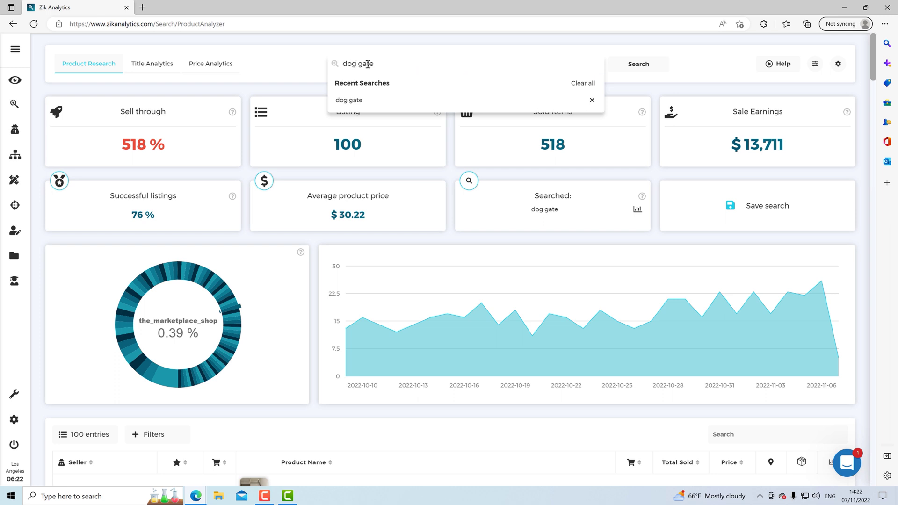
{"action": "left_click", "coordinate": [180, 98]}
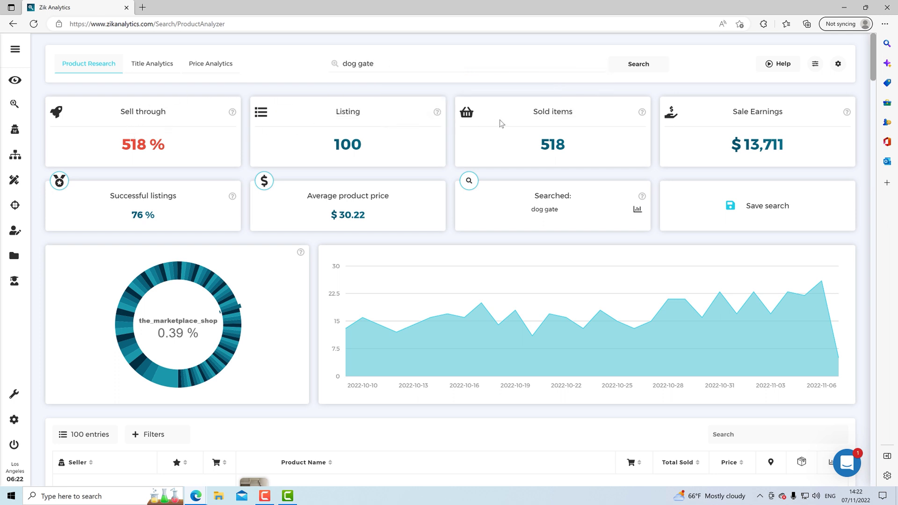
{"action": "left_click_drag", "start_coordinate": [535, 112], "coordinate": [580, 136]}
{"action": "left_click", "coordinate": [569, 148]}
{"action": "left_click_drag", "start_coordinate": [736, 111], "coordinate": [744, 145]}
{"action": "left_click", "coordinate": [742, 148]}
{"action": "left_click_drag", "start_coordinate": [161, 216], "coordinate": [114, 196]}
{"action": "left_click_drag", "start_coordinate": [316, 196], "coordinate": [388, 223]}
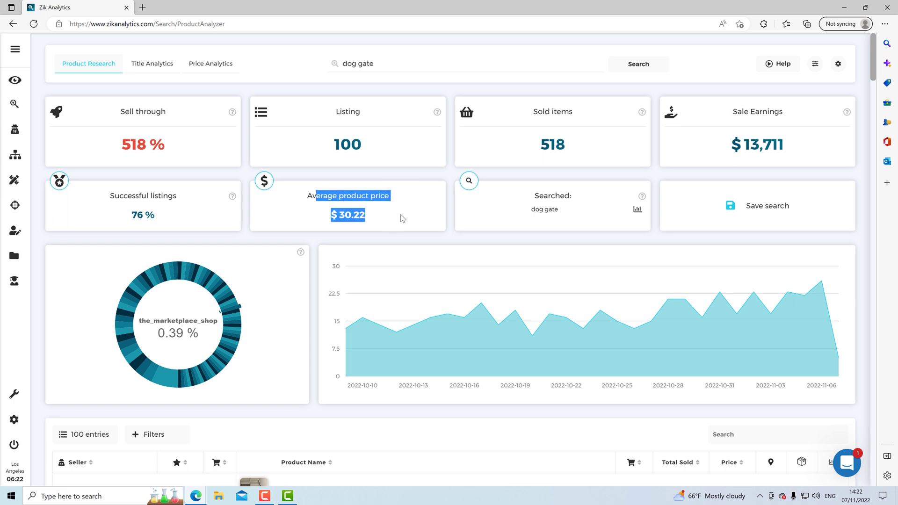
{"action": "left_click", "coordinate": [551, 209]}
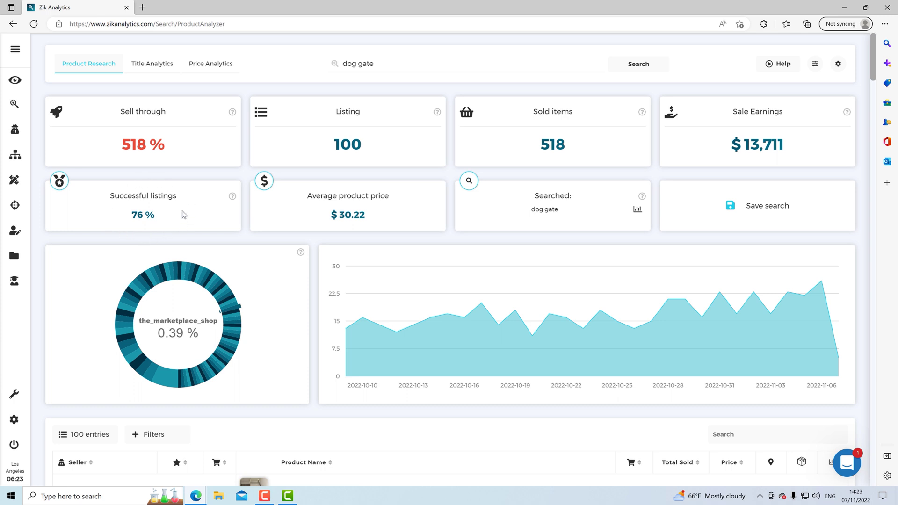
Examine the successful listings percentage for the dog gate search more closely
{"action": "mouse_move", "coordinate": [159, 221]}
{"action": "left_mouse_down"}
{"action": "mouse_move", "coordinate": [134, 219]}
{"action": "mouse_move", "coordinate": [153, 220]}
{"action": "left_mouse_up"}
{"action": "left_click", "coordinate": [134, 220]}
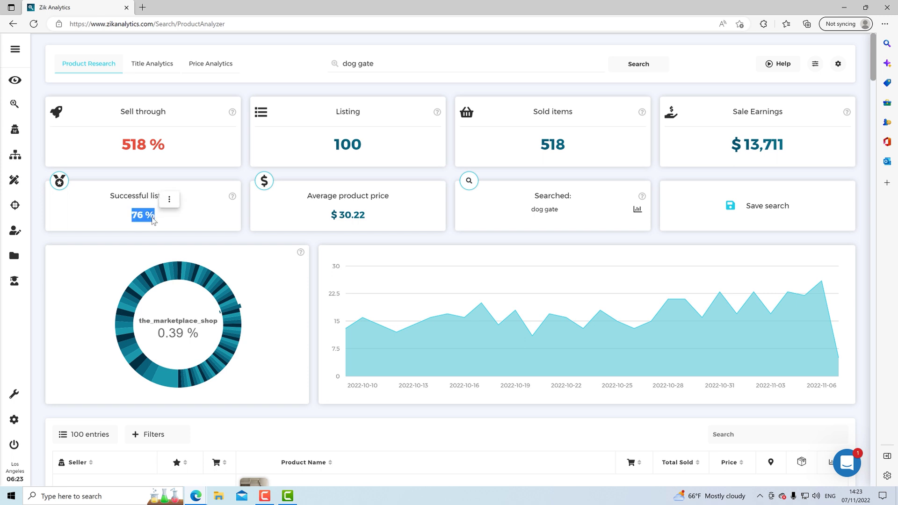
{"action": "left_click", "coordinate": [150, 218]}
{"action": "left_click_drag", "start_coordinate": [152, 215], "coordinate": [131, 218]}
{"action": "left_click", "coordinate": [164, 208]}
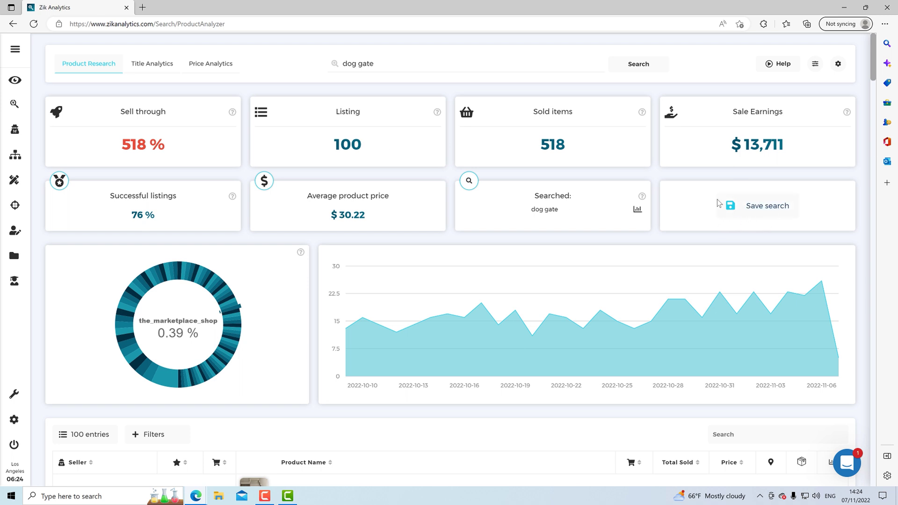
Save the dog gate search with the comment "Dog gate research" and a five-star rating
{"action": "left_click", "coordinate": [759, 212]}
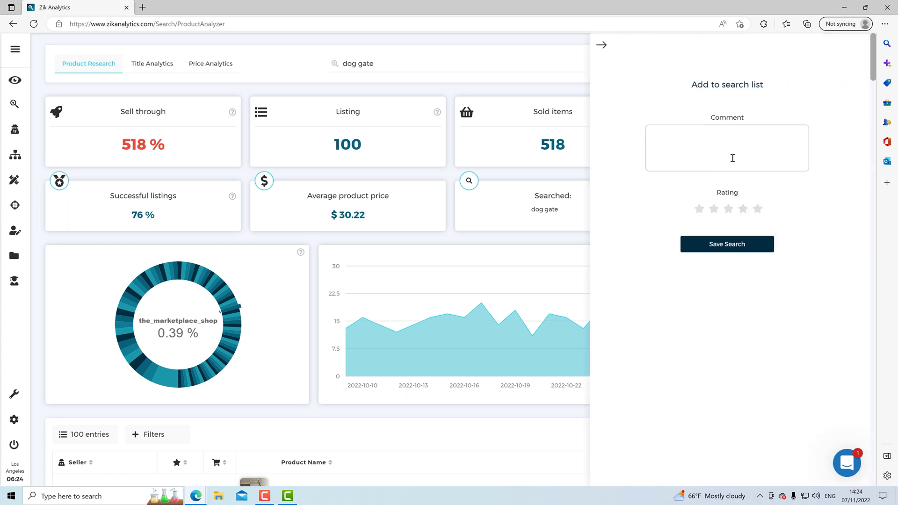
{"action": "left_click", "coordinate": [720, 139]}
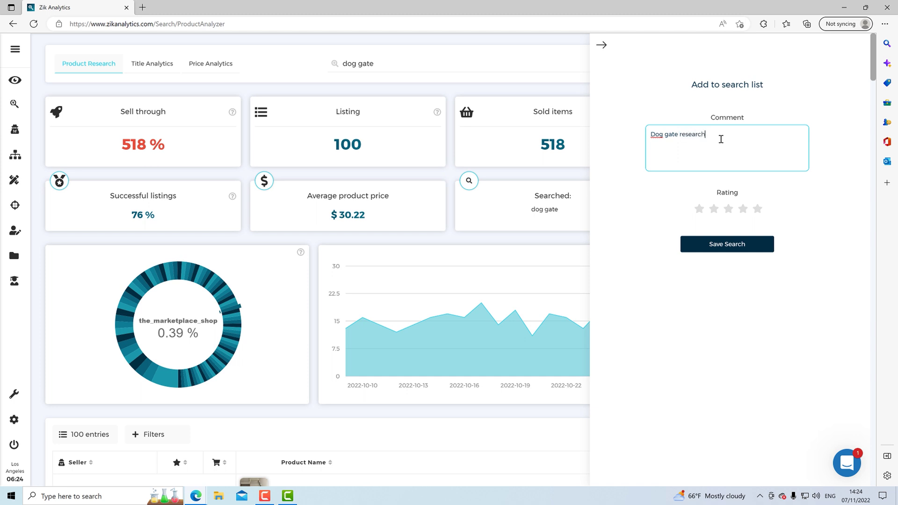
{"action": "left_click", "coordinate": [759, 211]}
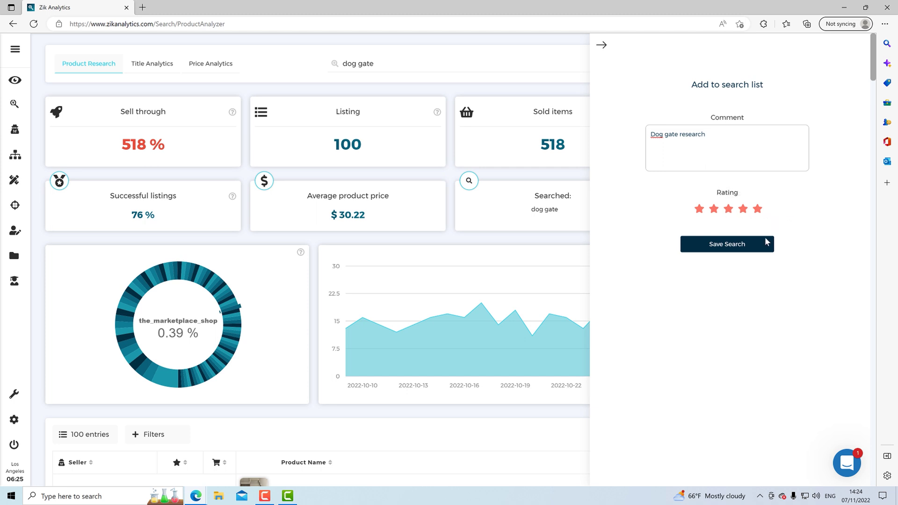
{"action": "left_click", "coordinate": [746, 247]}
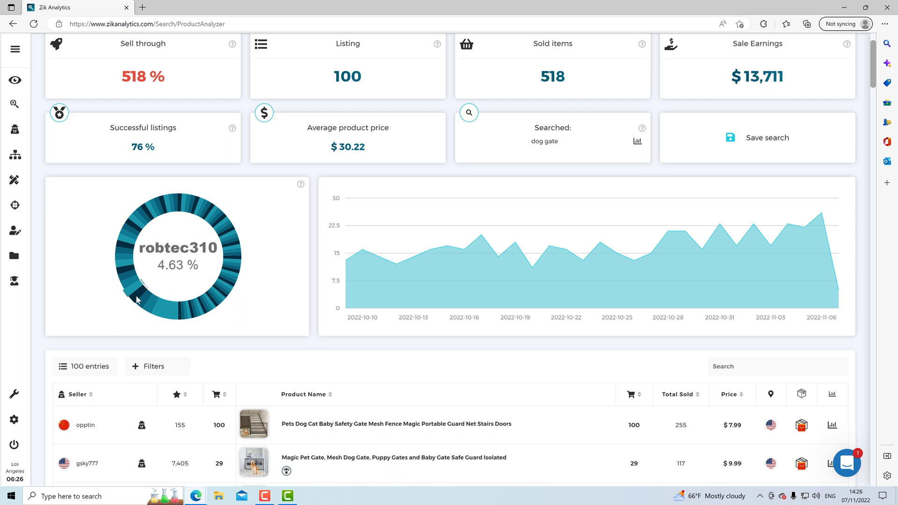
Examine the leading seller's share in the donut chart and the total sale earnings for the dog gate search
{"action": "left_click_drag", "start_coordinate": [197, 266], "coordinate": [157, 267]}
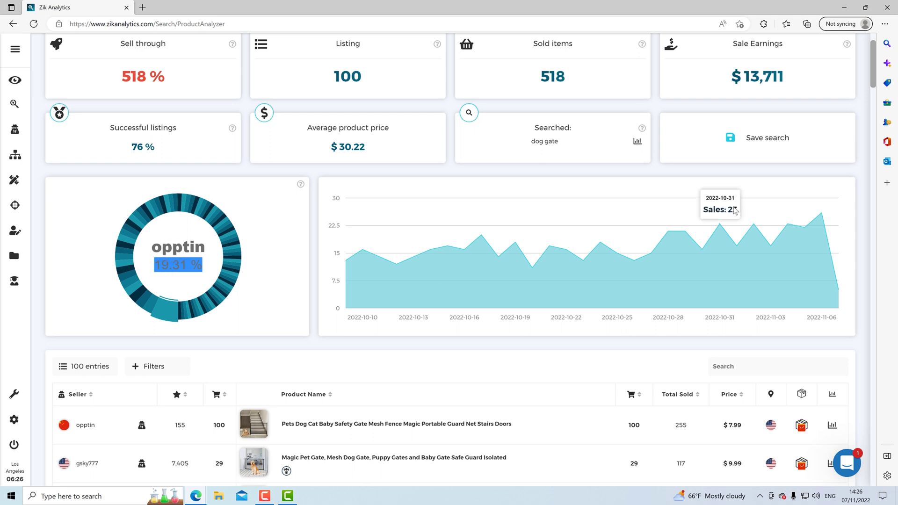
{"action": "left_click", "coordinate": [778, 80]}
{"action": "left_click_drag", "start_coordinate": [778, 81], "coordinate": [738, 78]}
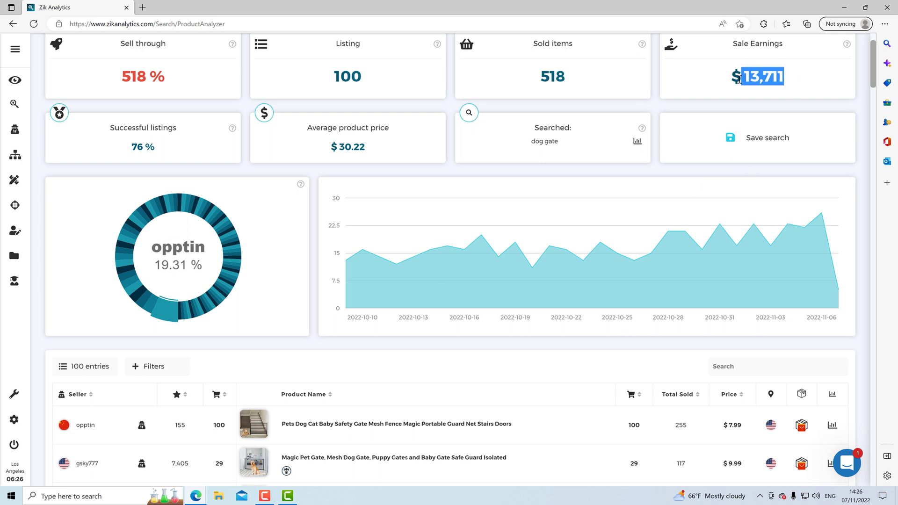
{"action": "left_click", "coordinate": [737, 80]}
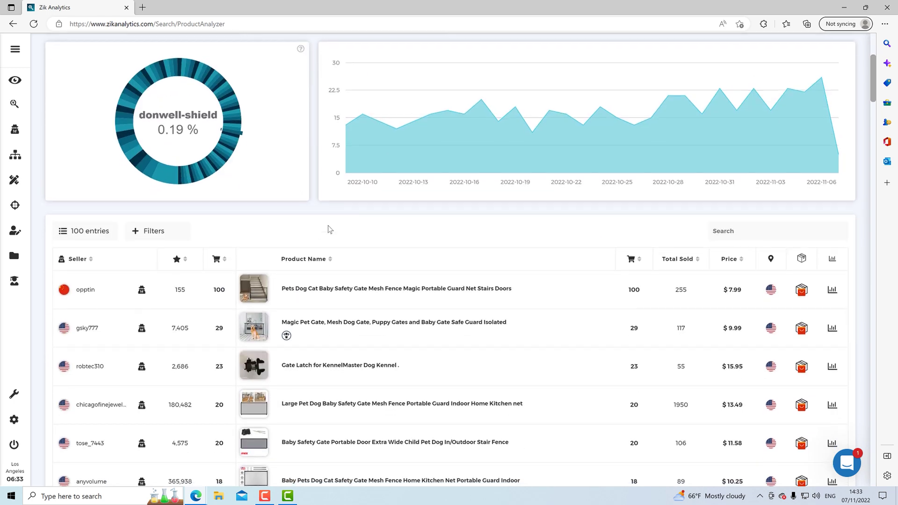
Open the competitor analysis of the first seller in the results table and examine its sale earnings and sell-through rate
{"action": "scroll", "coordinate": [434, 144], "scroll_direction": "down", "scroll_amount": 2}
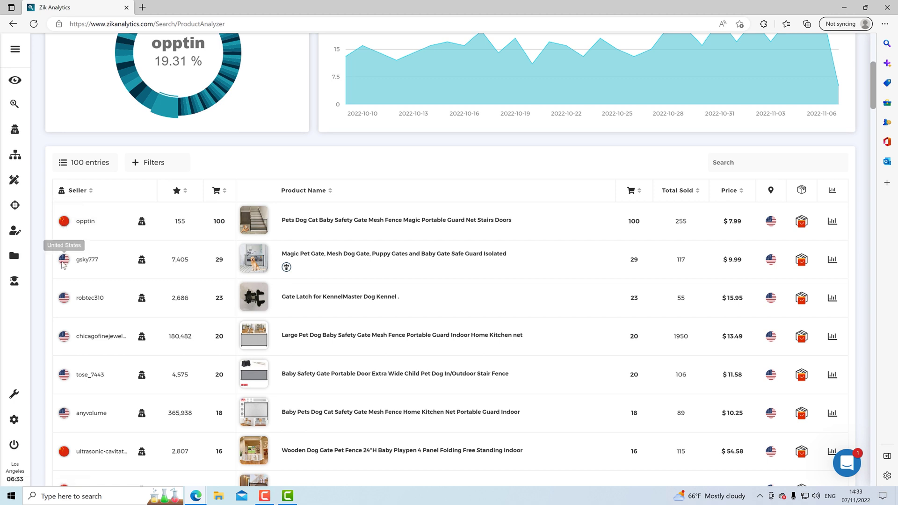
{"action": "left_click", "coordinate": [142, 222]}
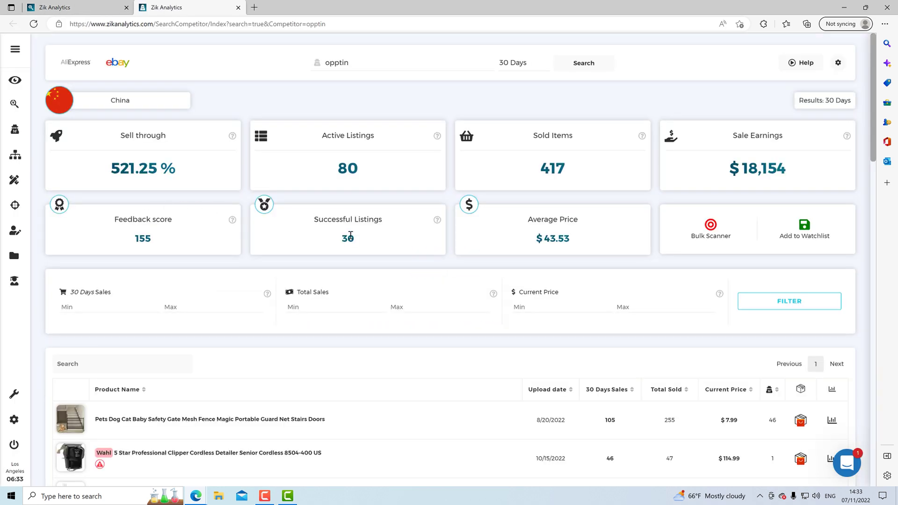
{"action": "left_click_drag", "start_coordinate": [739, 169], "coordinate": [789, 173]}
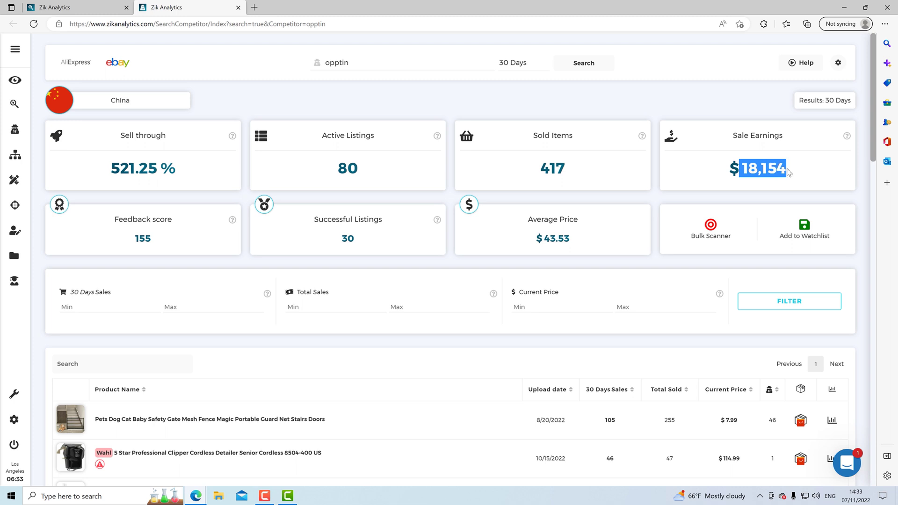
{"action": "left_click", "coordinate": [752, 168]}
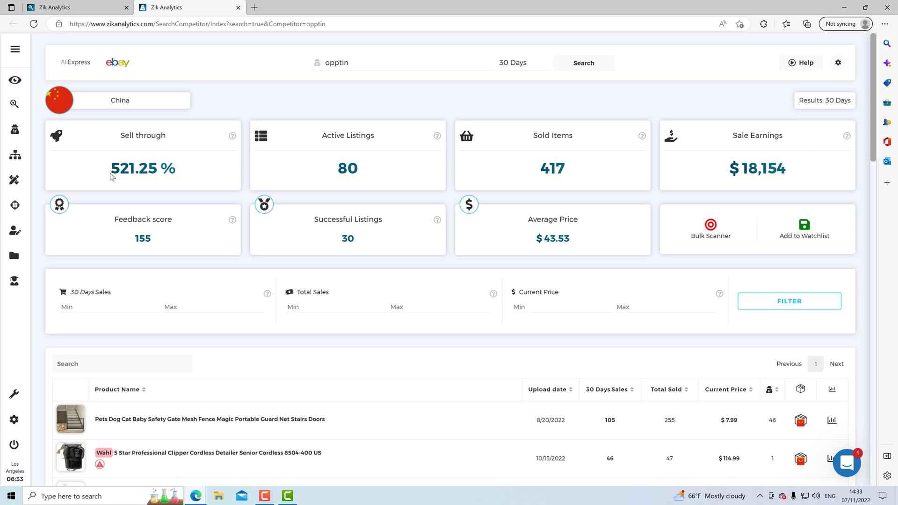
{"action": "triple_click", "coordinate": [127, 171]}
{"action": "left_click", "coordinate": [125, 146]}
{"action": "left_click_drag", "start_coordinate": [112, 175], "coordinate": [164, 177]}
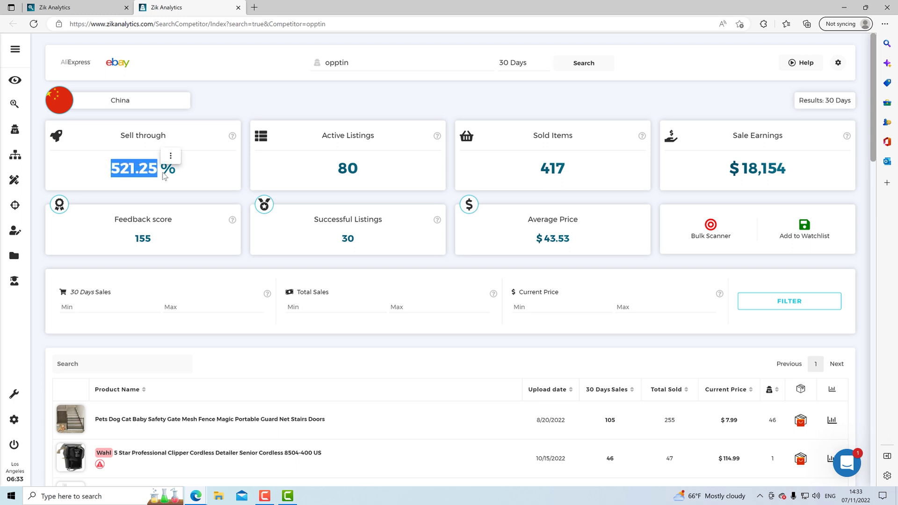
Examine the seller's successful listings, average price, sold items and sale earnings
{"action": "left_click_drag", "start_coordinate": [330, 215], "coordinate": [361, 242]}
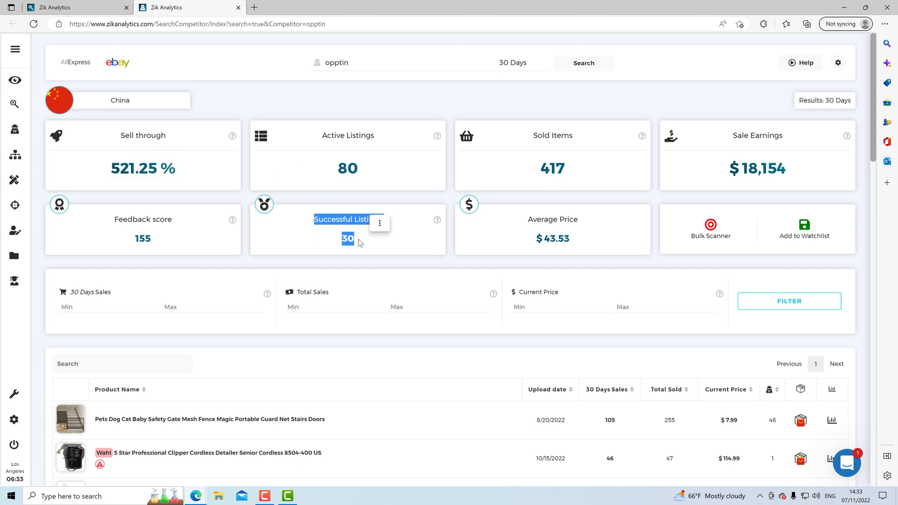
{"action": "left_click_drag", "start_coordinate": [565, 243], "coordinate": [546, 242]}
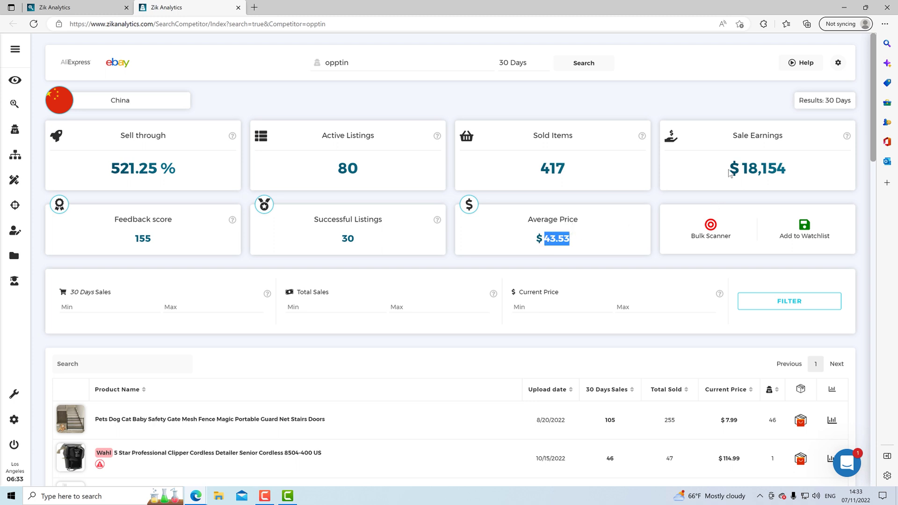
{"action": "left_click_drag", "start_coordinate": [568, 172], "coordinate": [542, 175]}
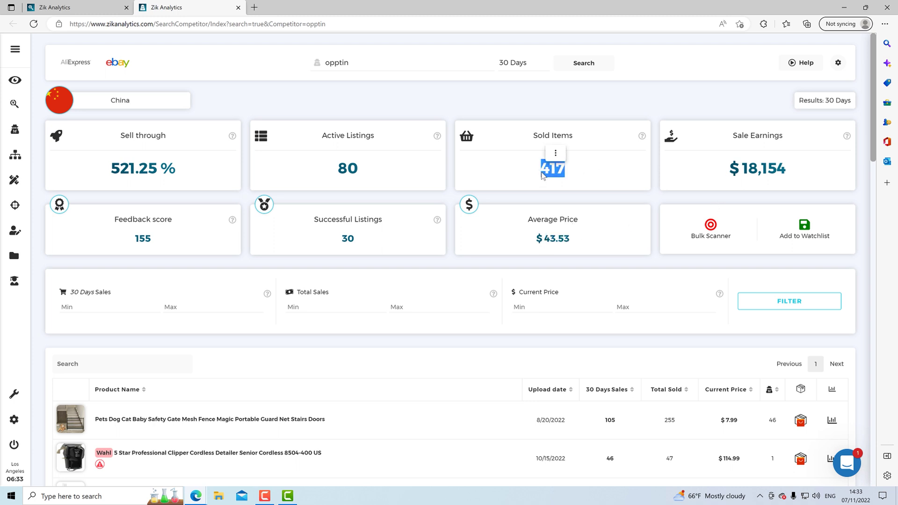
{"action": "left_click", "coordinate": [541, 174]}
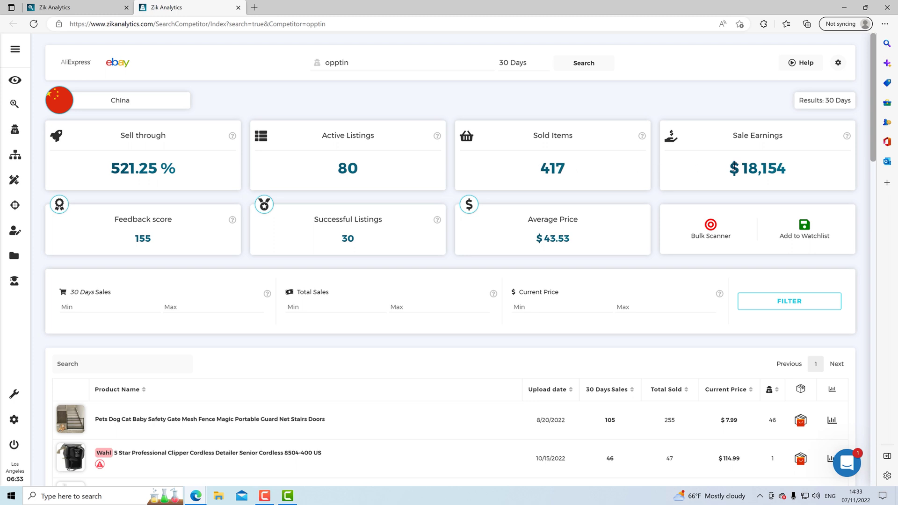
{"action": "left_click_drag", "start_coordinate": [732, 169], "coordinate": [788, 177]}
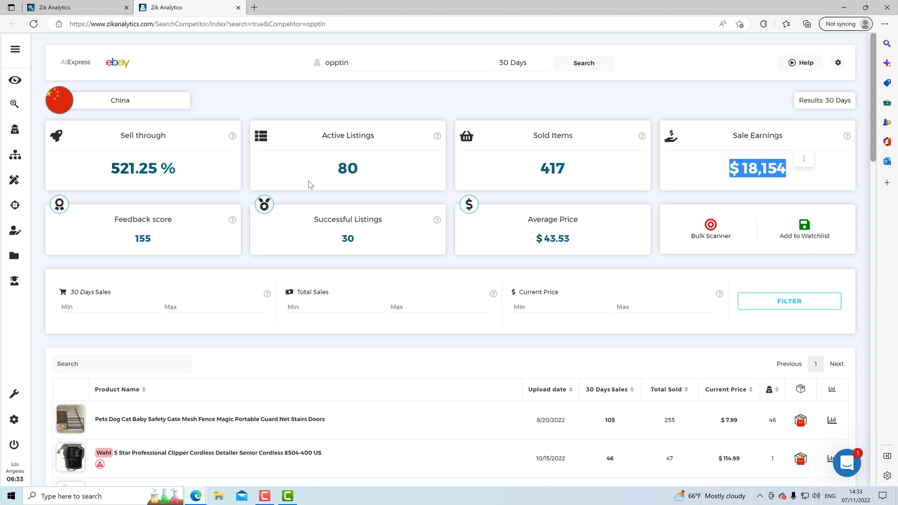
Look through the seller's product list and return to the dog gate product results
{"action": "scroll", "coordinate": [284, 190], "scroll_direction": "down", "scroll_amount": 4}
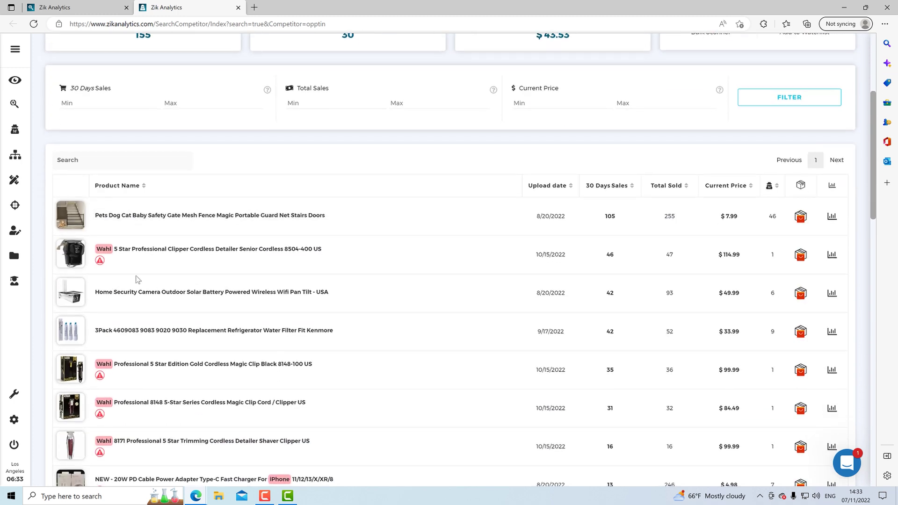
{"action": "scroll", "coordinate": [196, 281], "scroll_direction": "down", "scroll_amount": 3}
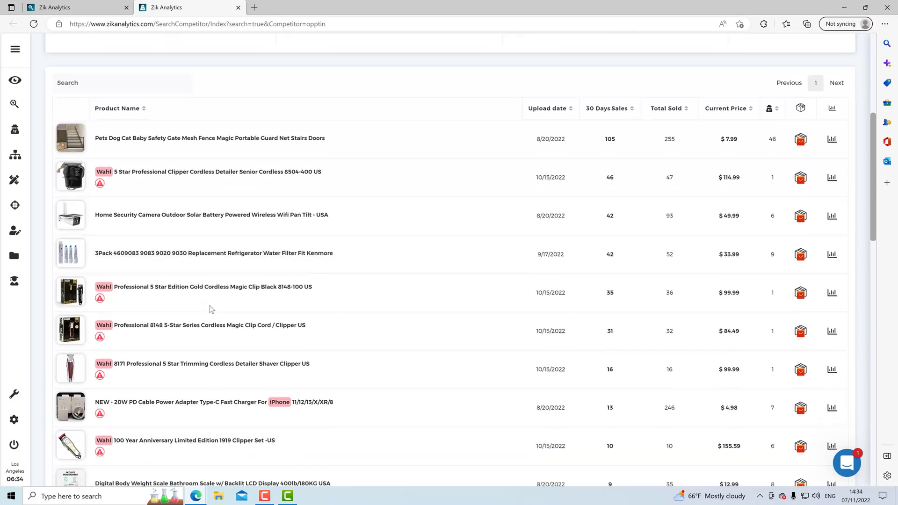
{"action": "scroll", "coordinate": [238, 312], "scroll_direction": "up", "scroll_amount": 2}
{"action": "scroll", "coordinate": [238, 312], "scroll_direction": "up", "scroll_amount": 1}
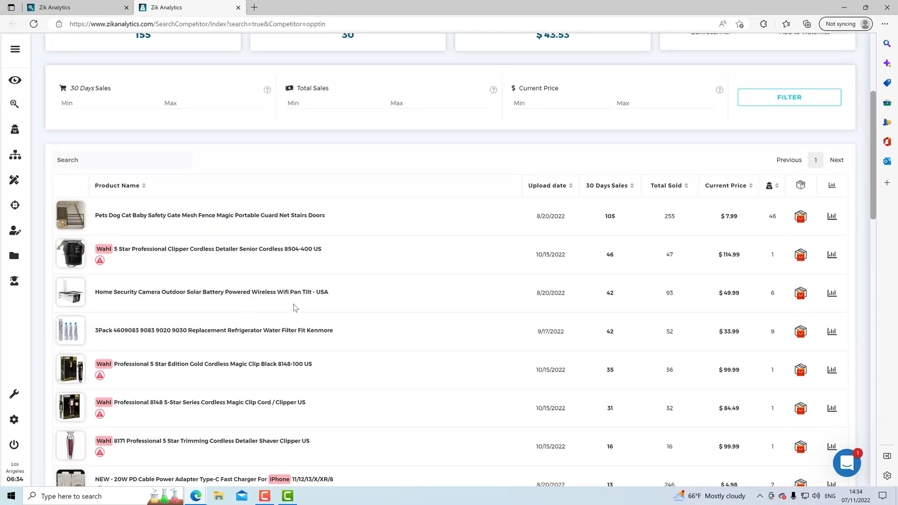
{"action": "scroll", "coordinate": [293, 308], "scroll_direction": "up", "scroll_amount": 2}
{"action": "key", "text": "ctrl+shift+Tab"}
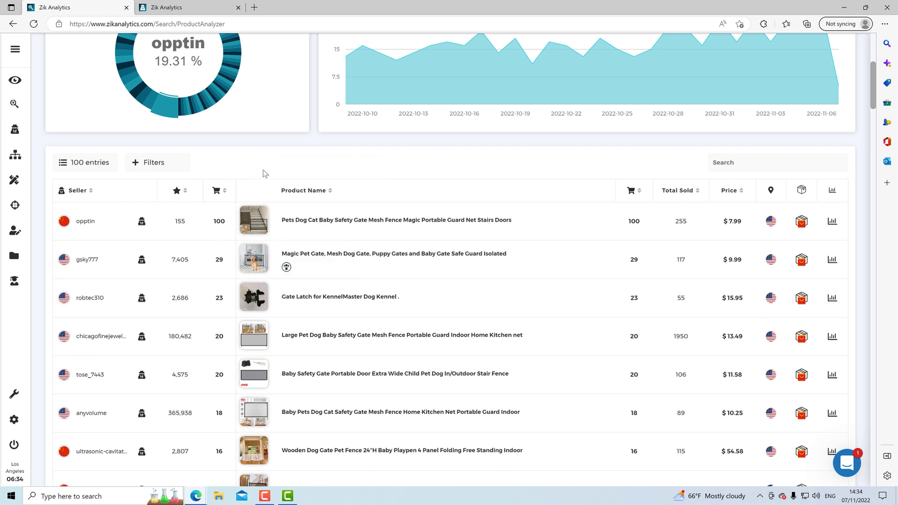
{"action": "mouse_move", "coordinate": [257, 221]}
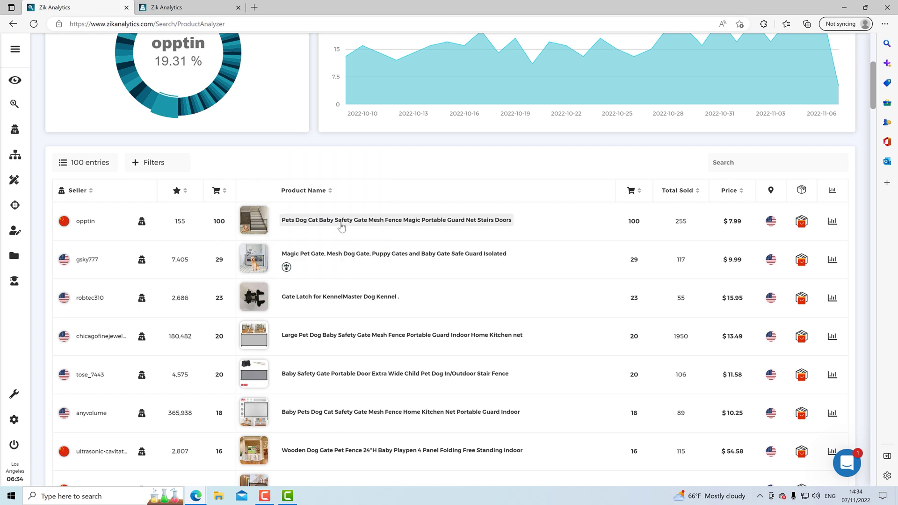
View the first product's eBay listing, return to the dog gate results and examine its recent sales
{"action": "left_click", "coordinate": [369, 225]}
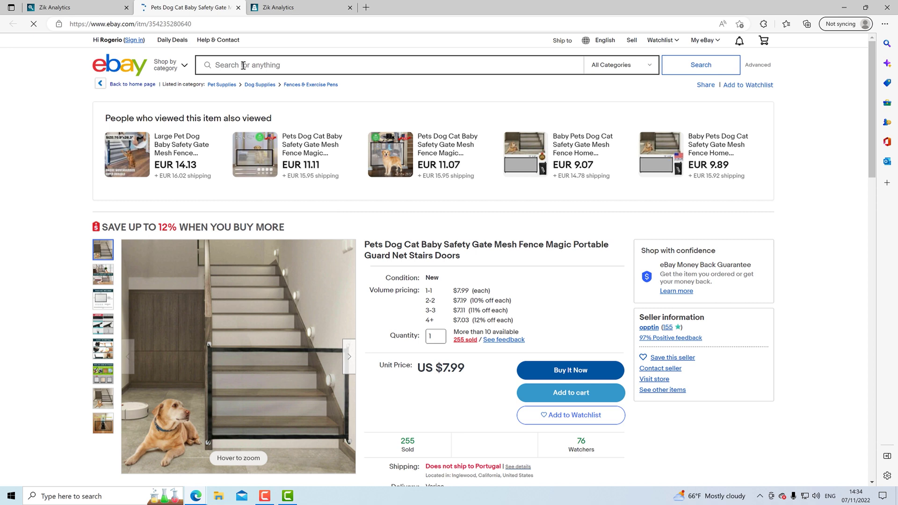
{"action": "left_click", "coordinate": [238, 8]}
{"action": "double_click", "coordinate": [633, 222]}
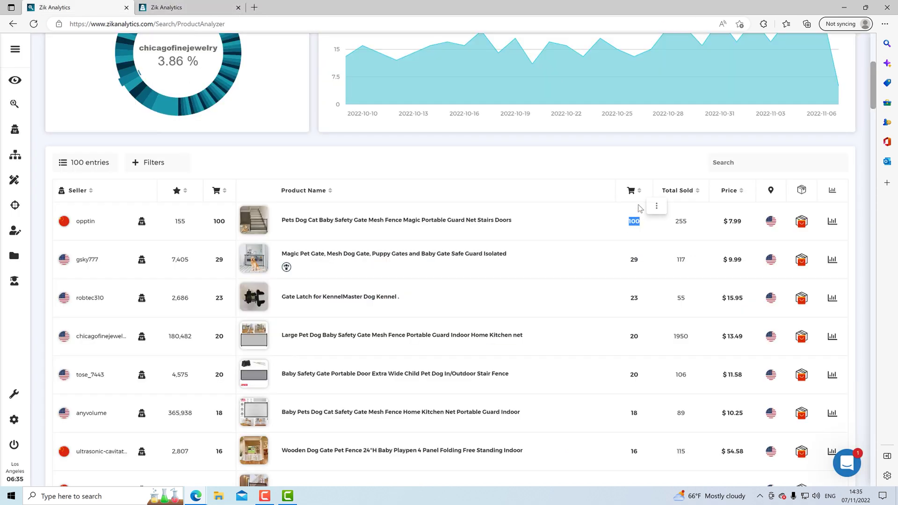
{"action": "left_click_drag", "start_coordinate": [640, 221], "coordinate": [630, 229]}
Examine the first product's total sold, price and item location in the results table
{"action": "left_click", "coordinate": [680, 224]}
{"action": "left_click_drag", "start_coordinate": [674, 223], "coordinate": [683, 221]}
{"action": "left_click", "coordinate": [686, 223]}
{"action": "left_click_drag", "start_coordinate": [676, 224], "coordinate": [686, 221]}
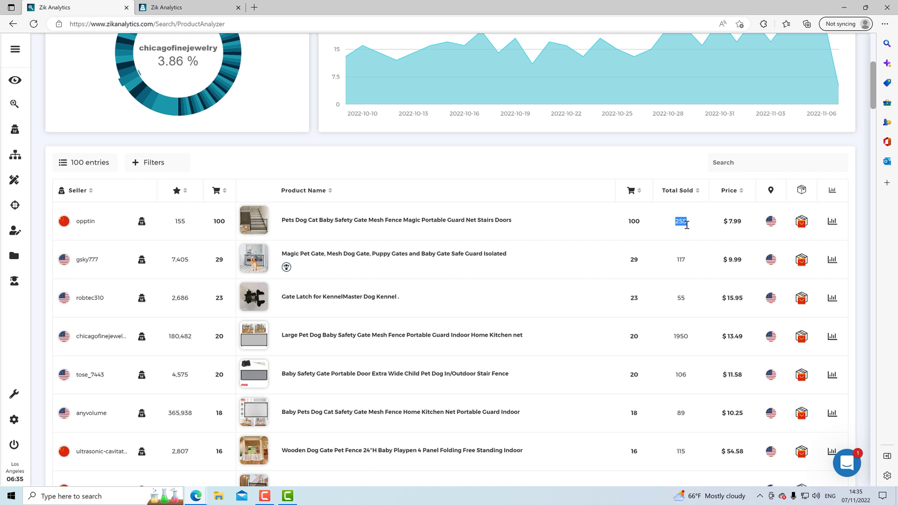
{"action": "left_click", "coordinate": [686, 224]}
{"action": "left_click_drag", "start_coordinate": [726, 218], "coordinate": [747, 224]}
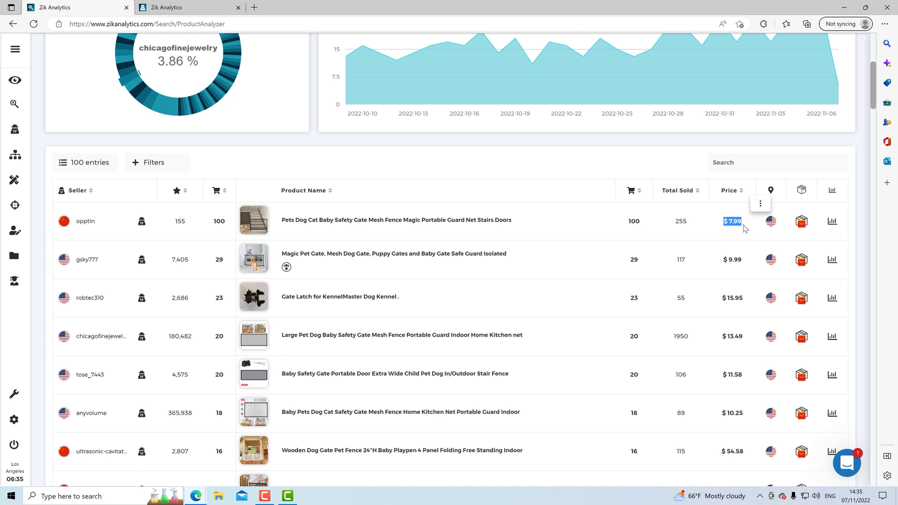
{"action": "left_click", "coordinate": [774, 226]}
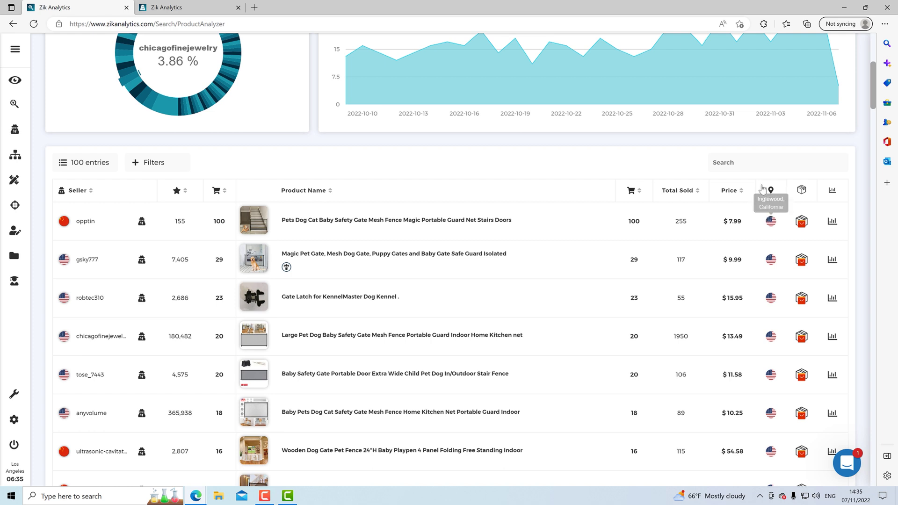
{"action": "mouse_move", "coordinate": [776, 229]}
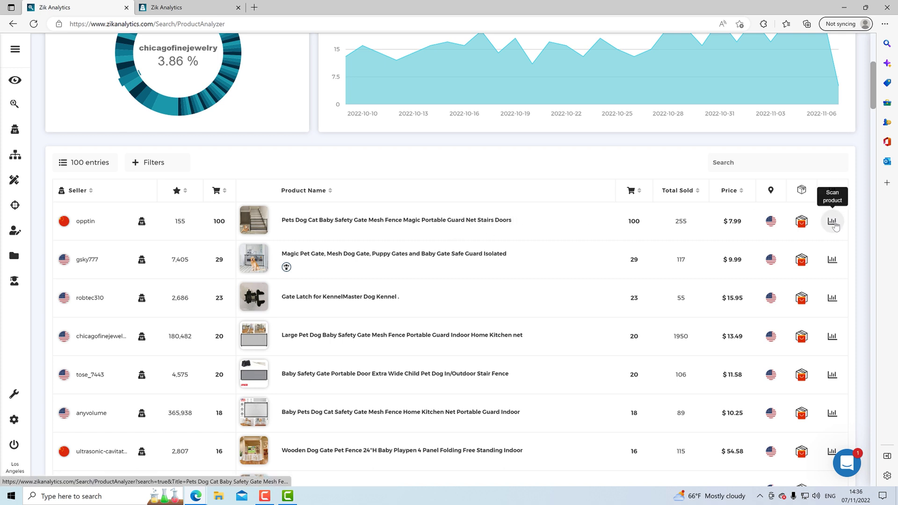
Filter the dog gate results to dropshippers only and check the first remaining listing's sales
{"action": "left_click", "coordinate": [145, 171]}
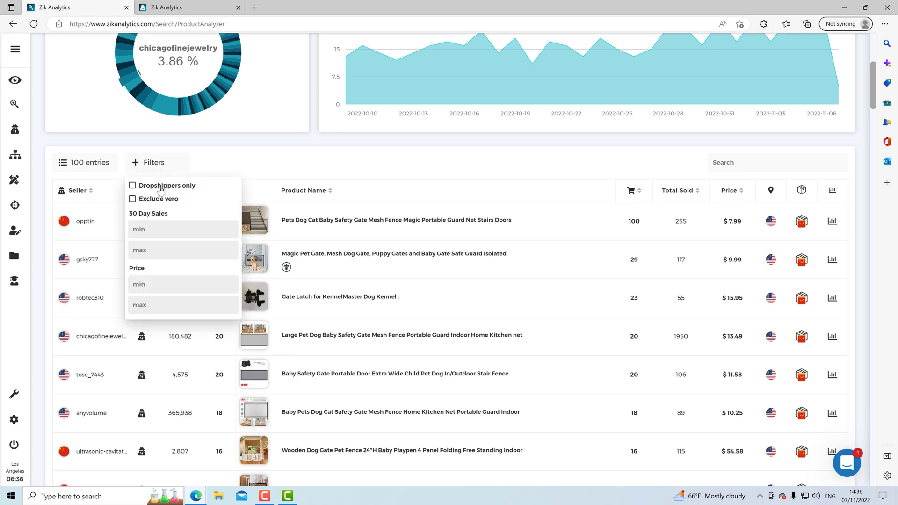
{"action": "left_click", "coordinate": [161, 187]}
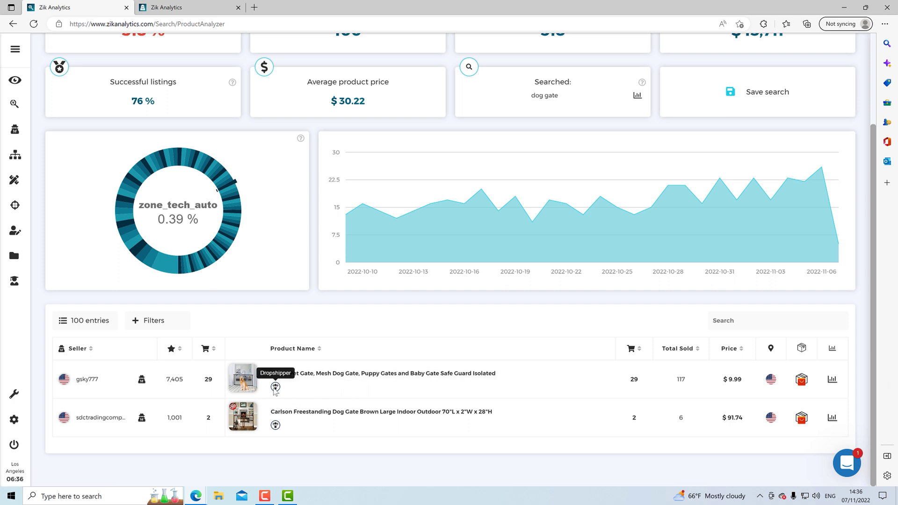
{"action": "double_click", "coordinate": [641, 379]}
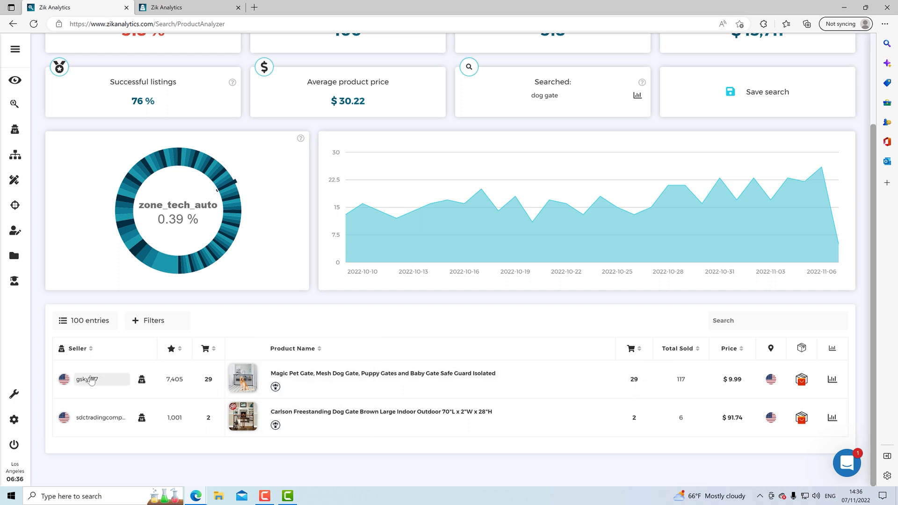
Scan the first dropshipper, examine the seller's successful listings and sale earnings, and return to the dog gate results
{"action": "left_click", "coordinate": [141, 379]}
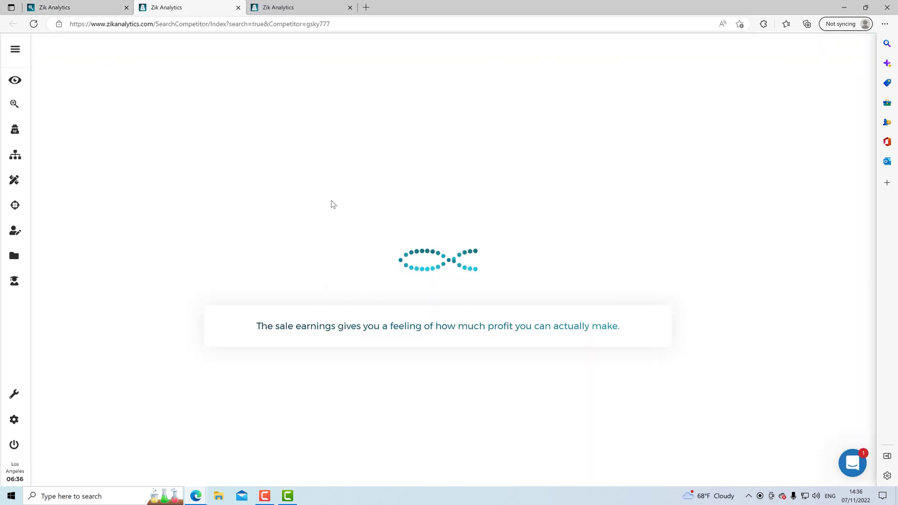
{"action": "double_click", "coordinate": [347, 239]}
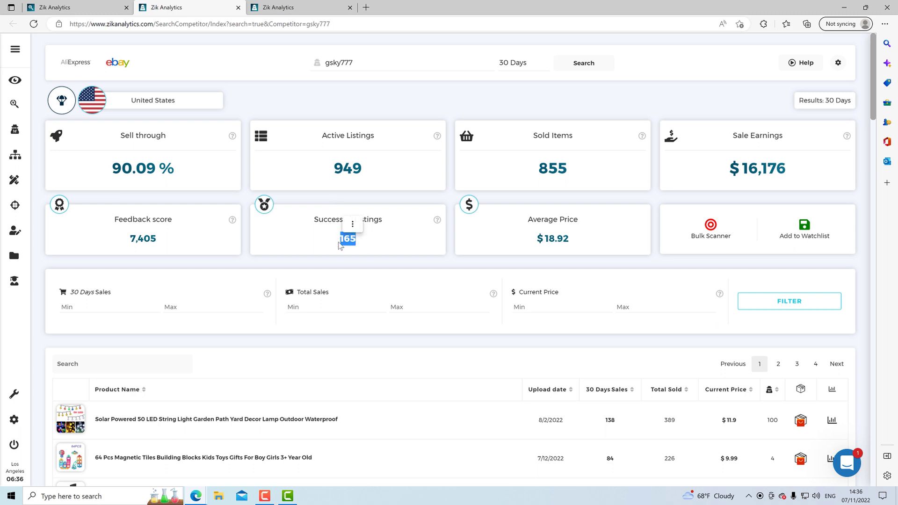
{"action": "left_click", "coordinate": [354, 239]}
{"action": "double_click", "coordinate": [354, 239]}
{"action": "left_click", "coordinate": [328, 218]}
{"action": "left_click_drag", "start_coordinate": [728, 168], "coordinate": [795, 170]}
{"action": "left_click", "coordinate": [769, 174]}
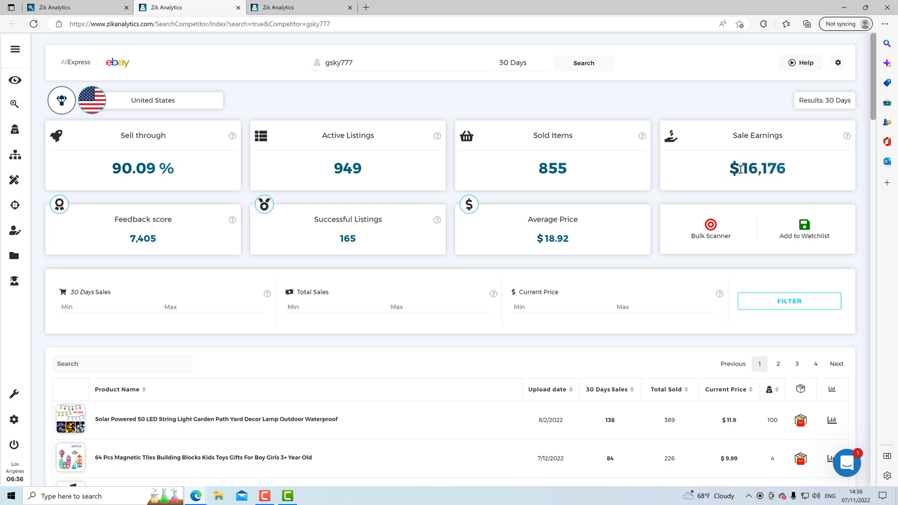
{"action": "left_click_drag", "start_coordinate": [741, 169], "coordinate": [775, 177]}
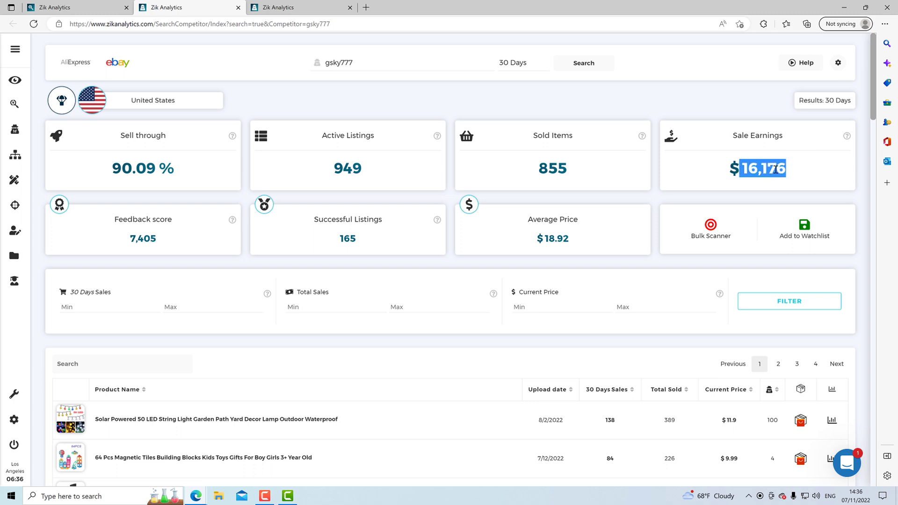
{"action": "left_click", "coordinate": [762, 172]}
{"action": "left_click", "coordinate": [107, 12]}
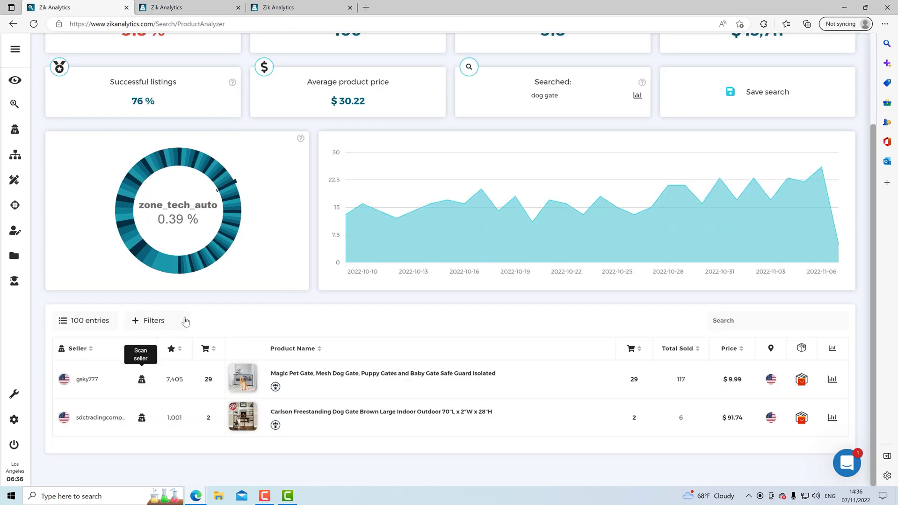
Exclude VeRO items from the results and leave the 30-day sales range filter empty
{"action": "left_click", "coordinate": [186, 322]}
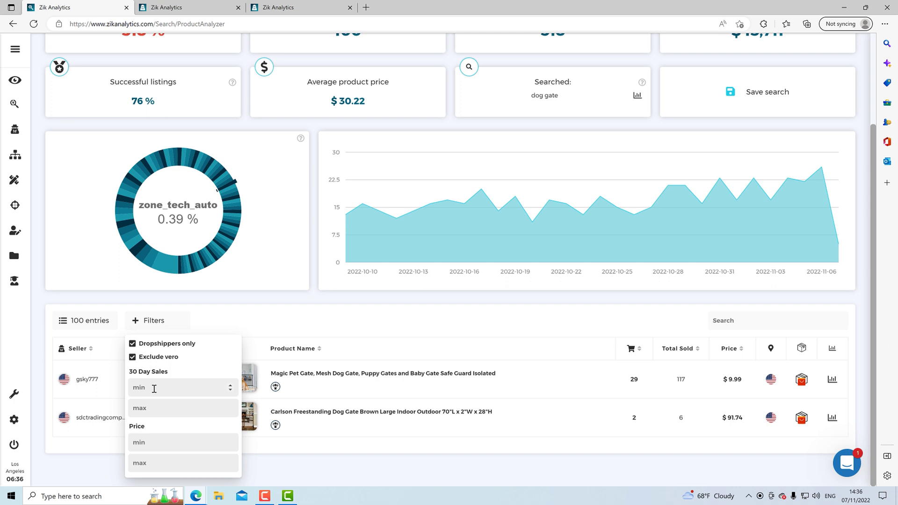
{"action": "left_click", "coordinate": [219, 386]}
{"action": "left_click", "coordinate": [229, 409]}
{"action": "key", "text": "BackSpace"}
{"action": "key", "text": "BackSpace"}
{"action": "left_click", "coordinate": [244, 314]}
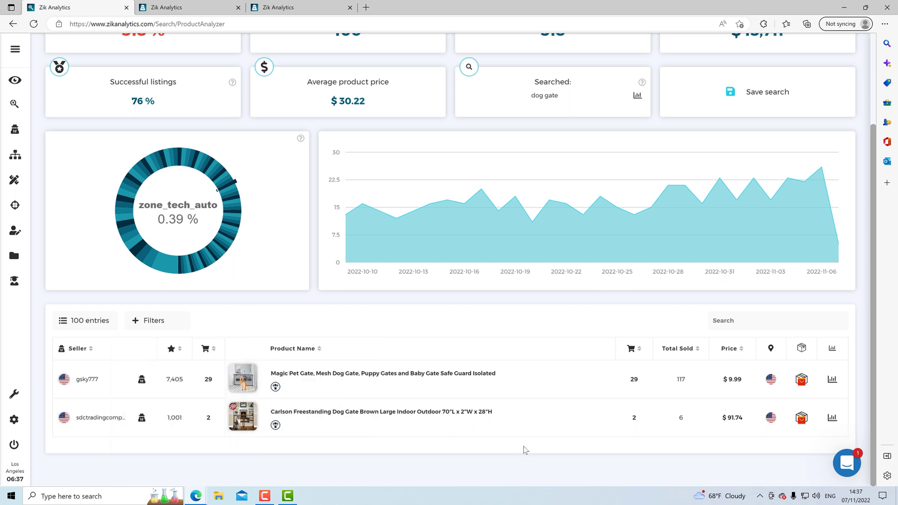
{"action": "scroll", "coordinate": [523, 446], "scroll_direction": "up", "scroll_amount": 1}
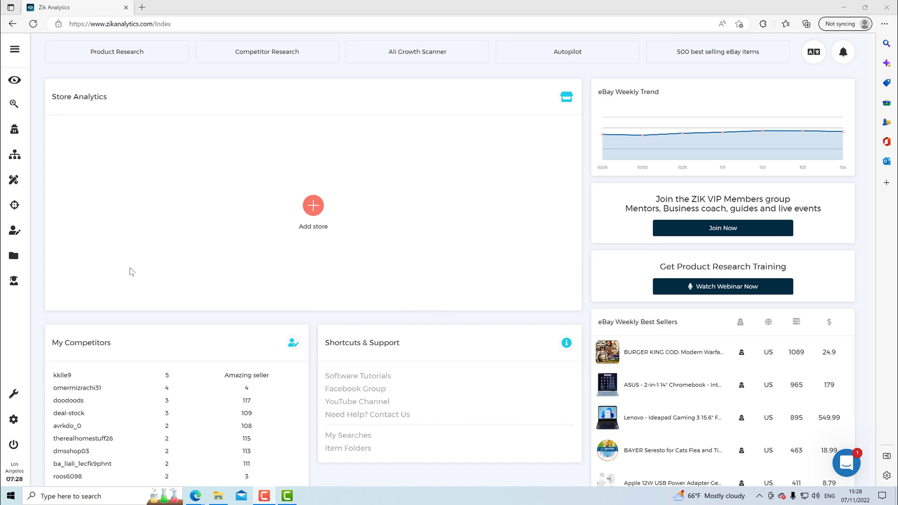
Run a competitor research search on eBay for the seller chicagofinejewelry over 30 days
{"action": "left_click", "coordinate": [14, 130]}
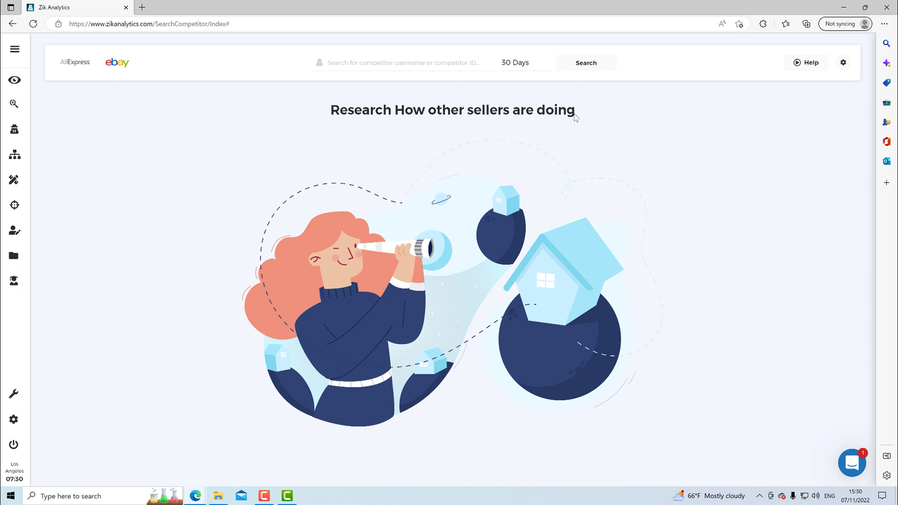
{"action": "left_click", "coordinate": [339, 64]}
{"action": "right_click", "coordinate": [339, 65]}
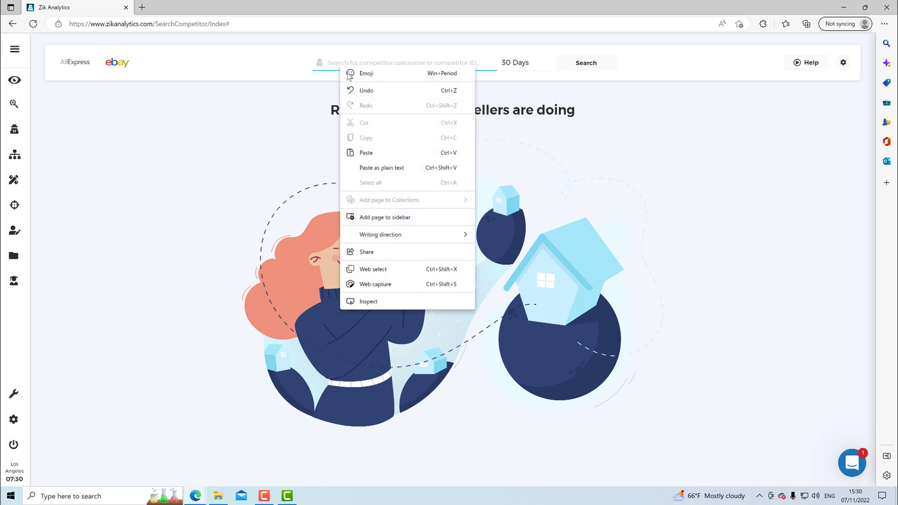
{"action": "left_click", "coordinate": [367, 153]}
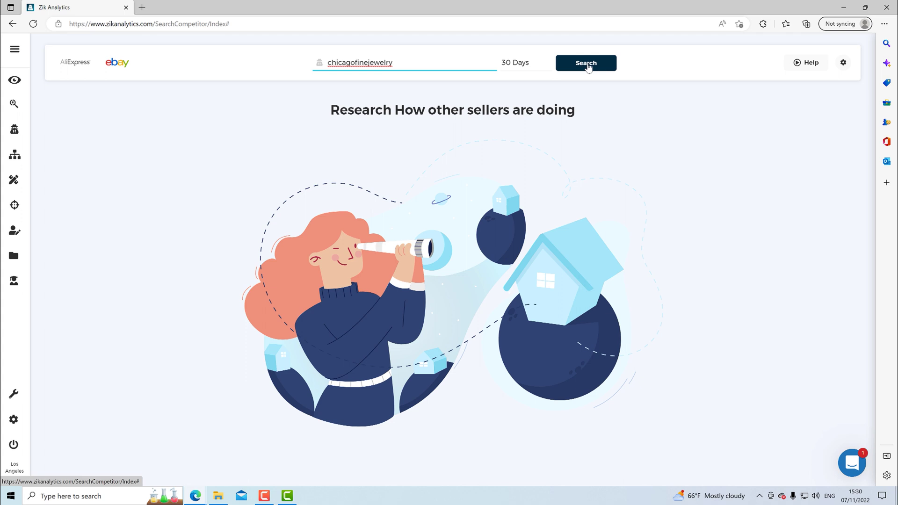
{"action": "left_click", "coordinate": [535, 64]}
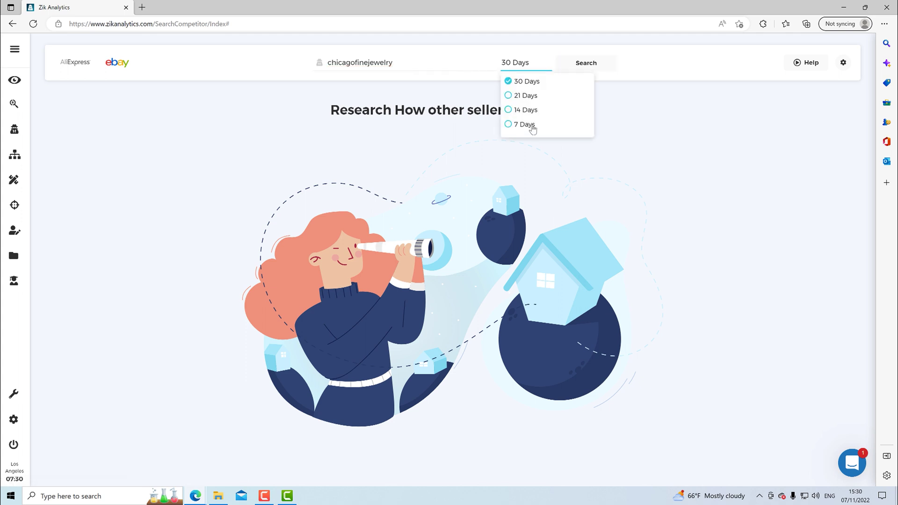
{"action": "left_click", "coordinate": [588, 66]}
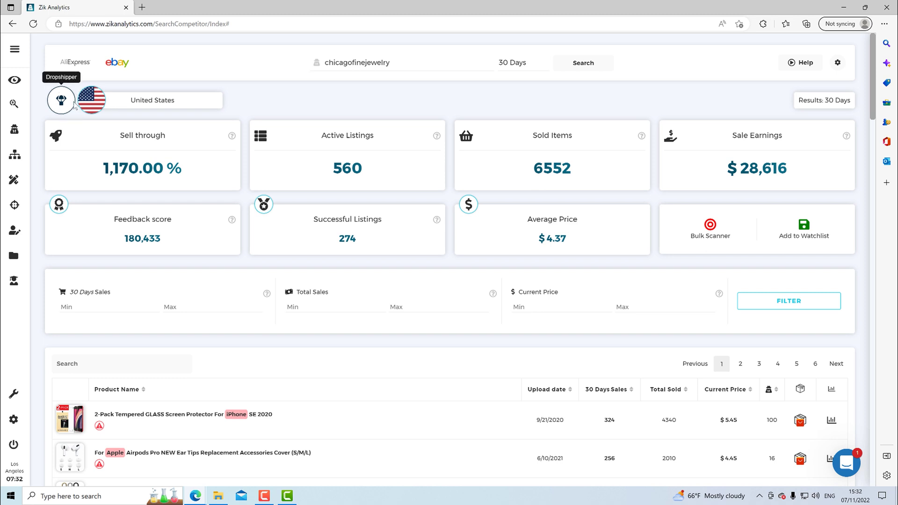
Examine the searched seller's country, sell-through rate, active listings and sale earnings
{"action": "triple_click", "coordinate": [144, 101]}
{"action": "left_click_drag", "start_coordinate": [192, 132], "coordinate": [194, 169]}
{"action": "left_click", "coordinate": [324, 172]}
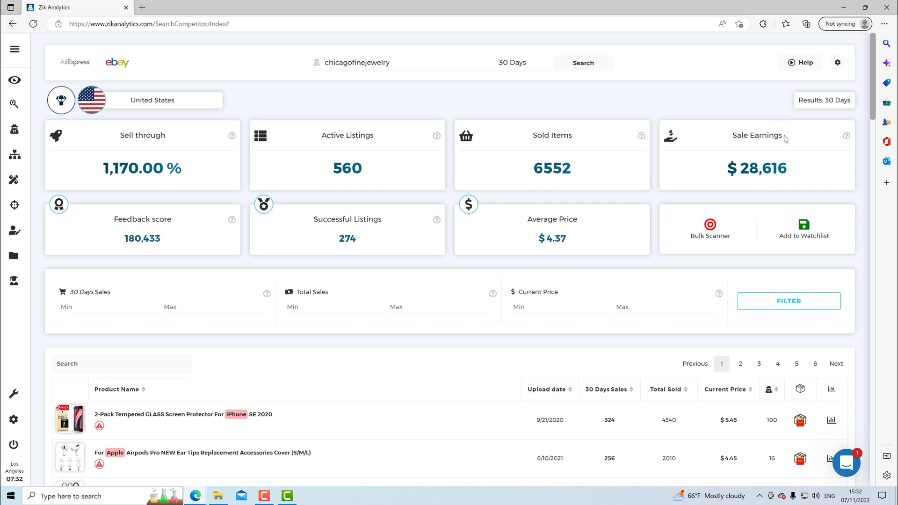
{"action": "left_click_drag", "start_coordinate": [738, 169], "coordinate": [799, 169]}
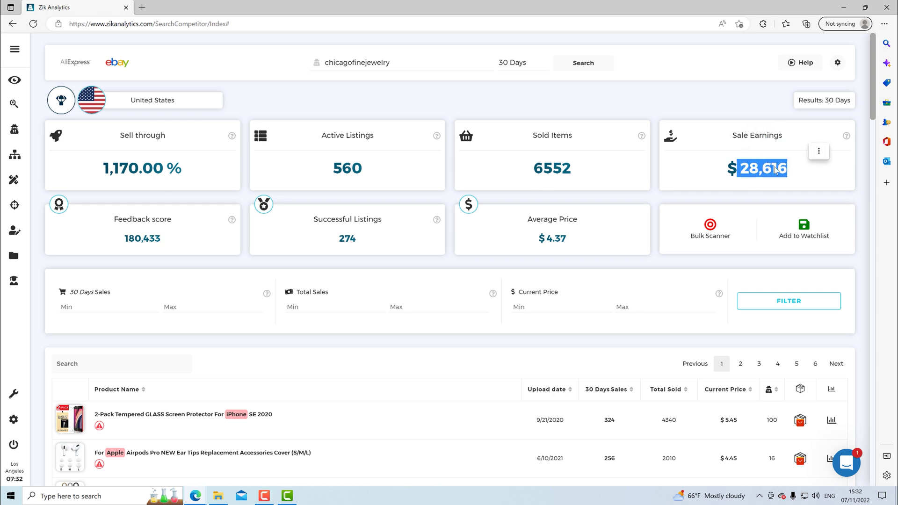
Examine the seller's feedback score, successful listings and average price
{"action": "left_click", "coordinate": [170, 248]}
{"action": "left_click_drag", "start_coordinate": [363, 242], "coordinate": [335, 244]}
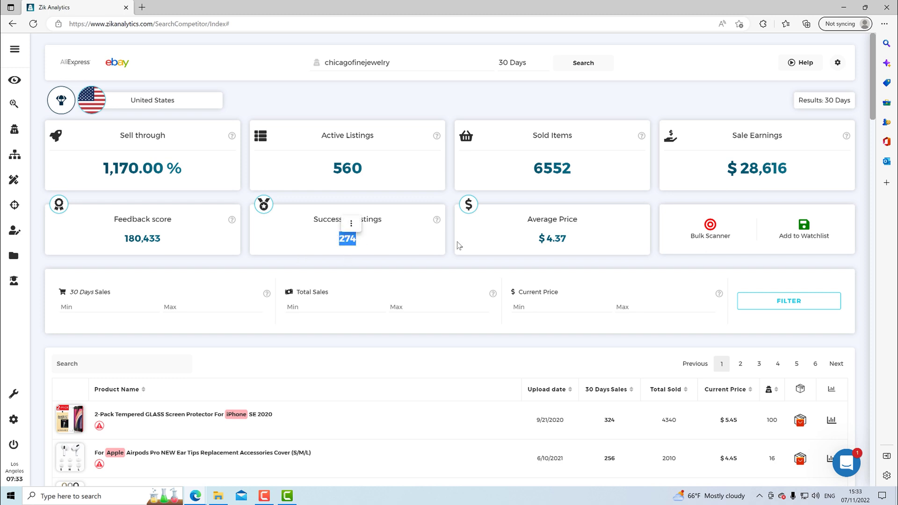
{"action": "left_click_drag", "start_coordinate": [538, 240], "coordinate": [567, 240]}
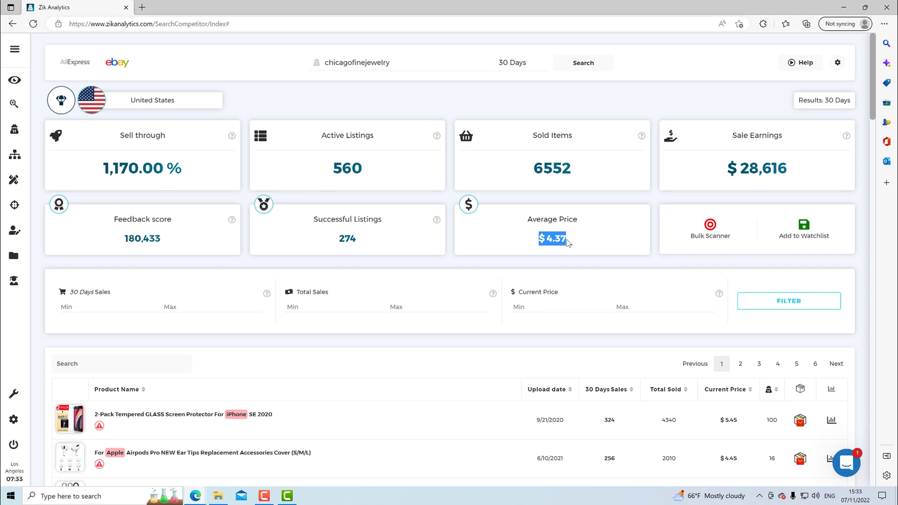
{"action": "left_click", "coordinate": [568, 242]}
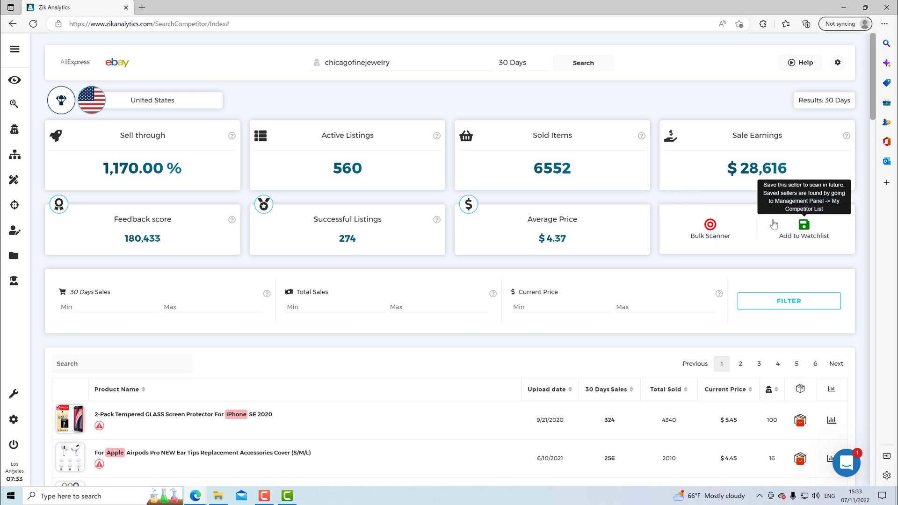
Add the seller to the competitor watchlist with the comment "great jewelry products" and a 4-star rating
{"action": "left_click", "coordinate": [804, 233]}
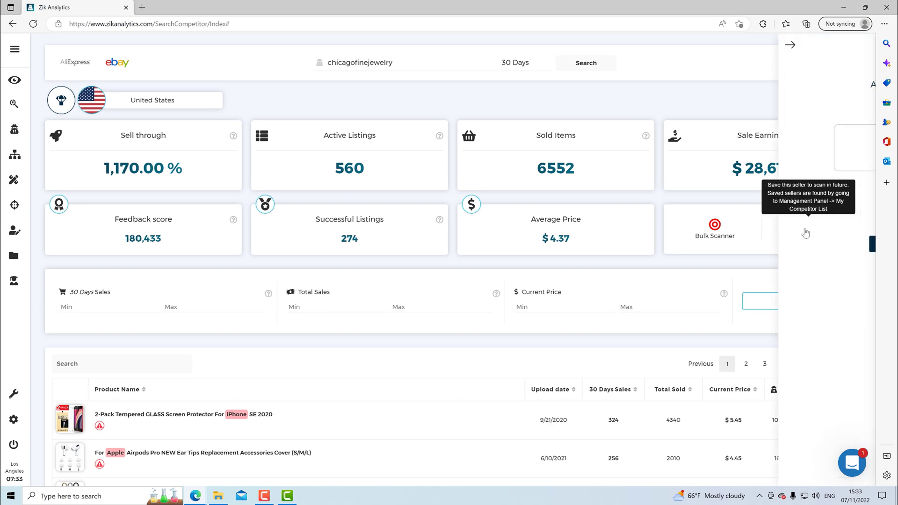
{"action": "left_click", "coordinate": [738, 150]}
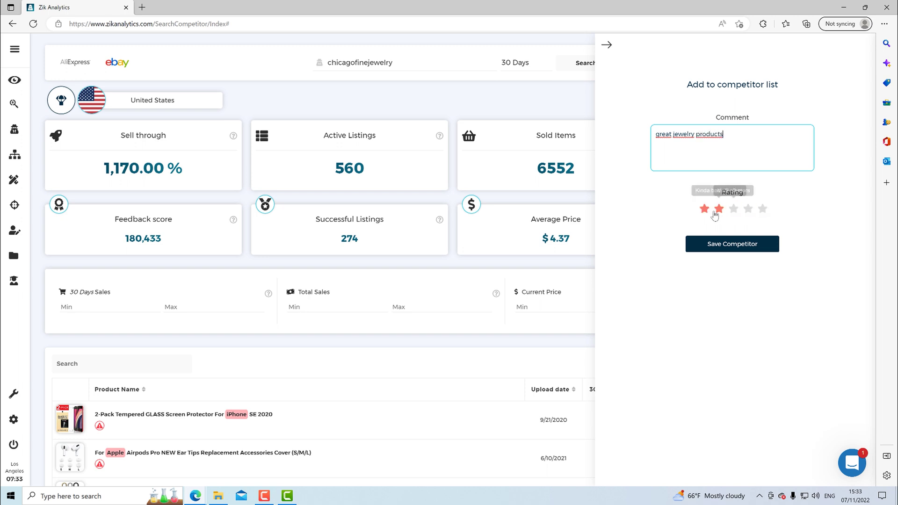
{"action": "left_click", "coordinate": [749, 209]}
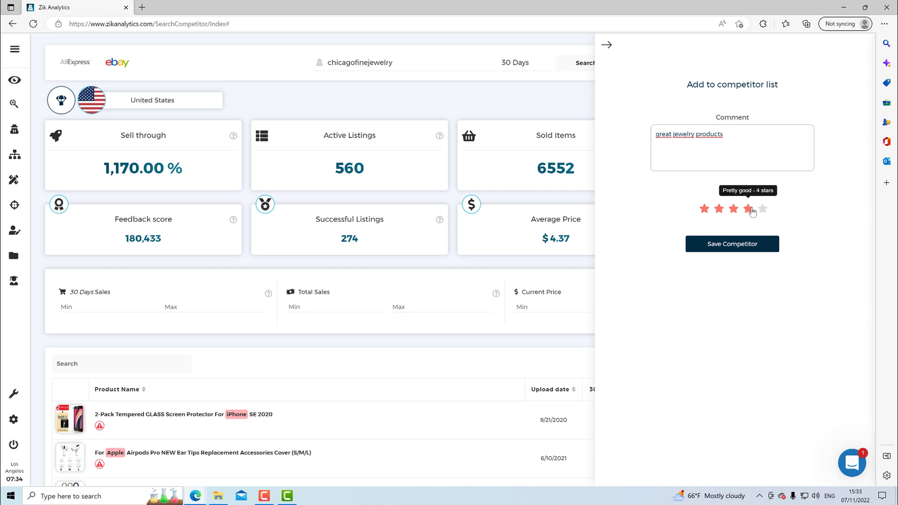
{"action": "left_click", "coordinate": [754, 252]}
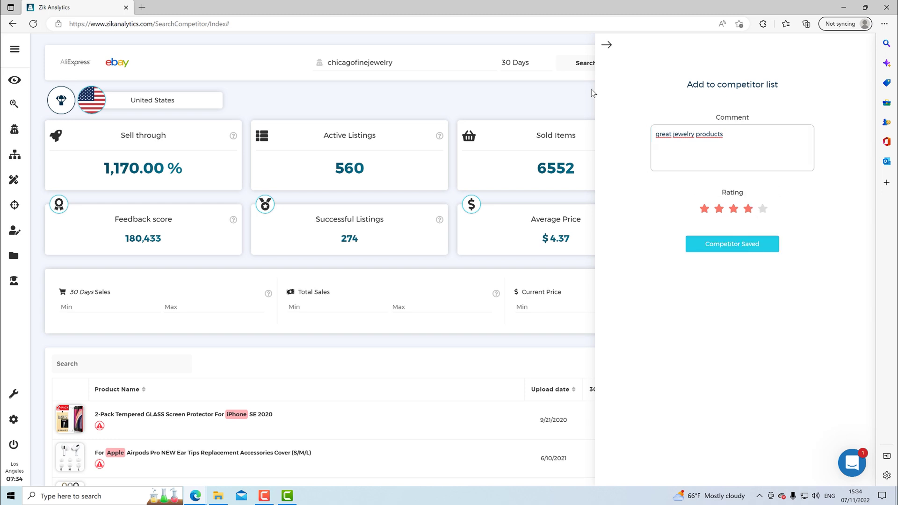
{"action": "left_click", "coordinate": [607, 47]}
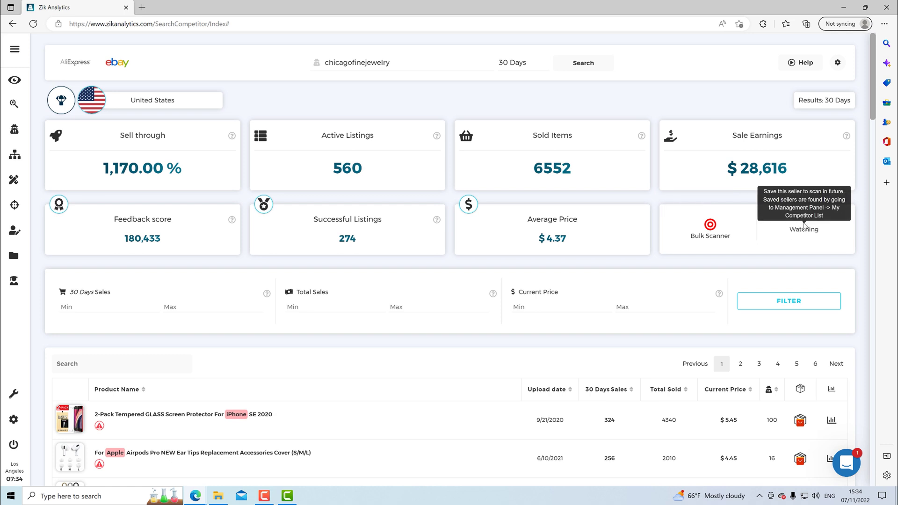
{"action": "left_click_drag", "start_coordinate": [792, 231], "coordinate": [824, 233]}
Filter the seller's products to 30-day sales between 10 and 1000
{"action": "scroll", "coordinate": [235, 199], "scroll_direction": "down", "scroll_amount": 2}
{"action": "left_click_drag", "start_coordinate": [70, 223], "coordinate": [111, 225]}
{"action": "left_click", "coordinate": [100, 238]}
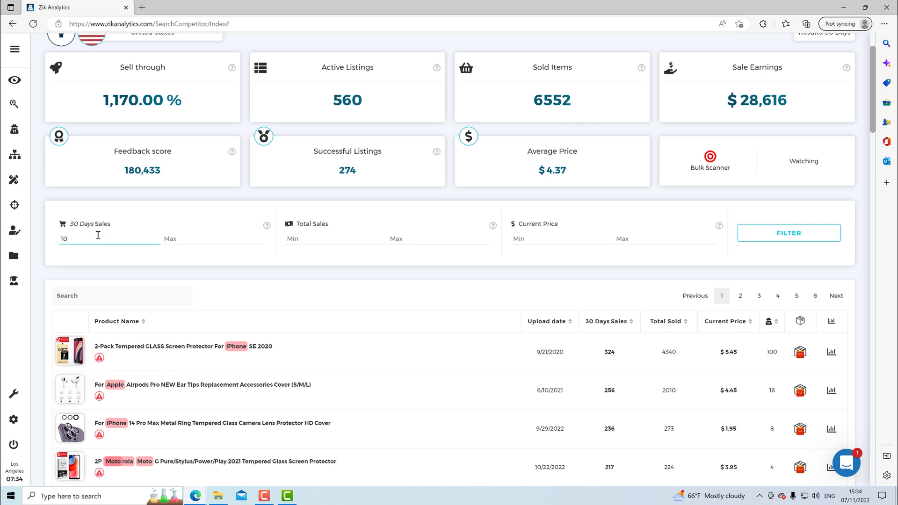
{"action": "left_click", "coordinate": [188, 240]}
{"action": "left_click", "coordinate": [757, 243]}
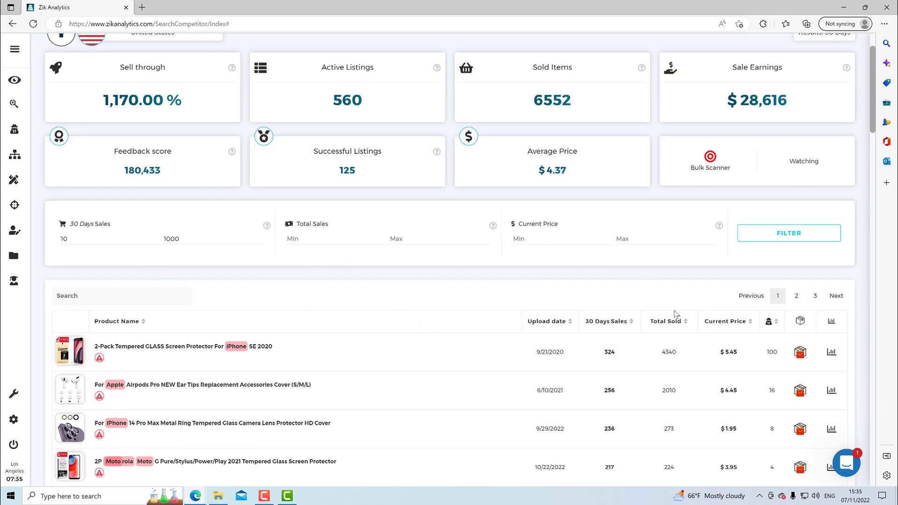
Clear the minimum and maximum 30-day sales values and reapply the filter to list all the seller's products
{"action": "left_click", "coordinate": [185, 237]}
{"action": "double_click", "coordinate": [185, 237]}
{"action": "key", "text": "BackSpace"}
{"action": "left_click", "coordinate": [130, 237]}
{"action": "key", "text": "BackSpace"}
{"action": "key", "text": "BackSpace"}
{"action": "left_click", "coordinate": [769, 243]}
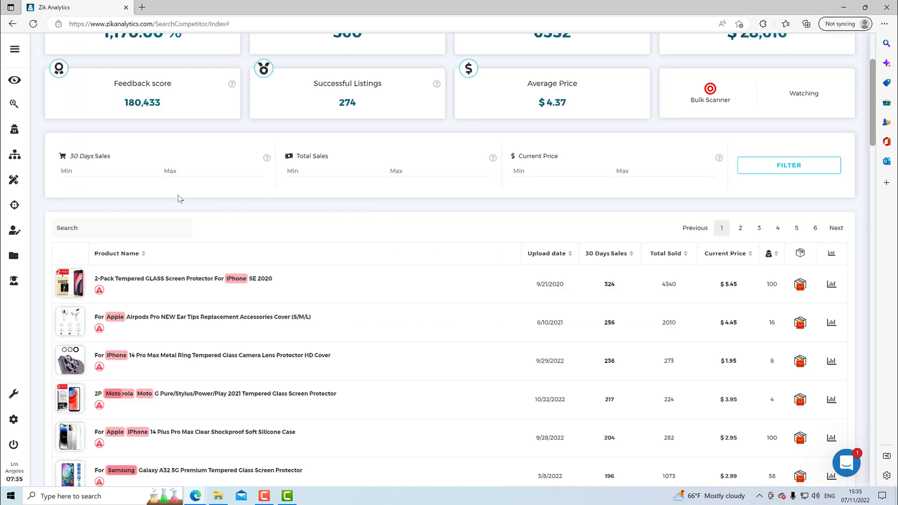
Examine the first product's upload date, 30-day sales, total sold, current price and competitor figure in the seller's product list
{"action": "mouse_move", "coordinate": [66, 282]}
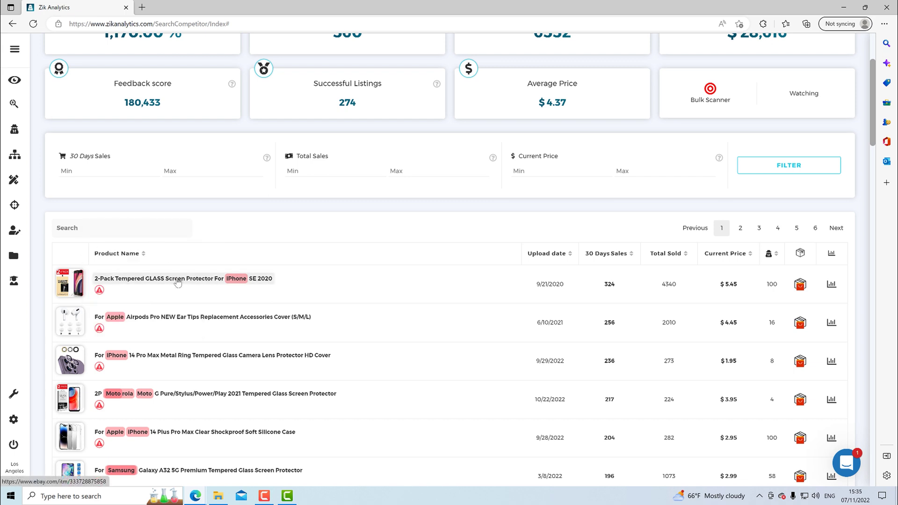
{"action": "double_click", "coordinate": [561, 286]}
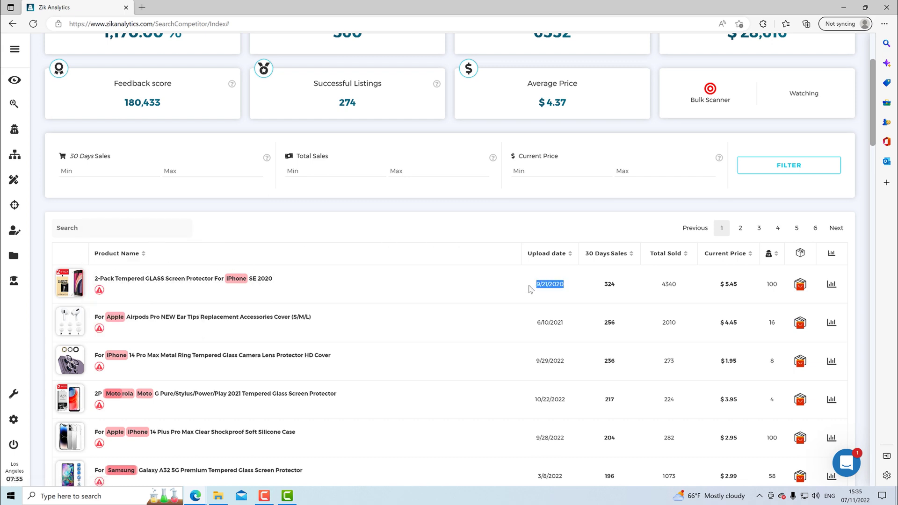
{"action": "left_click", "coordinate": [621, 285]}
{"action": "double_click", "coordinate": [609, 284]}
{"action": "left_click", "coordinate": [619, 268]}
{"action": "left_click", "coordinate": [667, 284]}
{"action": "double_click", "coordinate": [667, 285]}
{"action": "left_click", "coordinate": [666, 260]}
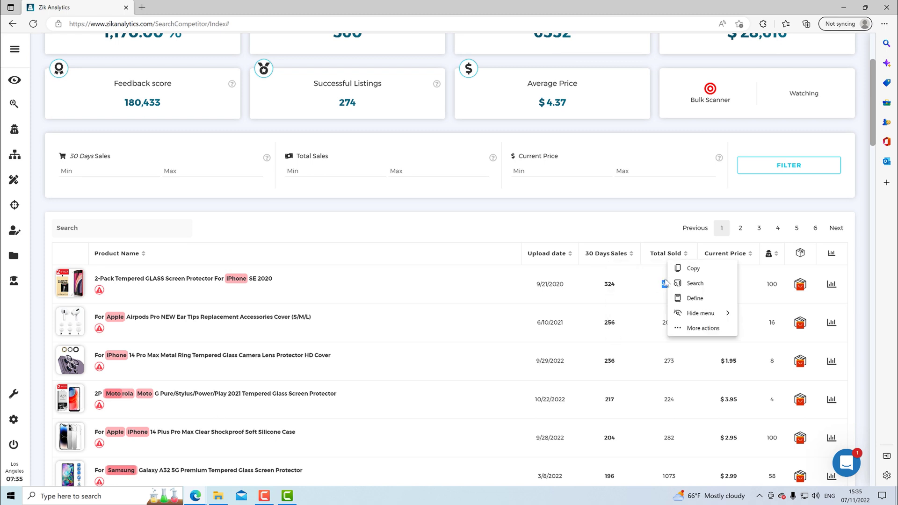
{"action": "left_click", "coordinate": [738, 286]}
{"action": "double_click", "coordinate": [731, 285]}
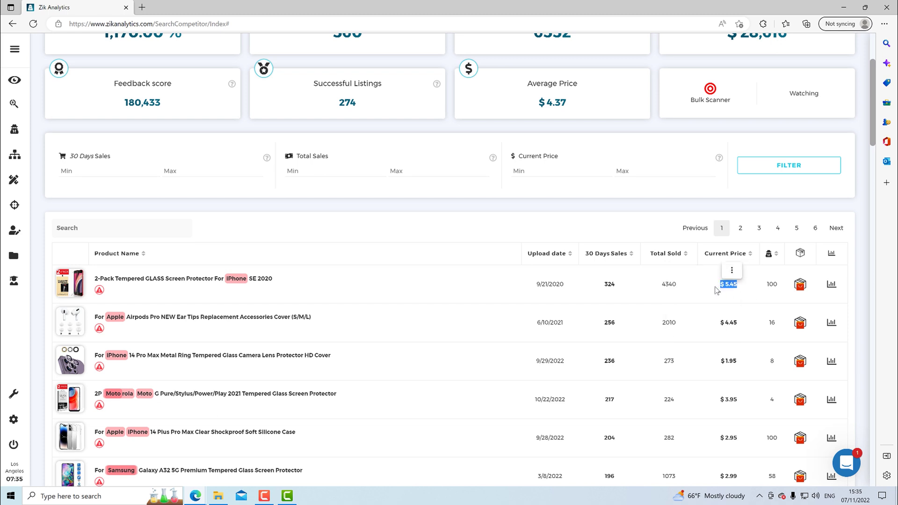
{"action": "left_click", "coordinate": [769, 286]}
{"action": "double_click", "coordinate": [770, 285]}
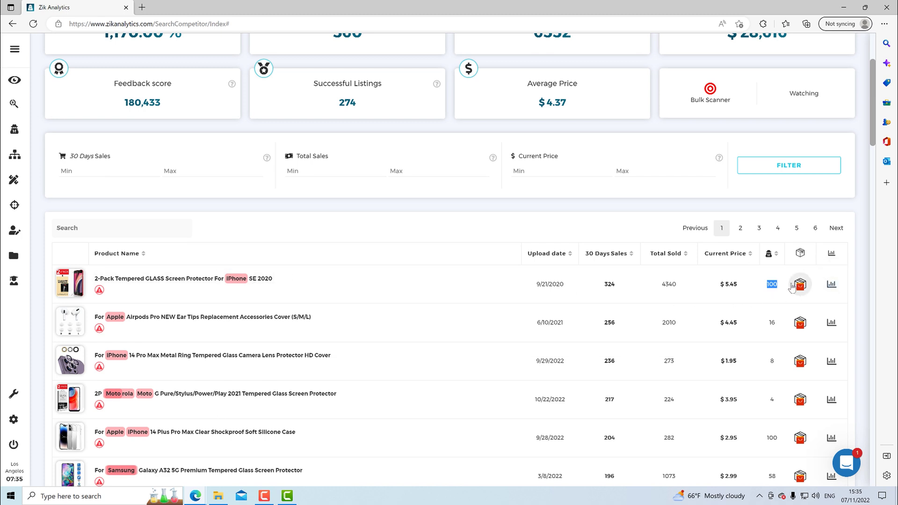
Scan the title of the seller's "1.4" Carbon Fiber Aluminum Car AM/FM Radio Car Short Antenna Stubby Screw Black" listing
{"action": "scroll", "coordinate": [802, 288], "scroll_direction": "up", "scroll_amount": 1}
{"action": "scroll", "coordinate": [804, 286], "scroll_direction": "up", "scroll_amount": 1}
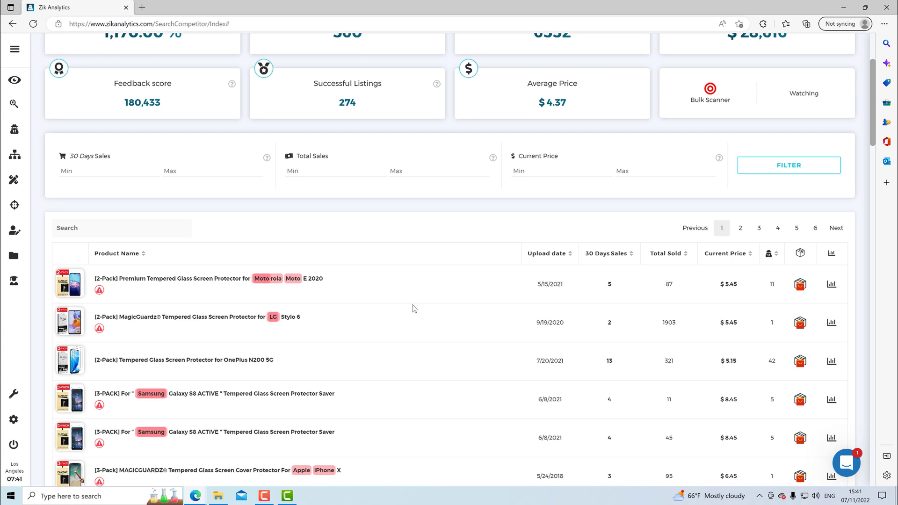
{"action": "scroll", "coordinate": [415, 305], "scroll_direction": "down", "scroll_amount": 3}
{"action": "scroll", "coordinate": [418, 305], "scroll_direction": "down", "scroll_amount": 5}
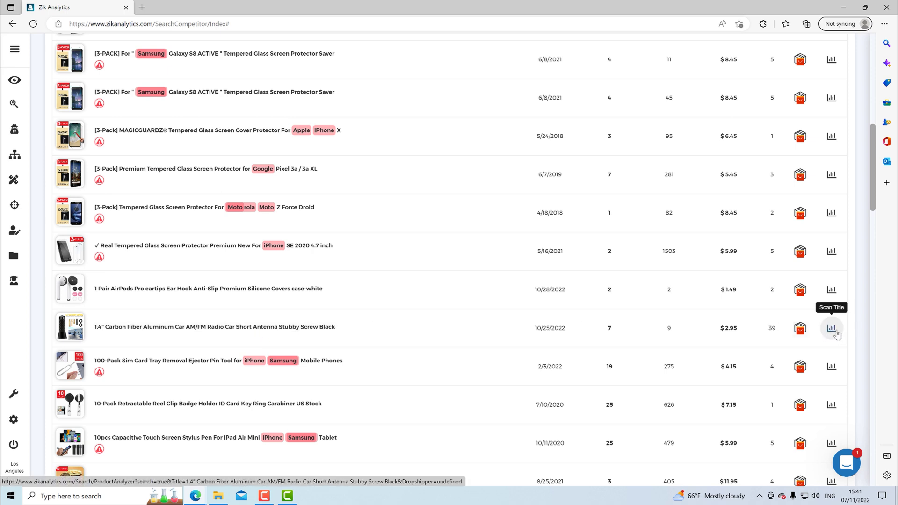
{"action": "left_click_drag", "start_coordinate": [359, 332], "coordinate": [94, 330]}
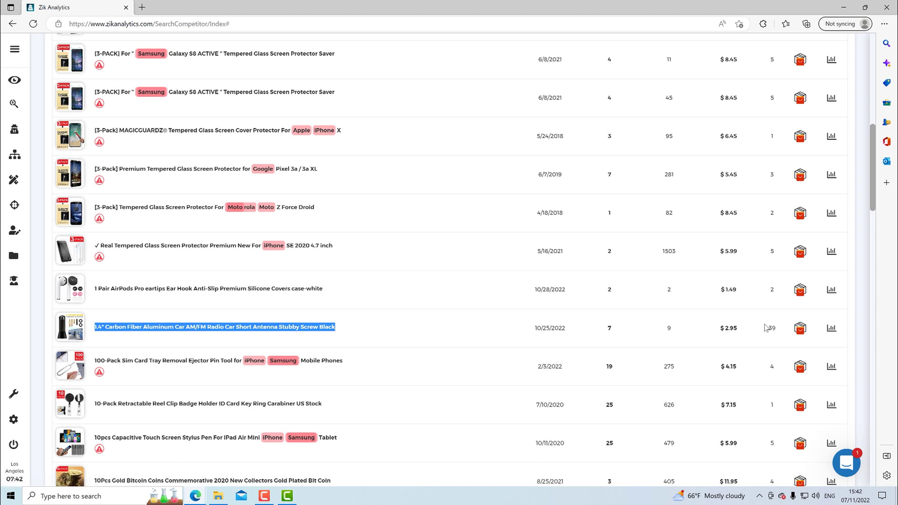
{"action": "left_click", "coordinate": [830, 328]}
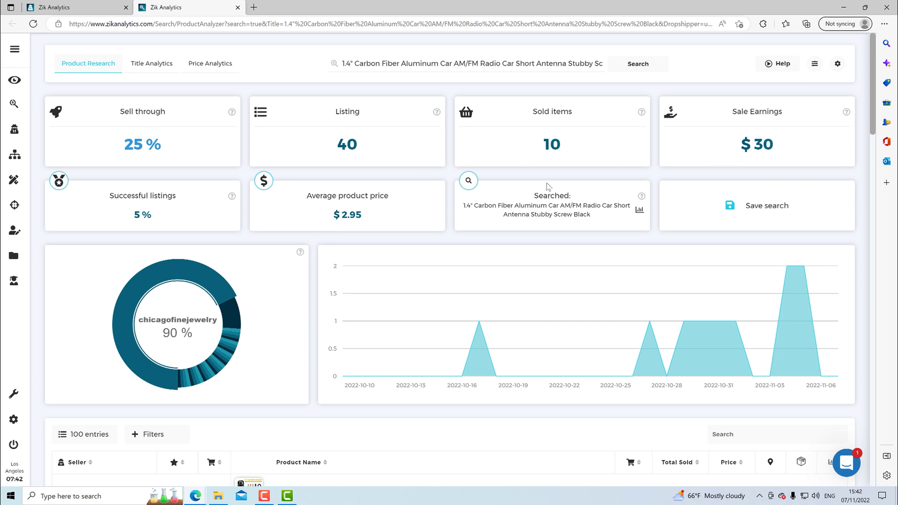
Scan the seller chicagofinejewelry from the antenna results in a separate tab and review its successful listings and sale earnings
{"action": "scroll", "coordinate": [548, 186], "scroll_direction": "down", "scroll_amount": 2}
{"action": "left_click_drag", "start_coordinate": [402, 154], "coordinate": [333, 148]}
{"action": "scroll", "coordinate": [122, 208], "scroll_direction": "down", "scroll_amount": 5}
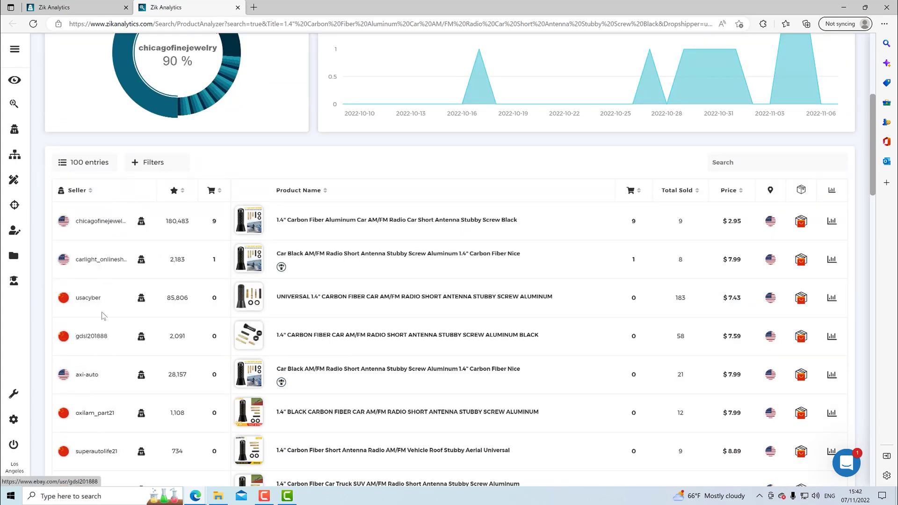
{"action": "left_click", "coordinate": [142, 223]}
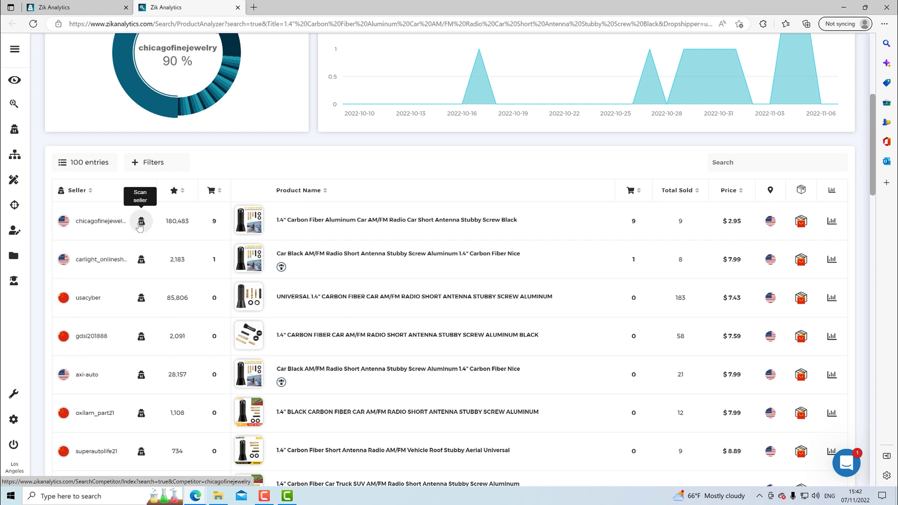
{"action": "left_click", "coordinate": [317, 11]}
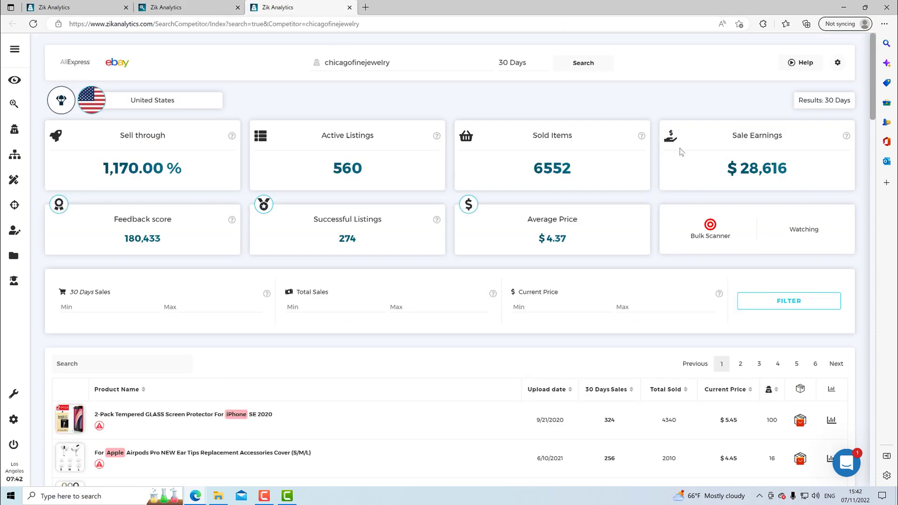
{"action": "double_click", "coordinate": [347, 239]}
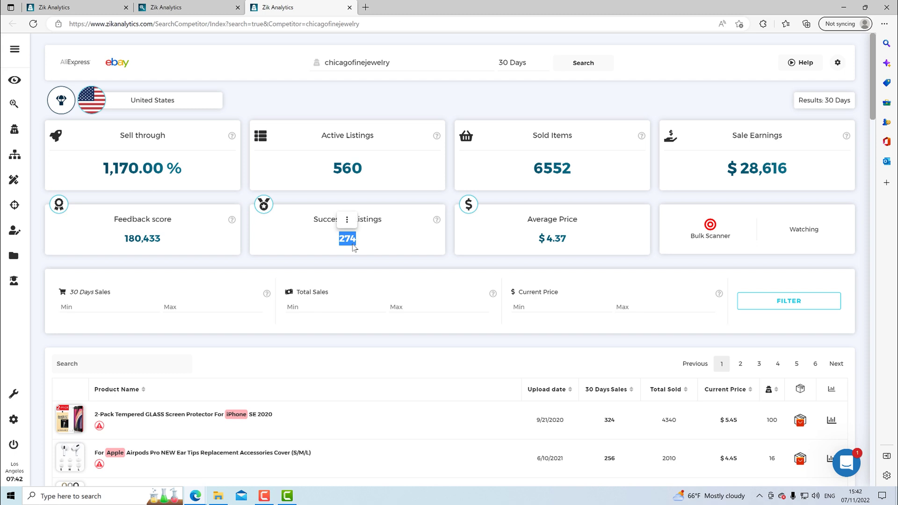
{"action": "left_click_drag", "start_coordinate": [726, 173], "coordinate": [795, 169]}
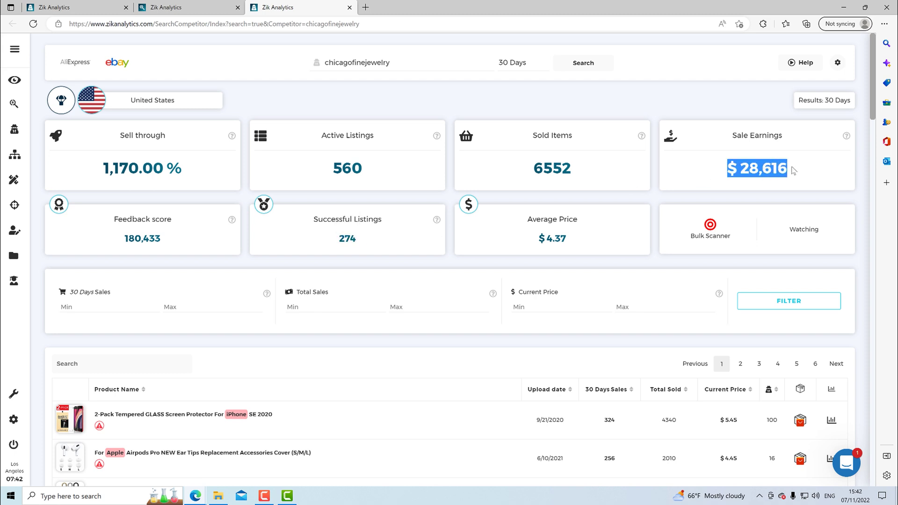
Return to the antenna results, scan the seller carlight_onlineshop in a new tab and review its successful listings and sale earnings
{"action": "left_click", "coordinate": [209, 6]}
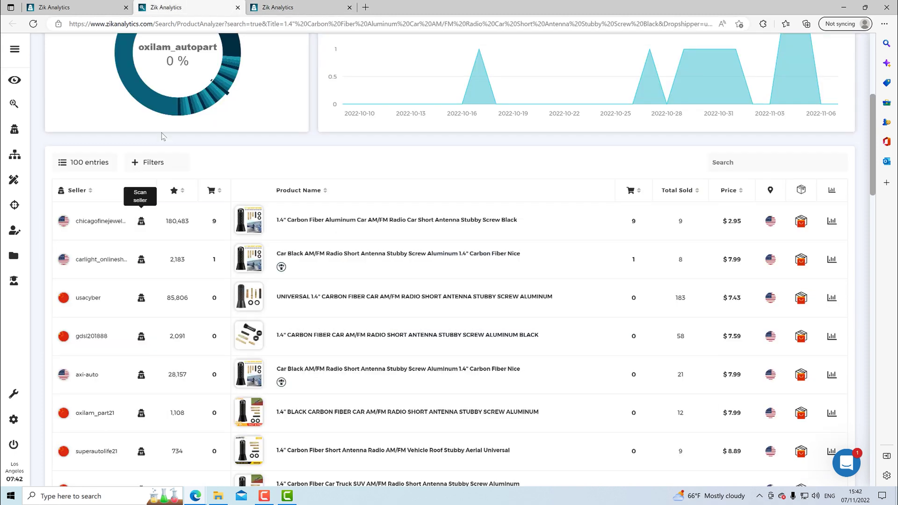
{"action": "right_click", "coordinate": [141, 268]}
{"action": "left_click", "coordinate": [154, 270]}
{"action": "left_click", "coordinate": [400, 7]}
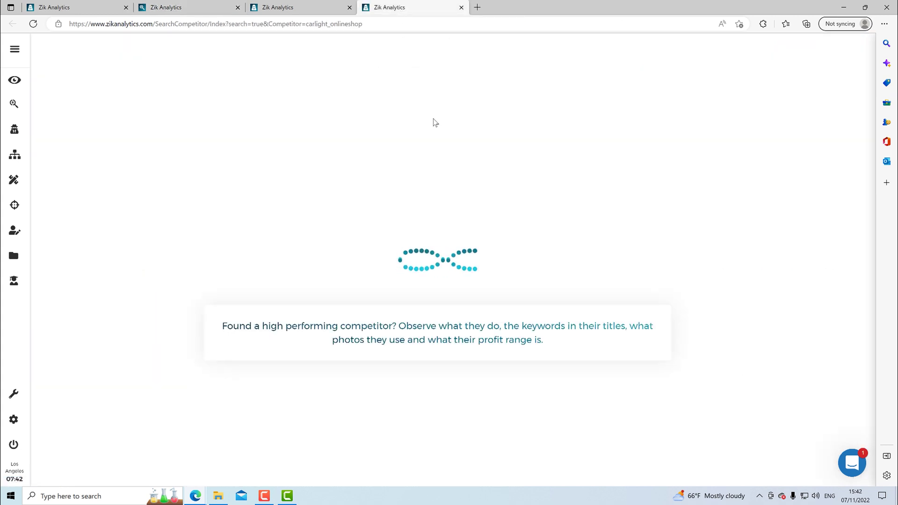
{"action": "left_click_drag", "start_coordinate": [363, 243], "coordinate": [327, 219]}
{"action": "left_click", "coordinate": [395, 241]}
{"action": "left_click", "coordinate": [712, 170]}
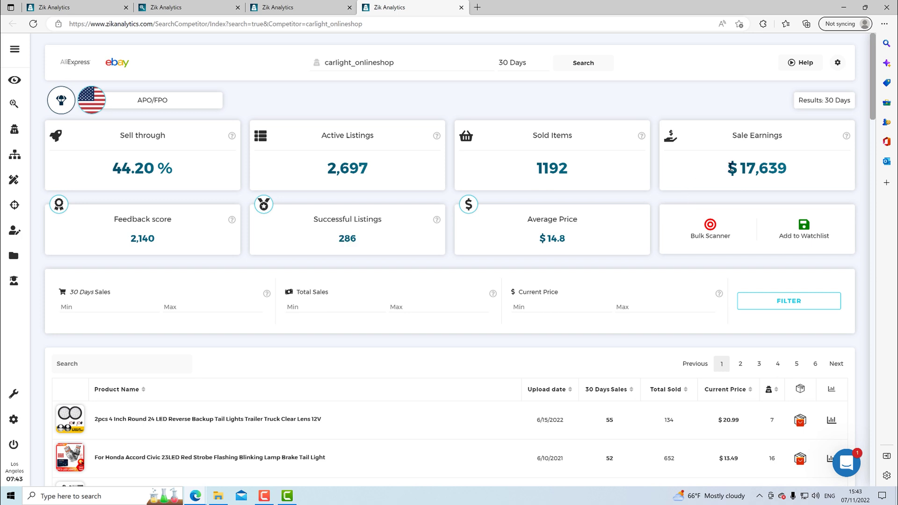
{"action": "left_click_drag", "start_coordinate": [732, 167], "coordinate": [793, 171]}
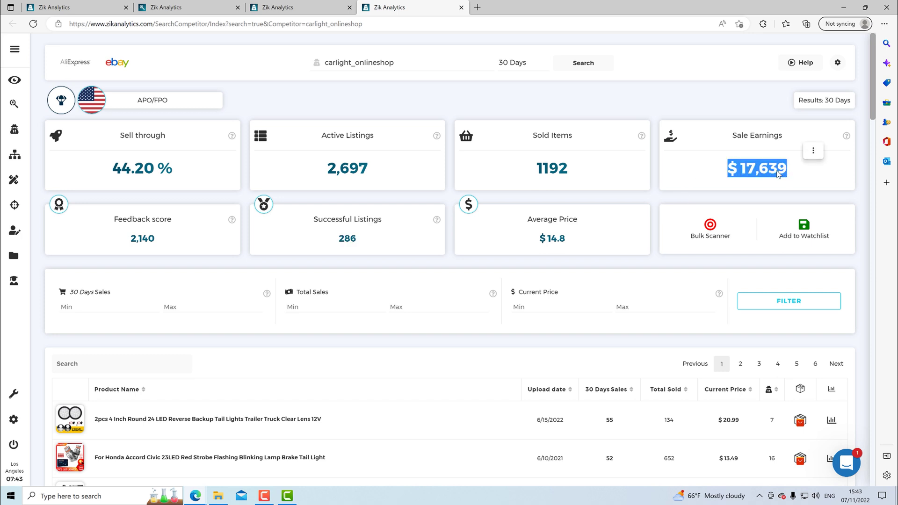
{"action": "left_click", "coordinate": [784, 170]}
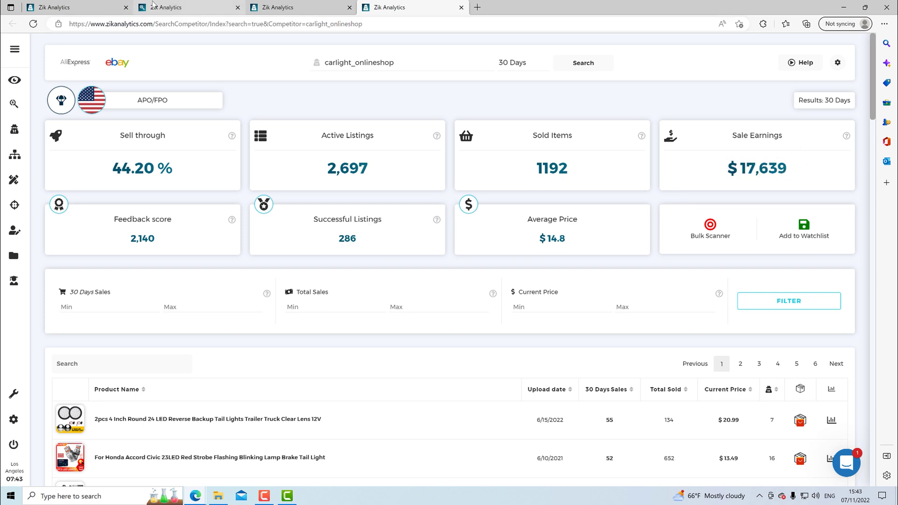
Filter the antenna product research results to show dropshippers only
{"action": "left_click", "coordinate": [185, 10]}
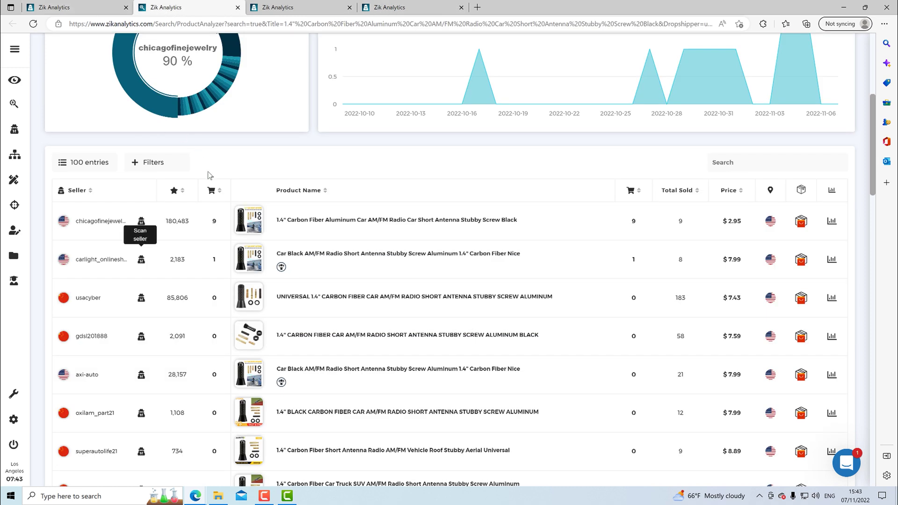
{"action": "left_click", "coordinate": [161, 163]}
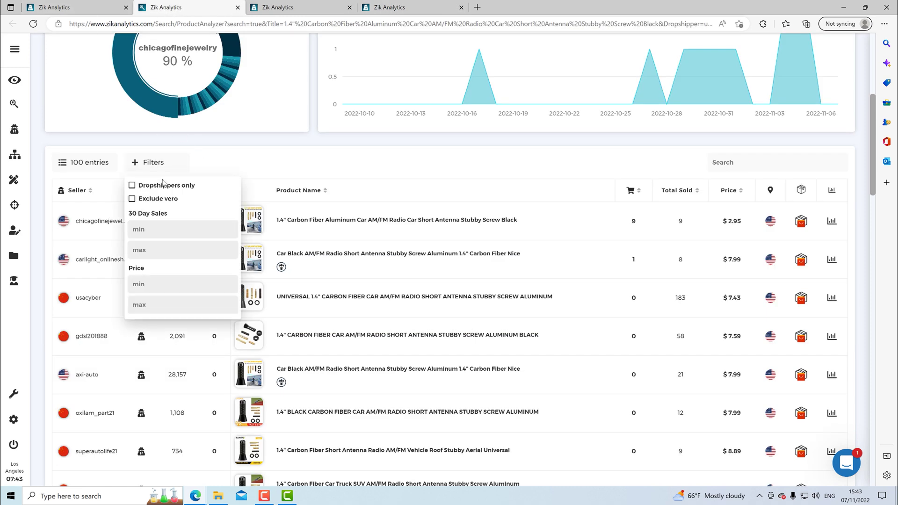
{"action": "left_click", "coordinate": [163, 186]}
{"action": "left_click", "coordinate": [258, 242]}
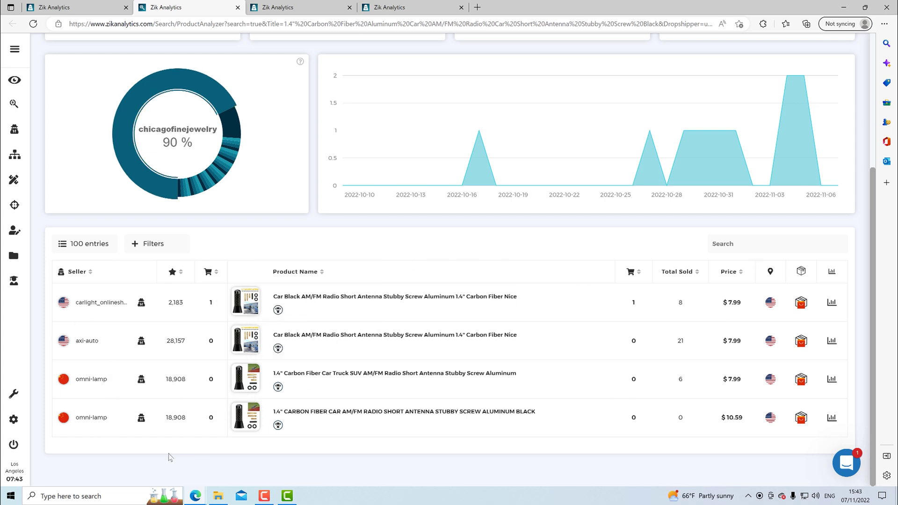
Scan the seller omni-lamp from the dropshipper results in a new tab and look through its statistics and product list
{"action": "right_click", "coordinate": [141, 379]}
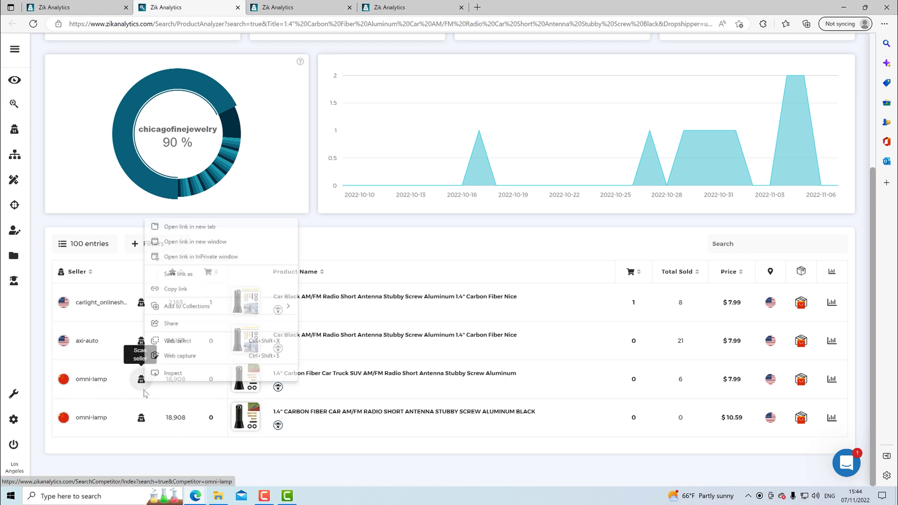
{"action": "left_click", "coordinate": [162, 228]}
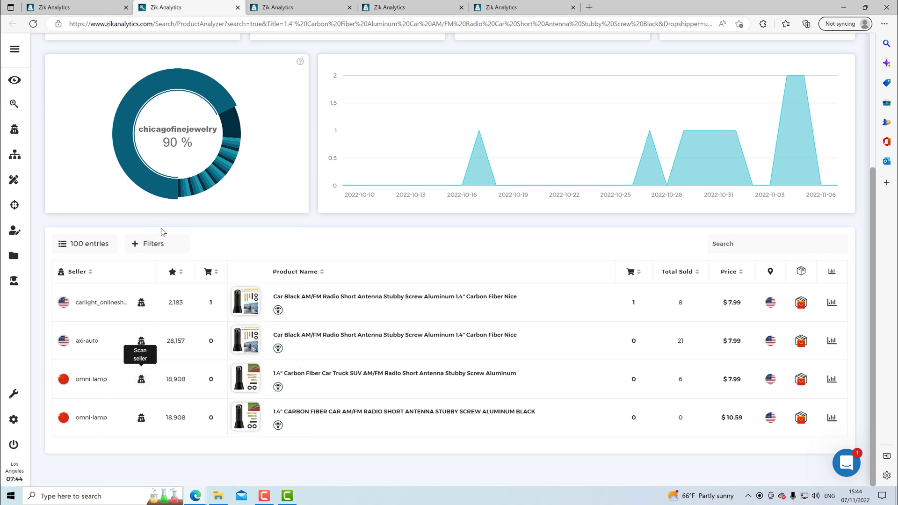
{"action": "left_click", "coordinate": [277, 8]}
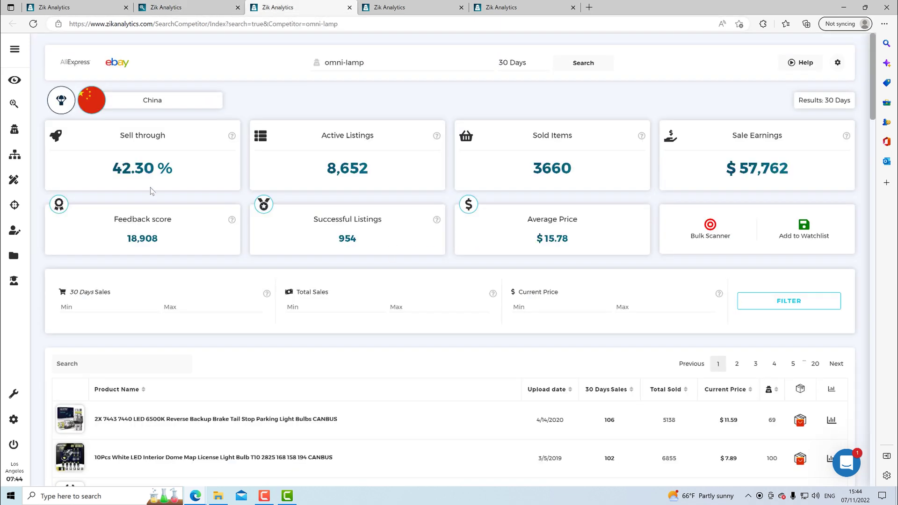
{"action": "scroll", "coordinate": [354, 297], "scroll_direction": "down", "scroll_amount": 5}
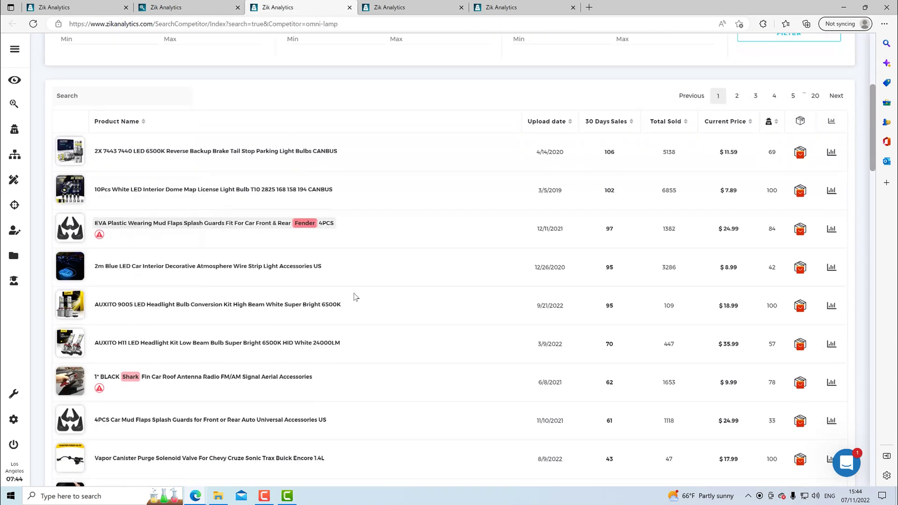
{"action": "scroll", "coordinate": [252, 393], "scroll_direction": "down", "scroll_amount": 3}
{"action": "scroll", "coordinate": [295, 402], "scroll_direction": "up", "scroll_amount": 8}
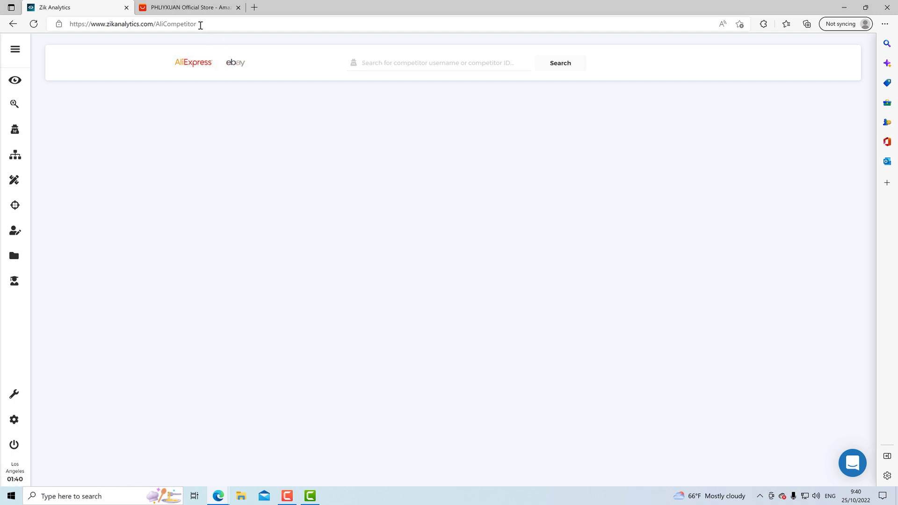
Copy the store number from the PHLIYXUAN Official Store details on AliExpress
{"action": "left_click", "coordinate": [180, 9]}
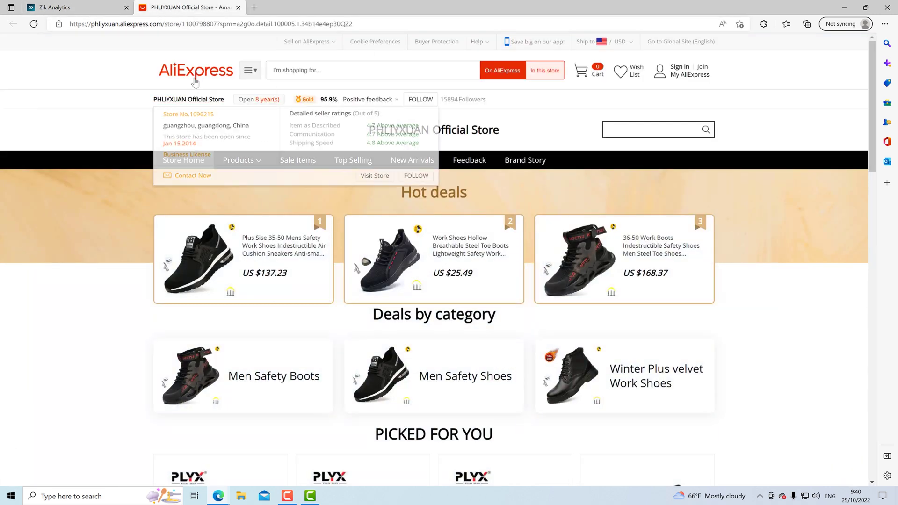
{"action": "mouse_move", "coordinate": [206, 103]}
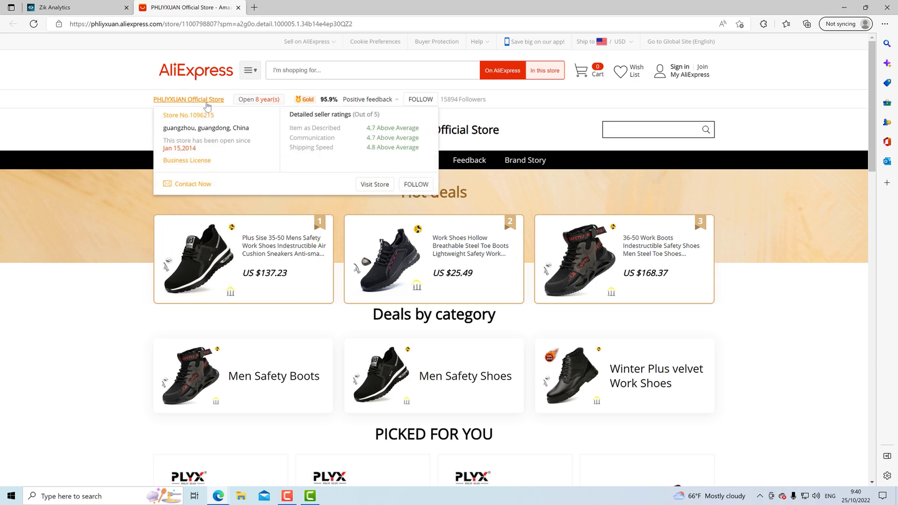
{"action": "left_click", "coordinate": [225, 102]}
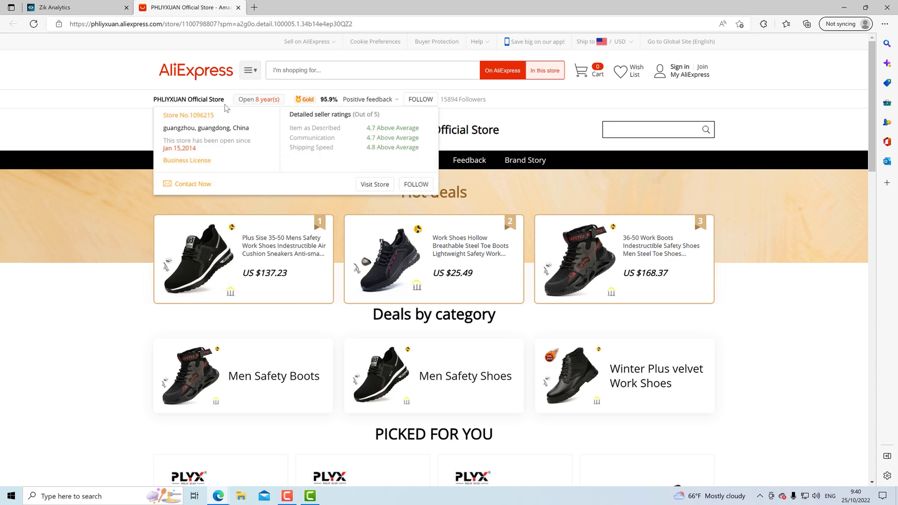
{"action": "left_click_drag", "start_coordinate": [214, 115], "coordinate": [190, 115]}
{"action": "right_click", "coordinate": [193, 116]}
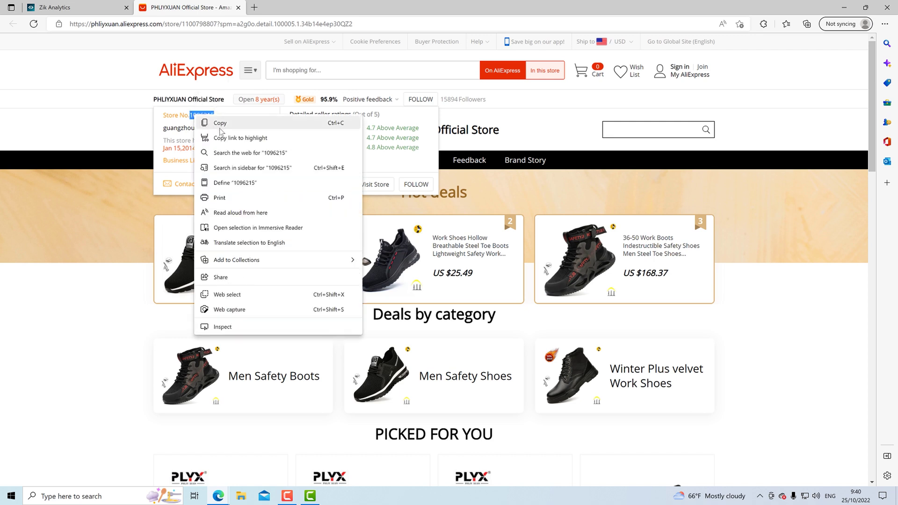
{"action": "left_click", "coordinate": [225, 126]}
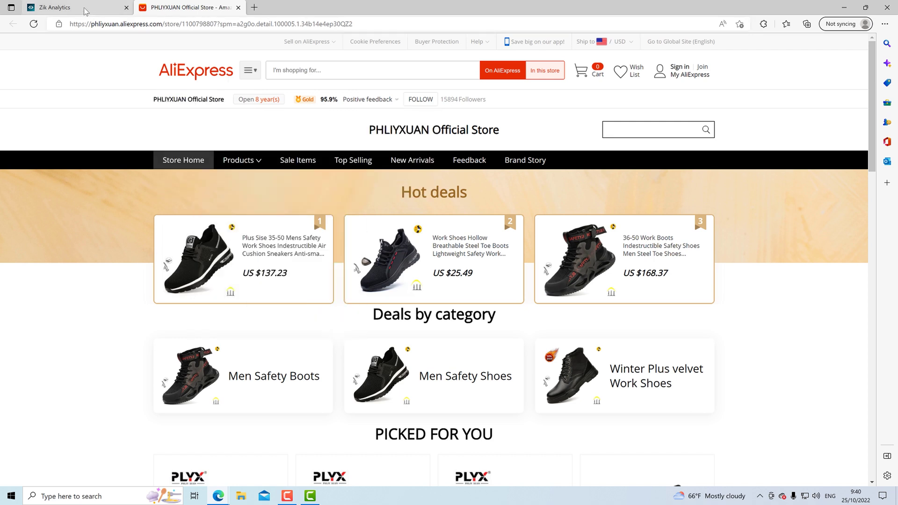
Switch back to Zik Analytics and search the AliExpress competitor research for the copied store number
{"action": "left_click", "coordinate": [86, 10]}
{"action": "left_click", "coordinate": [396, 60]}
{"action": "right_click", "coordinate": [396, 62]}
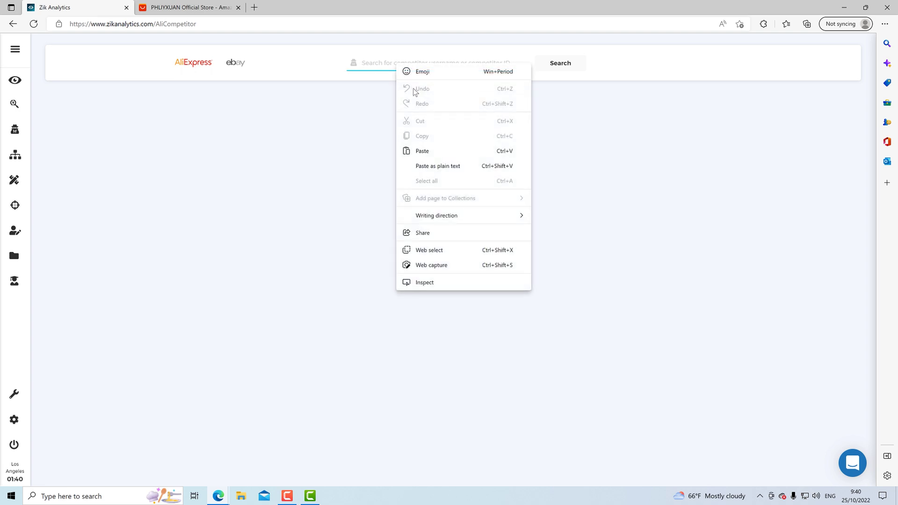
{"action": "left_click", "coordinate": [441, 148]}
{"action": "left_click", "coordinate": [554, 69]}
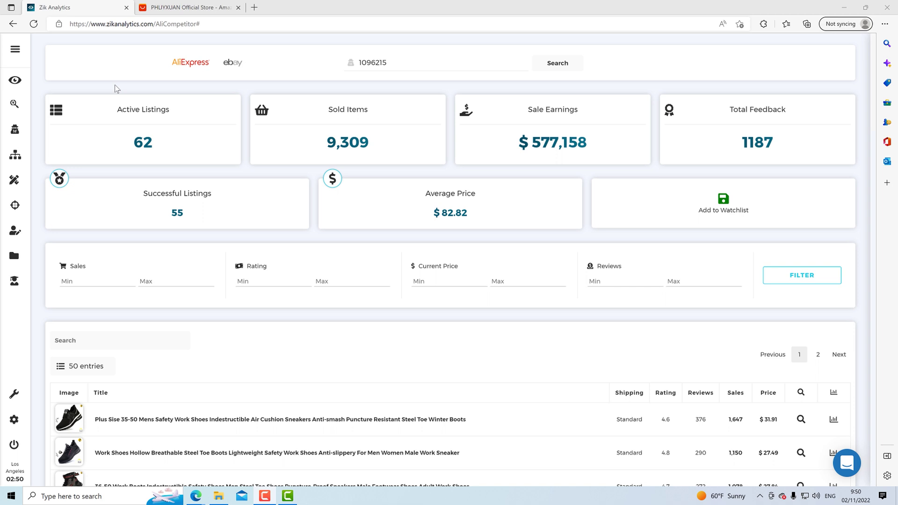
Examine the AliExpress store's active listings, sold items, sale earnings and total feedback
{"action": "left_click_drag", "start_coordinate": [116, 109], "coordinate": [162, 117]}
{"action": "left_click_drag", "start_coordinate": [145, 148], "coordinate": [166, 150]}
{"action": "left_click_drag", "start_coordinate": [316, 114], "coordinate": [365, 148]}
{"action": "left_click_drag", "start_coordinate": [528, 141], "coordinate": [602, 151]}
{"action": "left_click", "coordinate": [603, 151]}
{"action": "left_click_drag", "start_coordinate": [744, 147], "coordinate": [778, 147]}
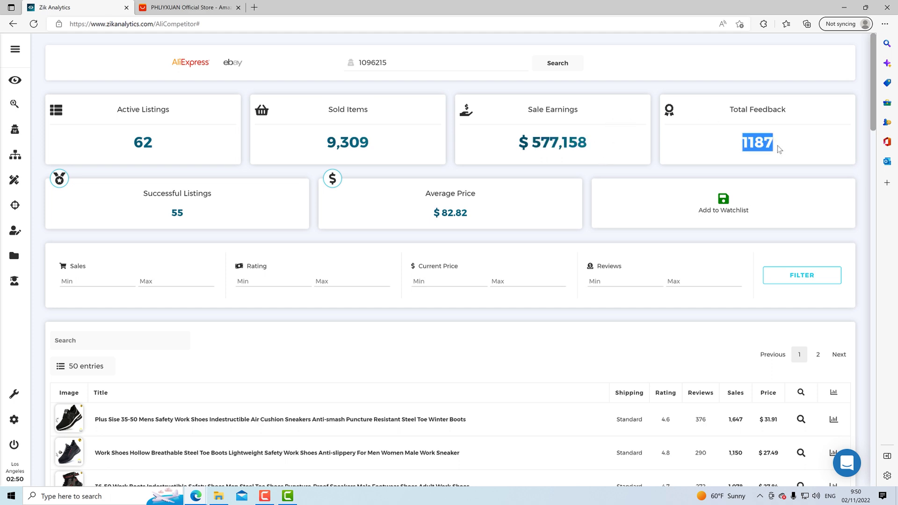
Examine the AliExpress store's successful listings, average price and the list of its products
{"action": "left_click_drag", "start_coordinate": [199, 215], "coordinate": [151, 192]}
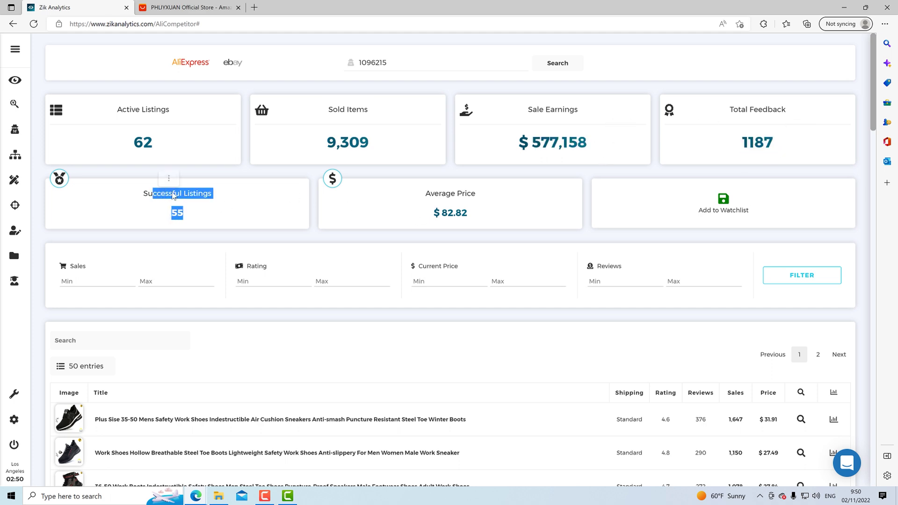
{"action": "left_click_drag", "start_coordinate": [372, 201], "coordinate": [500, 226]}
{"action": "left_click", "coordinate": [501, 226]}
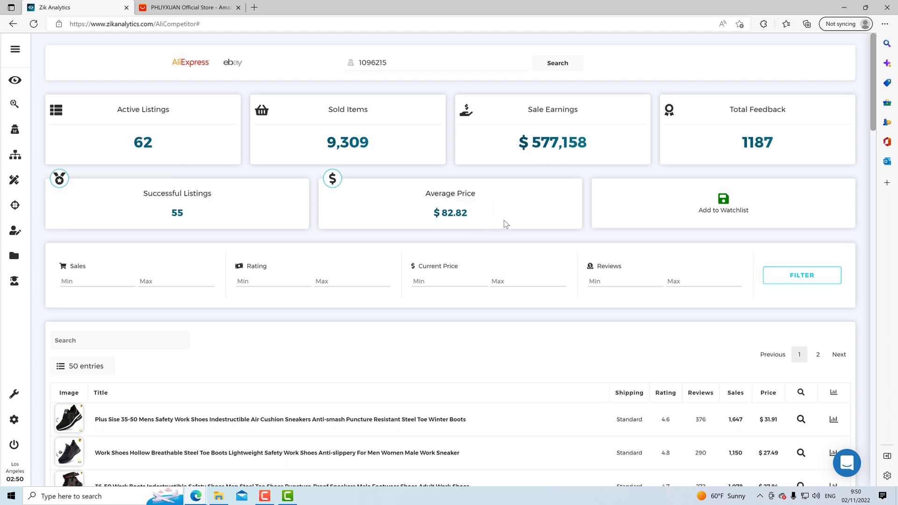
{"action": "scroll", "coordinate": [505, 224], "scroll_direction": "down", "scroll_amount": 2}
{"action": "mouse_move", "coordinate": [71, 357]}
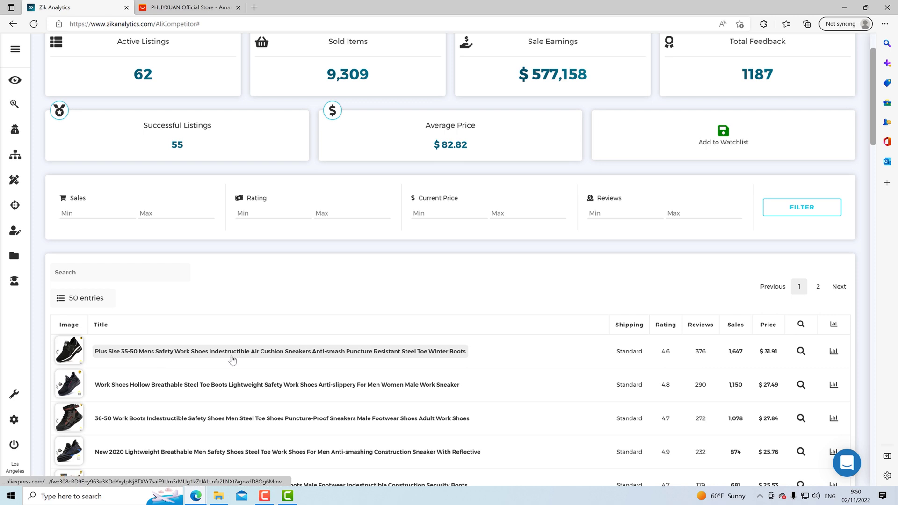
{"action": "scroll", "coordinate": [632, 341], "scroll_direction": "down", "scroll_amount": 3}
{"action": "scroll", "coordinate": [632, 346], "scroll_direction": "up", "scroll_amount": 1}
{"action": "scroll", "coordinate": [631, 349], "scroll_direction": "up", "scroll_amount": 2}
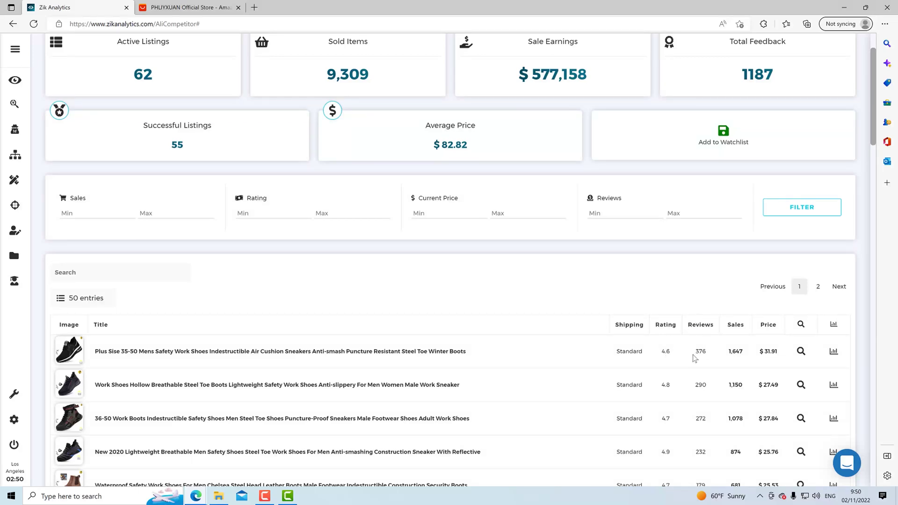
Check the rating, reviews, sales and price of the first safety shoe listing in the store's product list
{"action": "left_click_drag", "start_coordinate": [669, 352], "coordinate": [699, 357]}
{"action": "left_click", "coordinate": [698, 357]}
{"action": "double_click", "coordinate": [742, 352]}
{"action": "triple_click", "coordinate": [768, 351]}
{"action": "right_click", "coordinate": [770, 350]}
{"action": "left_click", "coordinate": [778, 336]}
Analyze the first safety shoe listing, review its seller's feedback, opening date and service ratings, and close the analysis
{"action": "left_click", "coordinate": [801, 351]}
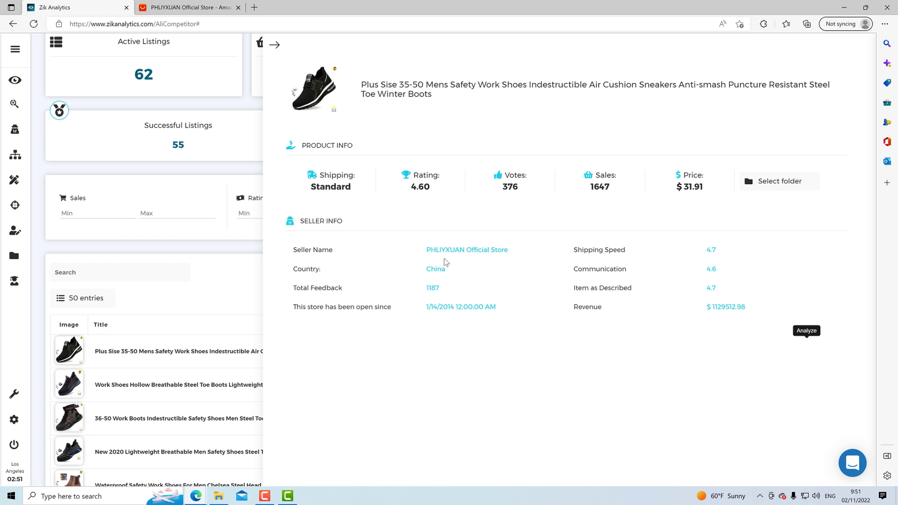
{"action": "left_click_drag", "start_coordinate": [348, 288], "coordinate": [317, 287]}
{"action": "left_click", "coordinate": [379, 314]}
{"action": "left_click_drag", "start_coordinate": [413, 309], "coordinate": [511, 308]}
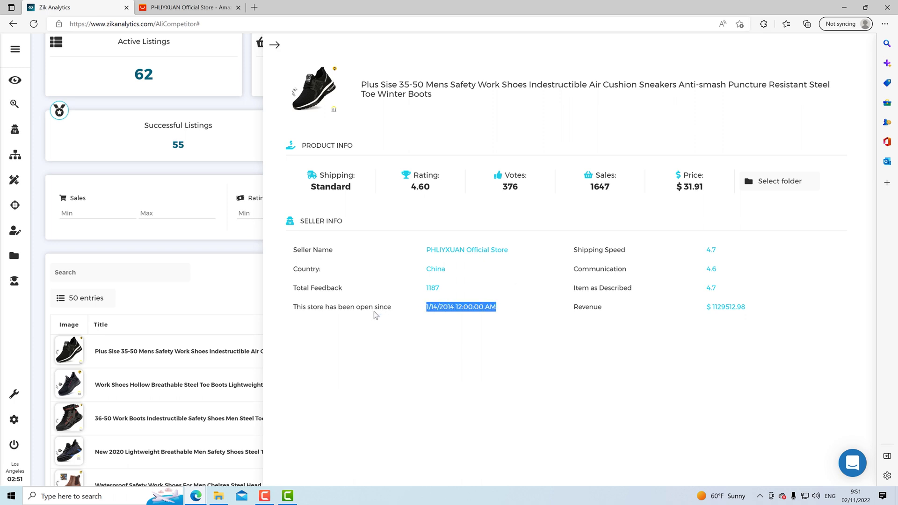
{"action": "left_click", "coordinate": [544, 299]}
{"action": "triple_click", "coordinate": [587, 252]}
{"action": "left_click", "coordinate": [628, 270]}
{"action": "left_click_drag", "start_coordinate": [573, 270], "coordinate": [636, 273]}
{"action": "left_click_drag", "start_coordinate": [576, 292], "coordinate": [646, 294]}
{"action": "left_click", "coordinate": [611, 314]}
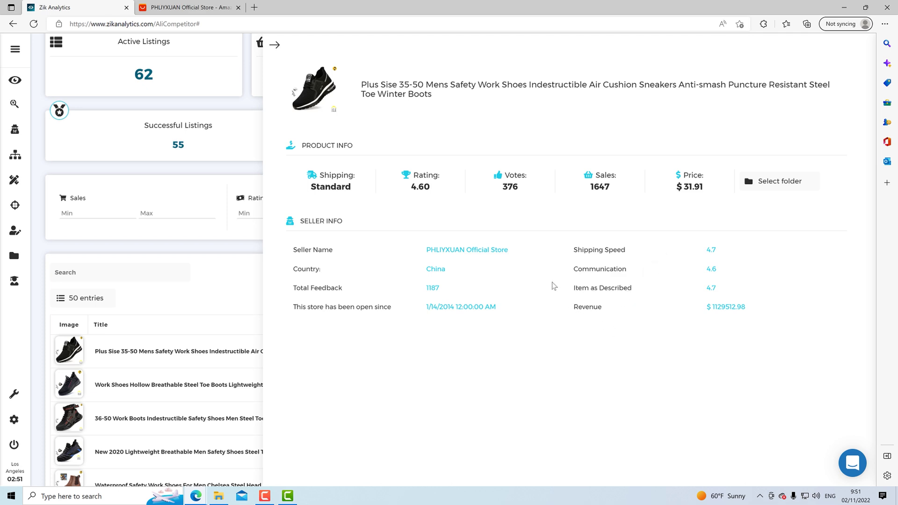
{"action": "left_click", "coordinate": [275, 45]}
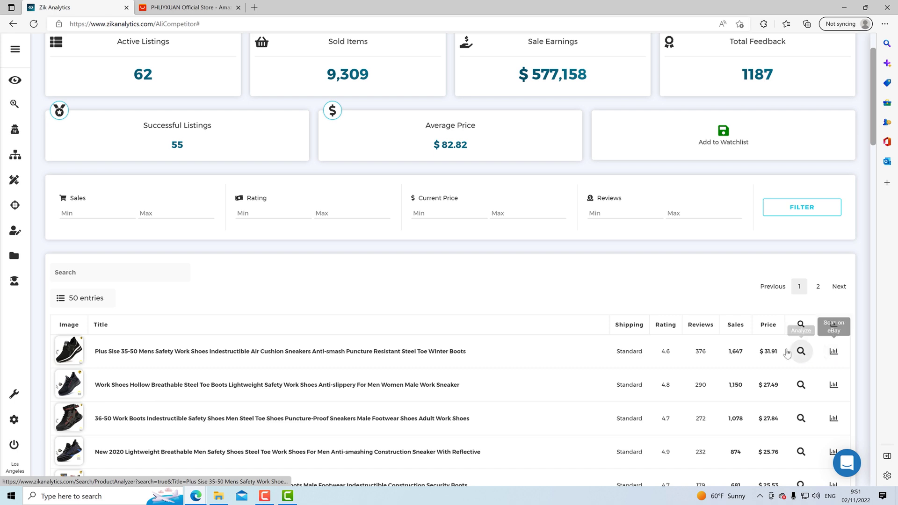
{"action": "scroll", "coordinate": [435, 335], "scroll_direction": "down", "scroll_amount": 1}
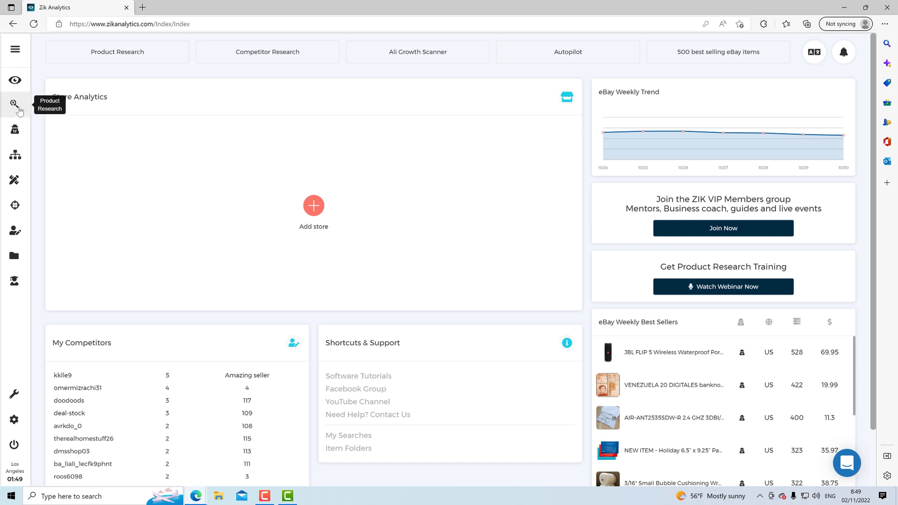
Open Category Research and look through the available categories for the search
{"action": "left_click", "coordinate": [19, 159]}
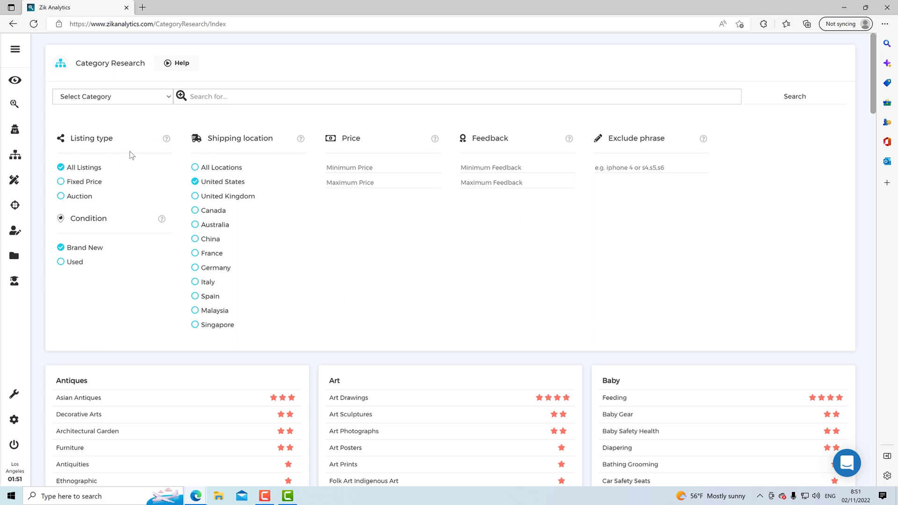
{"action": "left_click", "coordinate": [170, 98]}
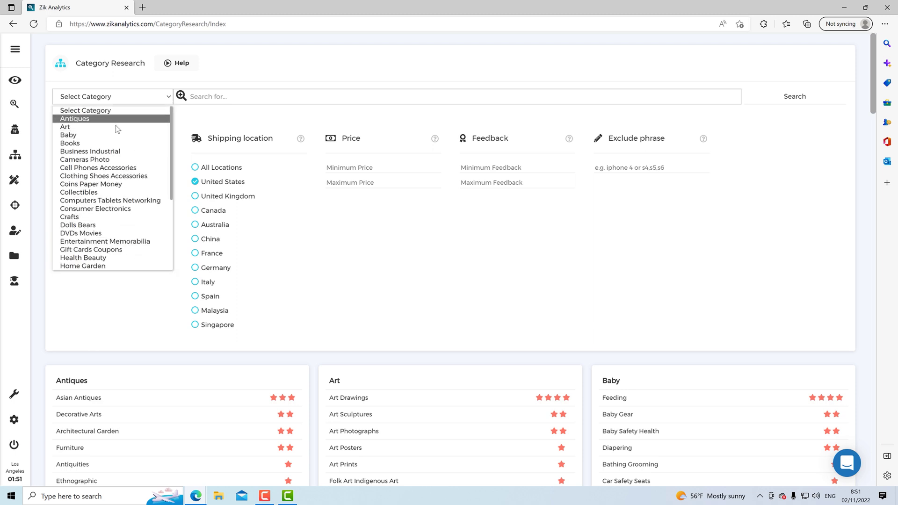
{"action": "scroll", "coordinate": [122, 201], "scroll_direction": "down", "scroll_amount": 3}
{"action": "scroll", "coordinate": [119, 198], "scroll_direction": "up", "scroll_amount": 3}
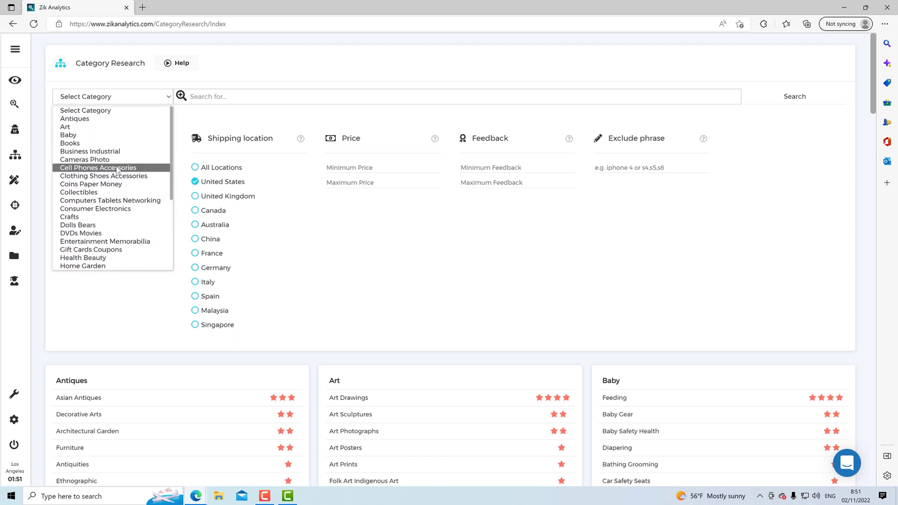
{"action": "left_click", "coordinate": [205, 100]}
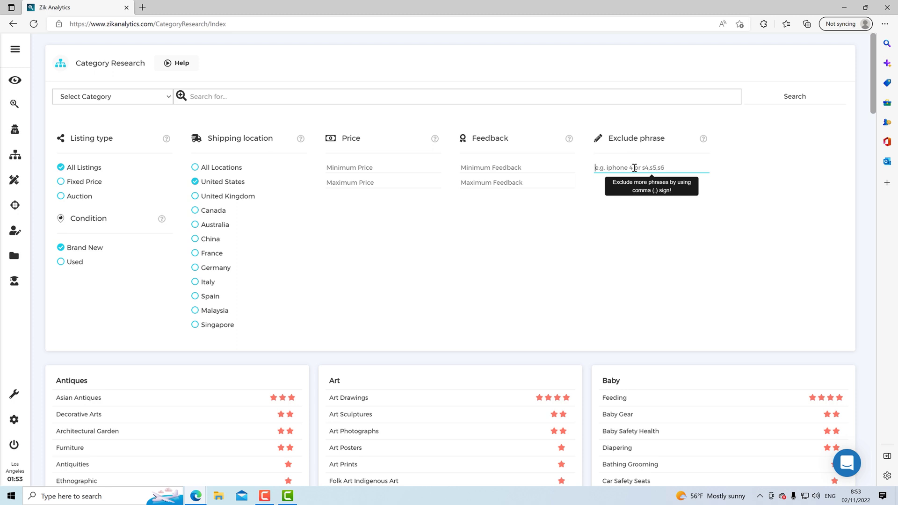
Look through the category overview and its star ratings, expanding and collapsing the Art subcategories
{"action": "scroll", "coordinate": [543, 235], "scroll_direction": "down", "scroll_amount": 2}
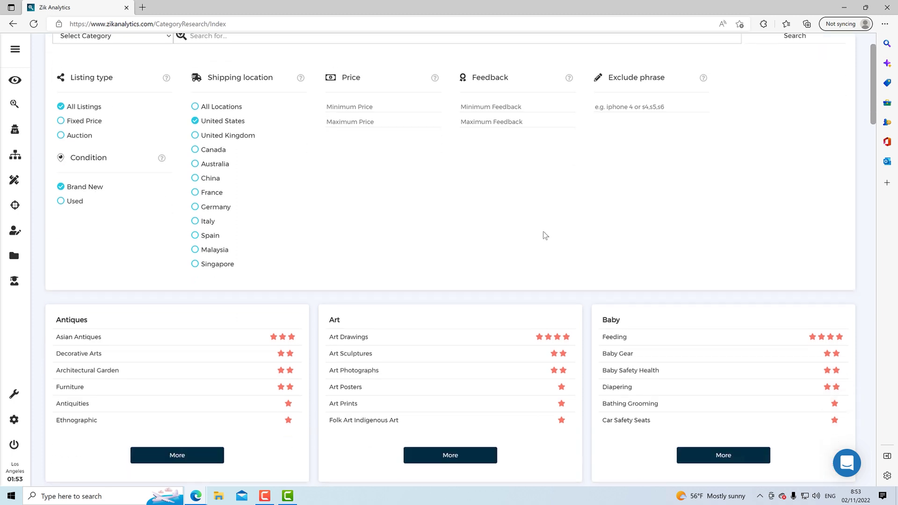
{"action": "scroll", "coordinate": [545, 235], "scroll_direction": "down", "scroll_amount": 3}
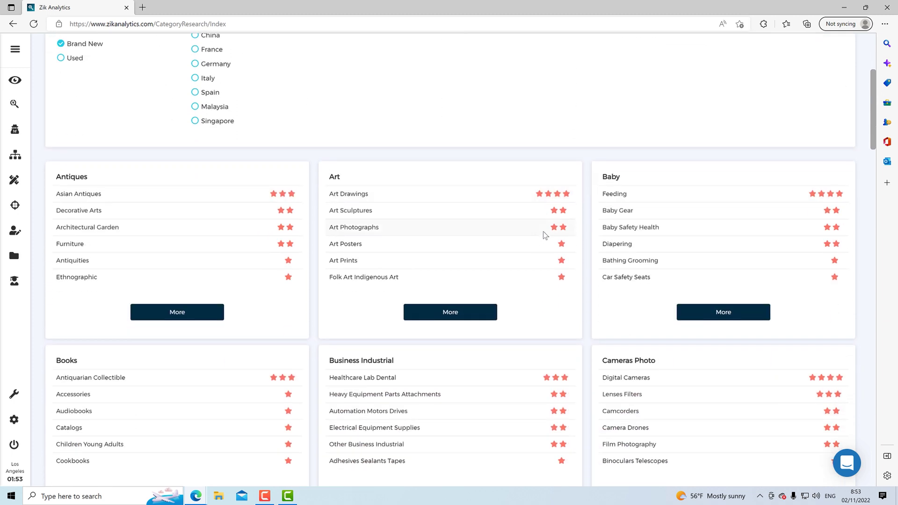
{"action": "scroll", "coordinate": [542, 235], "scroll_direction": "down", "scroll_amount": 2}
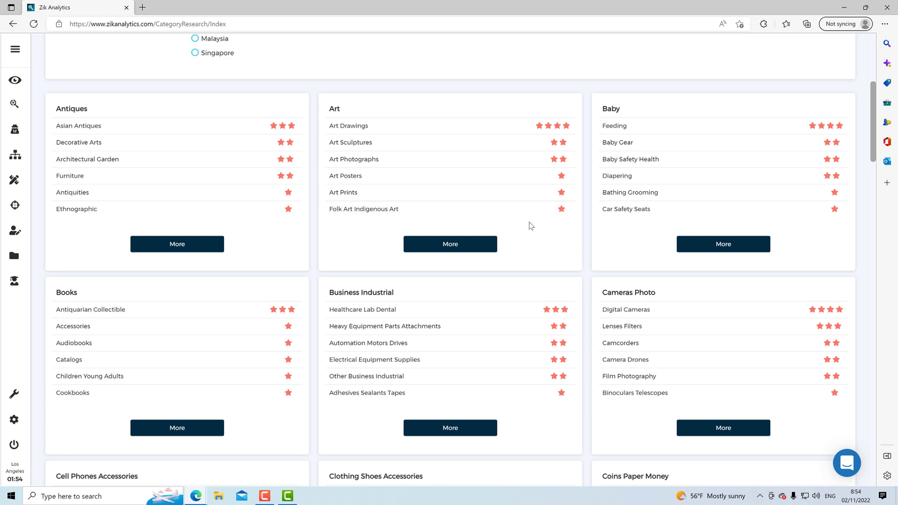
{"action": "left_click", "coordinate": [419, 243]}
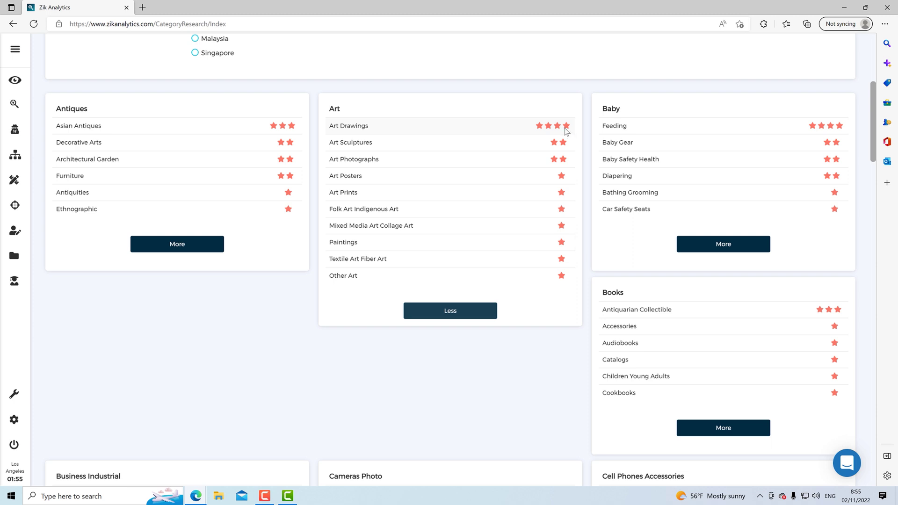
{"action": "left_click", "coordinate": [488, 312]}
{"action": "scroll", "coordinate": [523, 201], "scroll_direction": "down", "scroll_amount": 7}
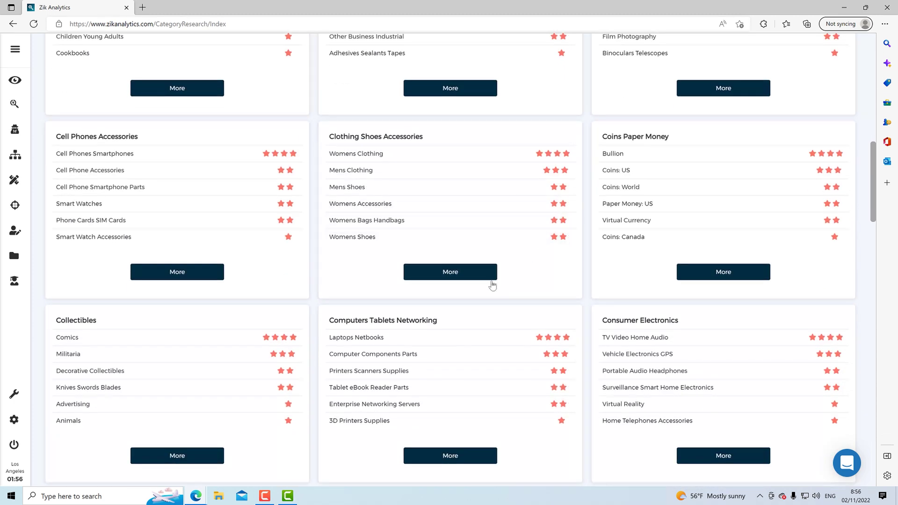
{"action": "scroll", "coordinate": [492, 283], "scroll_direction": "down", "scroll_amount": 1}
{"action": "scroll", "coordinate": [494, 280], "scroll_direction": "up", "scroll_amount": 1}
Choose Smart Watches under Cell Phones Accessories and run the category search
{"action": "right_click", "coordinate": [226, 156]}
{"action": "left_click", "coordinate": [187, 139]}
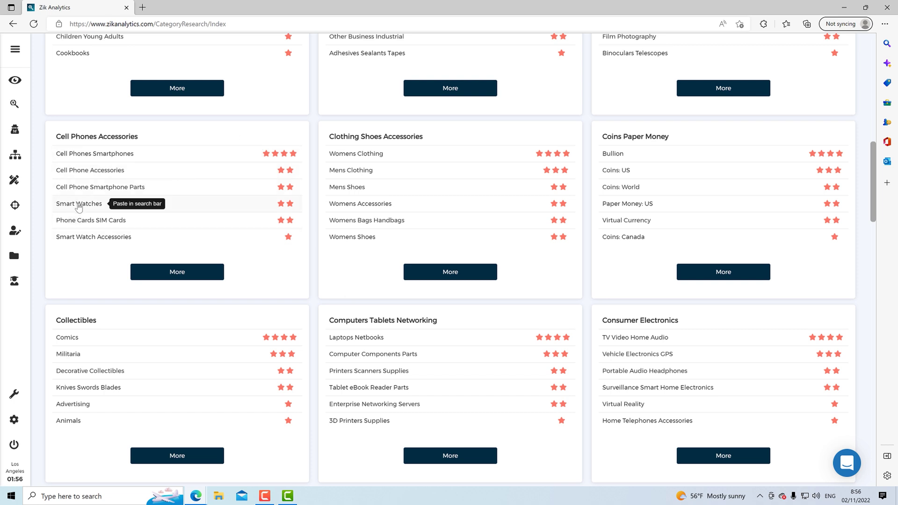
{"action": "scroll", "coordinate": [80, 208], "scroll_direction": "up", "scroll_amount": 5}
{"action": "scroll", "coordinate": [79, 207], "scroll_direction": "up", "scroll_amount": 5}
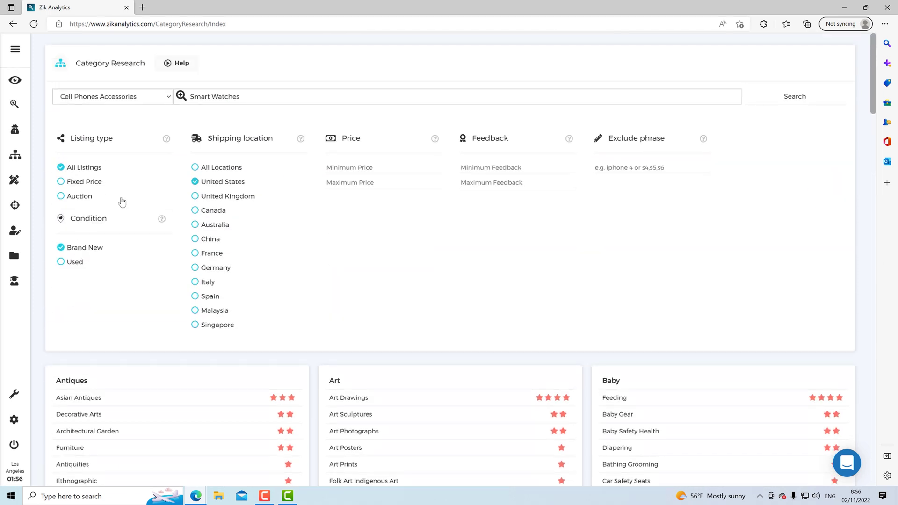
{"action": "left_click_drag", "start_coordinate": [241, 96], "coordinate": [190, 98]}
{"action": "left_click", "coordinate": [190, 99]}
{"action": "left_click", "coordinate": [251, 98]}
{"action": "left_click", "coordinate": [189, 98]}
{"action": "left_click", "coordinate": [795, 93]}
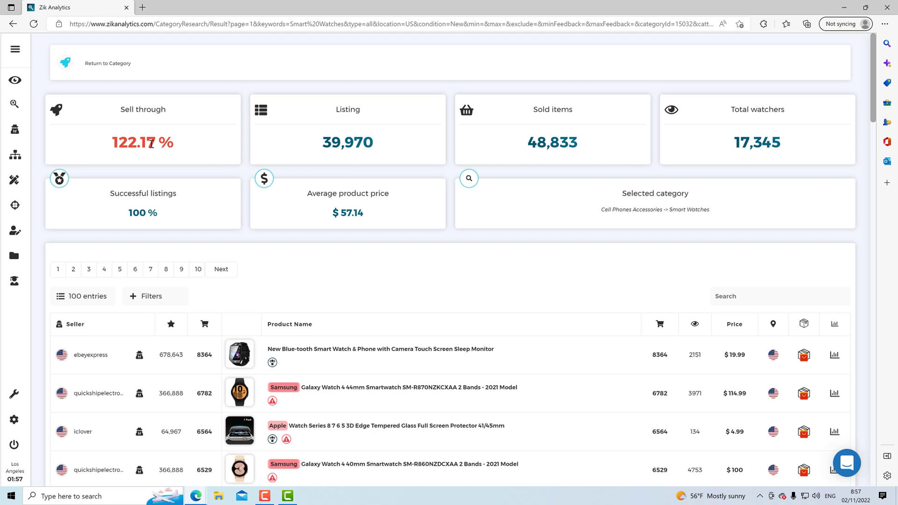
Examine the Smart Watches category's sell-through rate, listings, sold items and total watchers
{"action": "left_click_drag", "start_coordinate": [172, 145], "coordinate": [100, 144]}
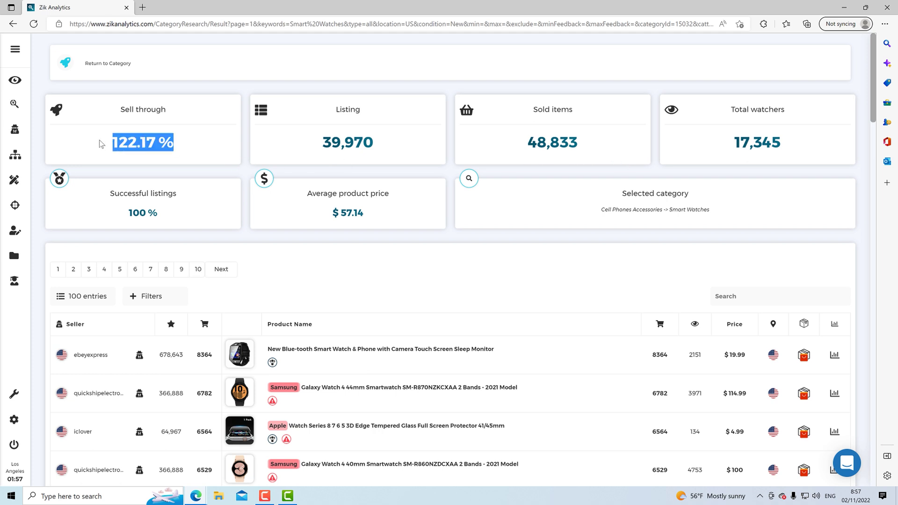
{"action": "left_click", "coordinate": [182, 146]}
{"action": "left_click_drag", "start_coordinate": [108, 144], "coordinate": [180, 147]}
{"action": "left_click", "coordinate": [131, 146]}
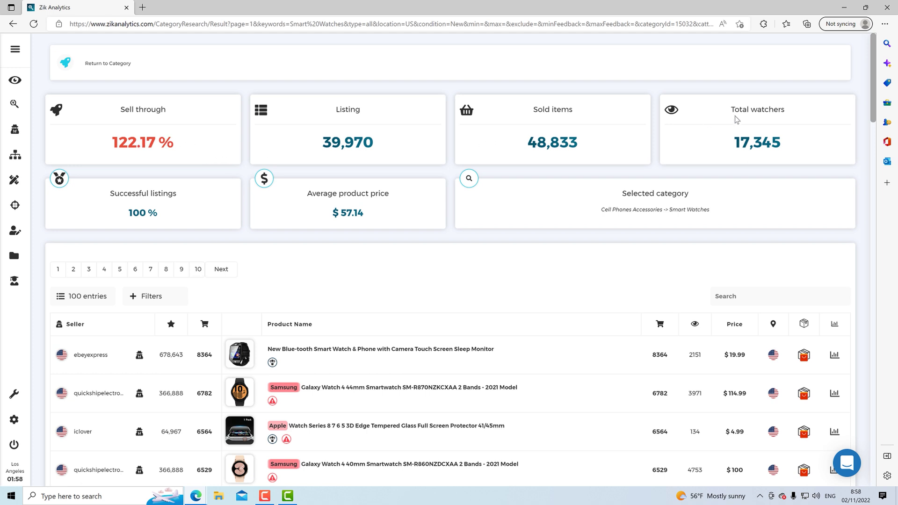
{"action": "left_click_drag", "start_coordinate": [374, 142], "coordinate": [326, 144]}
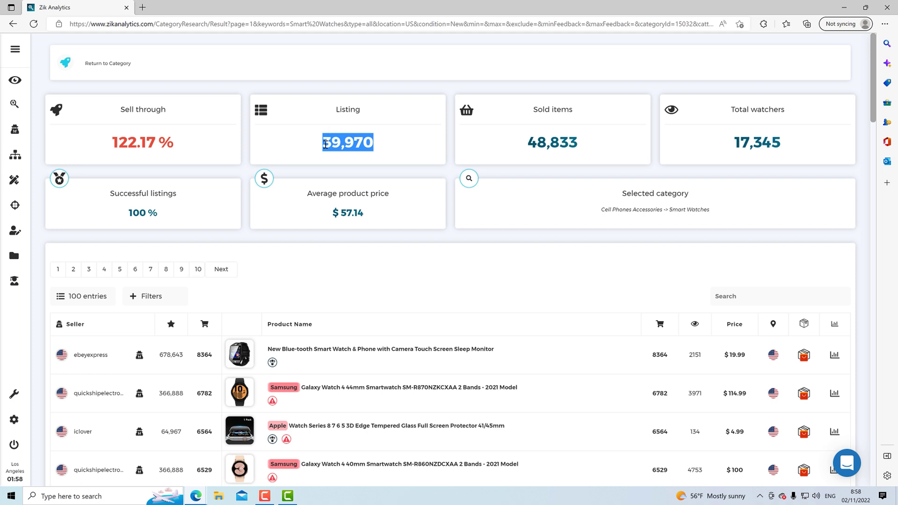
{"action": "left_click_drag", "start_coordinate": [528, 146], "coordinate": [583, 149]}
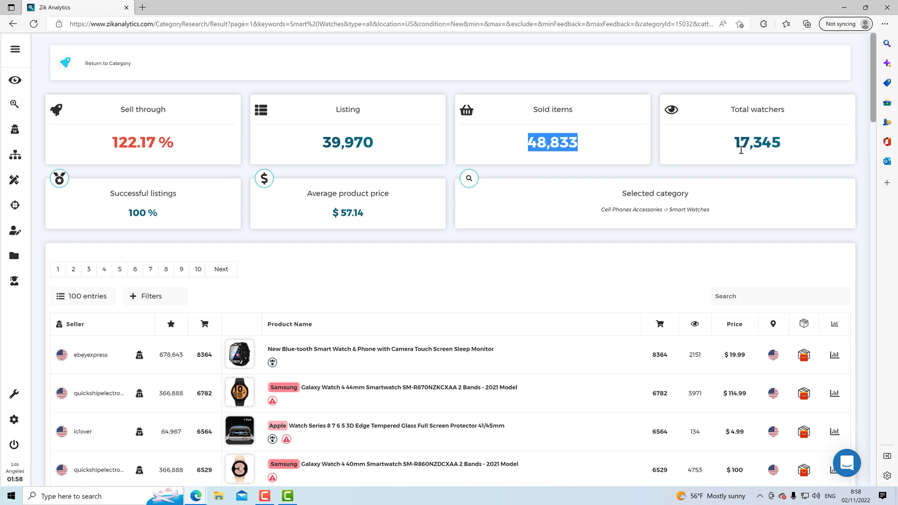
{"action": "left_click_drag", "start_coordinate": [735, 148], "coordinate": [790, 146]}
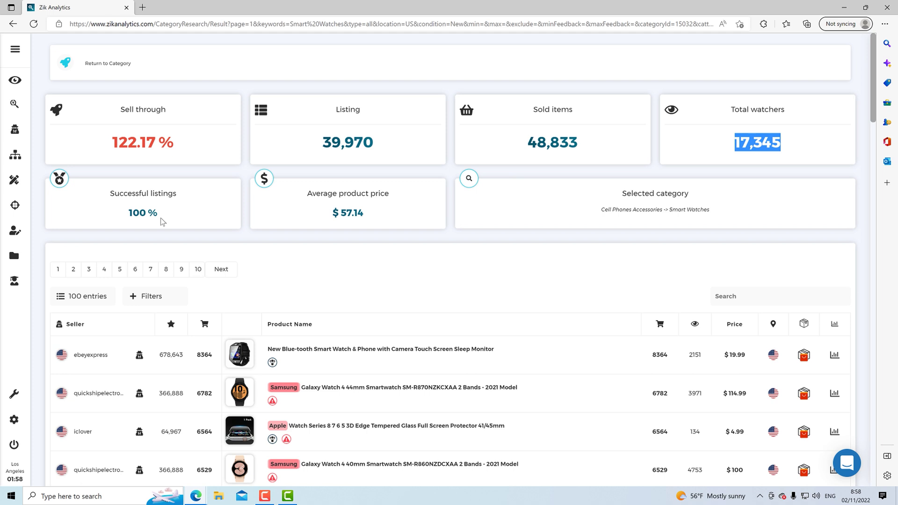
Check the category's successful listings rate, average product price and selected category path
{"action": "left_click_drag", "start_coordinate": [165, 214], "coordinate": [125, 210]}
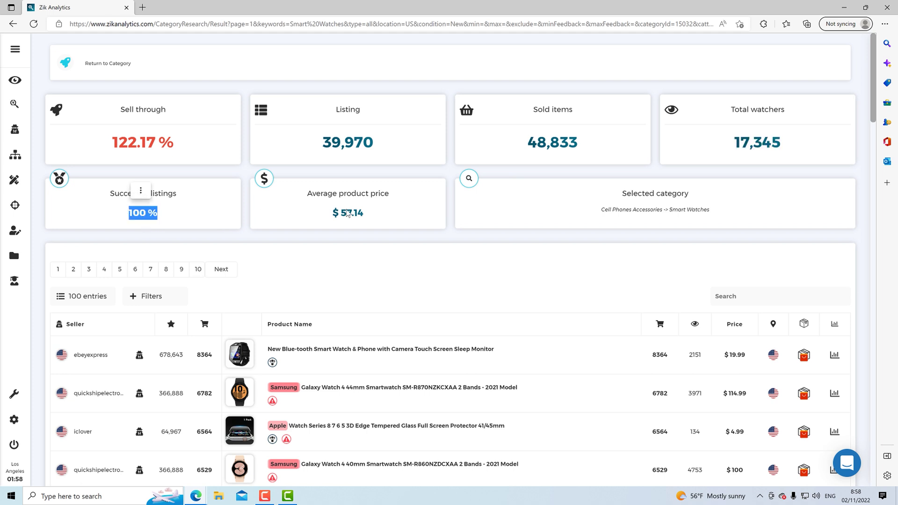
{"action": "left_click_drag", "start_coordinate": [312, 193], "coordinate": [369, 215]}
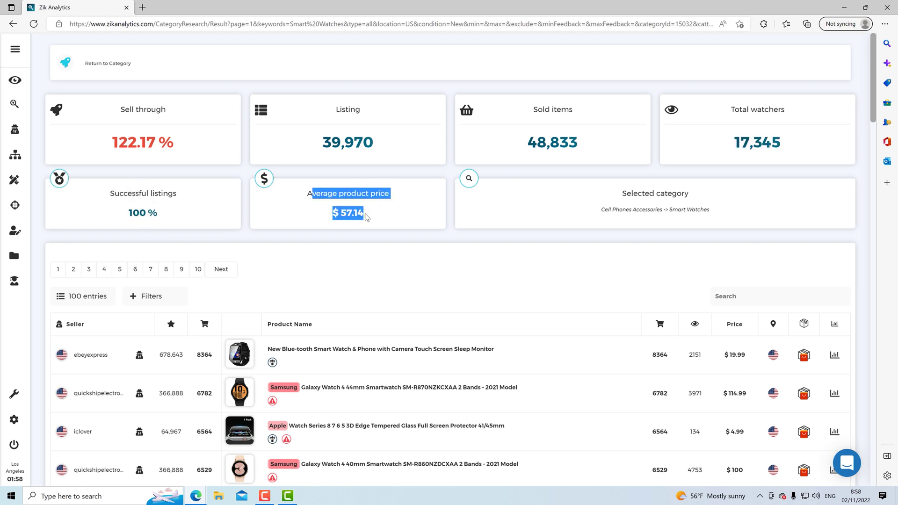
{"action": "left_click", "coordinate": [356, 215]}
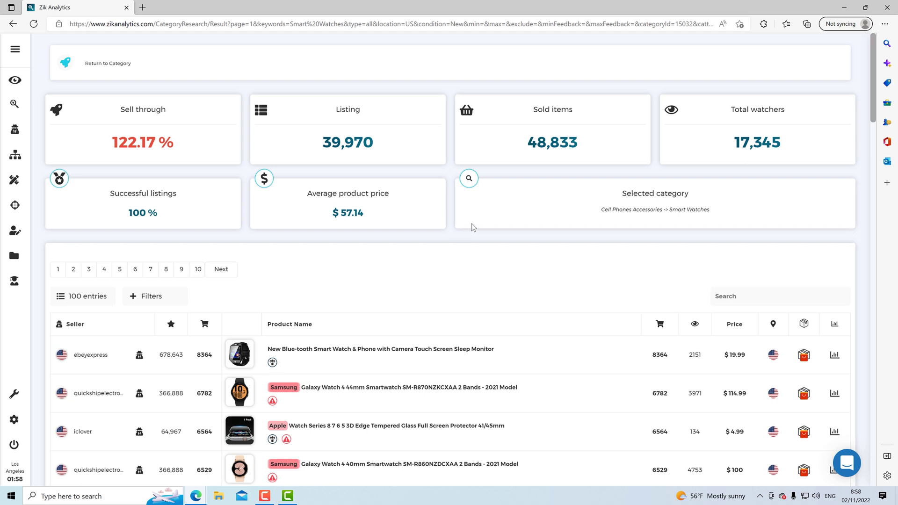
{"action": "left_click_drag", "start_coordinate": [625, 196], "coordinate": [715, 209]}
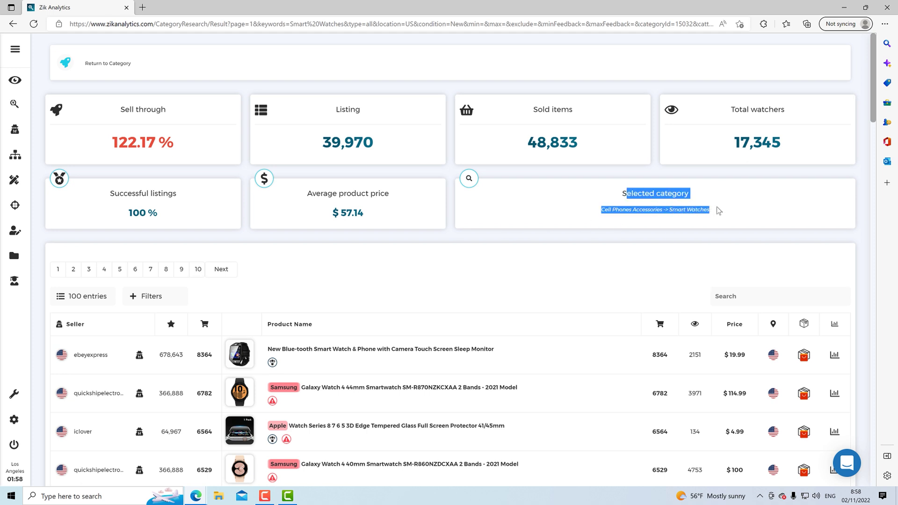
{"action": "left_click_drag", "start_coordinate": [602, 210], "coordinate": [704, 212]}
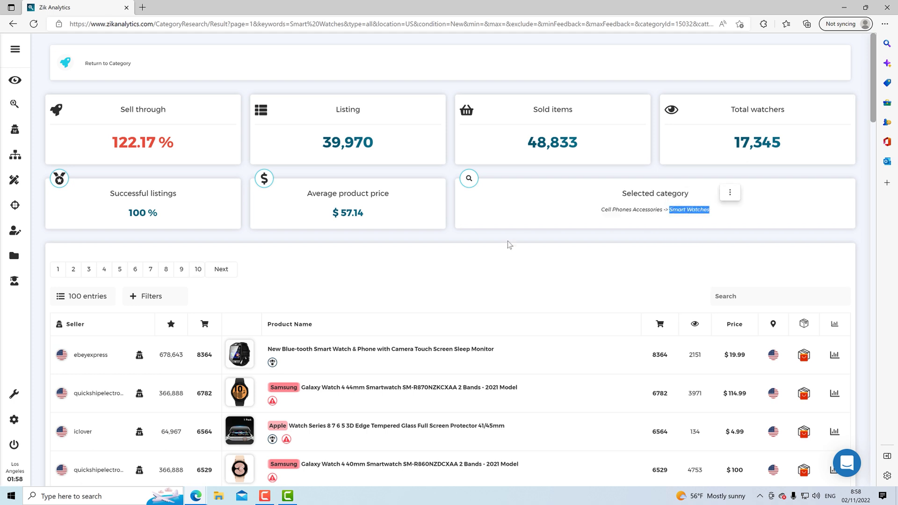
{"action": "left_click", "coordinate": [335, 238]}
Check the seller feedback and sales figures of the first smart watch result
{"action": "scroll", "coordinate": [335, 238], "scroll_direction": "down", "scroll_amount": 2}
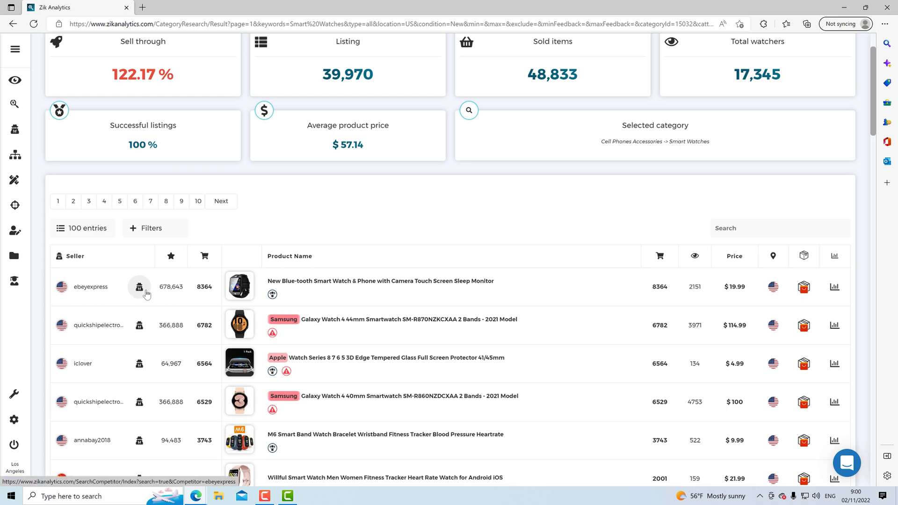
{"action": "double_click", "coordinate": [181, 287]}
{"action": "left_click", "coordinate": [175, 287]}
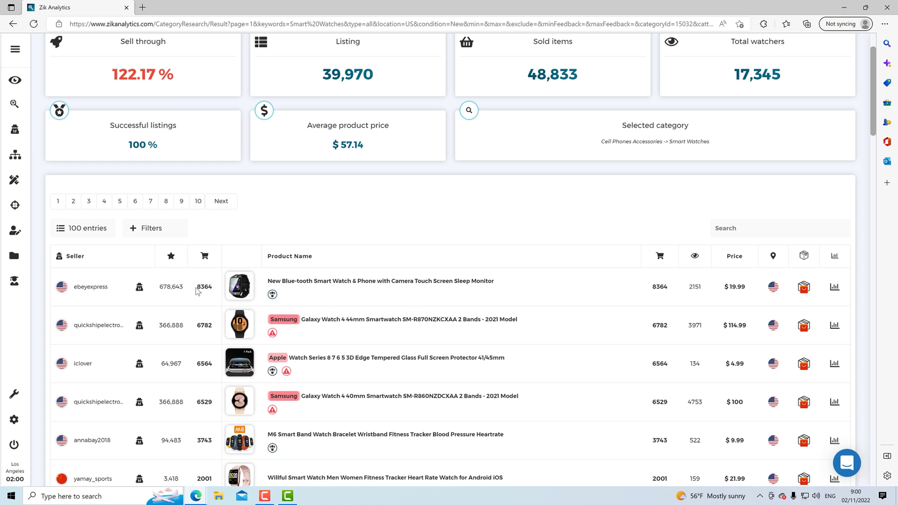
{"action": "left_click_drag", "start_coordinate": [197, 291], "coordinate": [210, 288]}
{"action": "left_click", "coordinate": [246, 270]}
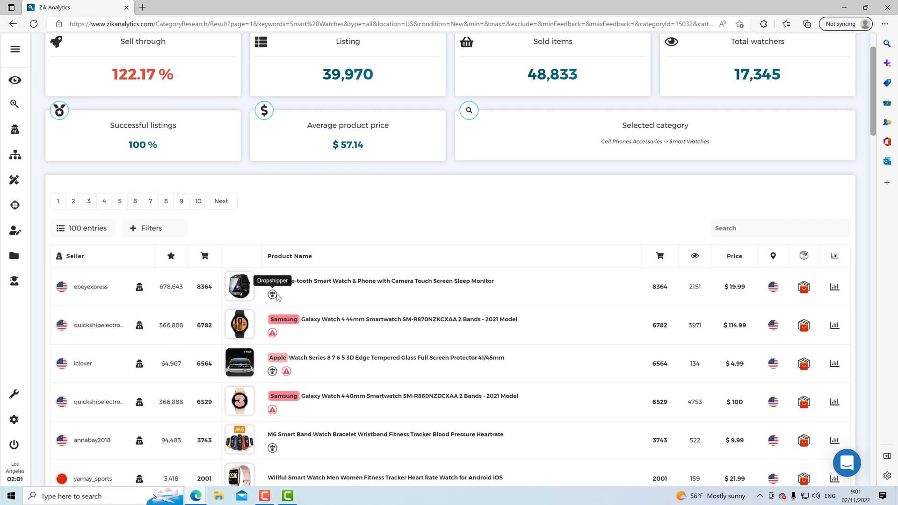
Filter the Smart Watches category results to dropshippers only and exclude VeRO items
{"action": "left_click", "coordinate": [151, 233]}
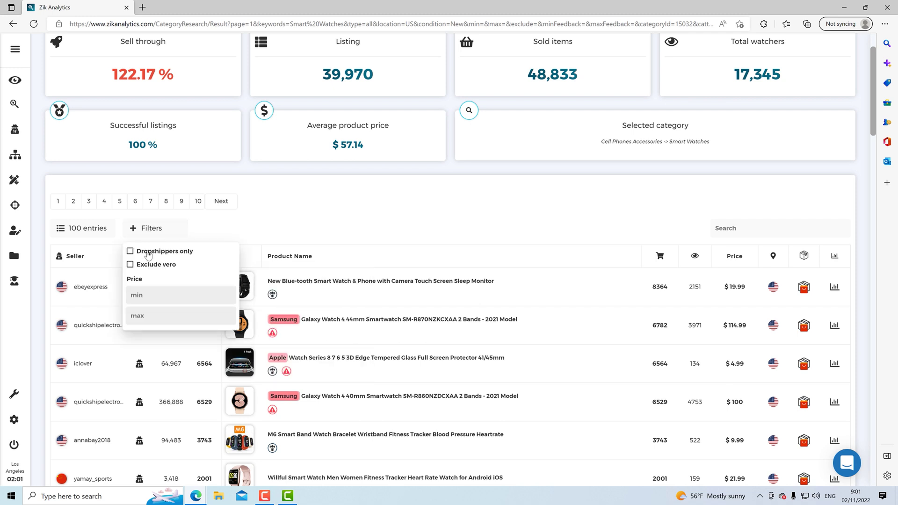
{"action": "left_click", "coordinate": [148, 252]}
{"action": "left_click", "coordinate": [248, 231]}
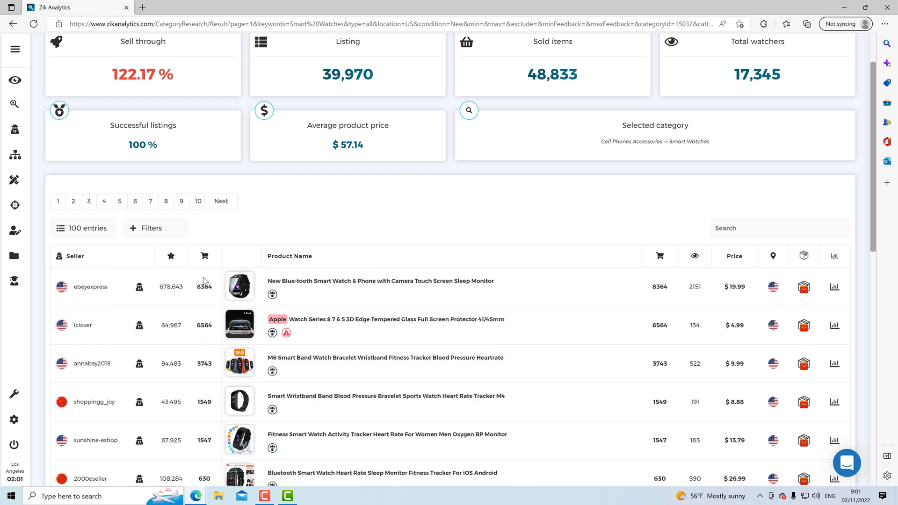
{"action": "left_click", "coordinate": [152, 229]}
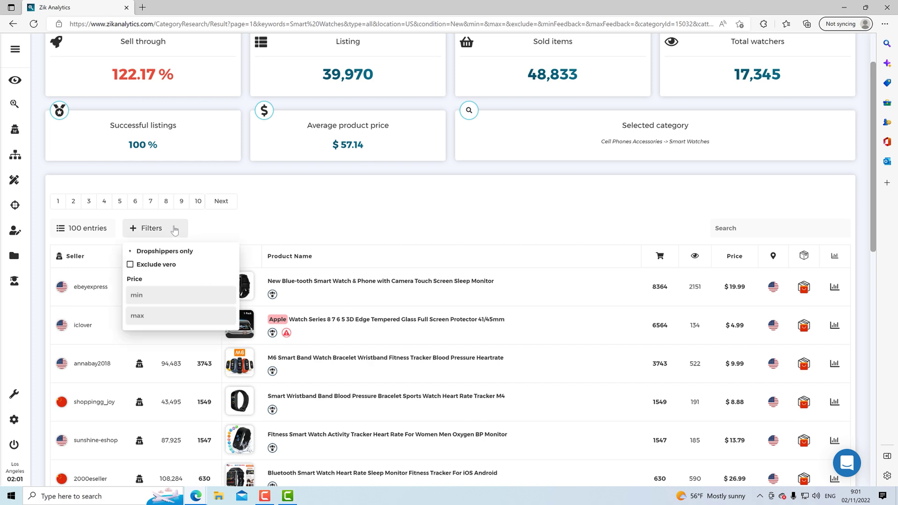
{"action": "left_click", "coordinate": [161, 270]}
{"action": "left_click", "coordinate": [285, 223]}
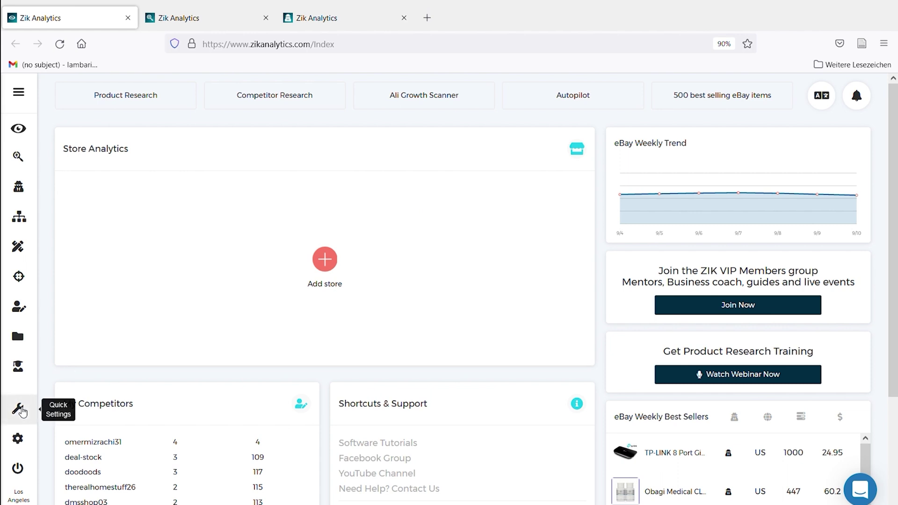
Review the source website choices in the quick settings, keep Amazon.com and apply the changes
{"action": "left_click", "coordinate": [21, 410]}
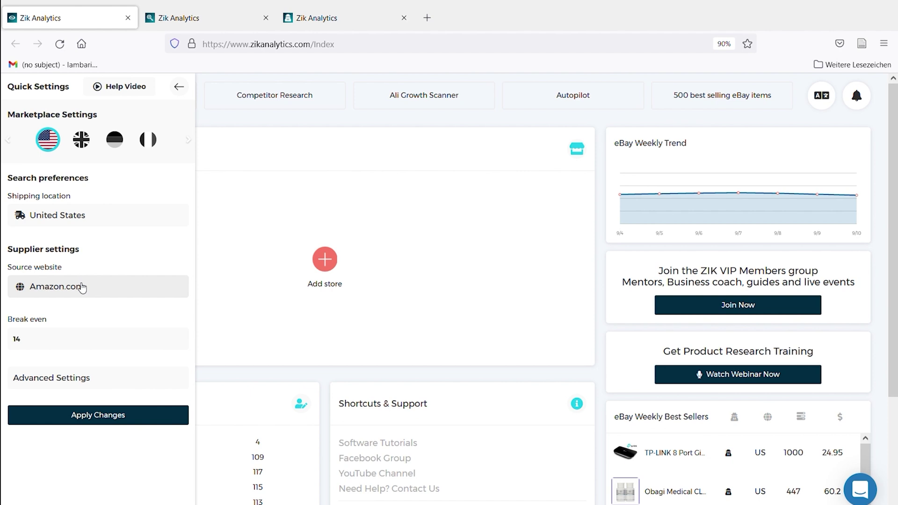
{"action": "left_click", "coordinate": [82, 287]}
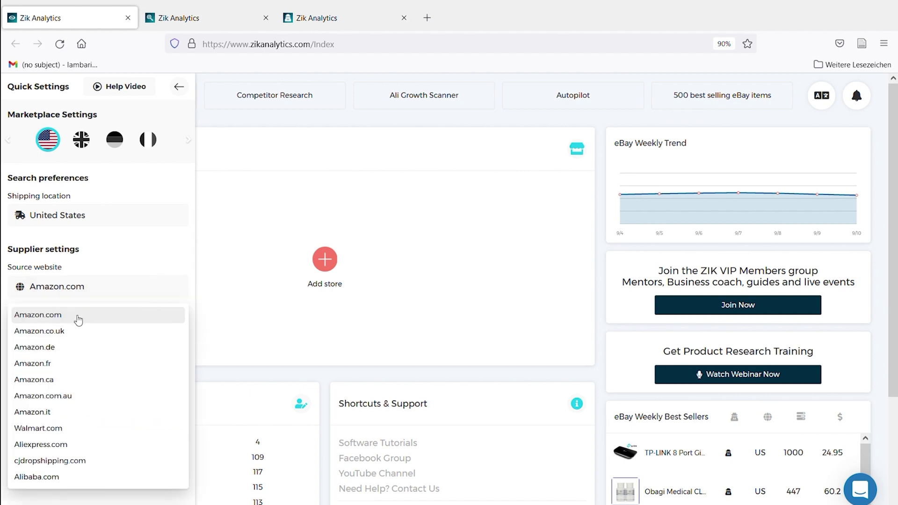
{"action": "left_click", "coordinate": [121, 268]}
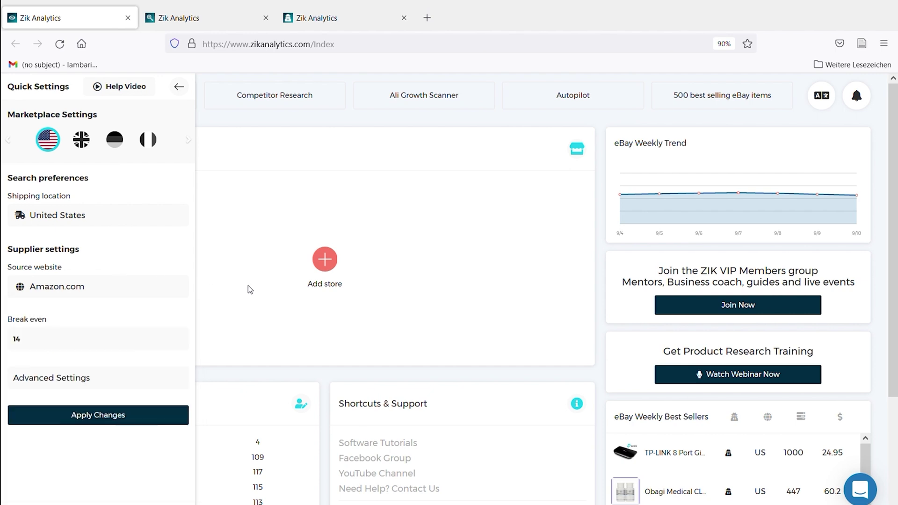
{"action": "left_click", "coordinate": [109, 415]}
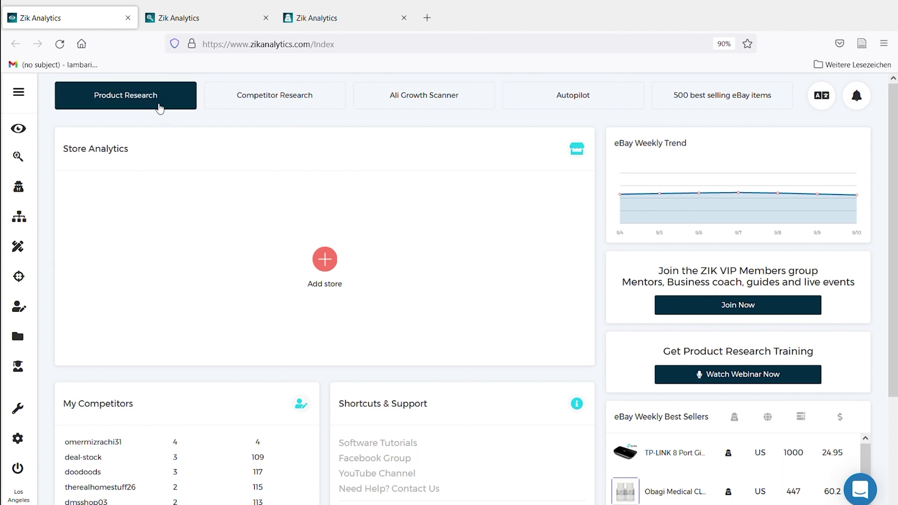
Examine the baby wipes product research statistics, sales chart and seller listings
{"action": "left_click", "coordinate": [218, 18]}
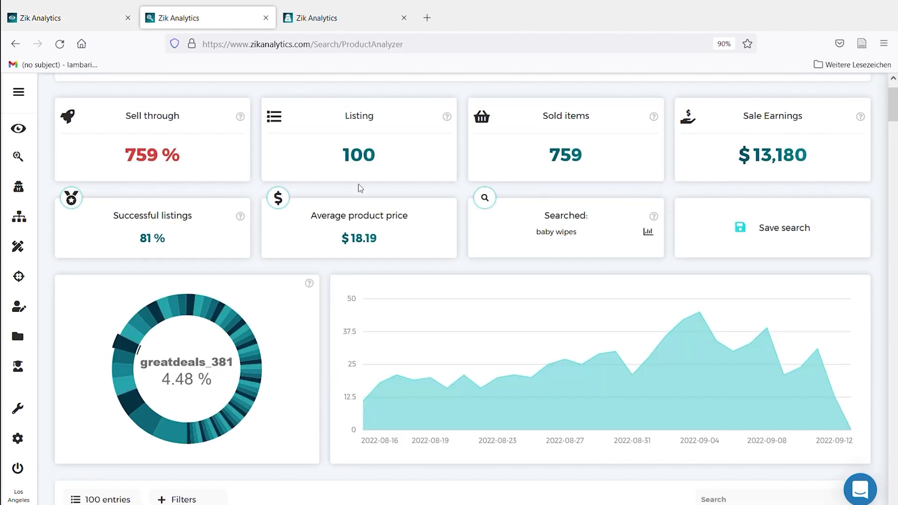
{"action": "scroll", "coordinate": [358, 184], "scroll_direction": "up", "scroll_amount": 1}
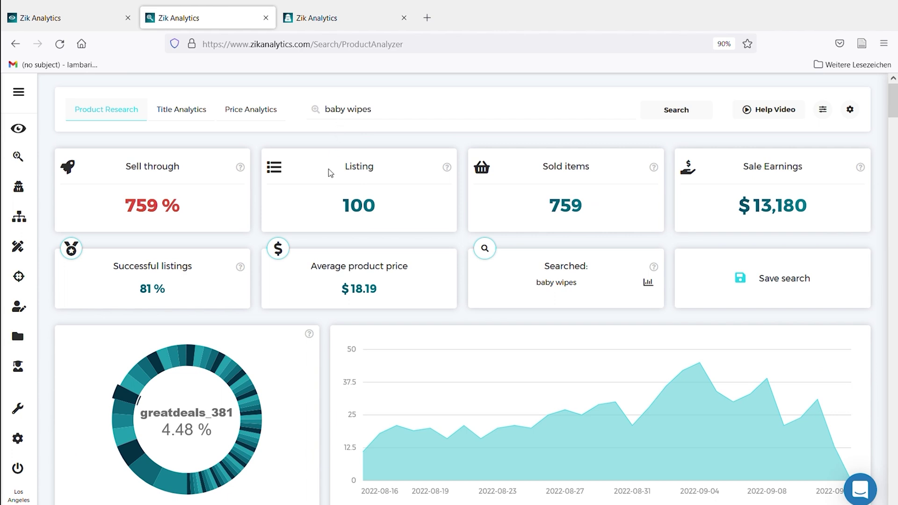
{"action": "scroll", "coordinate": [370, 216], "scroll_direction": "down", "scroll_amount": 1}
{"action": "scroll", "coordinate": [369, 217], "scroll_direction": "down", "scroll_amount": 3}
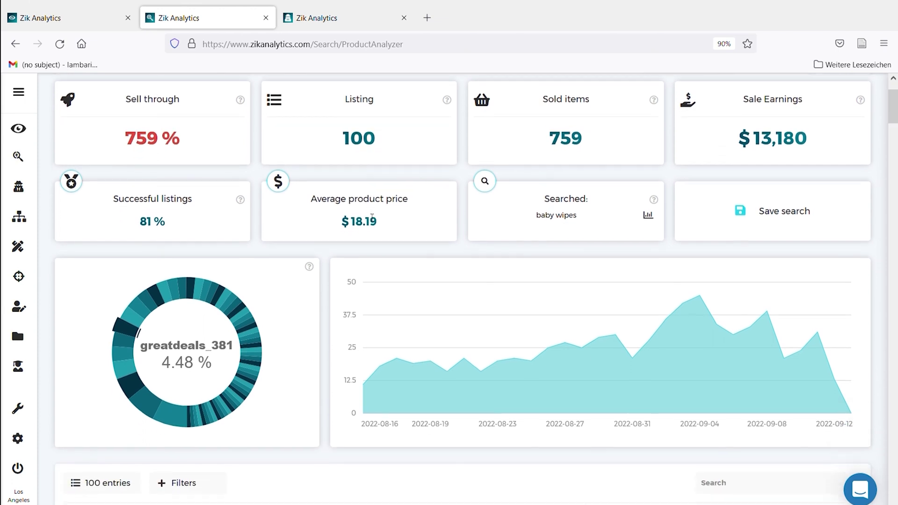
{"action": "scroll", "coordinate": [496, 273], "scroll_direction": "down", "scroll_amount": 6}
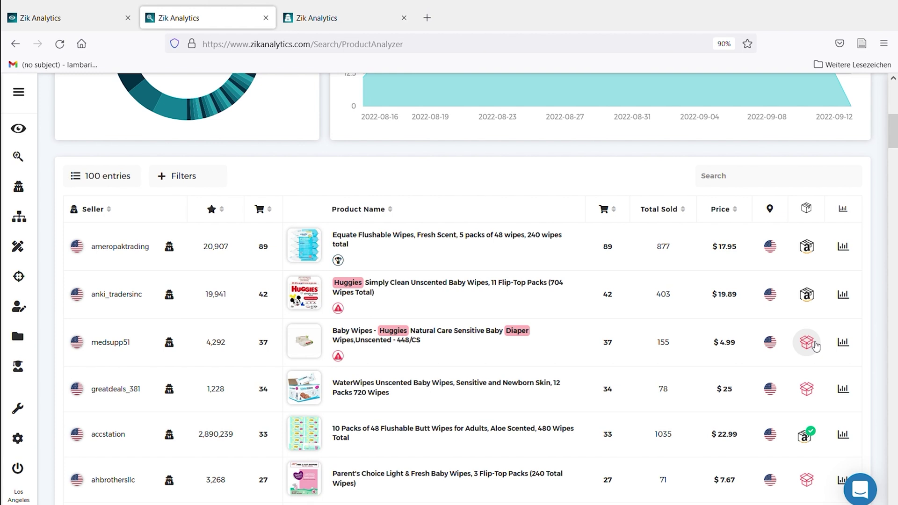
Check the similar Amazon product's price and profit for the 10 Packs of 48 Flushable Butt Wipes listing
{"action": "scroll", "coordinate": [805, 435], "scroll_direction": "down", "scroll_amount": 2}
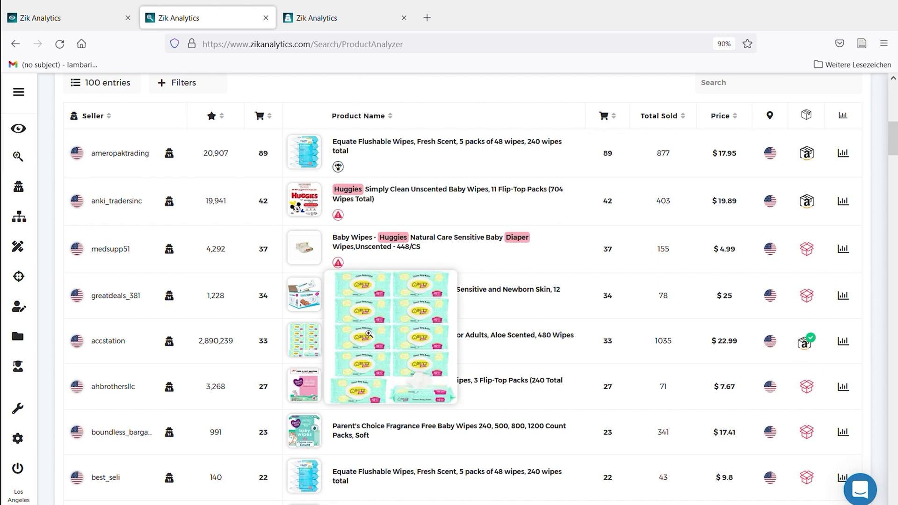
{"action": "left_click", "coordinate": [805, 344]}
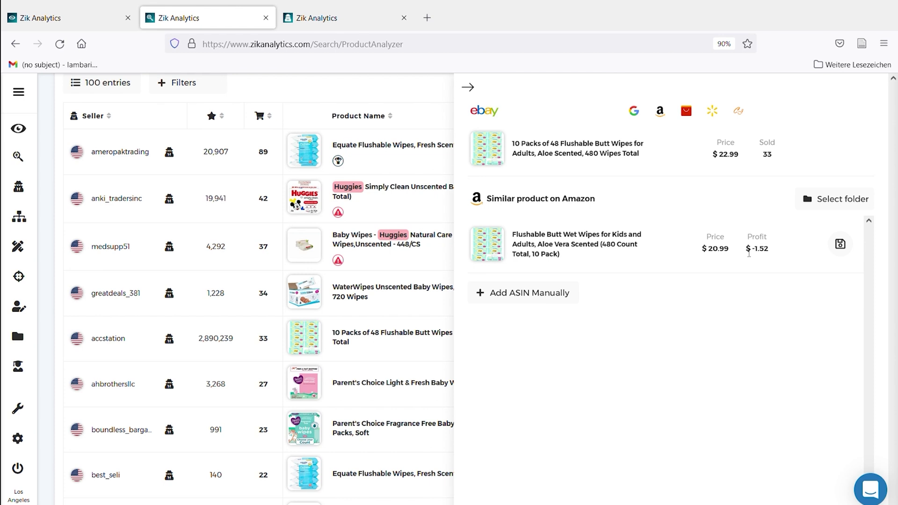
{"action": "left_click", "coordinate": [468, 87]}
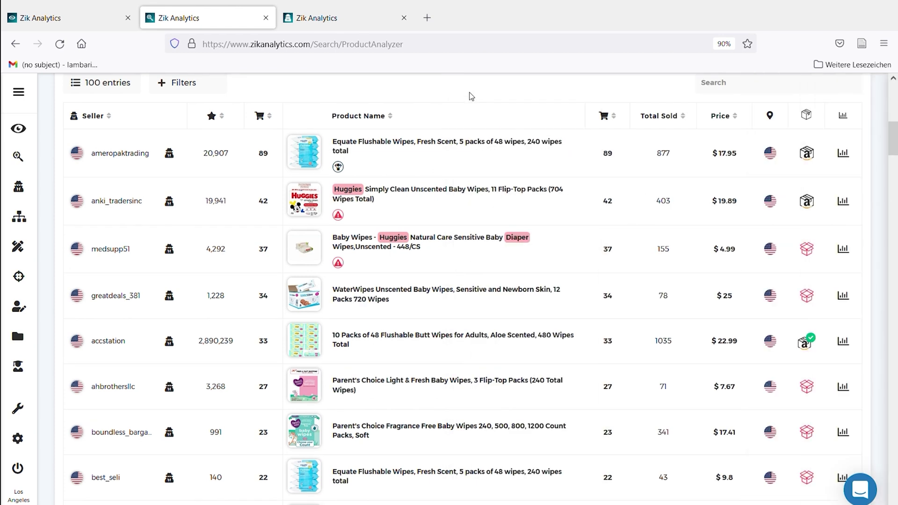
Check the break-even value in the quick settings on the dashboard
{"action": "key", "text": "ctrl+Page_Up"}
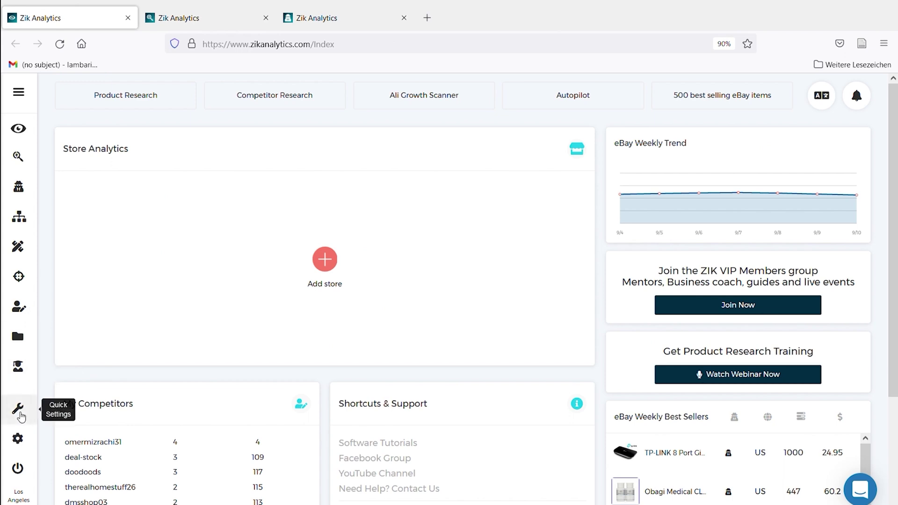
{"action": "left_click", "coordinate": [19, 409]}
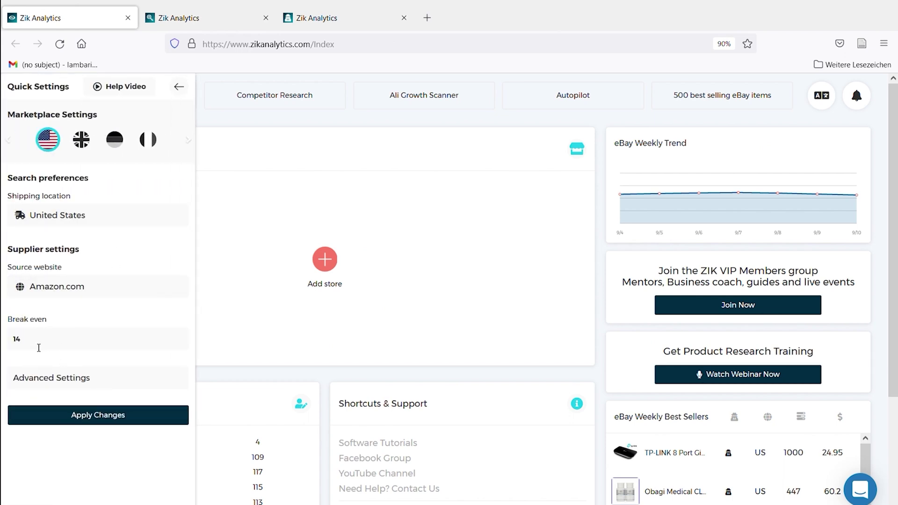
{"action": "left_click_drag", "start_coordinate": [50, 320], "coordinate": [7, 319]}
{"action": "left_click", "coordinate": [48, 342]}
{"action": "left_click", "coordinate": [231, 339]}
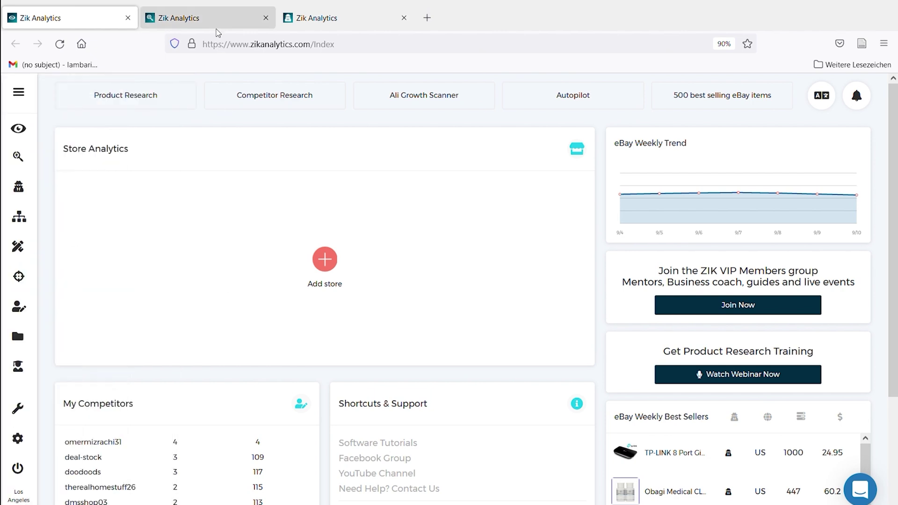
Return to the baby wipes results and compare the flushable butt wipes listing's eBay price with its Amazon match again
{"action": "left_click", "coordinate": [216, 29]}
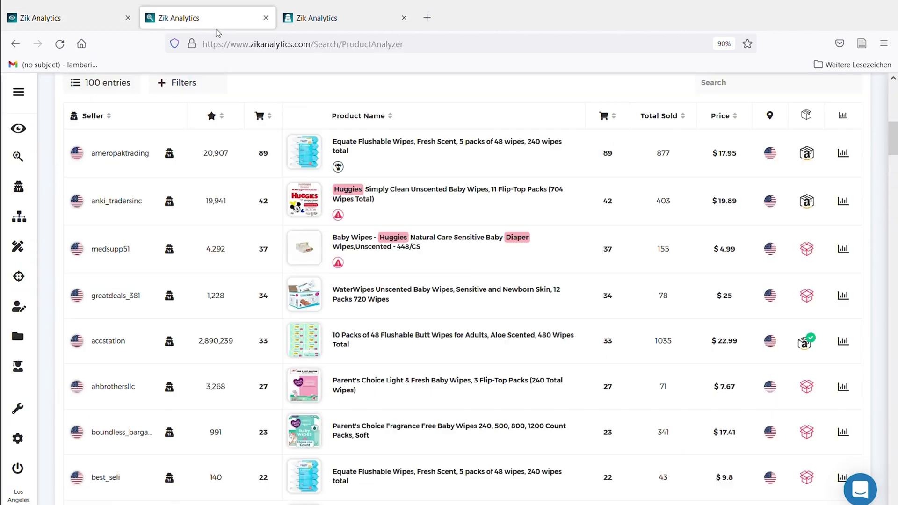
{"action": "left_click", "coordinate": [811, 342]}
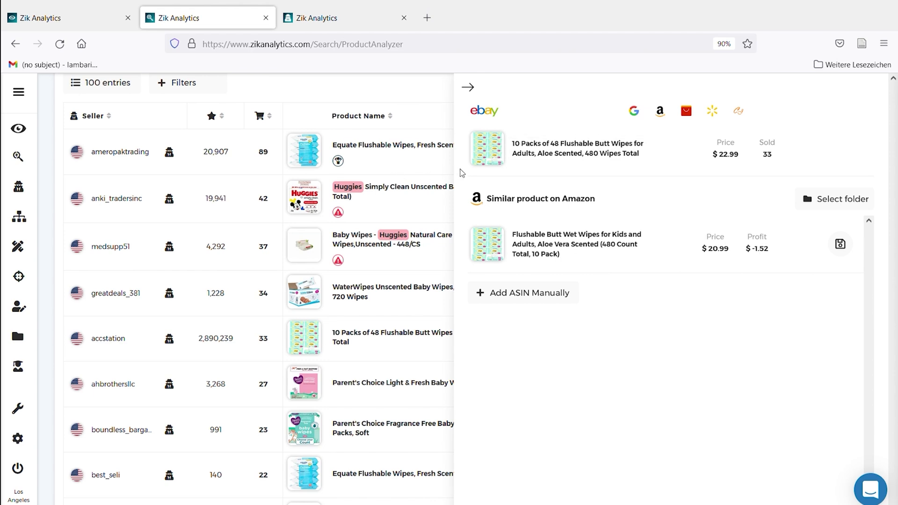
{"action": "left_click", "coordinate": [472, 88]}
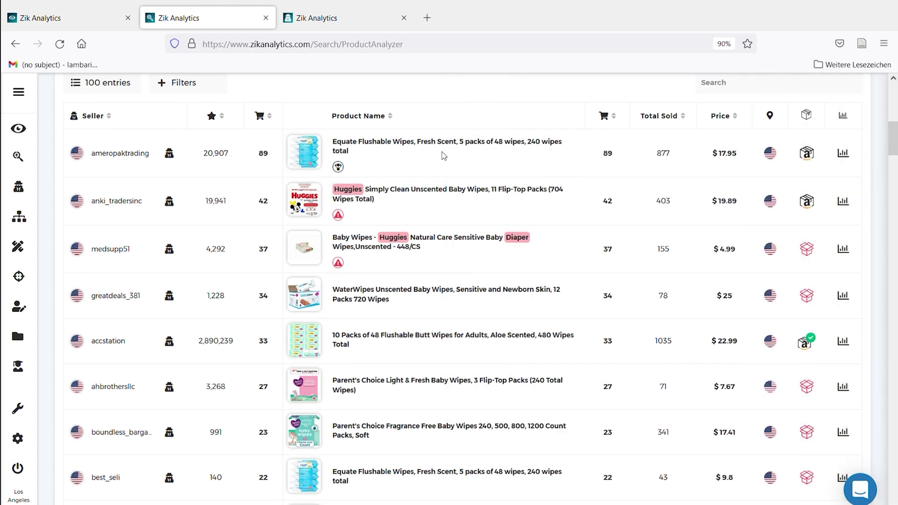
Find a dropshipper in the baby wipes results and open competitor research for white_bucket_inc
{"action": "scroll", "coordinate": [438, 223], "scroll_direction": "down", "scroll_amount": 3}
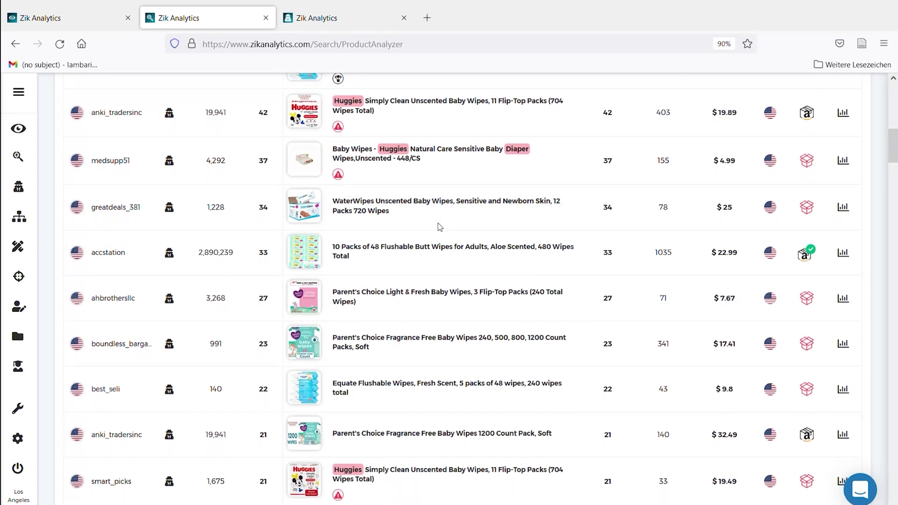
{"action": "scroll", "coordinate": [438, 223], "scroll_direction": "down", "scroll_amount": 4}
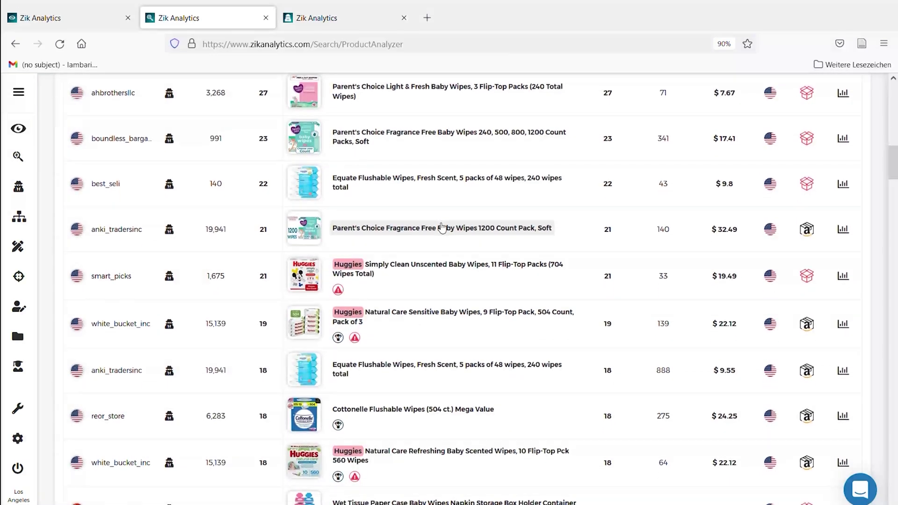
{"action": "scroll", "coordinate": [442, 227], "scroll_direction": "down", "scroll_amount": 6}
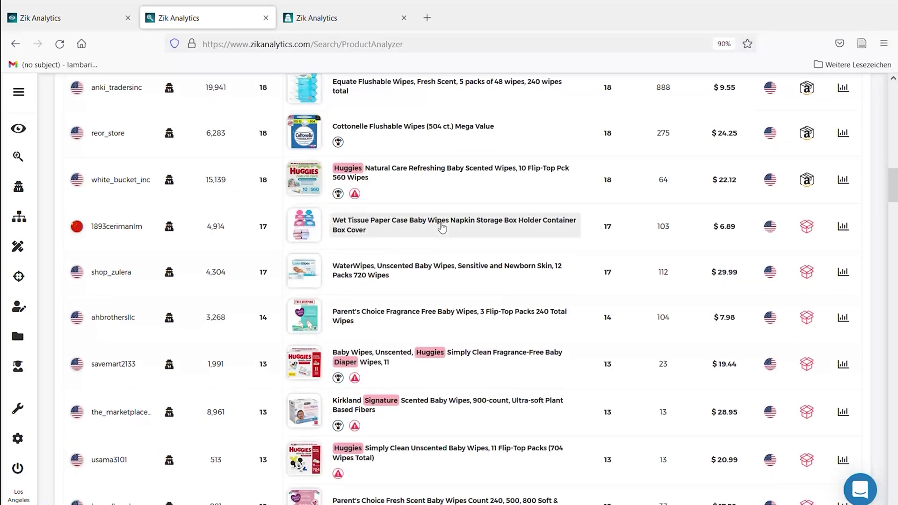
{"action": "scroll", "coordinate": [442, 228], "scroll_direction": "up", "scroll_amount": 9}
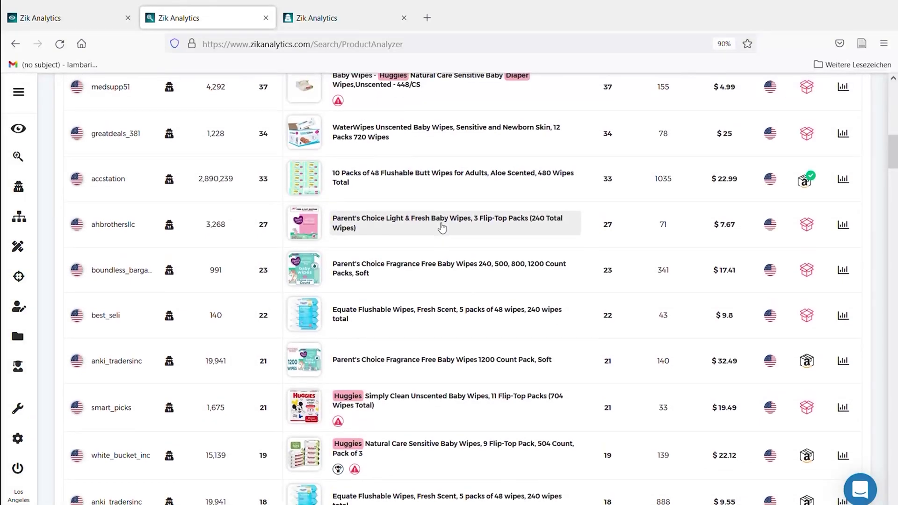
{"action": "scroll", "coordinate": [442, 228], "scroll_direction": "down", "scroll_amount": 1}
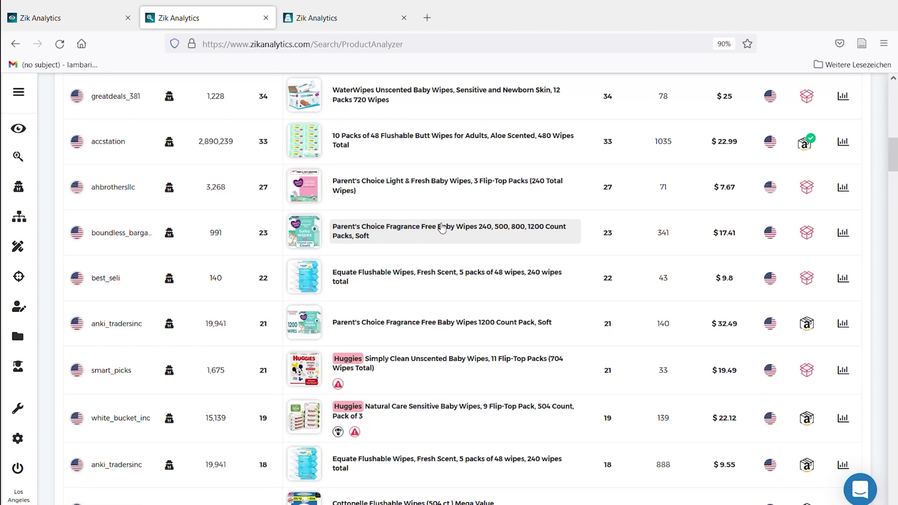
{"action": "scroll", "coordinate": [442, 228], "scroll_direction": "down", "scroll_amount": 2}
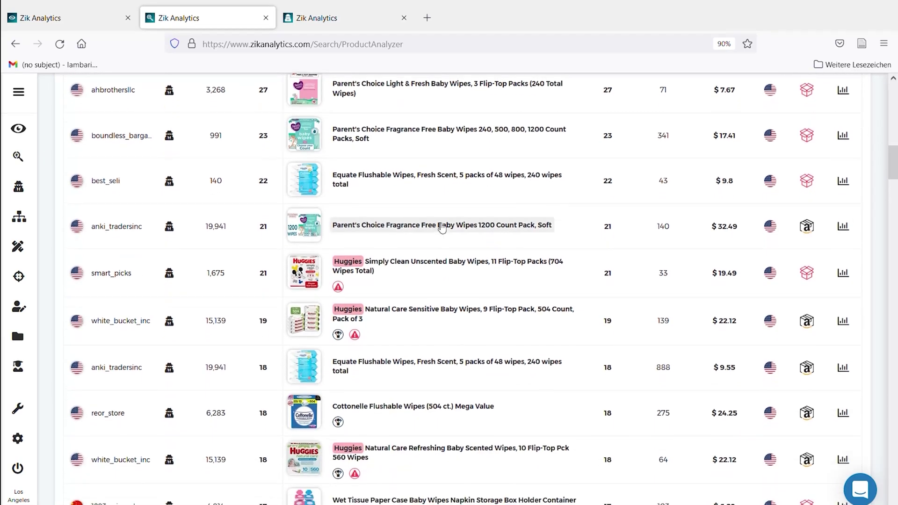
{"action": "scroll", "coordinate": [442, 228], "scroll_direction": "down", "scroll_amount": 1}
{"action": "mouse_move", "coordinate": [341, 252]}
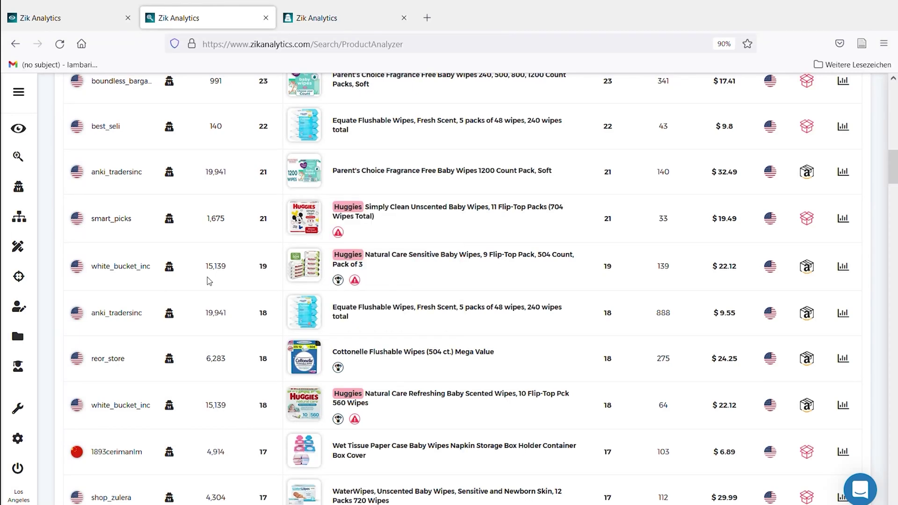
{"action": "left_click", "coordinate": [169, 266]}
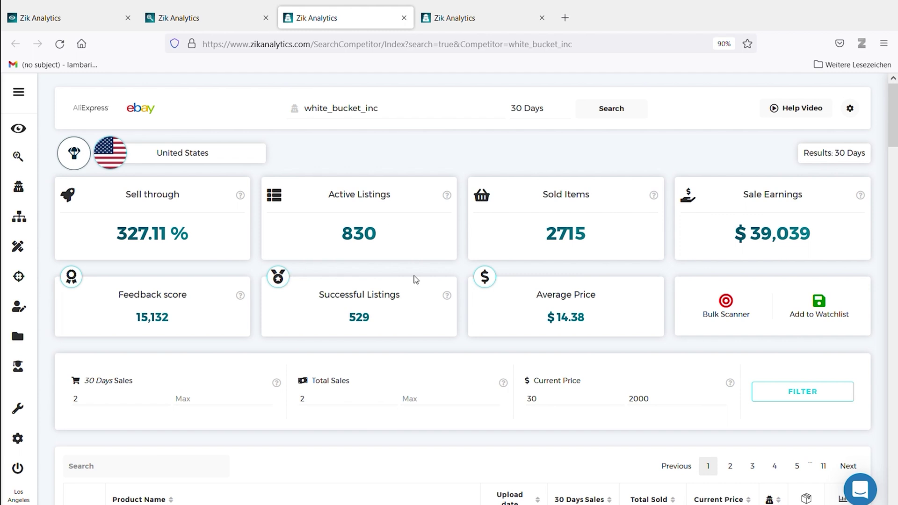
Examine white_bucket_inc's product list for 30-day sales, prices and items with a confirmed Amazon match
{"action": "scroll", "coordinate": [415, 279], "scroll_direction": "down", "scroll_amount": 5}
{"action": "scroll", "coordinate": [415, 280], "scroll_direction": "down", "scroll_amount": 1}
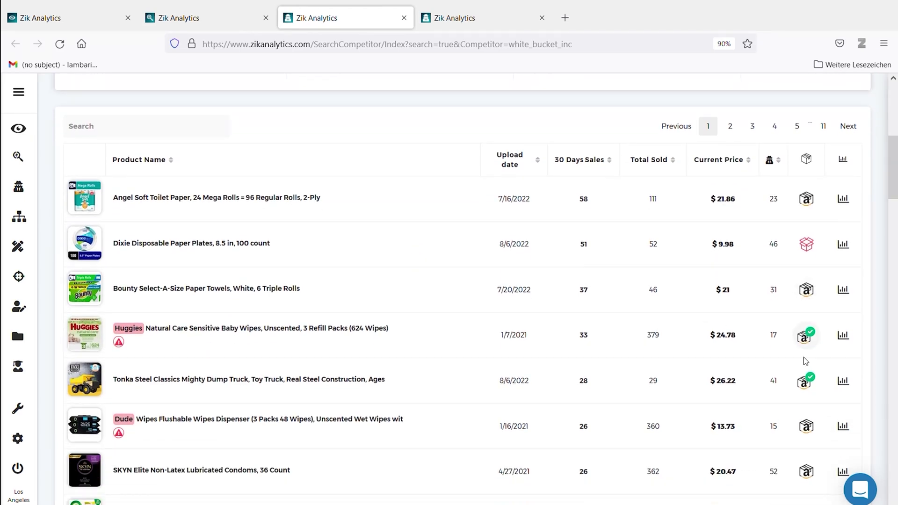
{"action": "scroll", "coordinate": [803, 349], "scroll_direction": "down", "scroll_amount": 2}
{"action": "scroll", "coordinate": [802, 354], "scroll_direction": "down", "scroll_amount": 1}
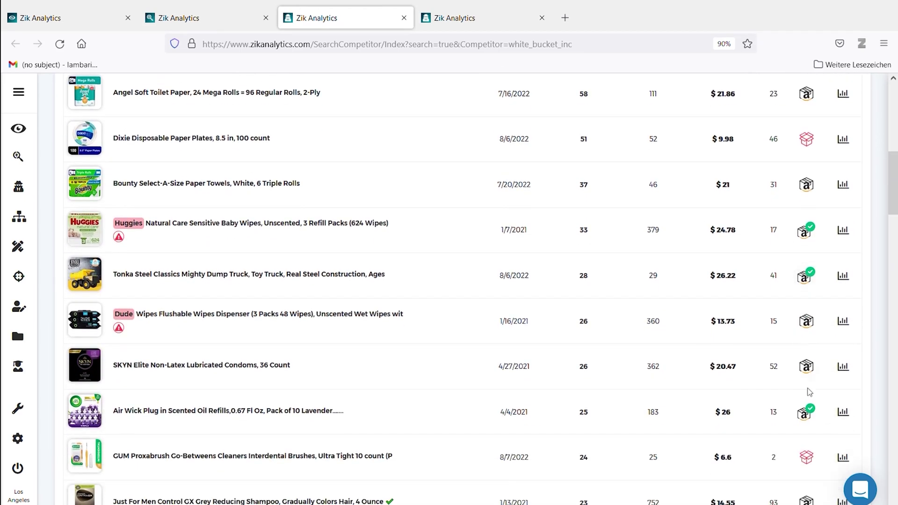
{"action": "scroll", "coordinate": [808, 412], "scroll_direction": "down", "scroll_amount": 2}
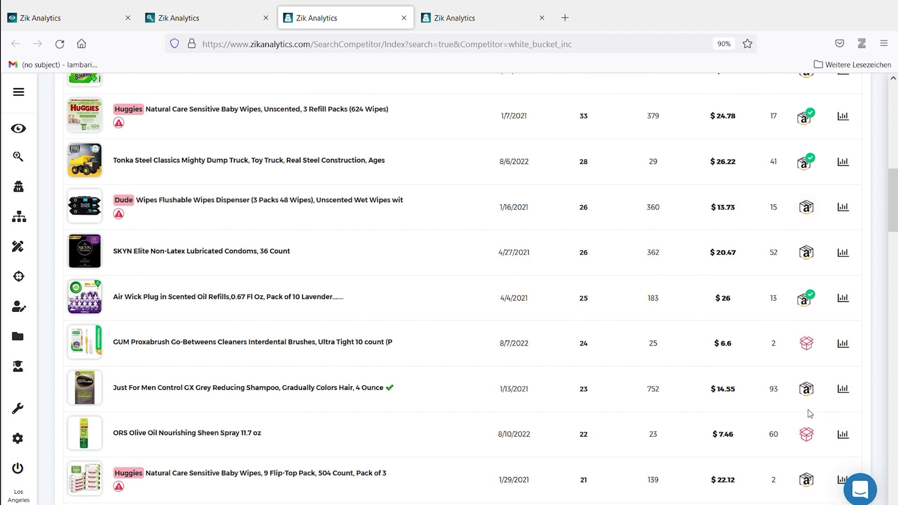
{"action": "scroll", "coordinate": [809, 414], "scroll_direction": "up", "scroll_amount": 2}
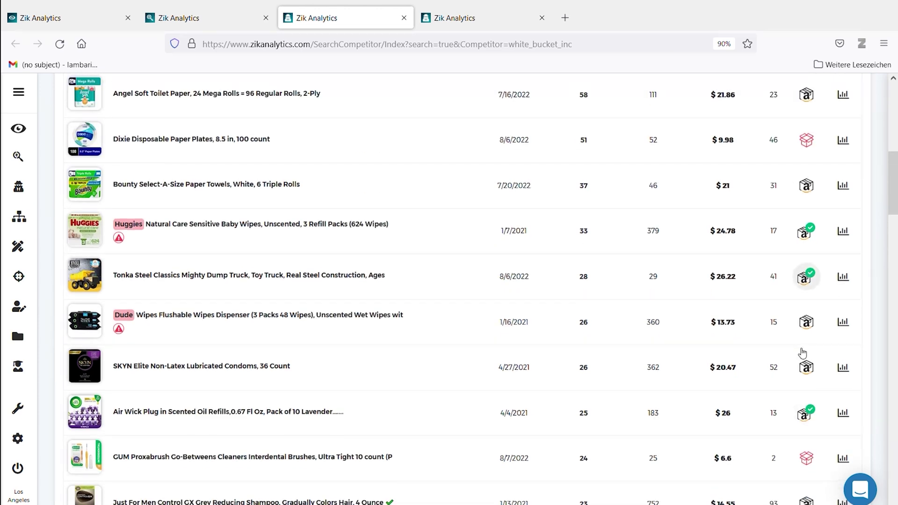
{"action": "scroll", "coordinate": [802, 353], "scroll_direction": "up", "scroll_amount": 2}
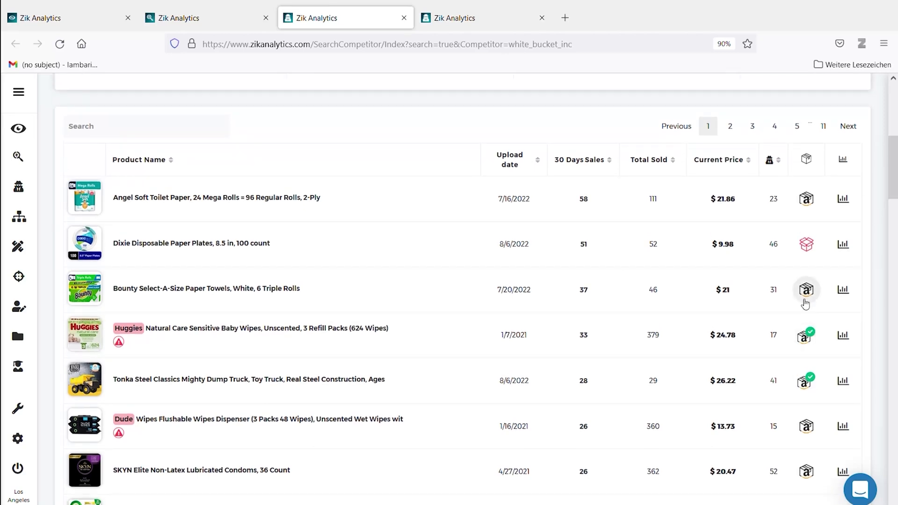
{"action": "scroll", "coordinate": [802, 346], "scroll_direction": "down", "scroll_amount": 1}
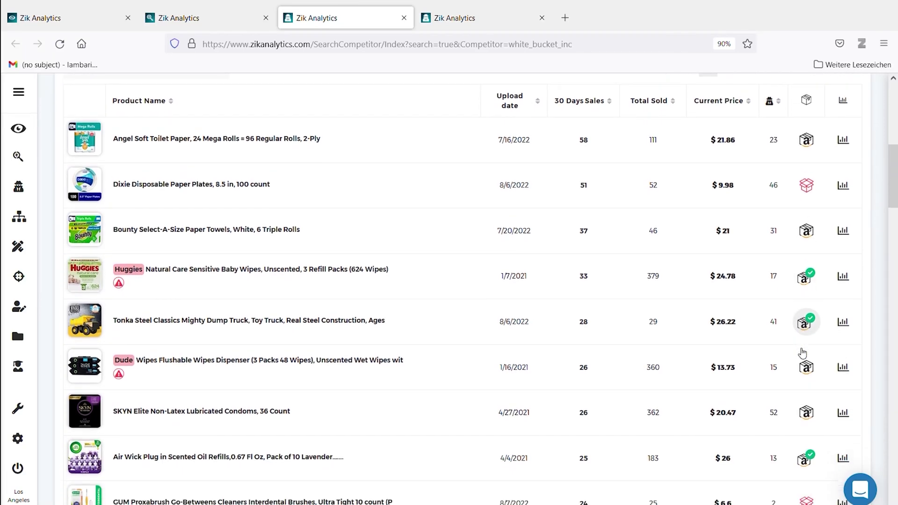
Check the Amazon match of the Air Wick Plug in Scented Oil Refills listing and save the item
{"action": "scroll", "coordinate": [803, 353], "scroll_direction": "down", "scroll_amount": 1}
{"action": "scroll", "coordinate": [810, 414], "scroll_direction": "down", "scroll_amount": 2}
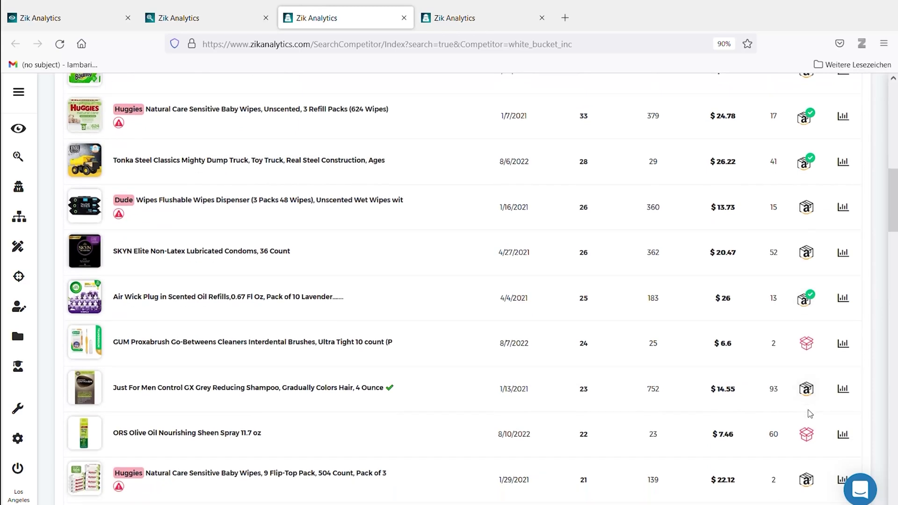
{"action": "scroll", "coordinate": [416, 281], "scroll_direction": "up", "scroll_amount": 5}
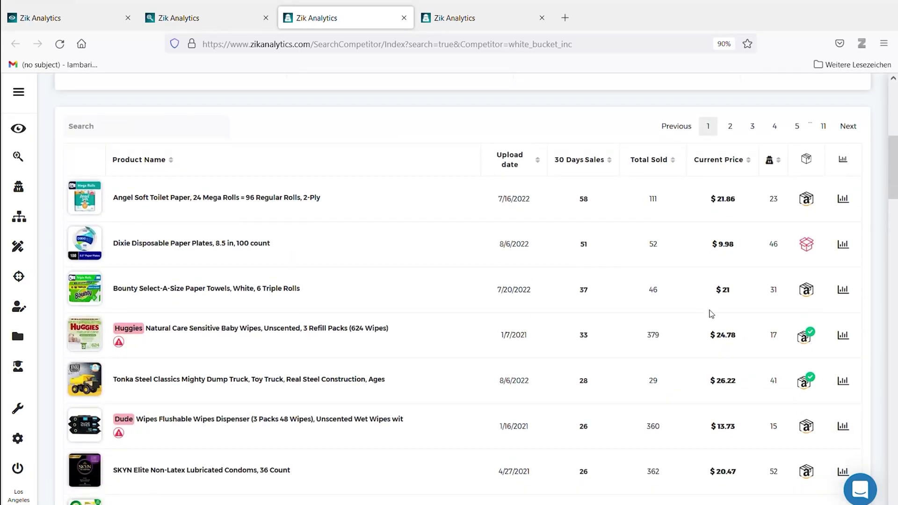
{"action": "scroll", "coordinate": [803, 364], "scroll_direction": "down", "scroll_amount": 3}
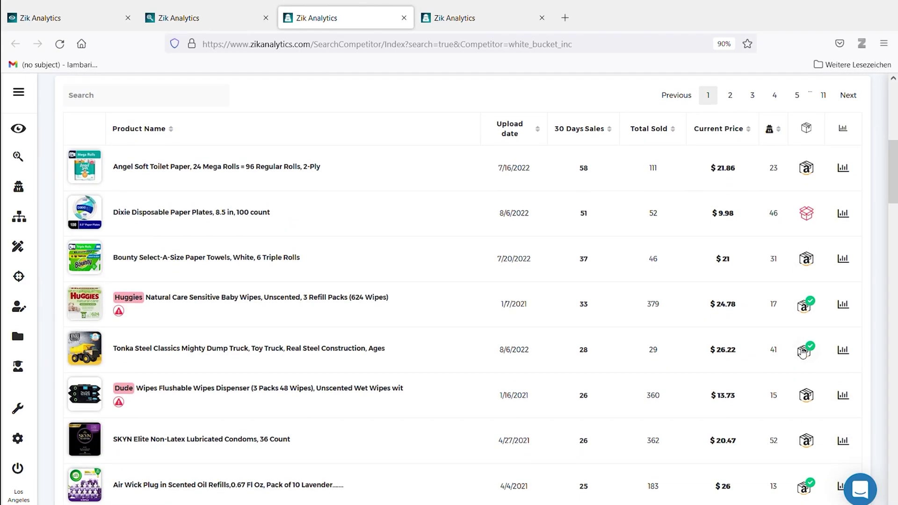
{"action": "scroll", "coordinate": [811, 414], "scroll_direction": "down", "scroll_amount": 3}
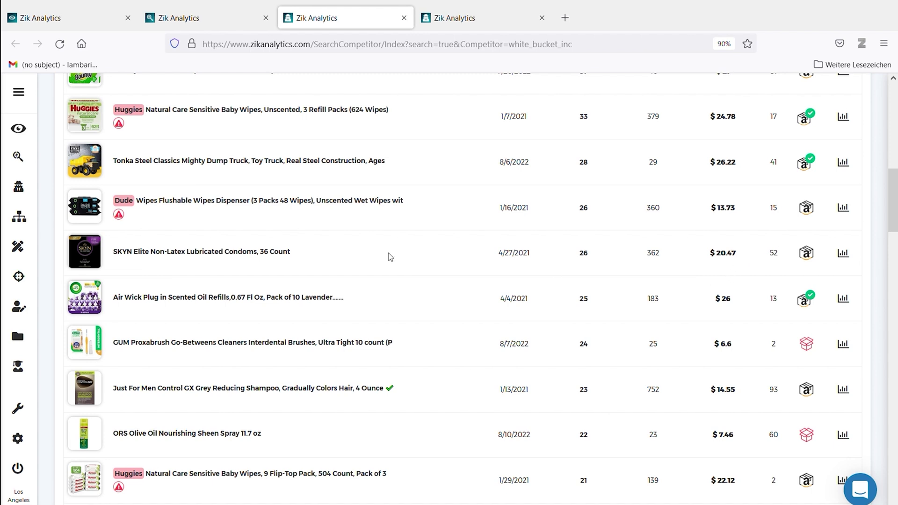
{"action": "scroll", "coordinate": [342, 237], "scroll_direction": "up", "scroll_amount": 1}
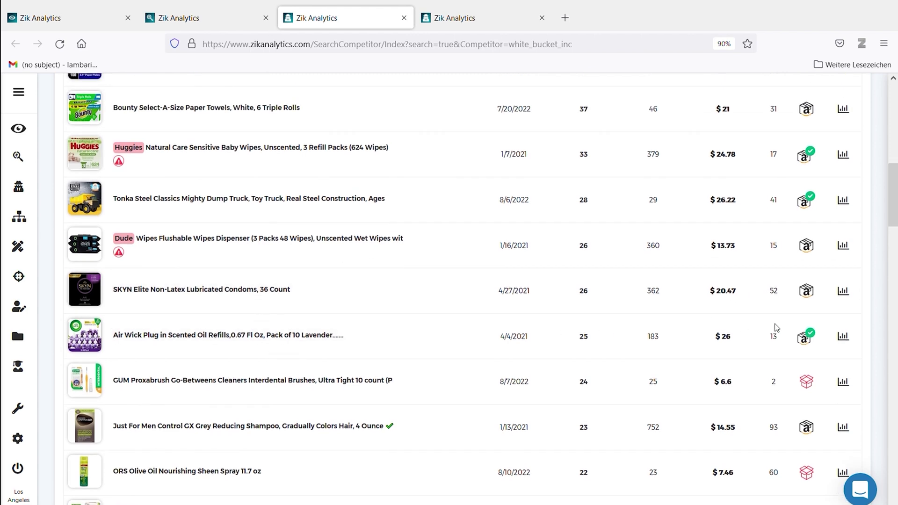
{"action": "left_click", "coordinate": [805, 340]}
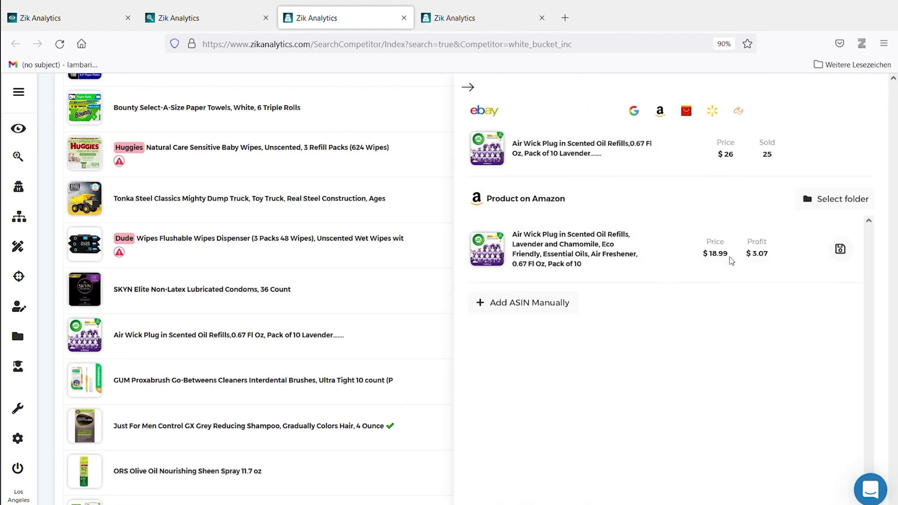
{"action": "left_click", "coordinate": [840, 249]}
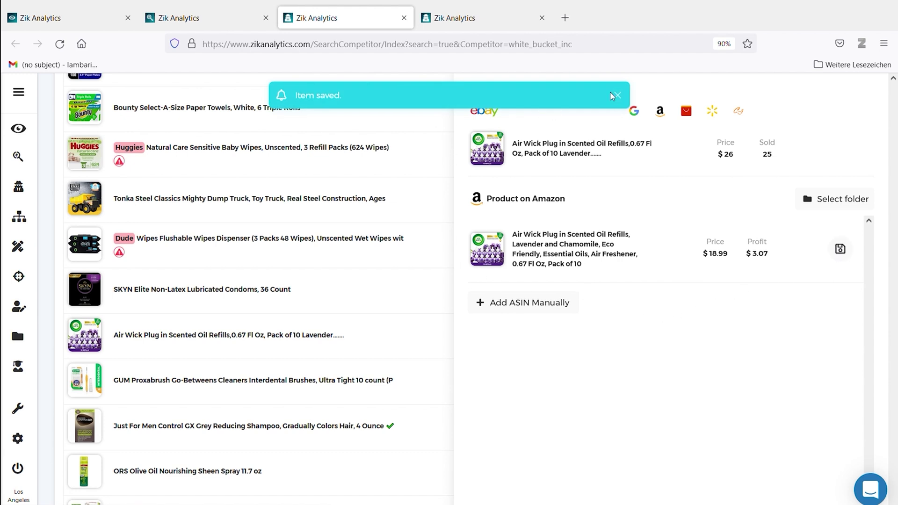
{"action": "left_click_drag", "start_coordinate": [439, 95], "coordinate": [432, 143]}
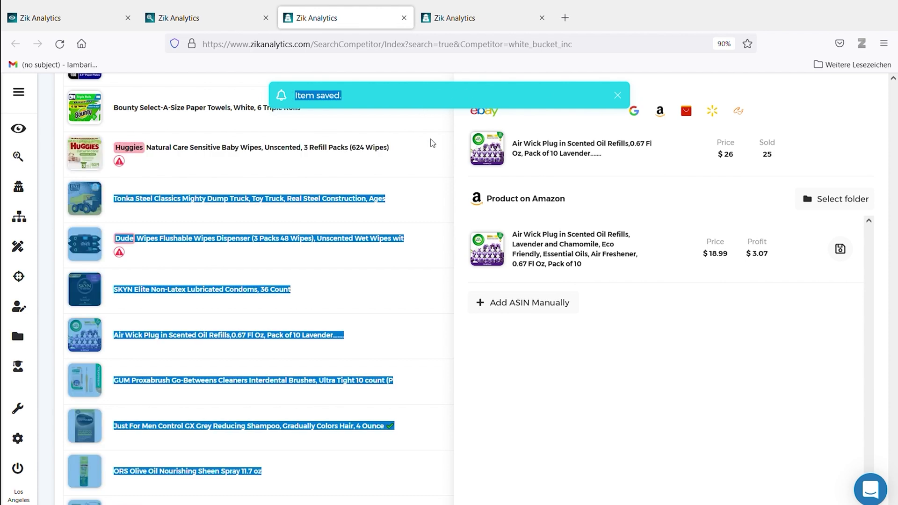
{"action": "left_click", "coordinate": [463, 87]}
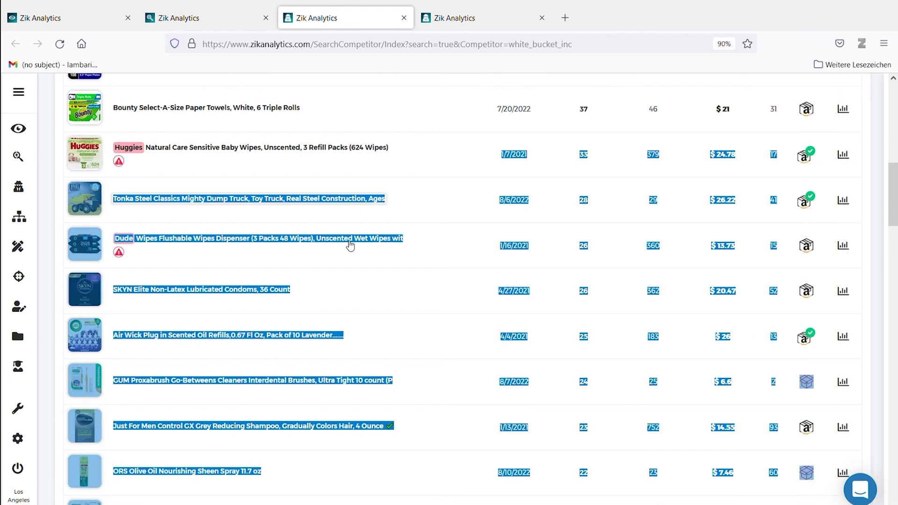
Review white_bucket_inc's dropshipper label, store figures and the sales and price columns of its product list
{"action": "scroll", "coordinate": [338, 249], "scroll_direction": "up", "scroll_amount": 5}
{"action": "scroll", "coordinate": [338, 248], "scroll_direction": "up", "scroll_amount": 5}
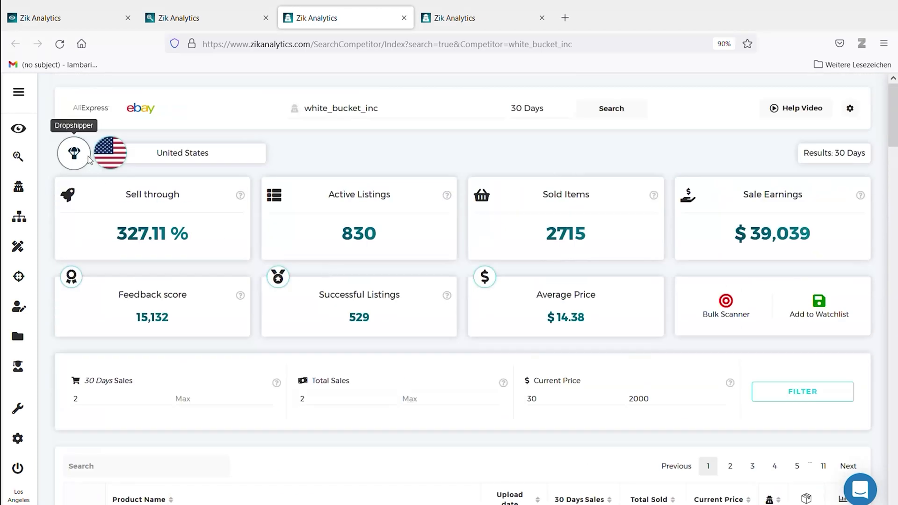
{"action": "scroll", "coordinate": [428, 288], "scroll_direction": "down", "scroll_amount": 6}
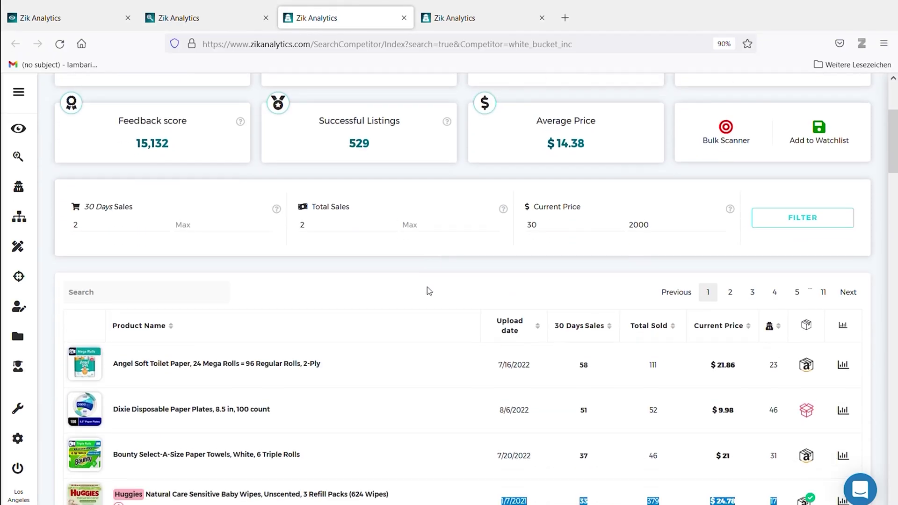
{"action": "scroll", "coordinate": [427, 290], "scroll_direction": "down", "scroll_amount": 1}
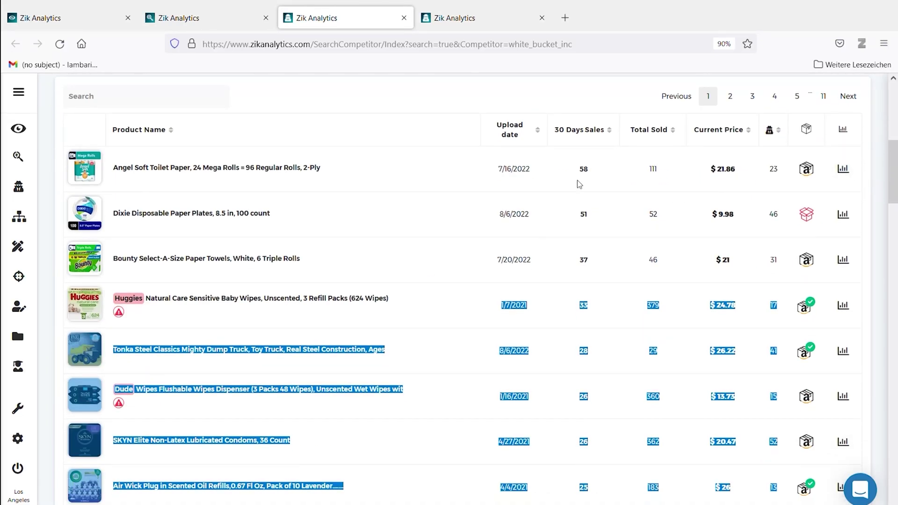
{"action": "left_click", "coordinate": [605, 91]}
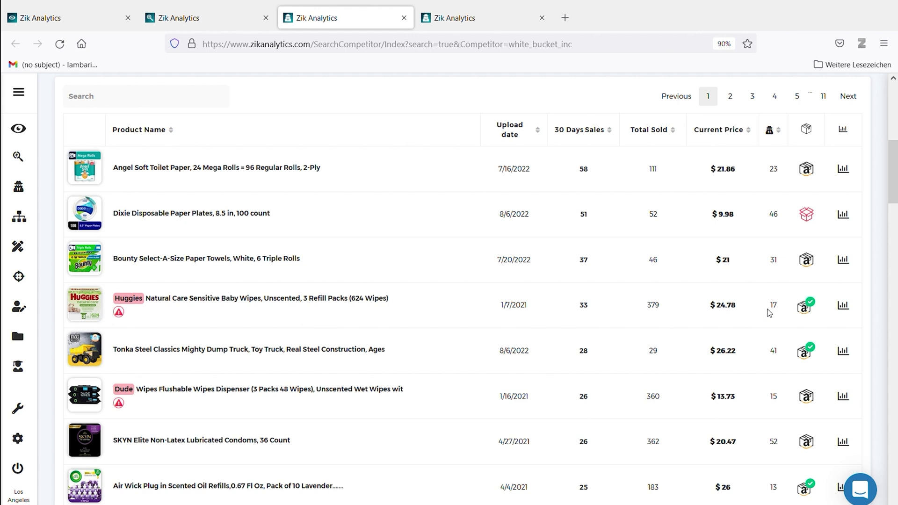
Search Amazon for the title of the GUM Proxabrush listing and open the Ultra Tight, 10 Count product
{"action": "scroll", "coordinate": [769, 312], "scroll_direction": "down", "scroll_amount": 3}
{"action": "scroll", "coordinate": [769, 313], "scroll_direction": "down", "scroll_amount": 3}
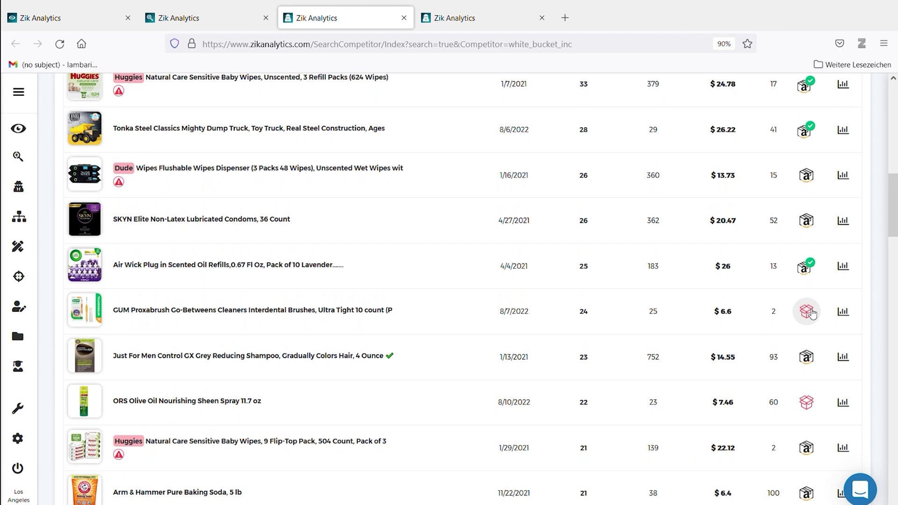
{"action": "left_click", "coordinate": [810, 313]}
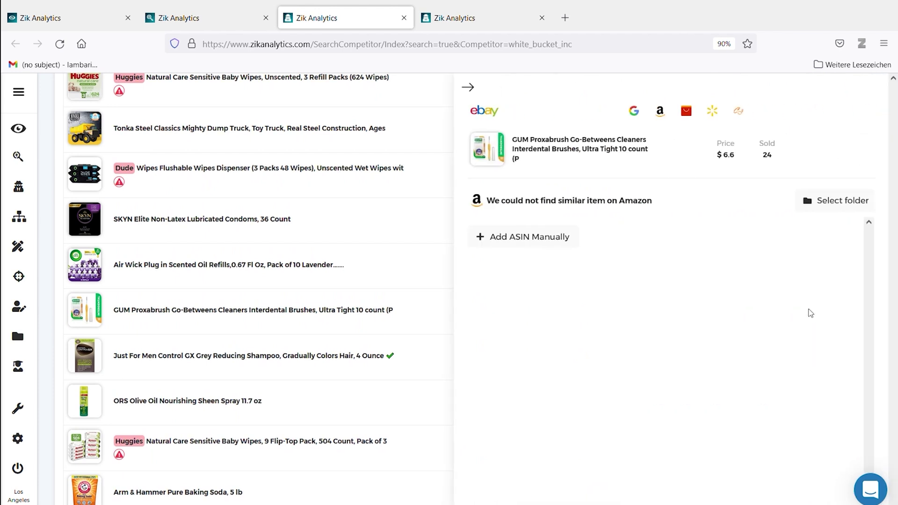
{"action": "left_click", "coordinate": [660, 112]}
{"action": "scroll", "coordinate": [454, 215], "scroll_direction": "down", "scroll_amount": 1}
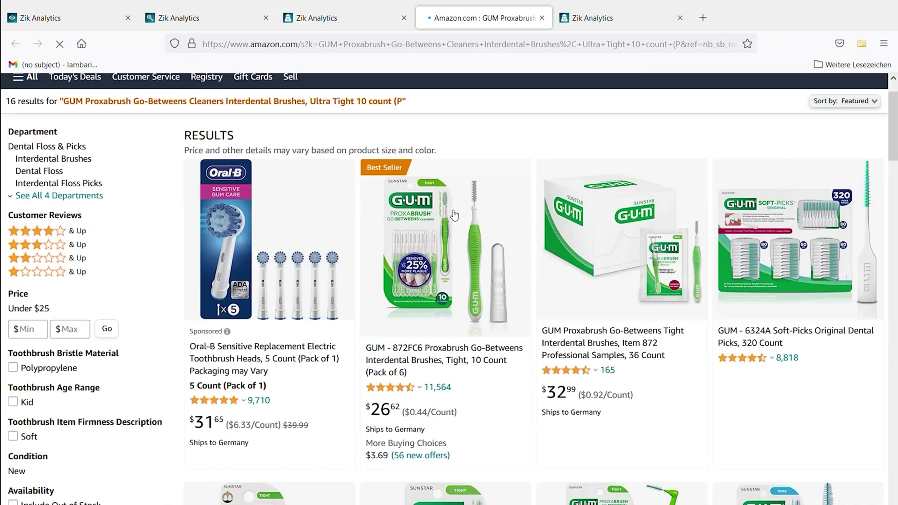
{"action": "scroll", "coordinate": [453, 215], "scroll_direction": "down", "scroll_amount": 10}
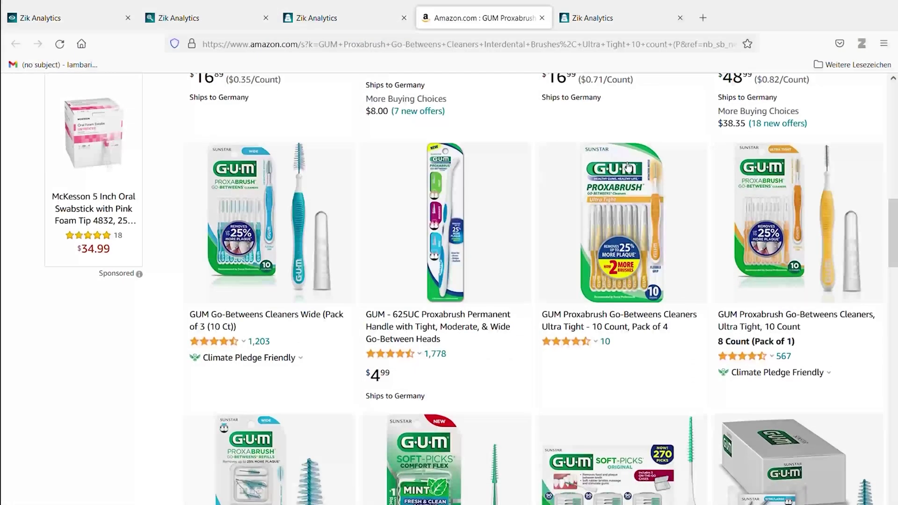
{"action": "left_click", "coordinate": [778, 327]}
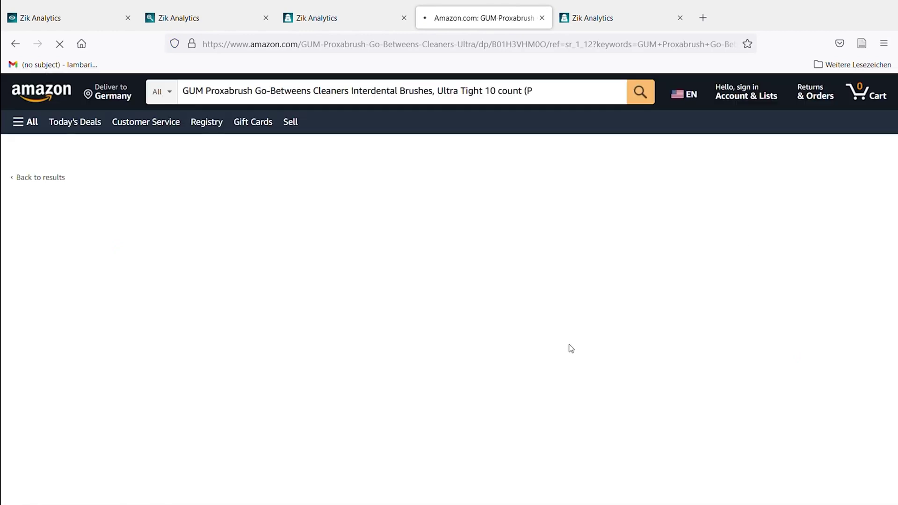
Copy the ASIN B01H3VHM0O from the Amazon product details and return to the white_bucket_inc results
{"action": "scroll", "coordinate": [416, 319], "scroll_direction": "down", "scroll_amount": 4}
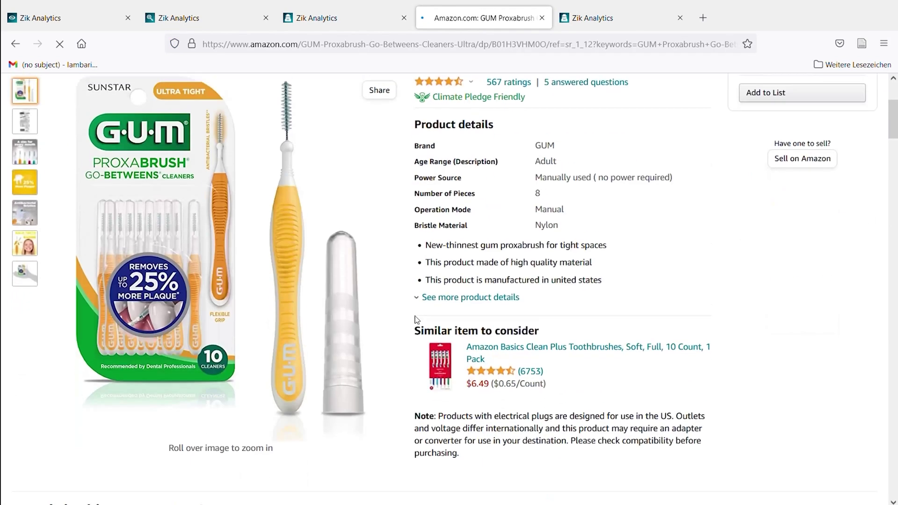
{"action": "scroll", "coordinate": [397, 177], "scroll_direction": "down", "scroll_amount": 10}
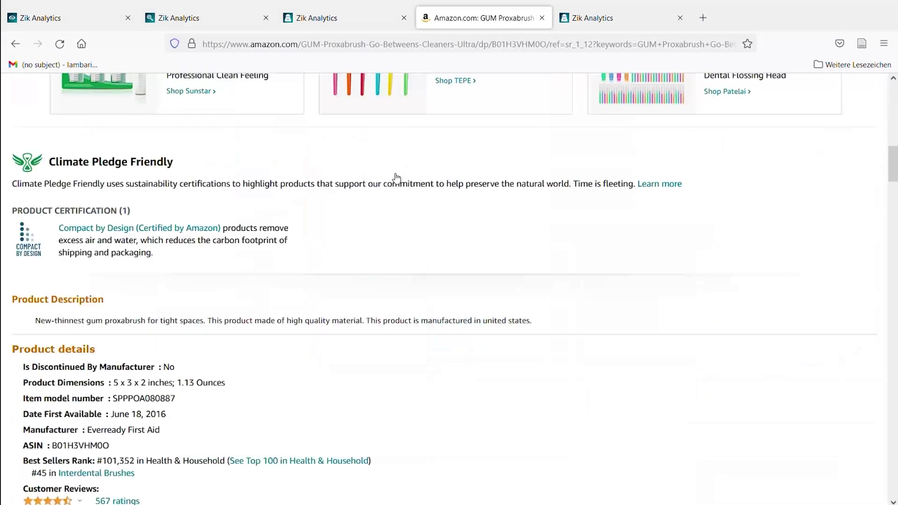
{"action": "scroll", "coordinate": [396, 178], "scroll_direction": "down", "scroll_amount": 4}
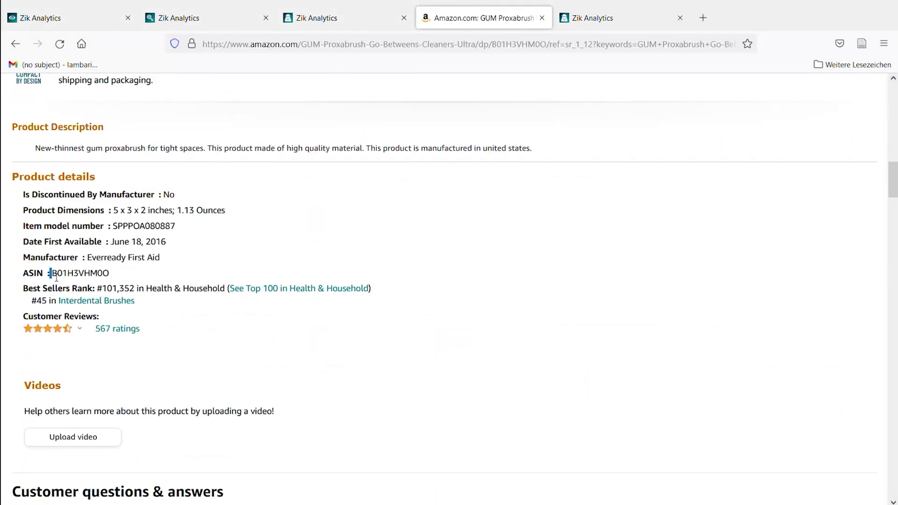
{"action": "double_click", "coordinate": [101, 276]}
{"action": "key", "text": "ctrl+c"}
{"action": "left_click", "coordinate": [359, 21]}
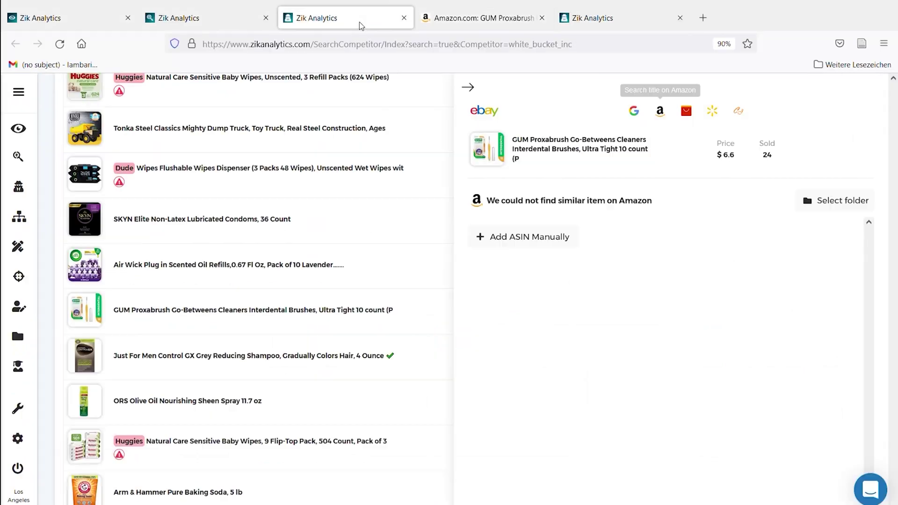
Add the copied ASIN B01H3VHM0O manually as the GUM Proxabrush listing's Amazon match and save the item
{"action": "left_click", "coordinate": [537, 237]}
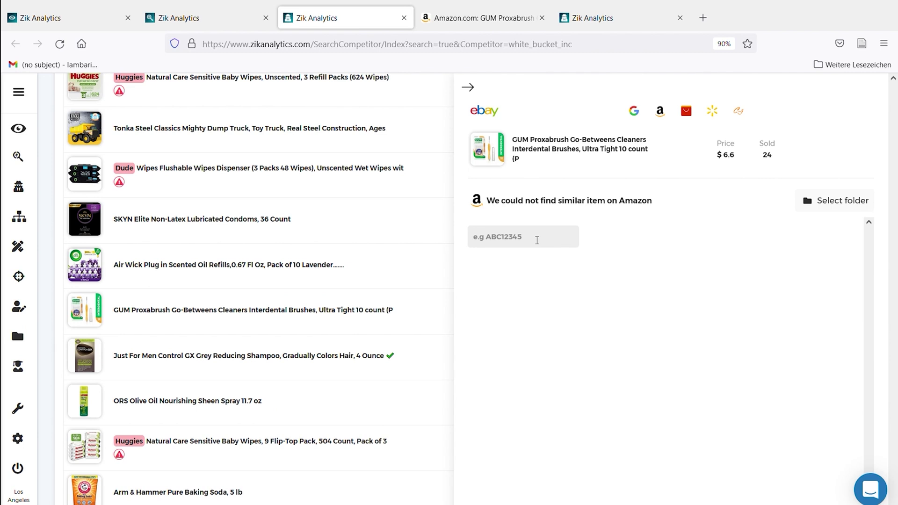
{"action": "key", "text": "ctrl+v"}
{"action": "left_click", "coordinate": [568, 239]}
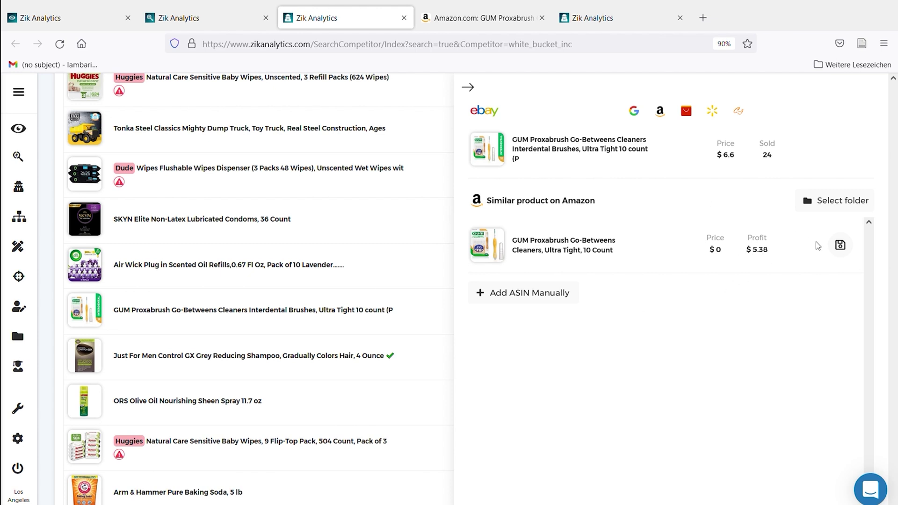
{"action": "left_click", "coordinate": [839, 244]}
{"action": "left_click", "coordinate": [466, 87]}
Look through the rest of white_bucket_inc's products for further items with or without an Amazon match
{"action": "scroll", "coordinate": [494, 281], "scroll_direction": "down", "scroll_amount": 2}
{"action": "scroll", "coordinate": [494, 281], "scroll_direction": "down", "scroll_amount": 3}
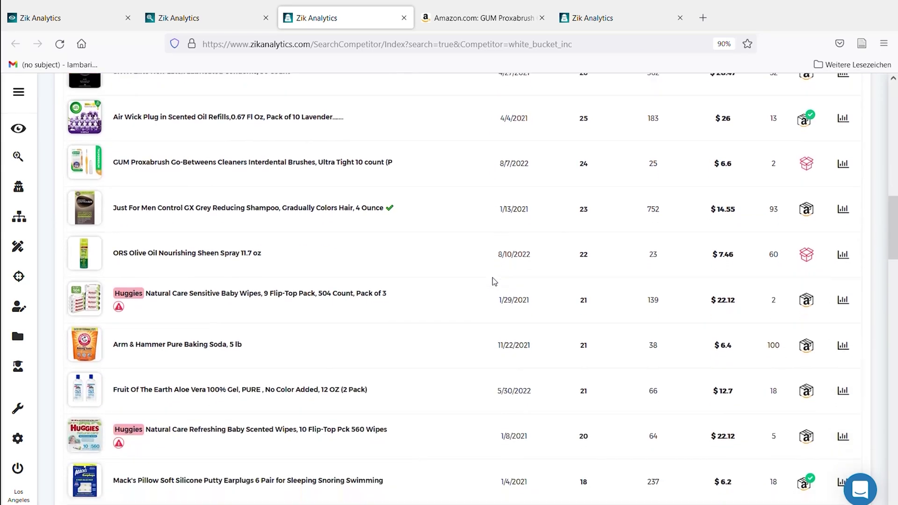
{"action": "scroll", "coordinate": [494, 281], "scroll_direction": "down", "scroll_amount": 3}
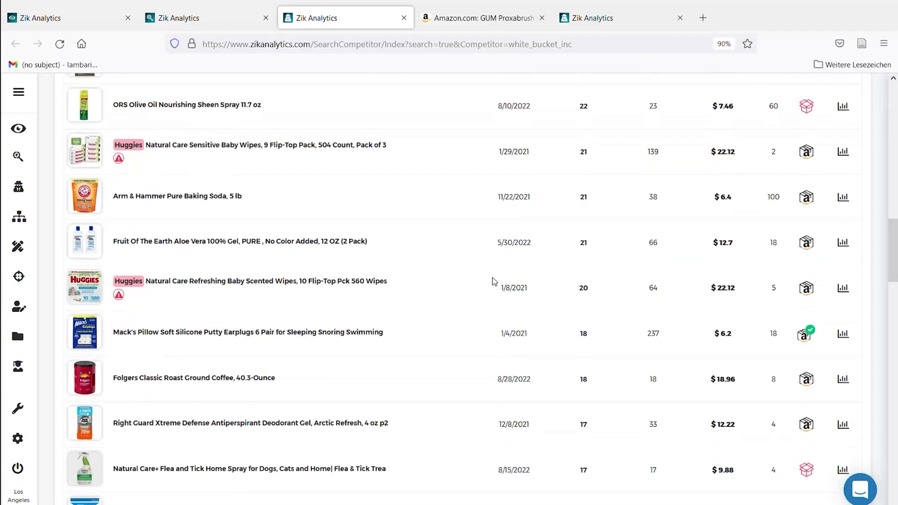
{"action": "scroll", "coordinate": [494, 281], "scroll_direction": "up", "scroll_amount": 15}
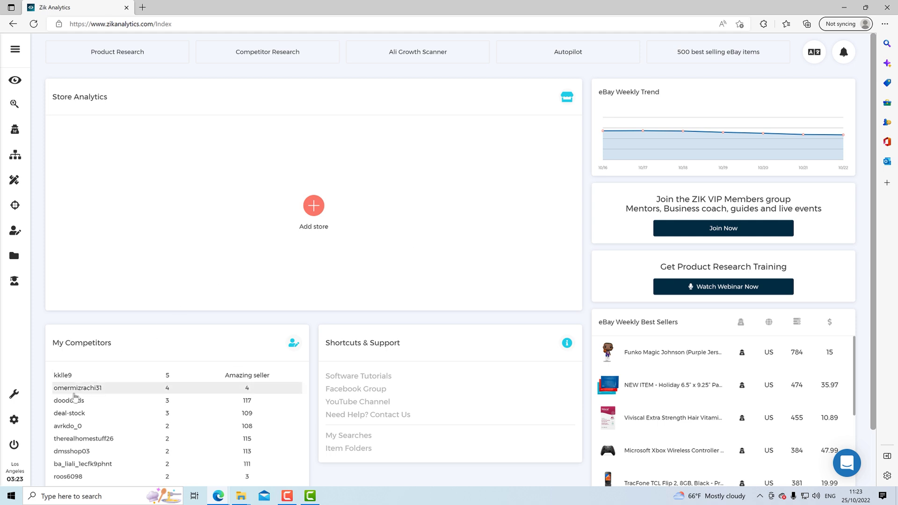
Set the supplier source website to Alibaba.com and the shipping location to China, and apply the quick settings
{"action": "left_click", "coordinate": [14, 395]}
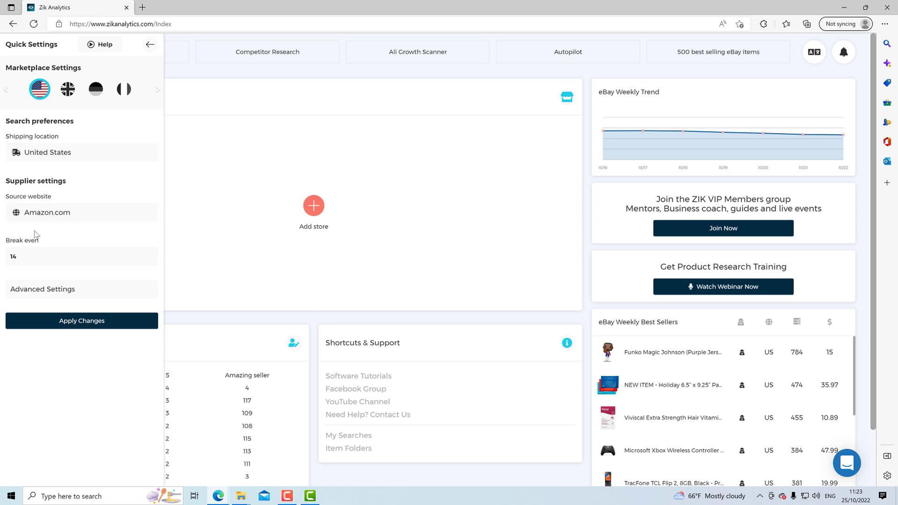
{"action": "left_click", "coordinate": [30, 218]}
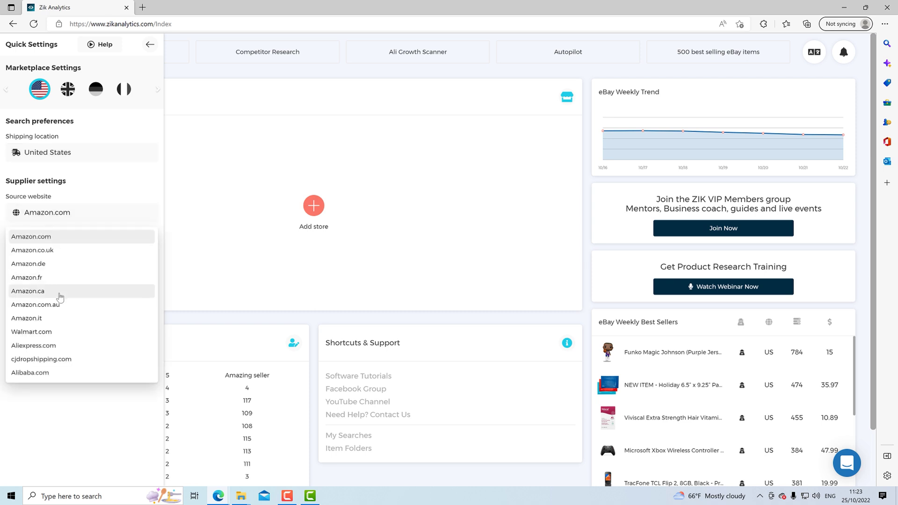
{"action": "left_click", "coordinate": [56, 374]}
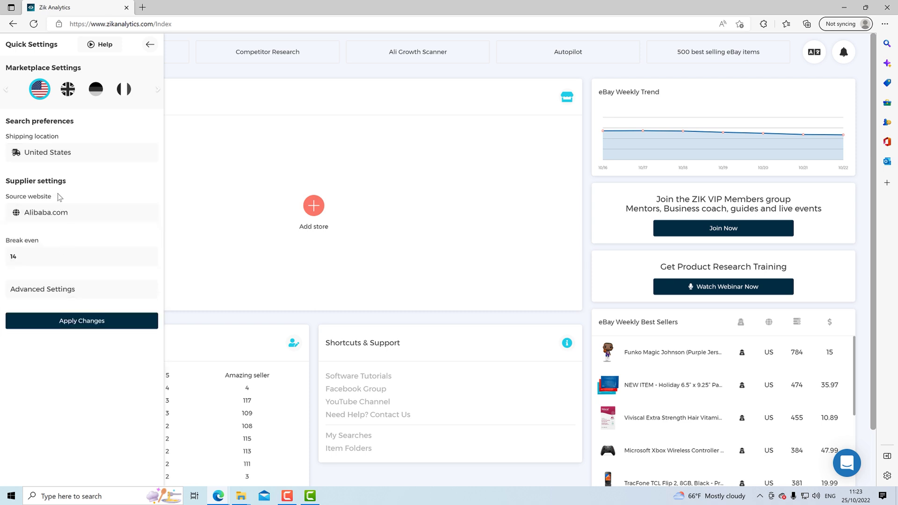
{"action": "left_click", "coordinate": [47, 158]}
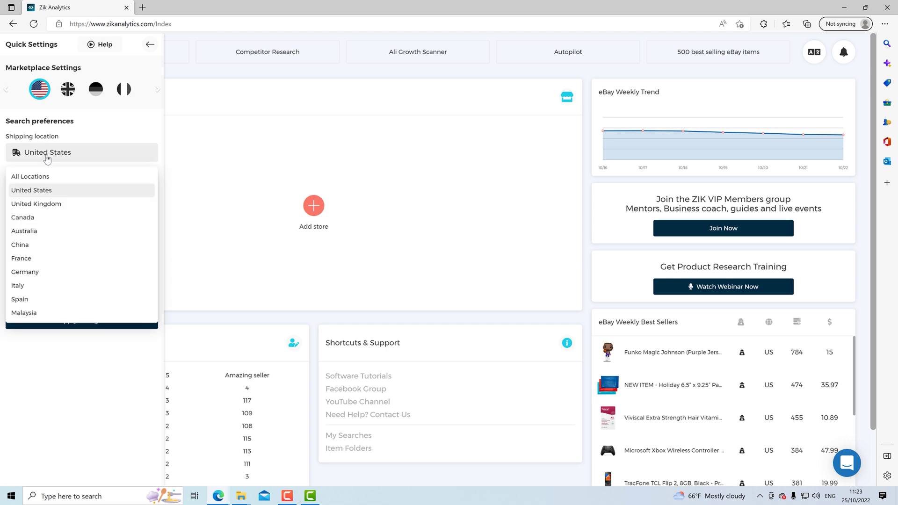
{"action": "left_click", "coordinate": [45, 245]}
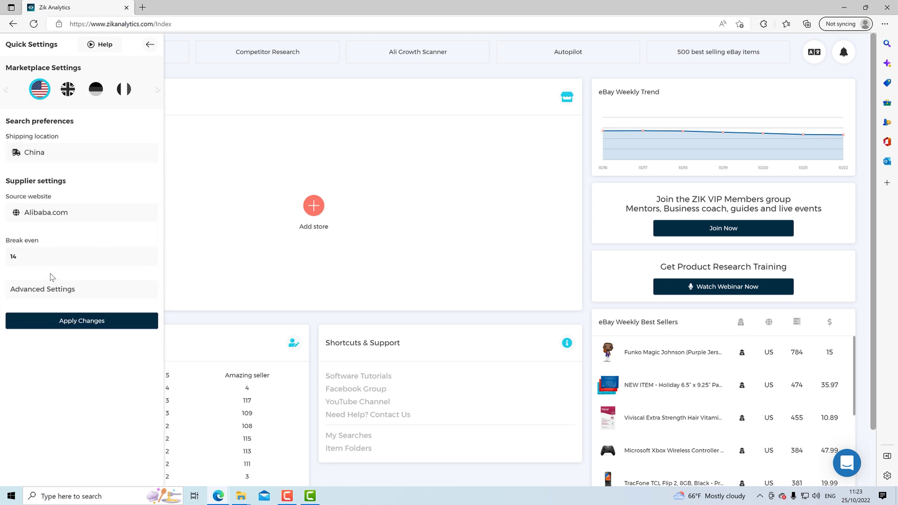
{"action": "left_click", "coordinate": [104, 322]}
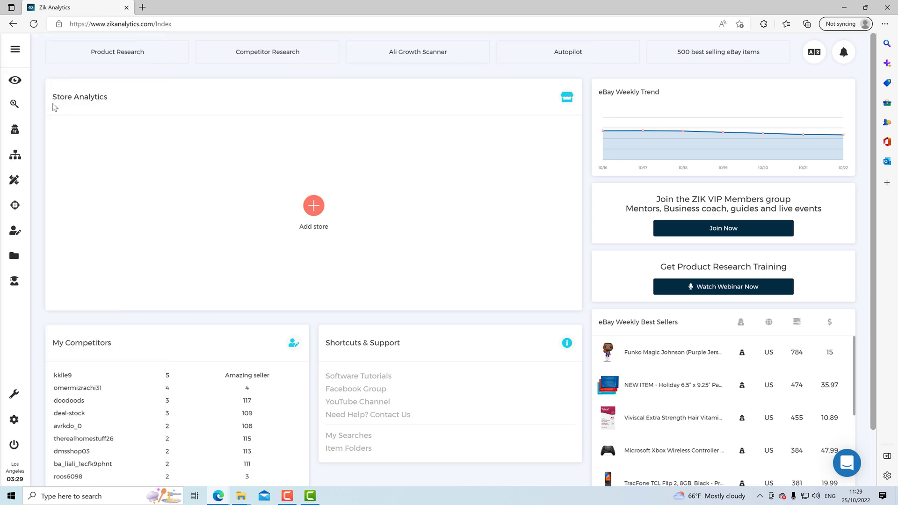
Run a product research search on eBay for "speaker"
{"action": "left_click", "coordinate": [15, 103]}
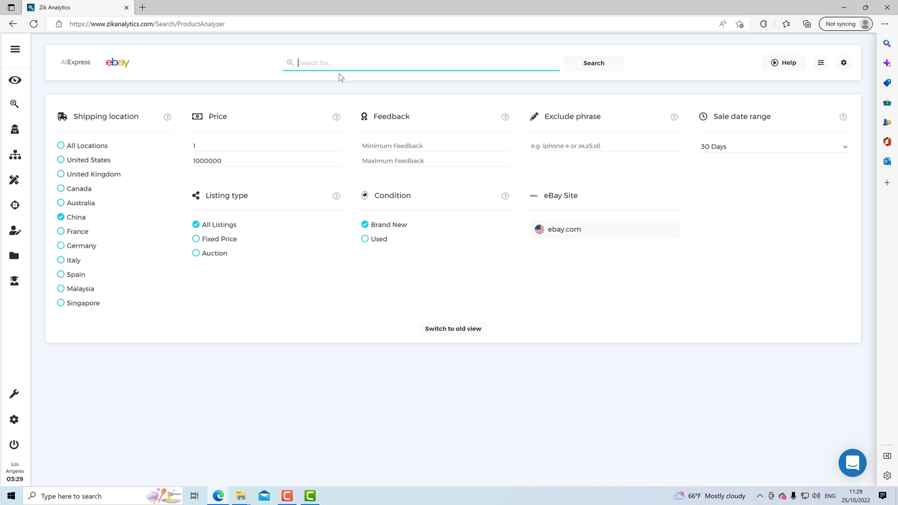
{"action": "type", "text": "speaker"}
{"action": "key", "text": "Return"}
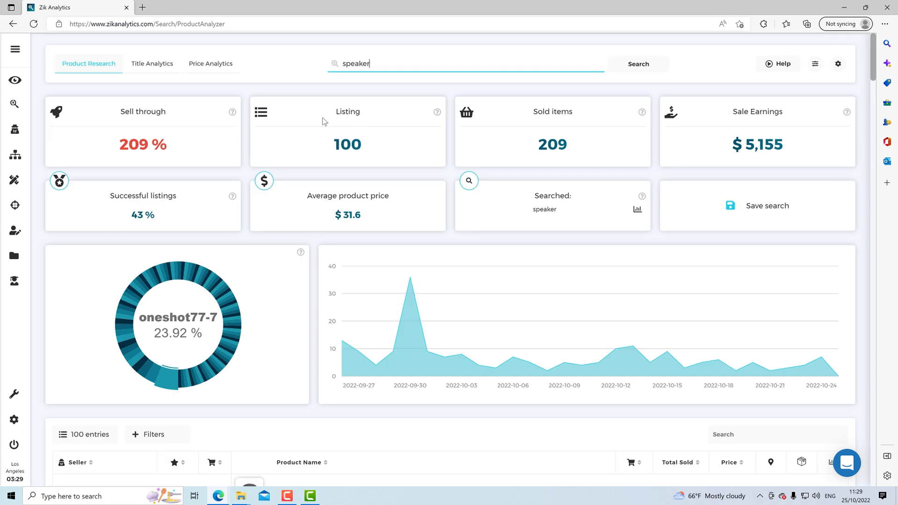
Examine the "speaker" search statistics: sell through, sold items, sale earnings, successful listings and average product price
{"action": "left_click_drag", "start_coordinate": [123, 113], "coordinate": [172, 140]}
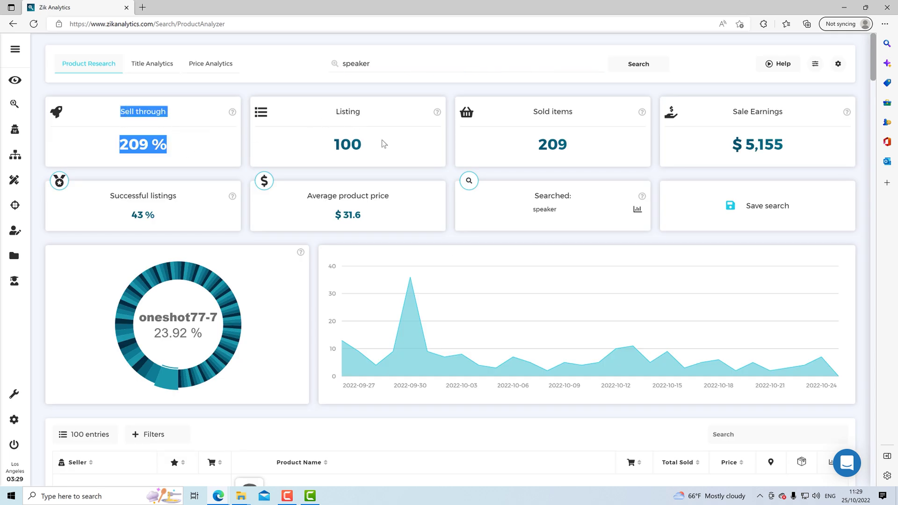
{"action": "left_click_drag", "start_coordinate": [534, 143], "coordinate": [573, 145]}
{"action": "left_click_drag", "start_coordinate": [726, 147], "coordinate": [808, 136]}
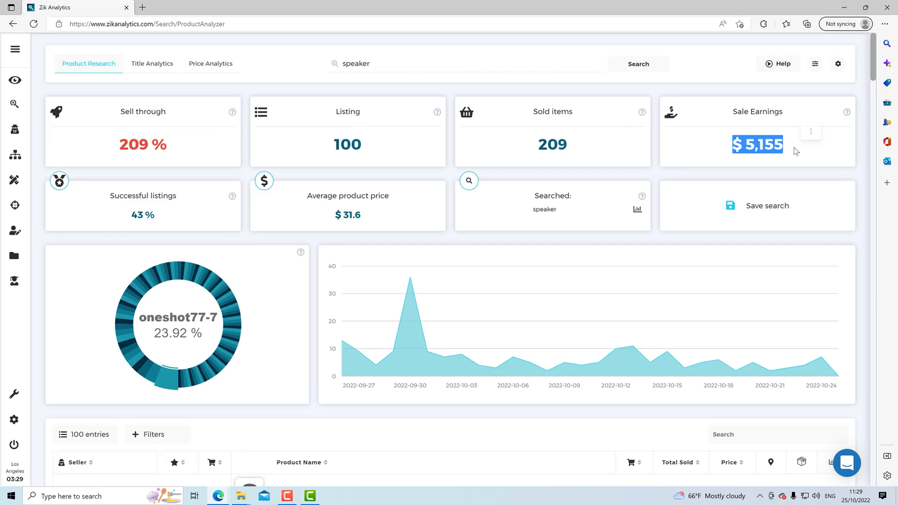
{"action": "scroll", "coordinate": [765, 152], "scroll_direction": "down", "scroll_amount": 2}
{"action": "left_click_drag", "start_coordinate": [163, 150], "coordinate": [126, 127]}
{"action": "left_click", "coordinate": [327, 143]}
{"action": "left_click_drag", "start_coordinate": [322, 130], "coordinate": [378, 152]}
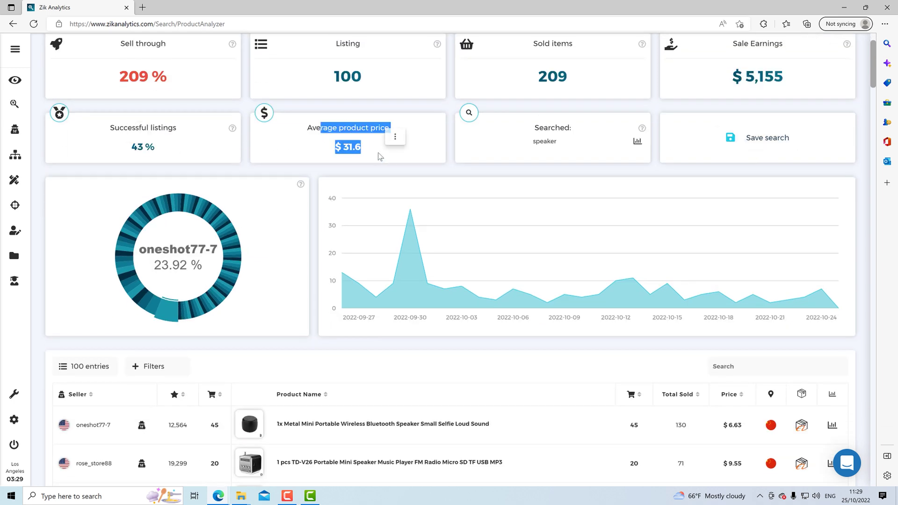
Look through the speaker results, checking each listing's sales, price, shipping location and supplier option
{"action": "scroll", "coordinate": [378, 152], "scroll_direction": "down", "scroll_amount": 4}
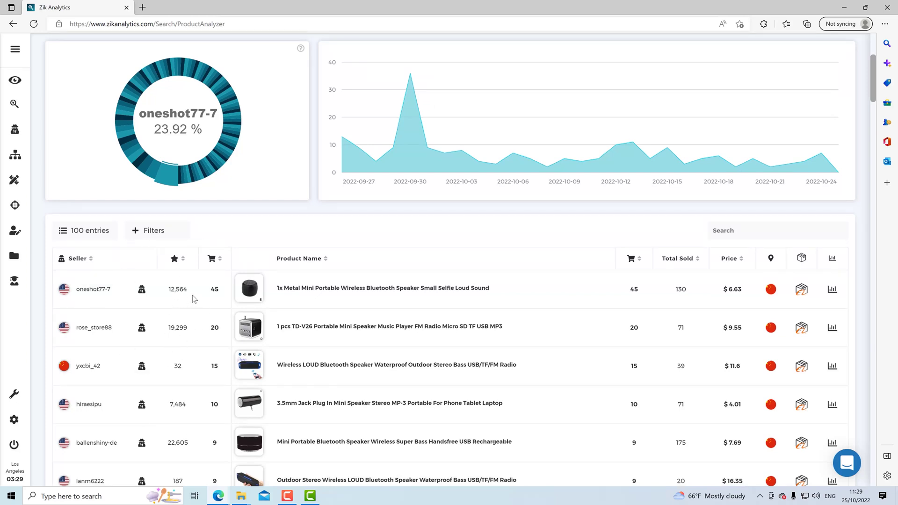
{"action": "mouse_move", "coordinate": [255, 295]}
{"action": "mouse_move", "coordinate": [688, 290]}
{"action": "left_mouse_down"}
{"action": "mouse_move", "coordinate": [673, 290]}
{"action": "mouse_move", "coordinate": [691, 293]}
{"action": "left_mouse_up"}
{"action": "left_click", "coordinate": [744, 292]}
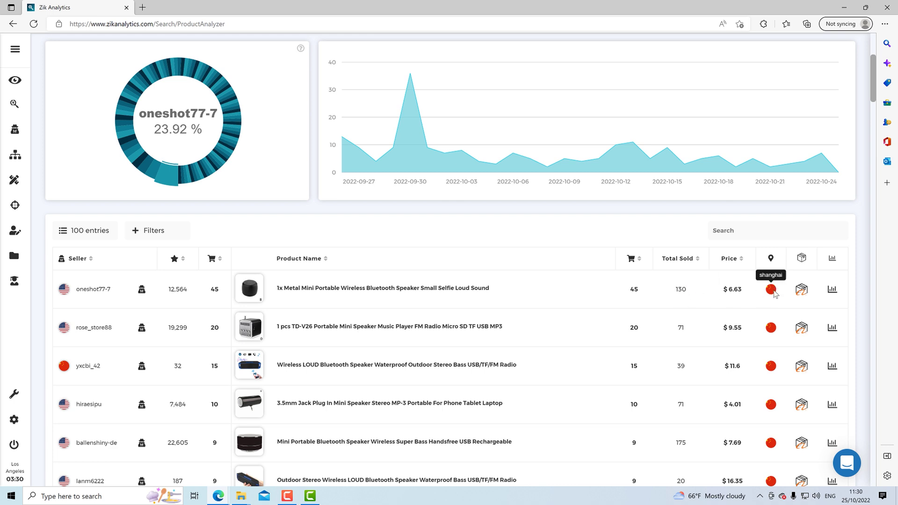
{"action": "mouse_move", "coordinate": [771, 292]}
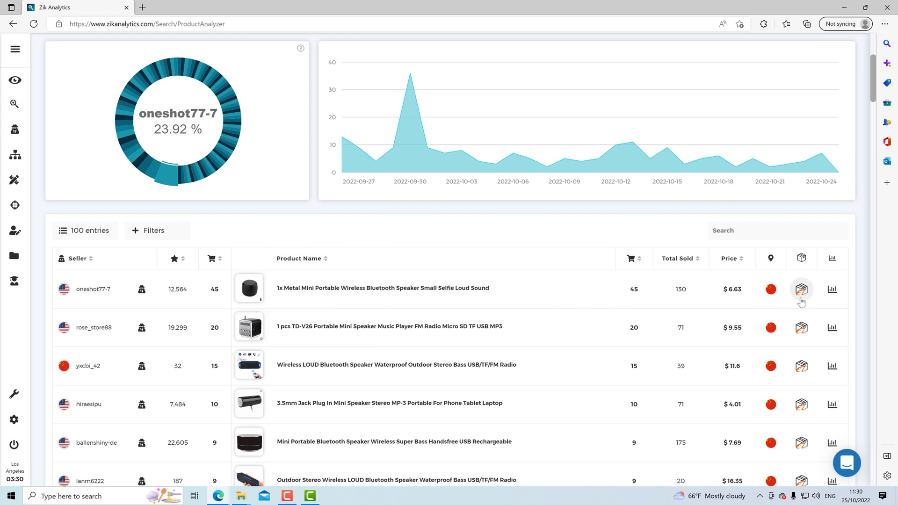
{"action": "scroll", "coordinate": [800, 292], "scroll_direction": "down", "scroll_amount": 4}
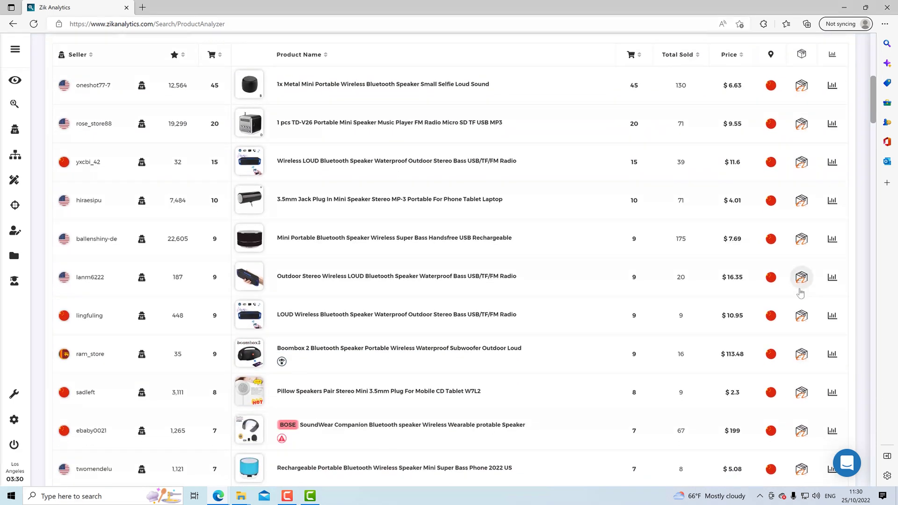
{"action": "scroll", "coordinate": [800, 292], "scroll_direction": "down", "scroll_amount": 2}
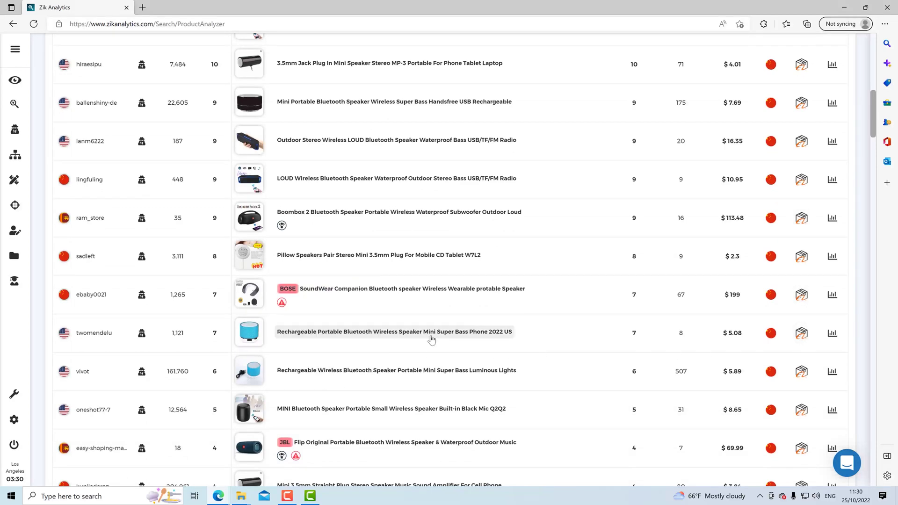
{"action": "scroll", "coordinate": [279, 180], "scroll_direction": "down", "scroll_amount": 1}
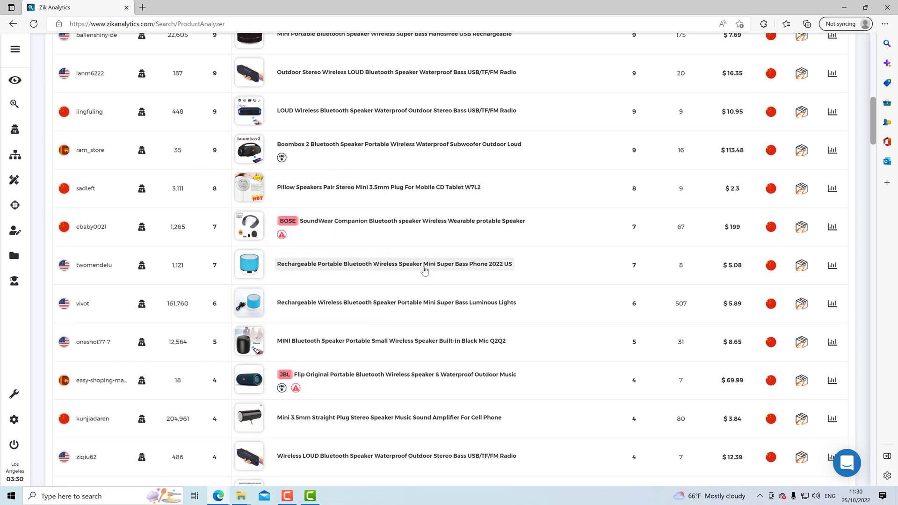
Find Alibaba matches for the Rechargeable Portable Bluetooth Wireless Speaker Mini Super Bass and check the blue model and price on its eBay listing
{"action": "left_click", "coordinate": [801, 266]}
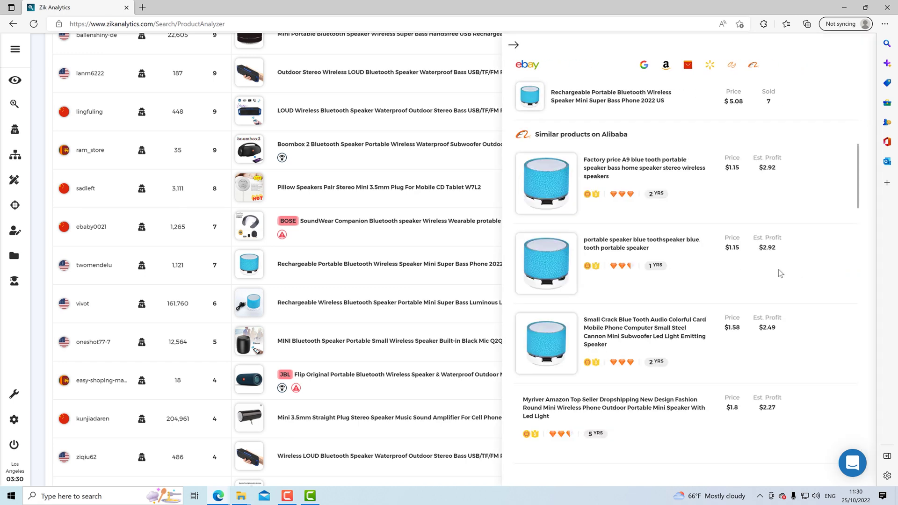
{"action": "mouse_move", "coordinate": [548, 169]}
{"action": "left_click", "coordinate": [529, 96]}
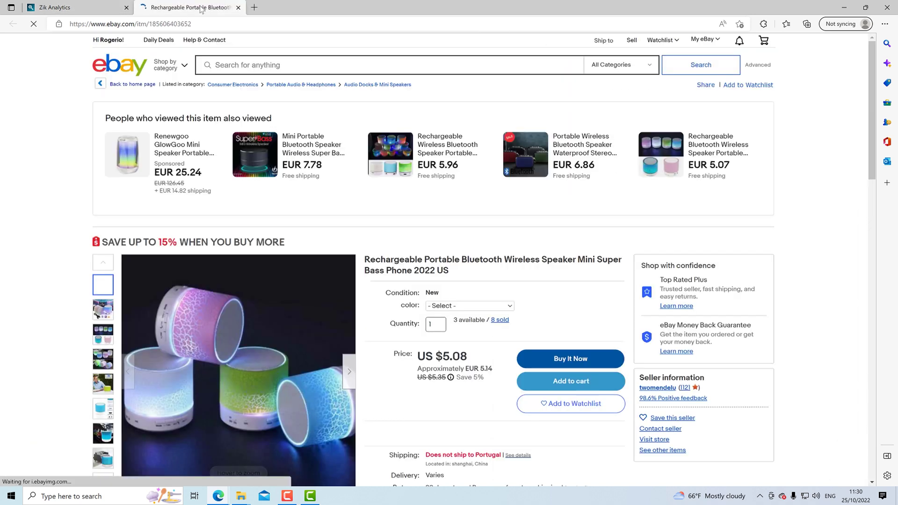
{"action": "scroll", "coordinate": [414, 303], "scroll_direction": "down", "scroll_amount": 4}
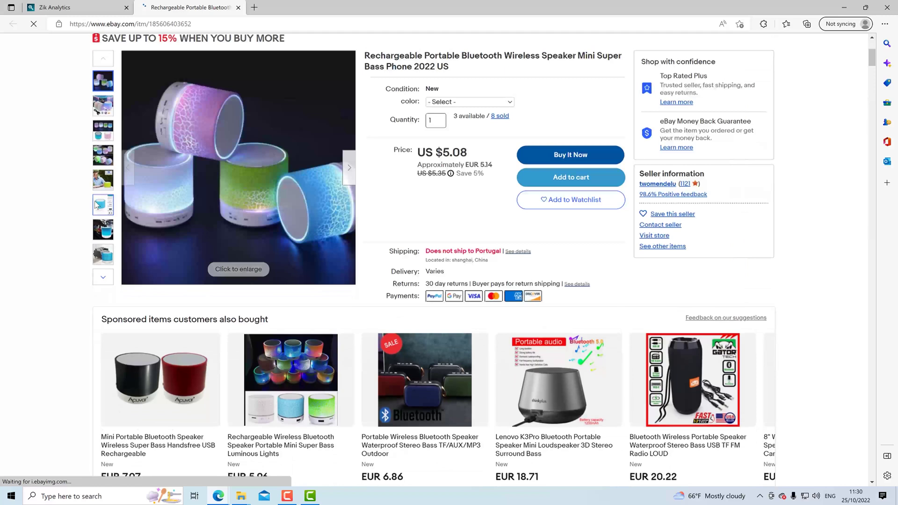
{"action": "left_click", "coordinate": [104, 208]}
{"action": "double_click", "coordinate": [450, 158]}
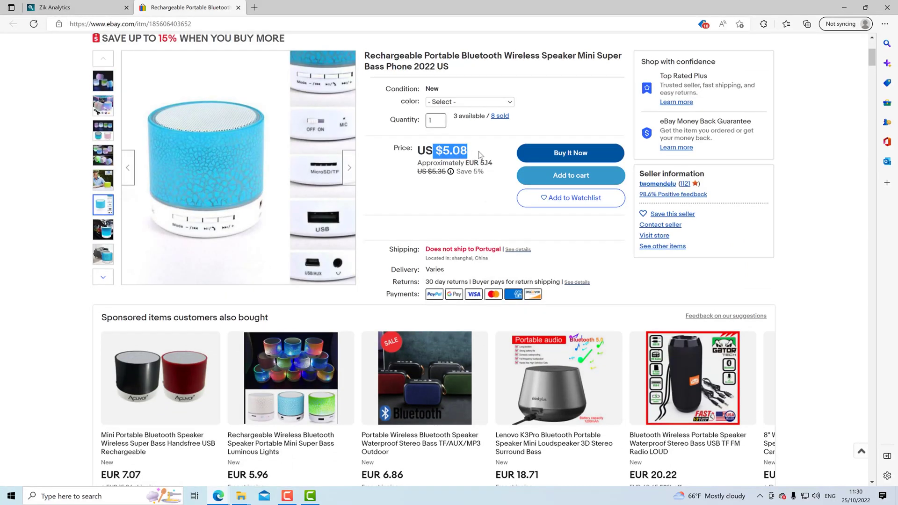
{"action": "scroll", "coordinate": [402, 250], "scroll_direction": "up", "scroll_amount": 1}
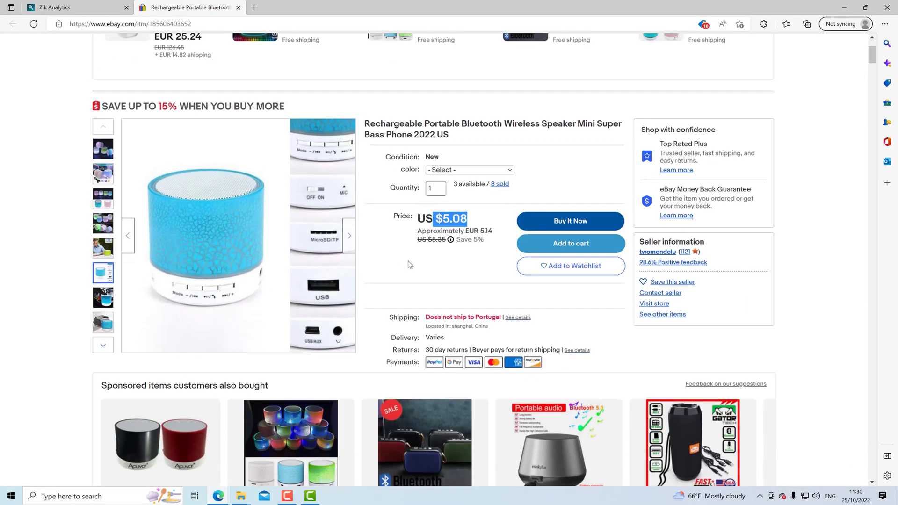
{"action": "left_click", "coordinate": [454, 218]}
Open the first similar Alibaba product, the Factory price A9 speaker, in a new tab and check its quantity prices
{"action": "key", "text": "ctrl+Tab"}
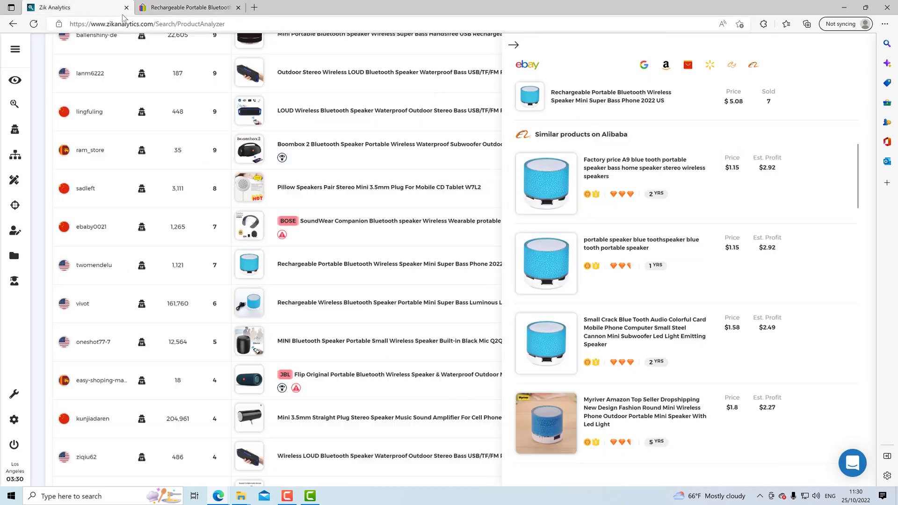
{"action": "right_click", "coordinate": [644, 167]}
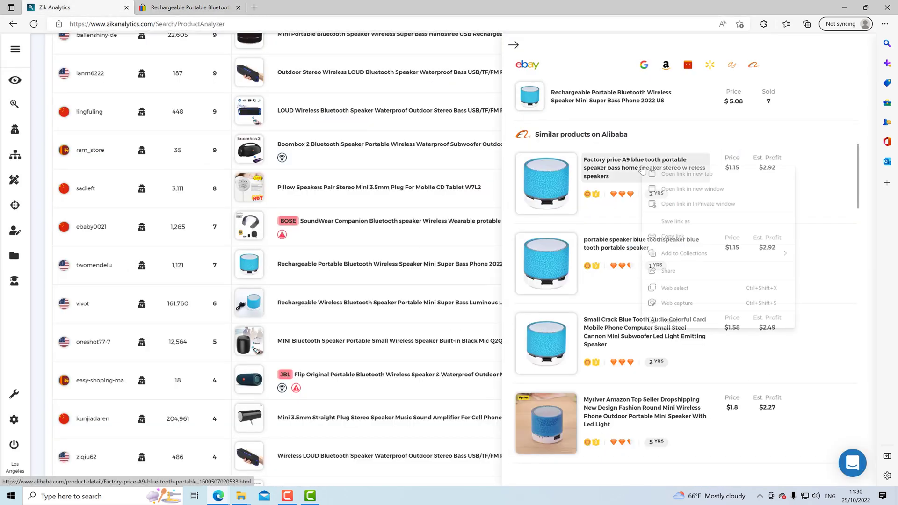
{"action": "left_click", "coordinate": [656, 175]}
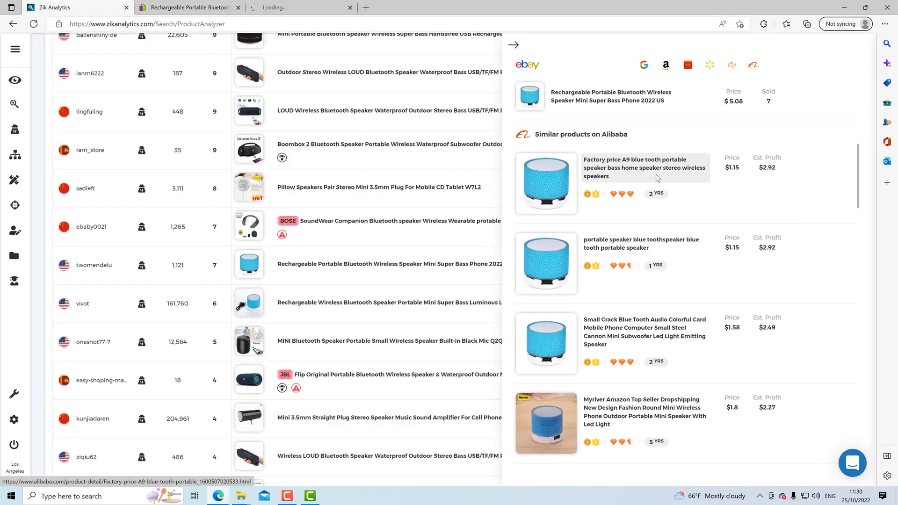
{"action": "left_click", "coordinate": [307, 6]}
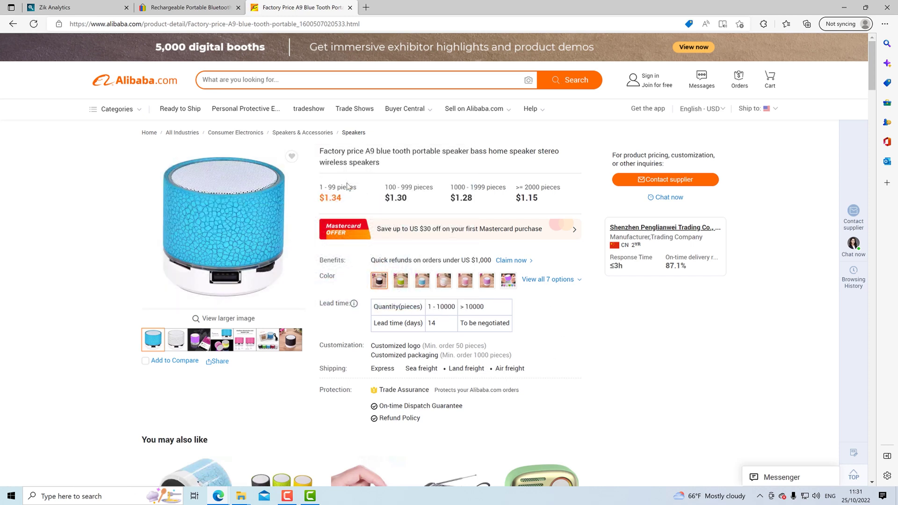
{"action": "double_click", "coordinate": [337, 197]}
{"action": "scroll", "coordinate": [351, 205], "scroll_direction": "down", "scroll_amount": 1}
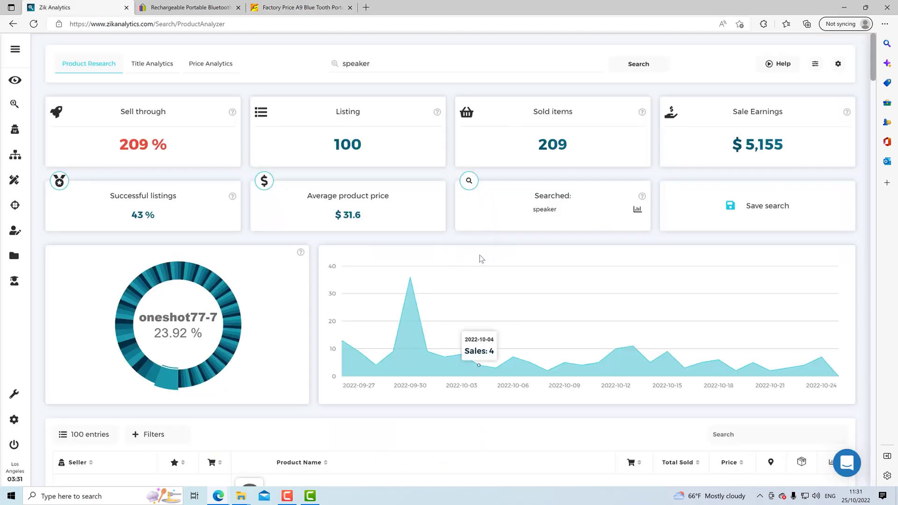
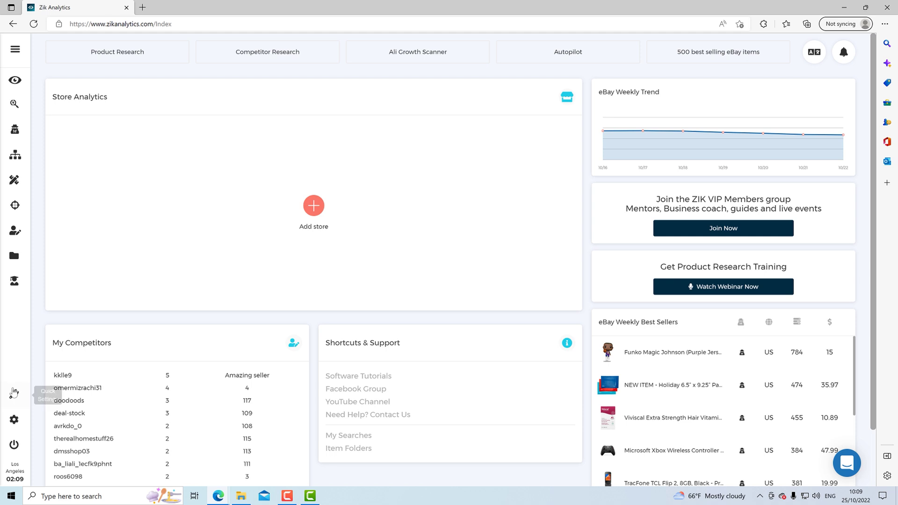
Set the supplier source website to Aliexpress.com and the shipping location to China, and apply the quick settings
{"action": "left_click", "coordinate": [17, 396]}
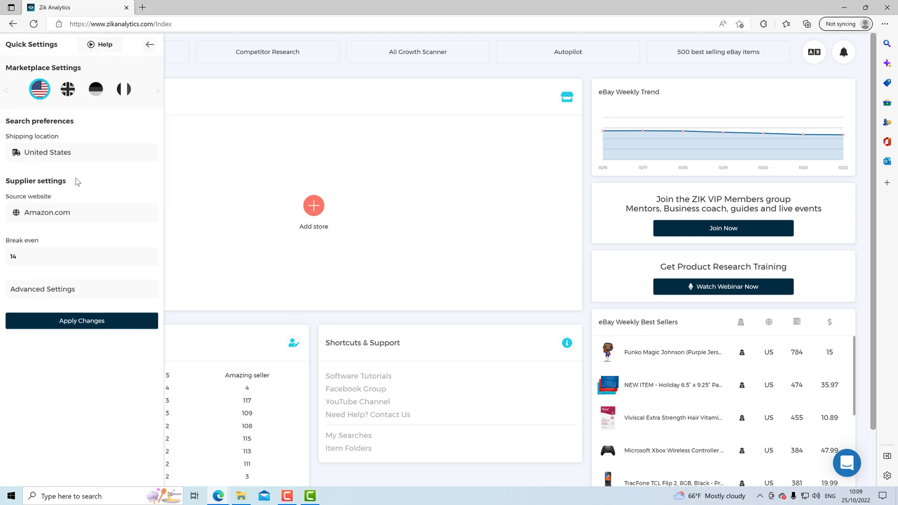
{"action": "left_click_drag", "start_coordinate": [6, 179], "coordinate": [74, 176]}
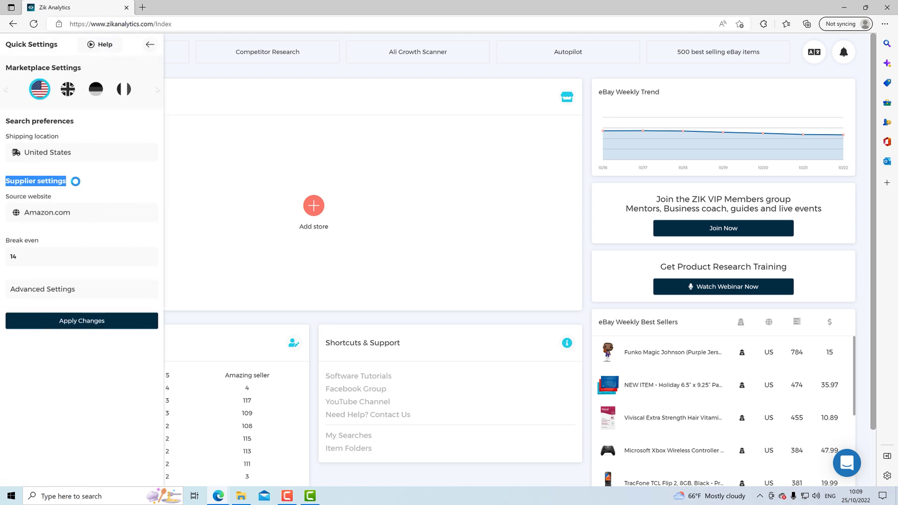
{"action": "left_click", "coordinate": [52, 215]}
{"action": "left_click", "coordinate": [66, 344]}
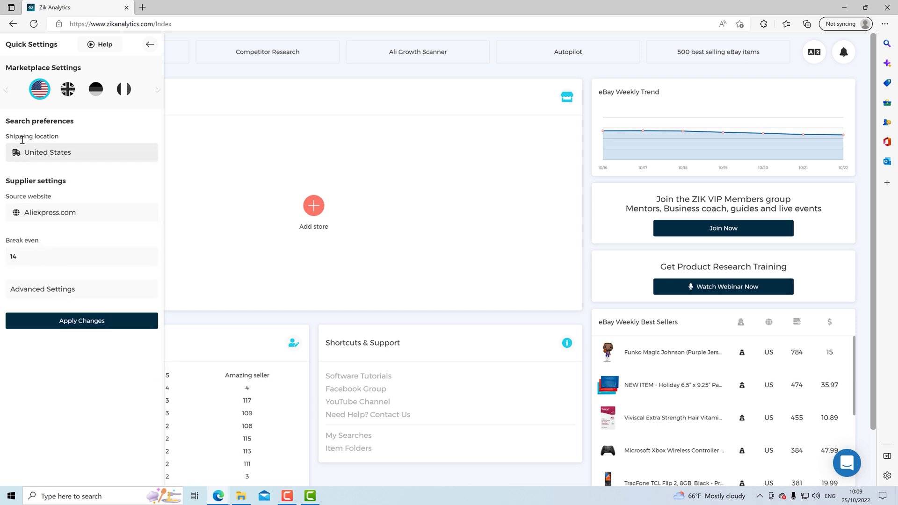
{"action": "left_click_drag", "start_coordinate": [60, 136], "coordinate": [9, 136]}
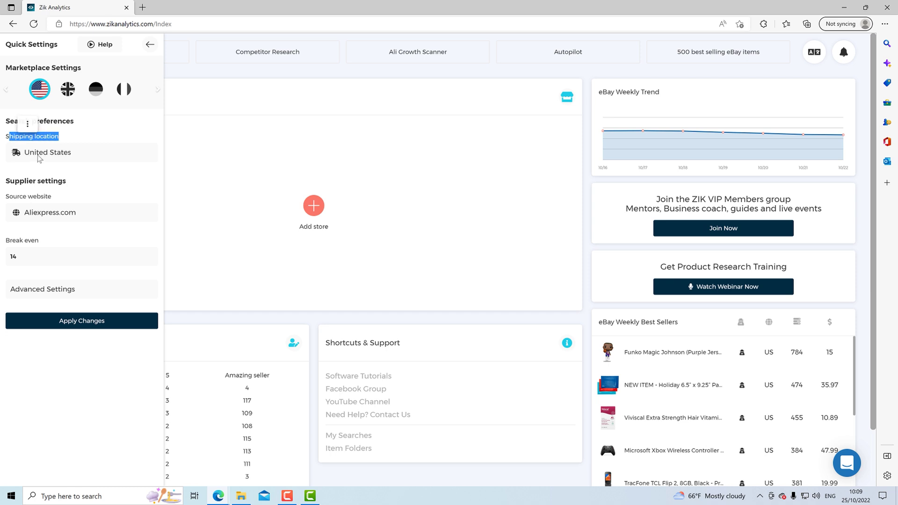
{"action": "left_click", "coordinate": [40, 159]}
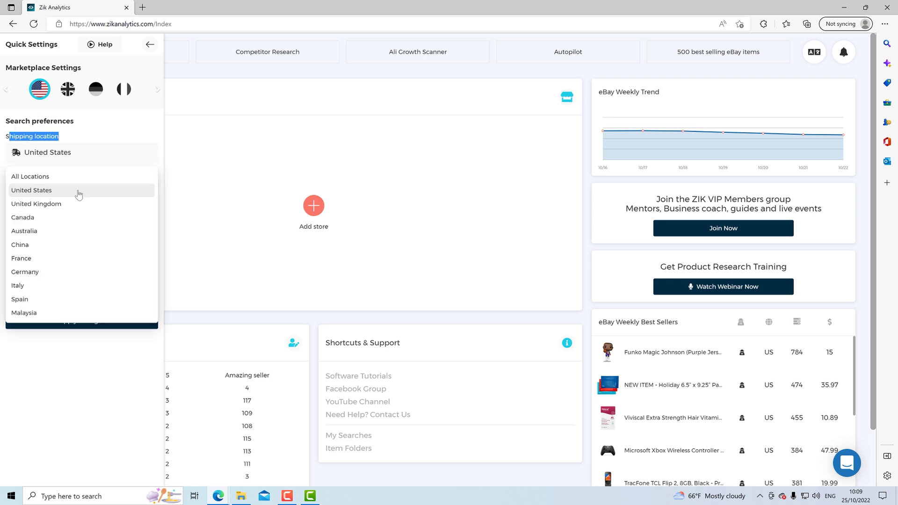
{"action": "left_click", "coordinate": [71, 245]}
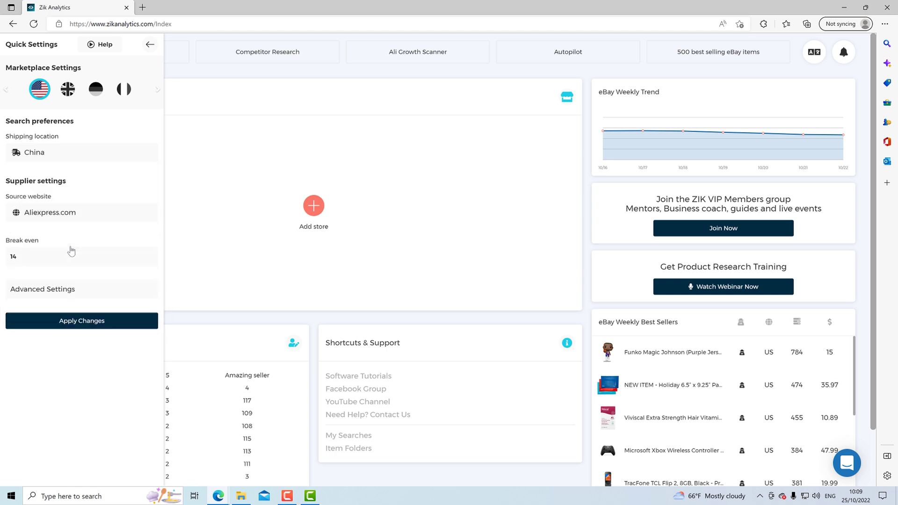
{"action": "left_click", "coordinate": [93, 323]}
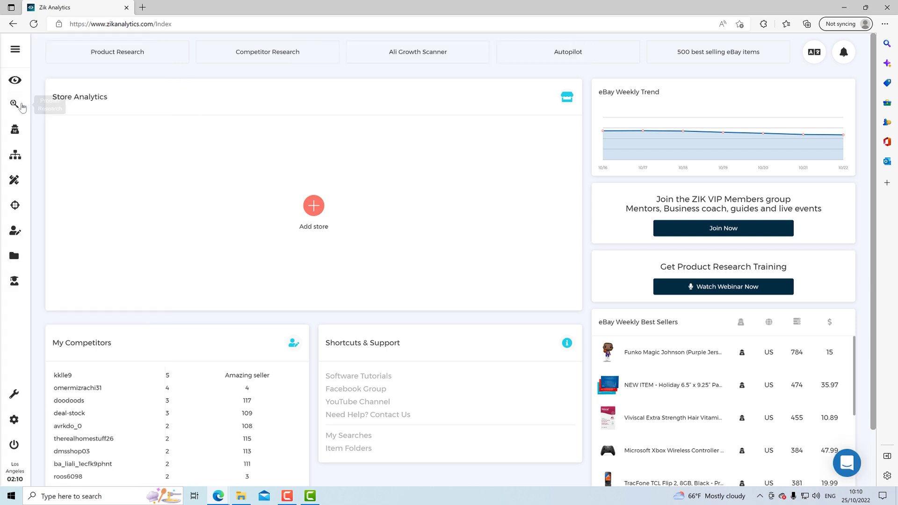
Run a product research search on eBay for "man watch" with China as the shipping location
{"action": "left_click", "coordinate": [14, 105]}
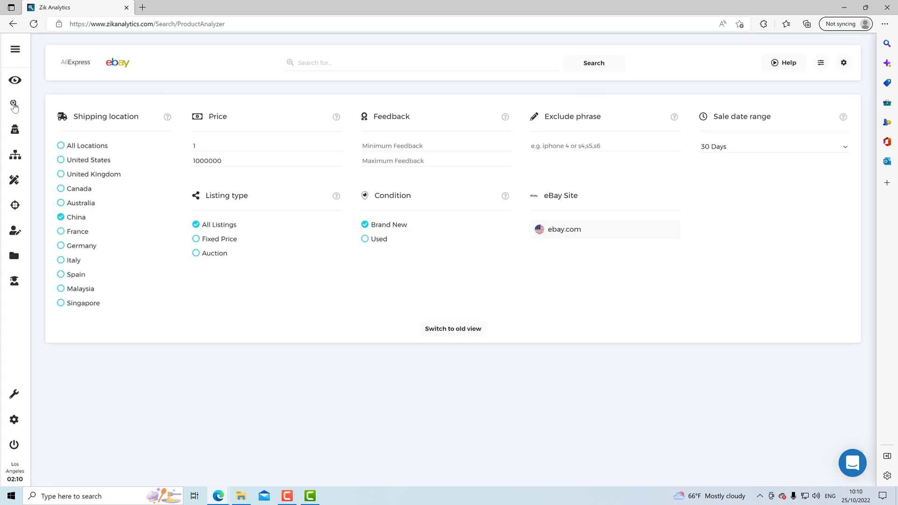
{"action": "left_click_drag", "start_coordinate": [74, 115], "coordinate": [129, 118]}
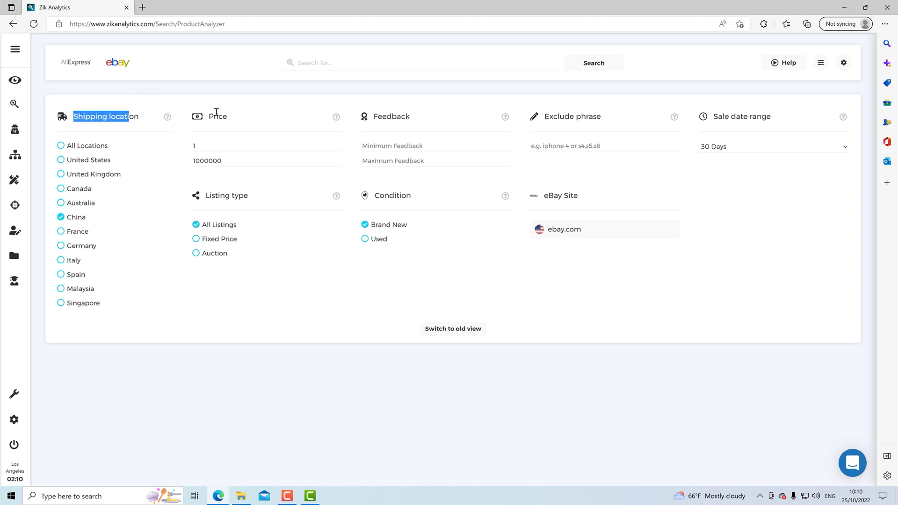
{"action": "left_click", "coordinate": [328, 64]}
{"action": "type", "text": "man watch"}
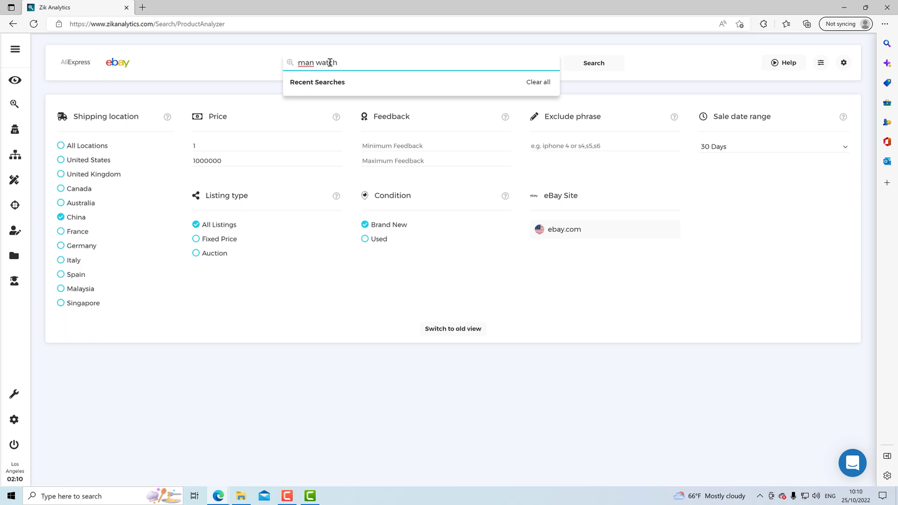
{"action": "key", "text": "Return"}
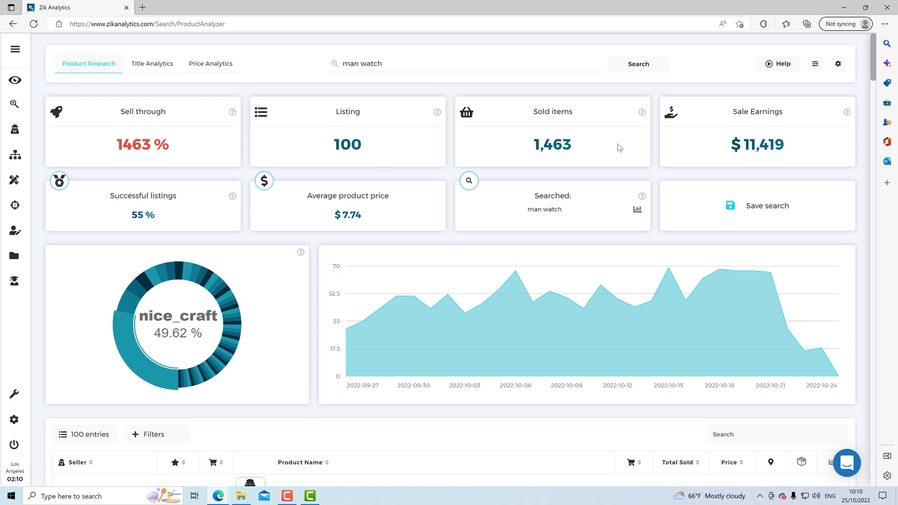
Examine the "man watch" search statistics and the top listings' sales, prices and shipping locations
{"action": "scroll", "coordinate": [795, 141], "scroll_direction": "down", "scroll_amount": 2}
{"action": "scroll", "coordinate": [795, 136], "scroll_direction": "up", "scroll_amount": 2}
{"action": "scroll", "coordinate": [766, 141], "scroll_direction": "down", "scroll_amount": 1}
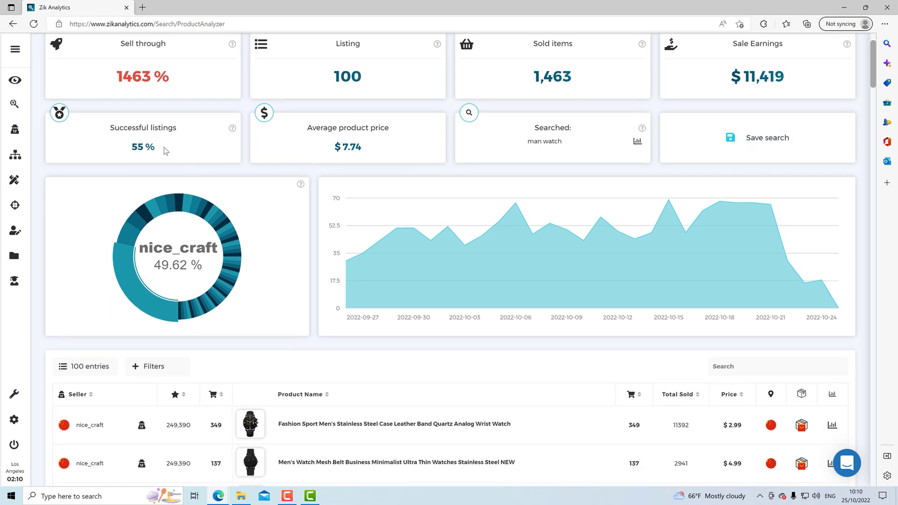
{"action": "left_click_drag", "start_coordinate": [166, 150], "coordinate": [128, 146]}
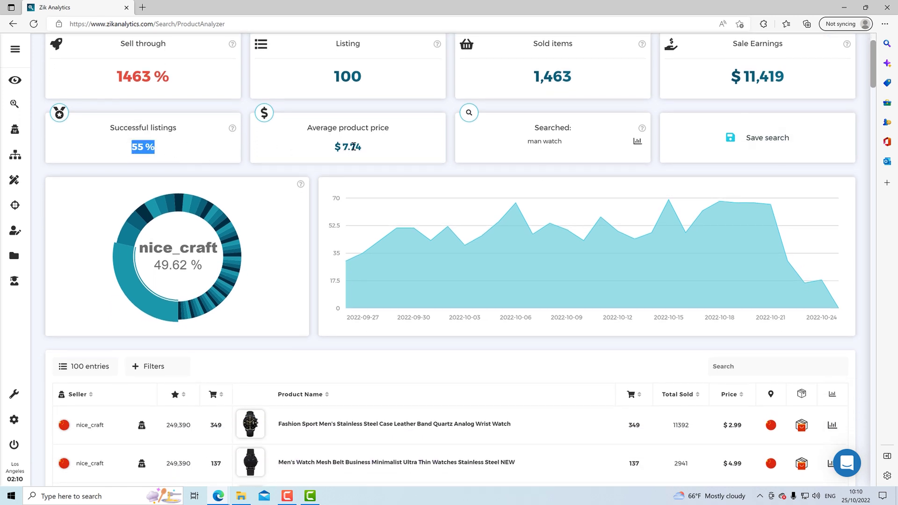
{"action": "scroll", "coordinate": [353, 146], "scroll_direction": "down", "scroll_amount": 1}
{"action": "scroll", "coordinate": [772, 264], "scroll_direction": "down", "scroll_amount": 1}
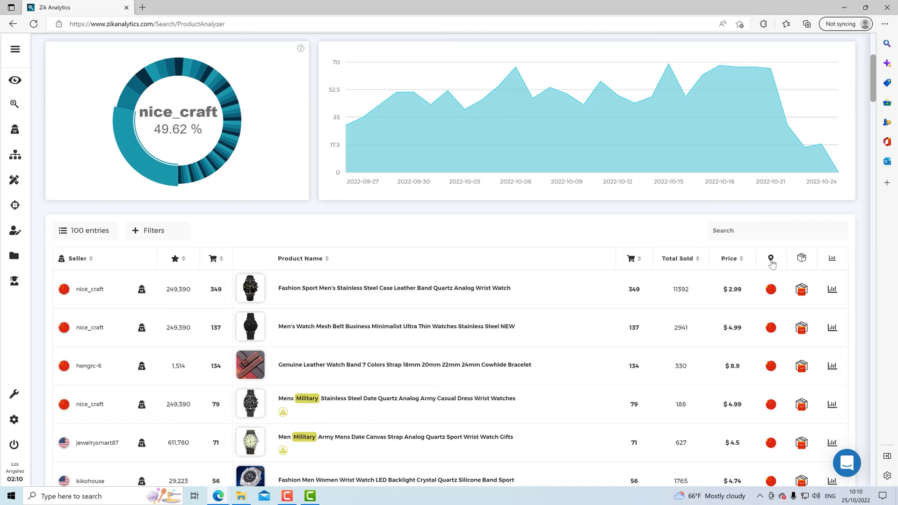
{"action": "scroll", "coordinate": [772, 286], "scroll_direction": "down", "scroll_amount": 2}
{"action": "scroll", "coordinate": [770, 374], "scroll_direction": "up", "scroll_amount": 2}
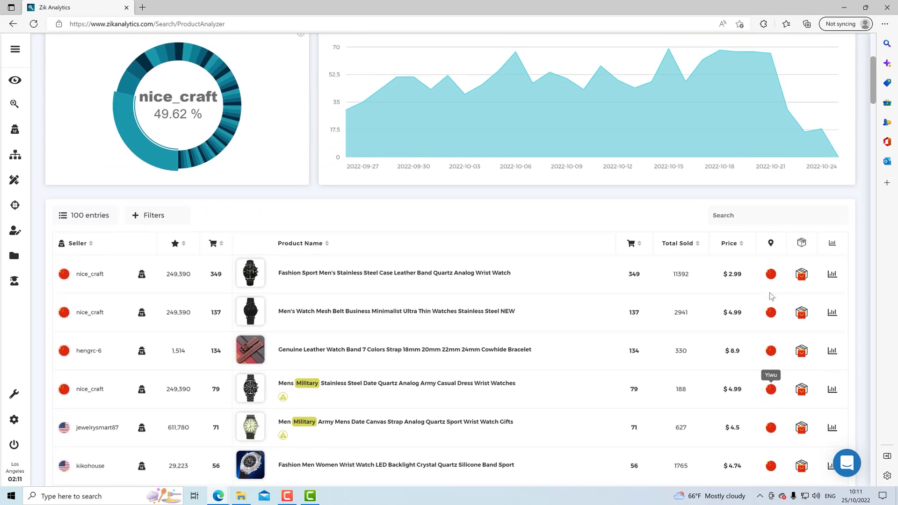
Filter the "man watch" listings to dropshippers only and look through the filtered products
{"action": "left_click", "coordinate": [168, 232]}
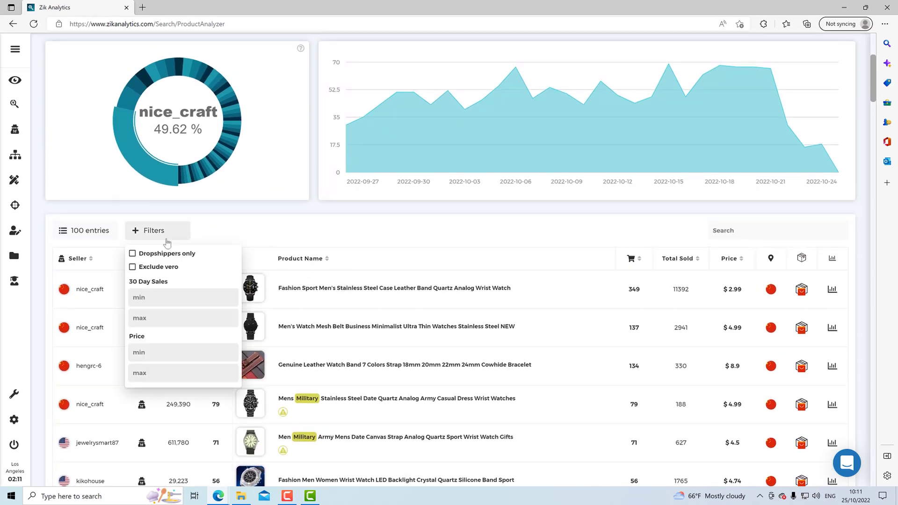
{"action": "left_click", "coordinate": [167, 253]}
{"action": "left_click", "coordinate": [282, 239]}
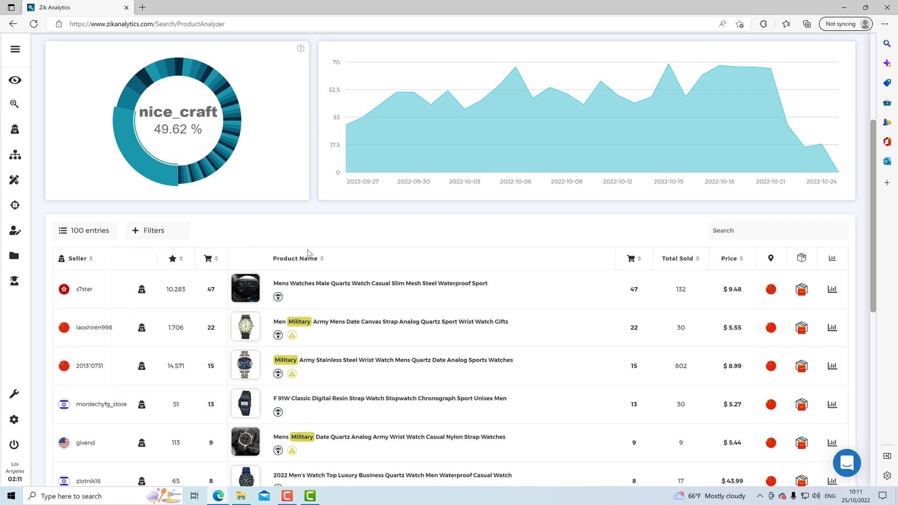
{"action": "scroll", "coordinate": [332, 253], "scroll_direction": "down", "scroll_amount": 5}
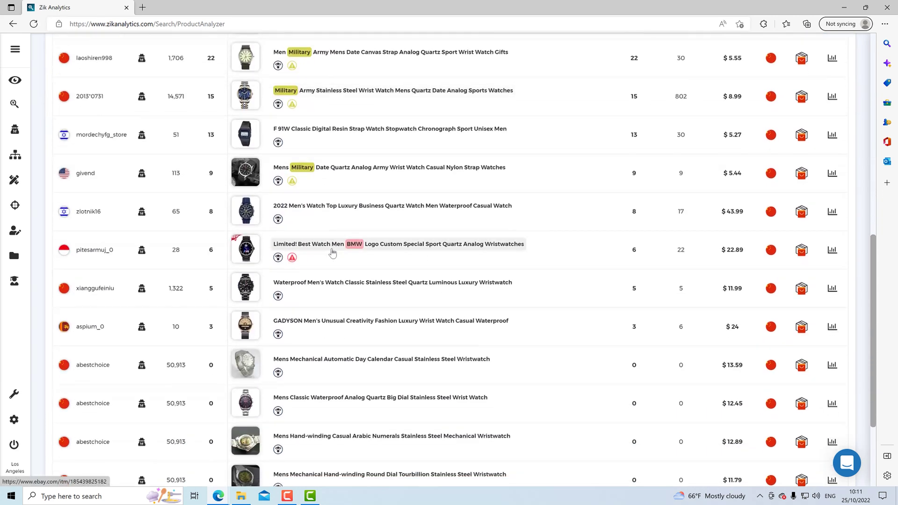
{"action": "scroll", "coordinate": [340, 263], "scroll_direction": "up", "scroll_amount": 2}
{"action": "scroll", "coordinate": [339, 263], "scroll_direction": "up", "scroll_amount": 5}
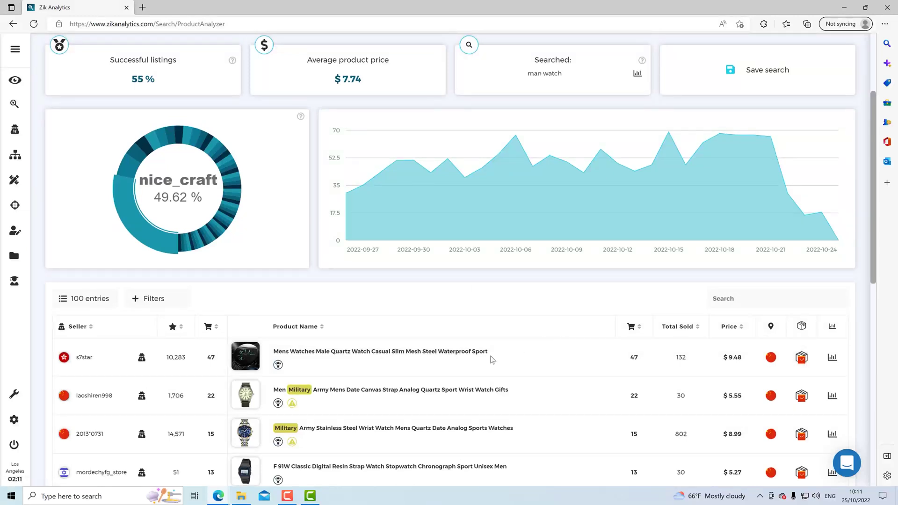
Check the 30-day sales, total sold and price of the first filtered listing, the slim mesh steel quartz watch
{"action": "scroll", "coordinate": [492, 360], "scroll_direction": "down", "scroll_amount": 1}
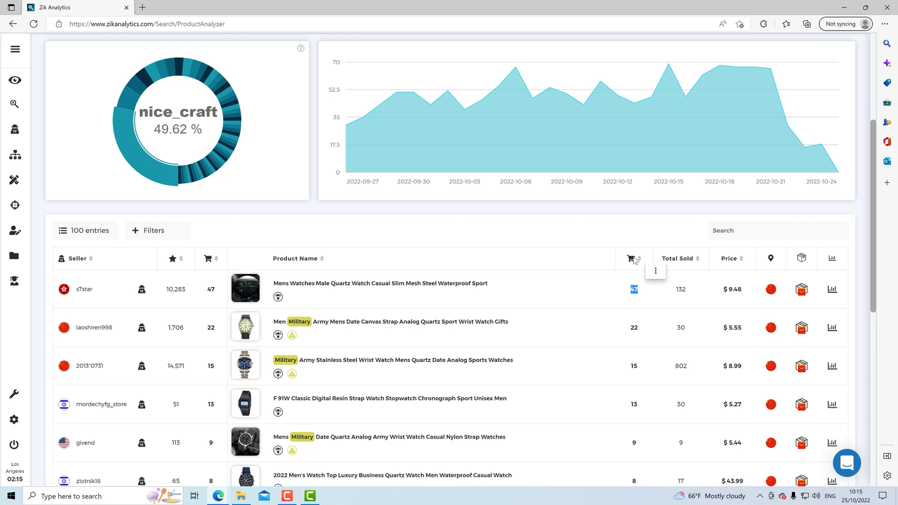
{"action": "left_click", "coordinate": [616, 239]}
{"action": "double_click", "coordinate": [680, 289]}
{"action": "left_click", "coordinate": [726, 294]}
{"action": "double_click", "coordinate": [730, 292]}
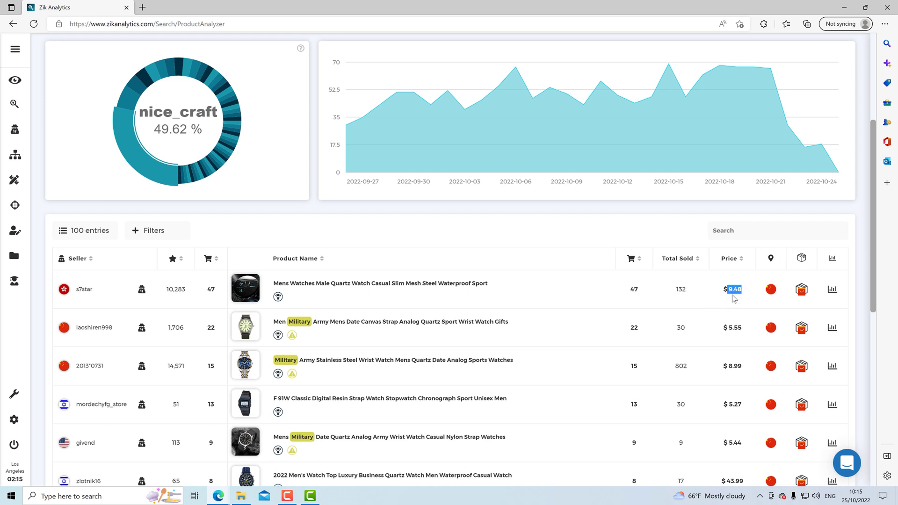
{"action": "left_click", "coordinate": [761, 303]}
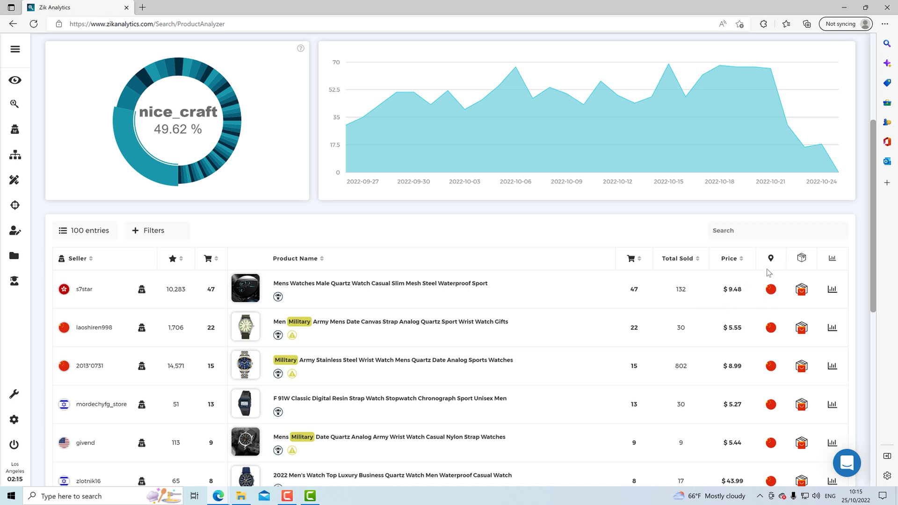
Show the similar AliExpress products for the first filtered watch and open its eBay listing in a new tab
{"action": "left_click", "coordinate": [802, 291]}
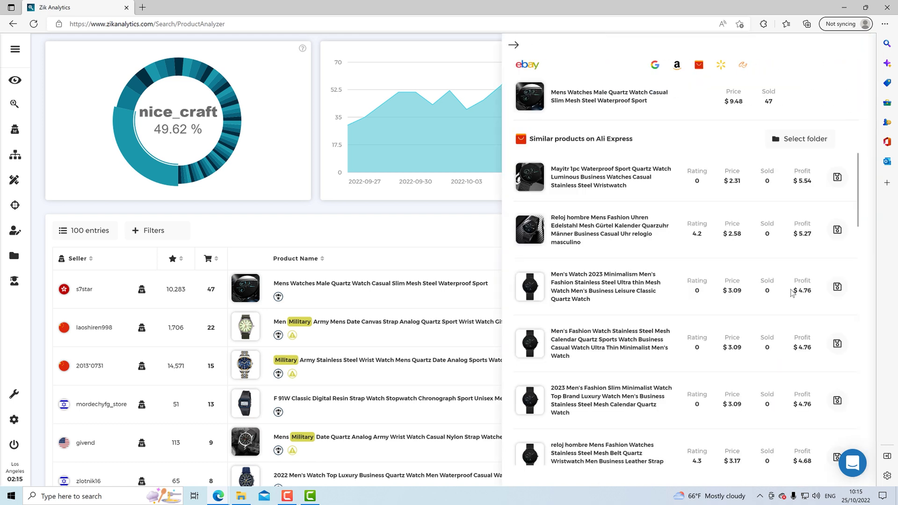
{"action": "mouse_move", "coordinate": [542, 110]}
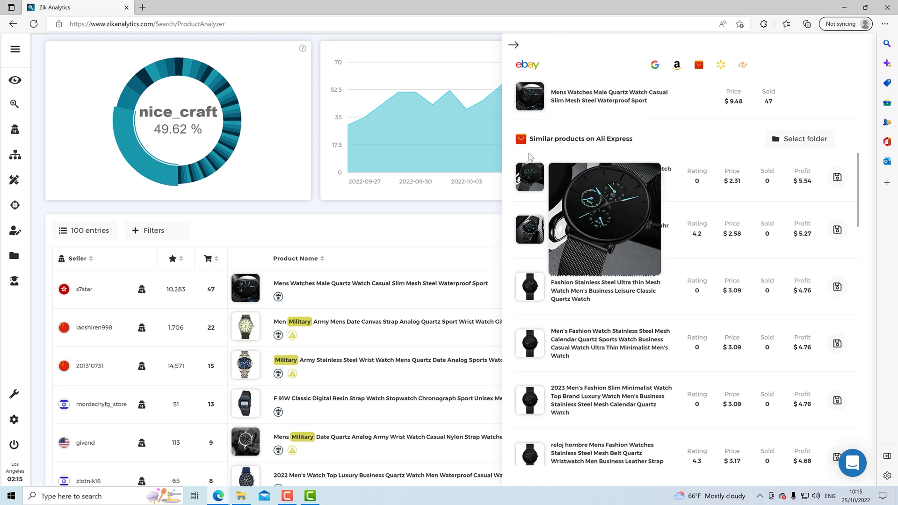
{"action": "left_click", "coordinate": [593, 97]}
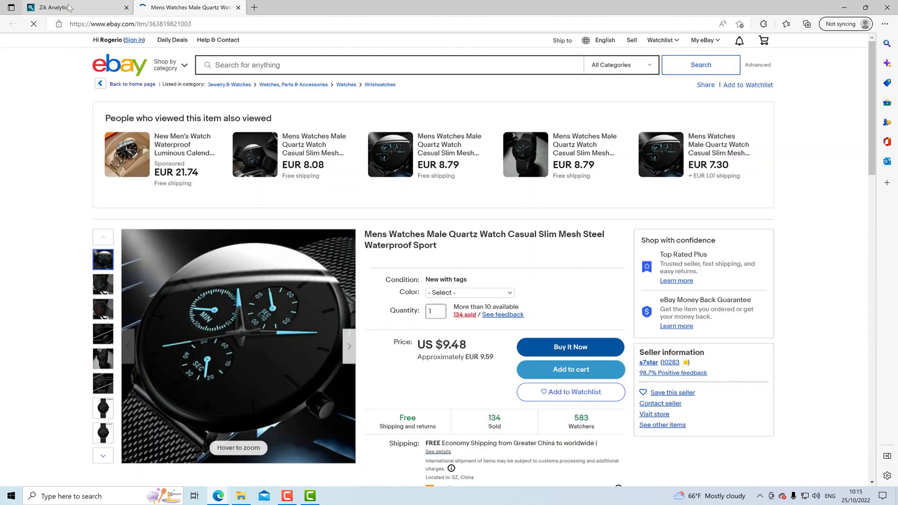
Return to Zik Analytics and compare the enlarged pictures of the similar AliExpress watches with the eBay watch
{"action": "left_click", "coordinate": [52, 7]}
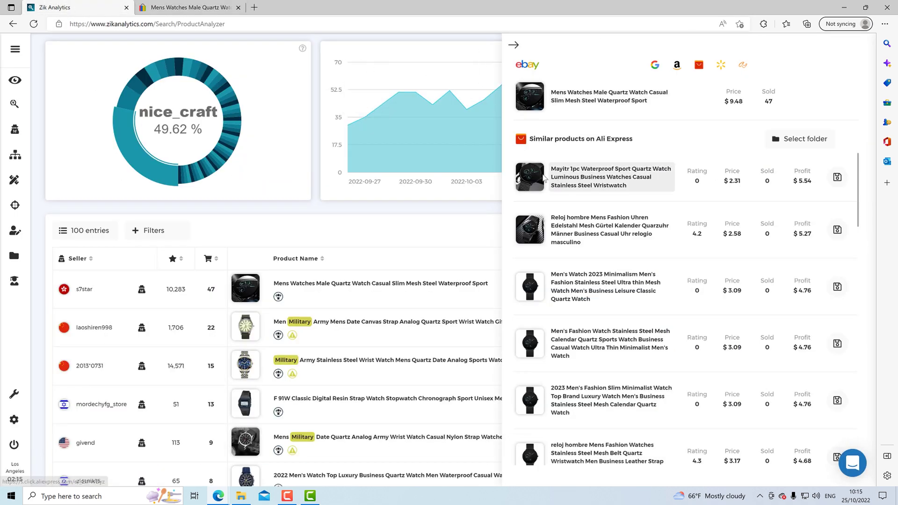
{"action": "mouse_move", "coordinate": [533, 179]}
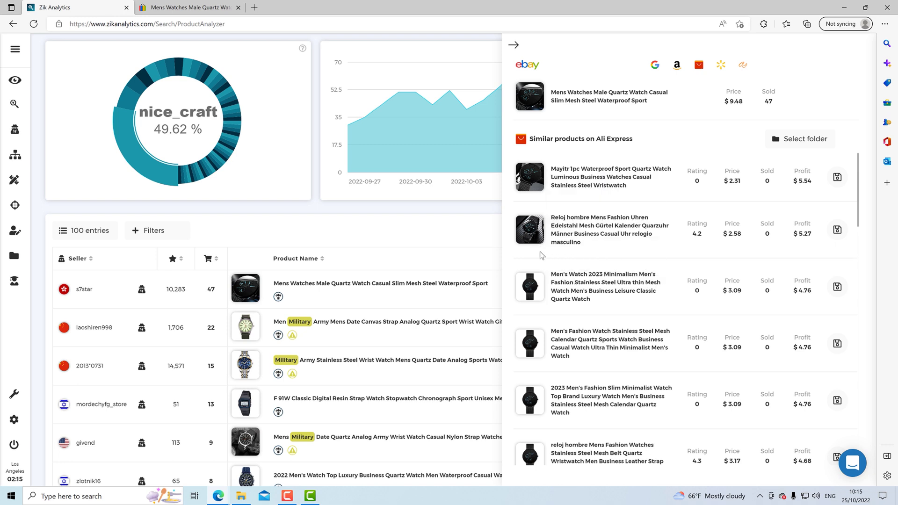
{"action": "mouse_move", "coordinate": [534, 289]}
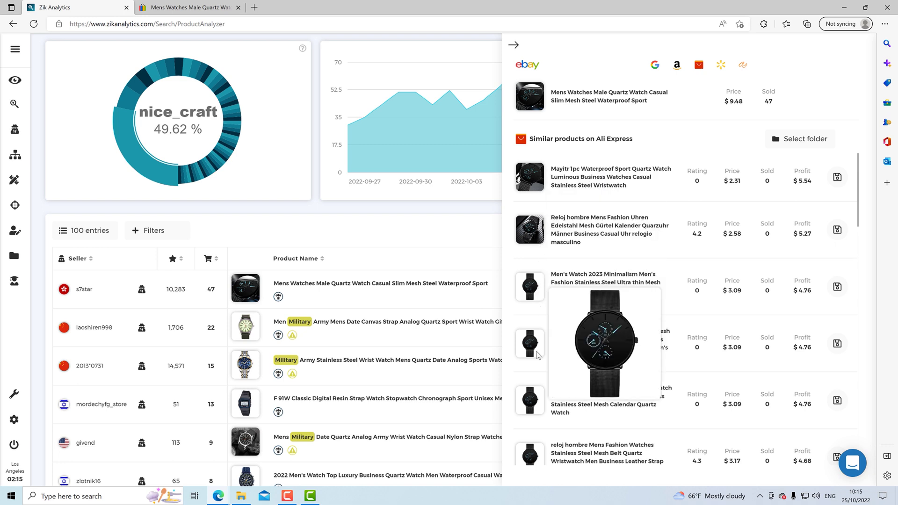
{"action": "mouse_move", "coordinate": [535, 466]}
{"action": "scroll", "coordinate": [534, 449], "scroll_direction": "down", "scroll_amount": 5}
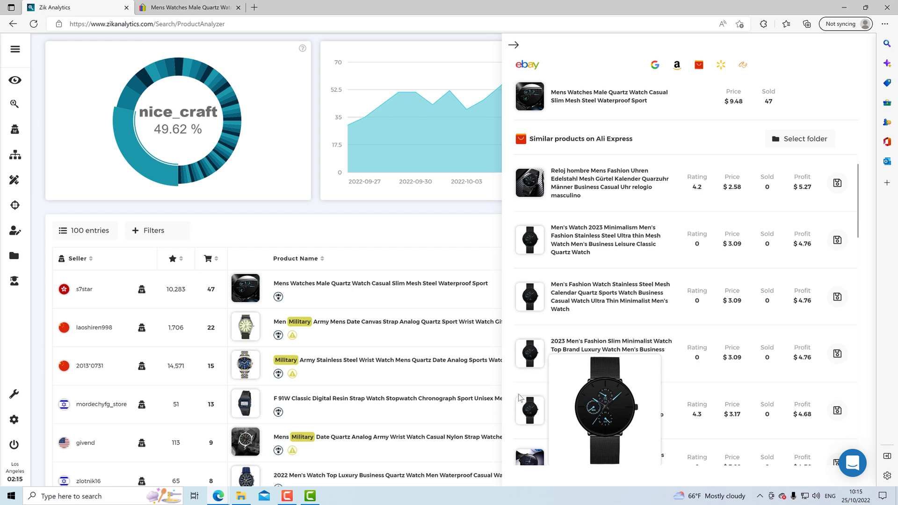
{"action": "scroll", "coordinate": [530, 355], "scroll_direction": "up", "scroll_amount": 5}
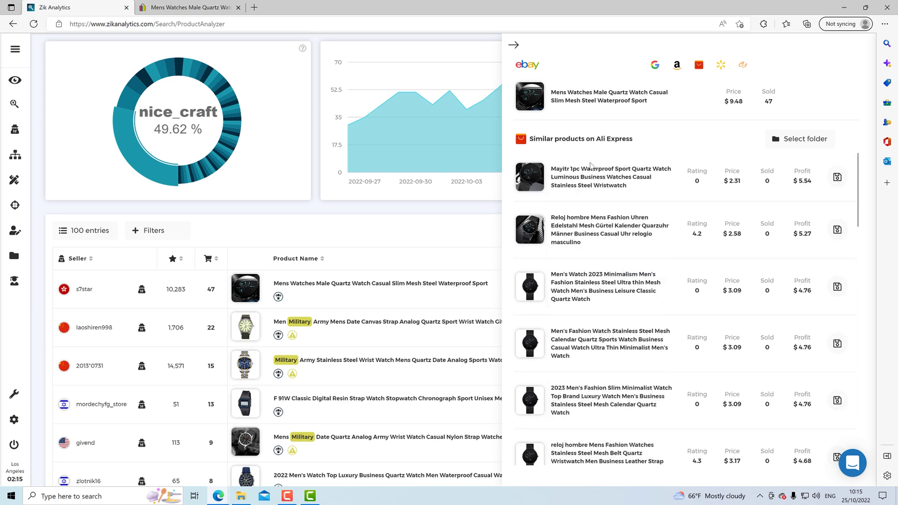
Open the first similar AliExpress product, the Mayitr watch, in a new tab and compare its price and shipping with the eBay listing
{"action": "left_click", "coordinate": [572, 174]}
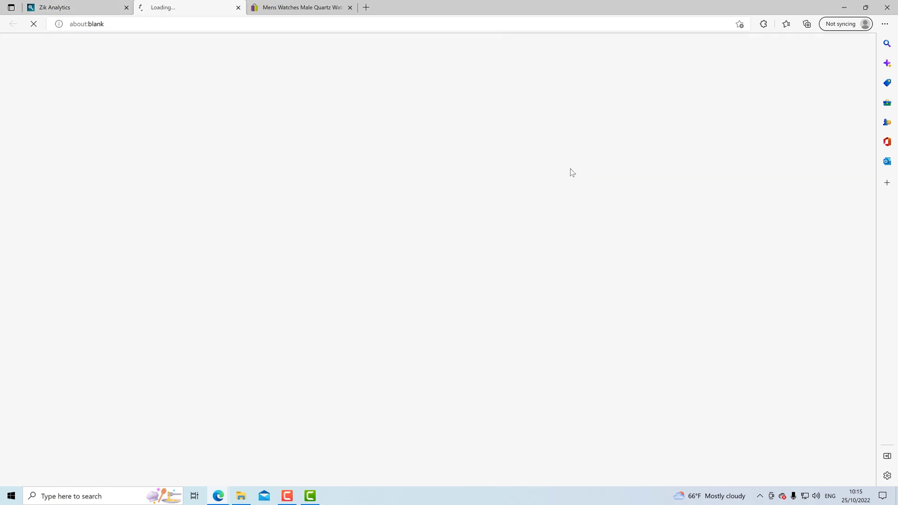
{"action": "key", "text": "ctrl+Tab"}
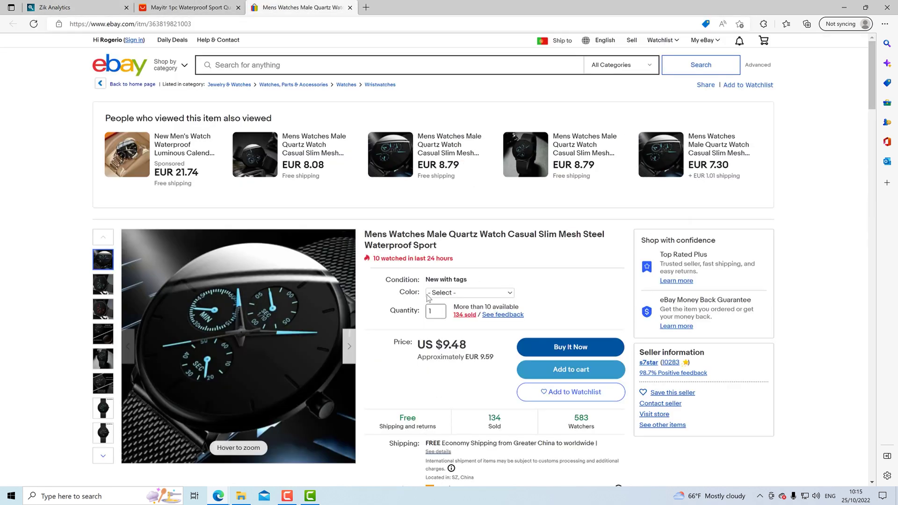
{"action": "mouse_move", "coordinate": [465, 344]}
{"action": "left_mouse_down"}
{"action": "mouse_move", "coordinate": [438, 345]}
{"action": "mouse_move", "coordinate": [470, 347]}
{"action": "left_mouse_up"}
{"action": "left_click", "coordinate": [440, 345]}
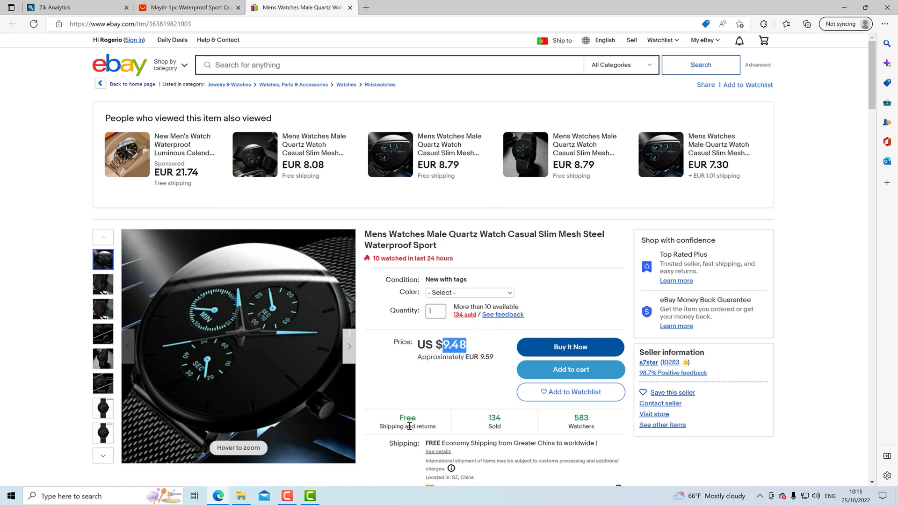
{"action": "left_click", "coordinate": [196, 8]}
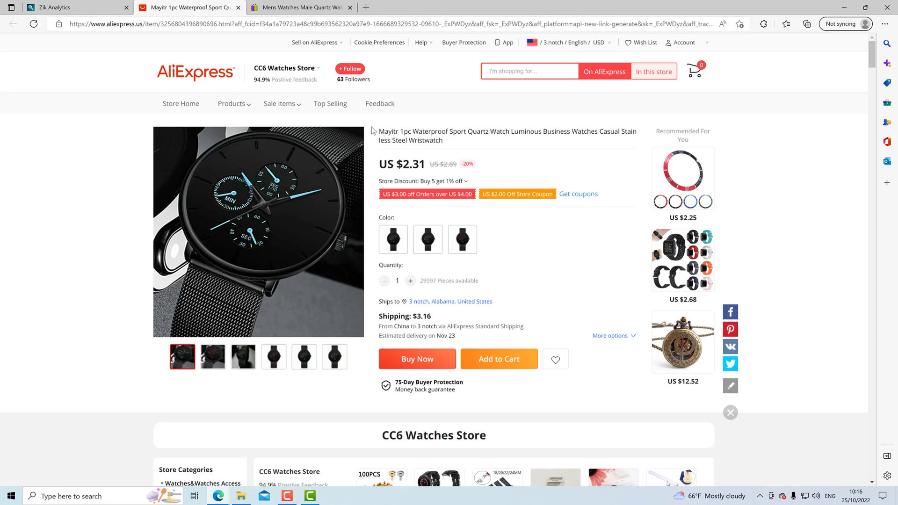
{"action": "double_click", "coordinate": [414, 164]}
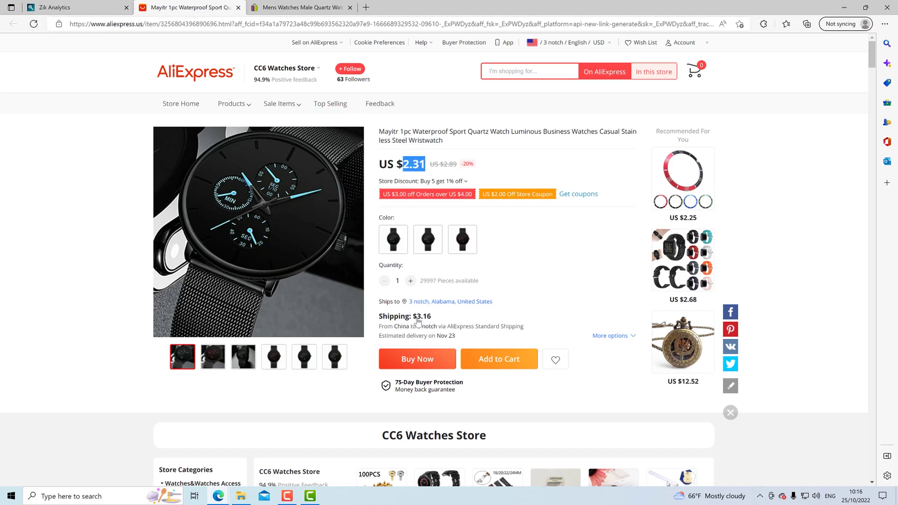
{"action": "left_click", "coordinate": [262, 7]}
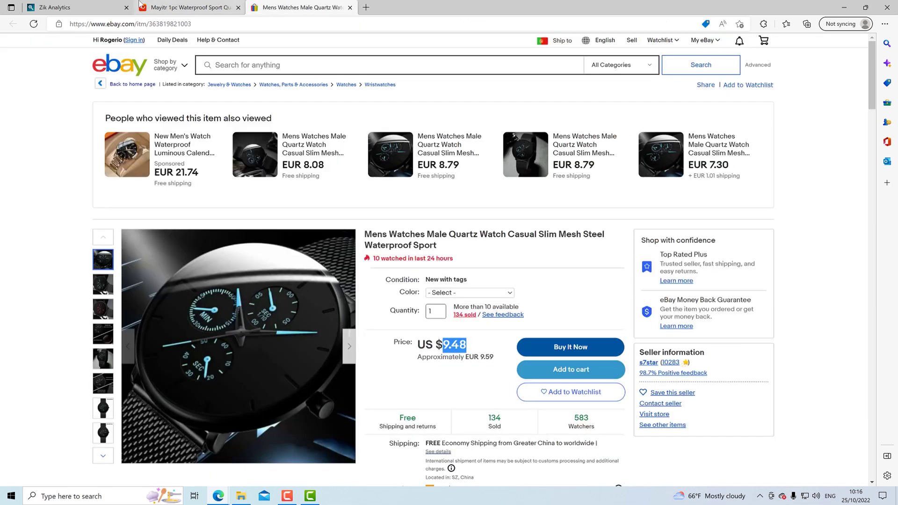
Return to Zik Analytics, review the prices and profits of the similar AliExpress watches, and close the comparison
{"action": "left_click", "coordinate": [82, 6]}
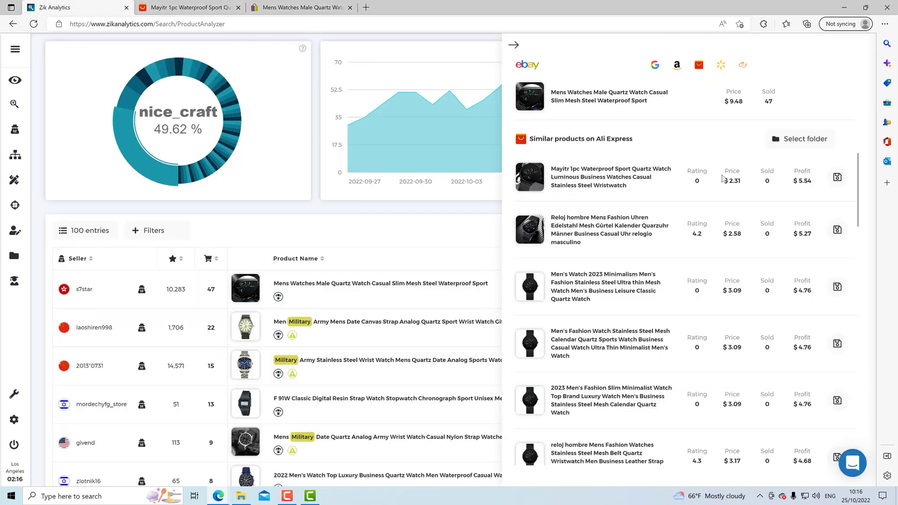
{"action": "left_click_drag", "start_coordinate": [806, 181], "coordinate": [794, 173]}
{"action": "scroll", "coordinate": [795, 174], "scroll_direction": "down", "scroll_amount": 7}
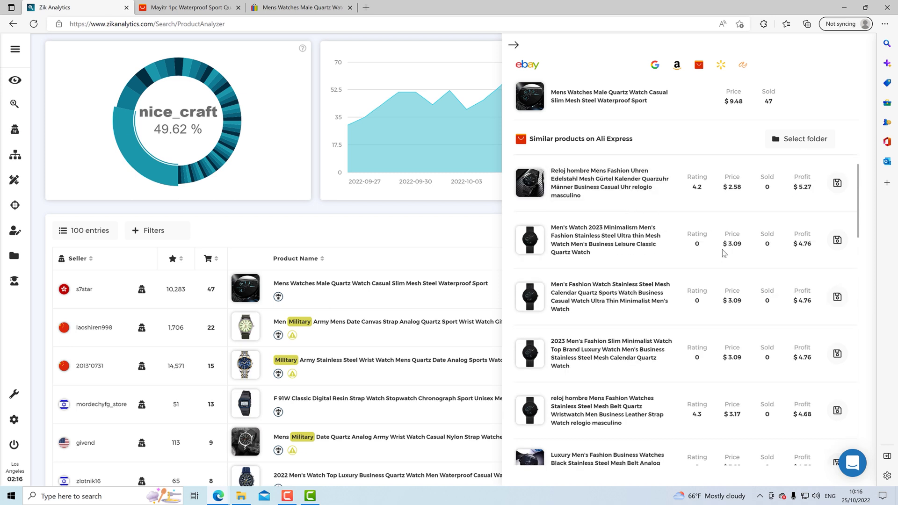
{"action": "scroll", "coordinate": [727, 252], "scroll_direction": "down", "scroll_amount": 6}
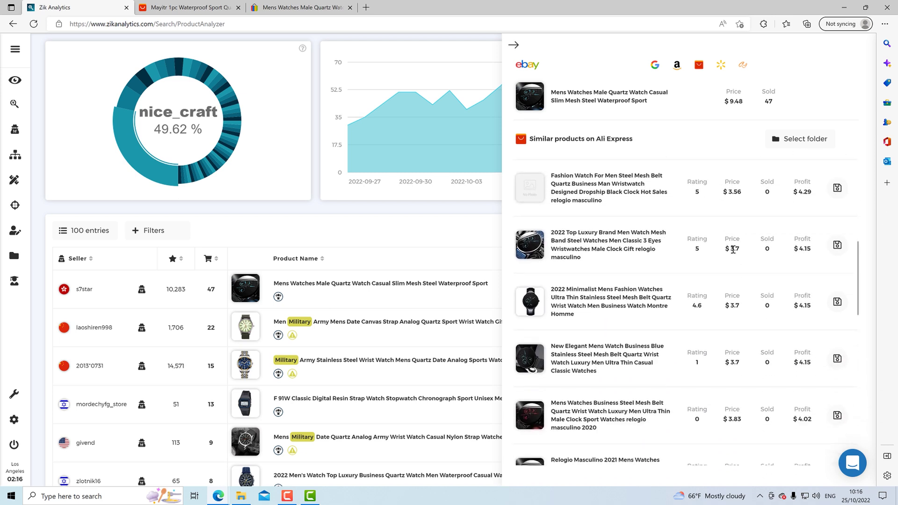
{"action": "scroll", "coordinate": [767, 257], "scroll_direction": "up", "scroll_amount": 13}
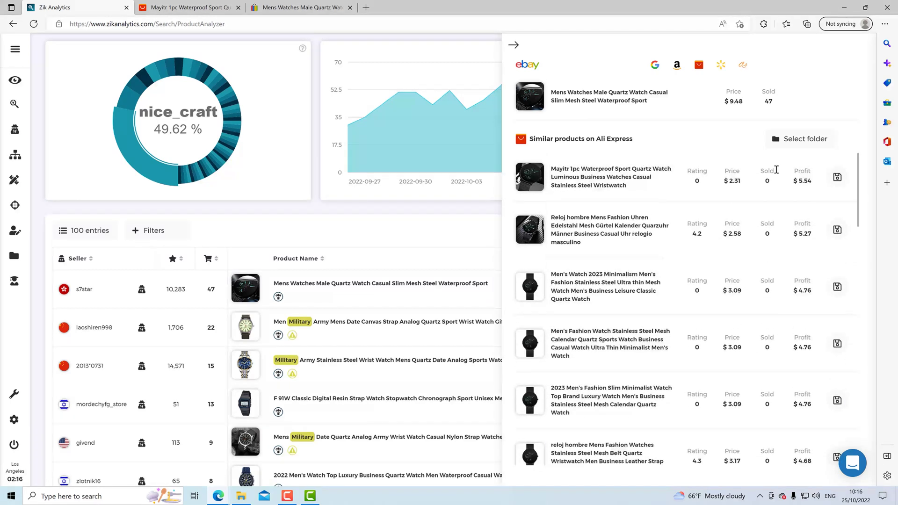
{"action": "scroll", "coordinate": [748, 266], "scroll_direction": "down", "scroll_amount": 2}
{"action": "scroll", "coordinate": [758, 264], "scroll_direction": "up", "scroll_amount": 2}
{"action": "left_click", "coordinate": [514, 46]}
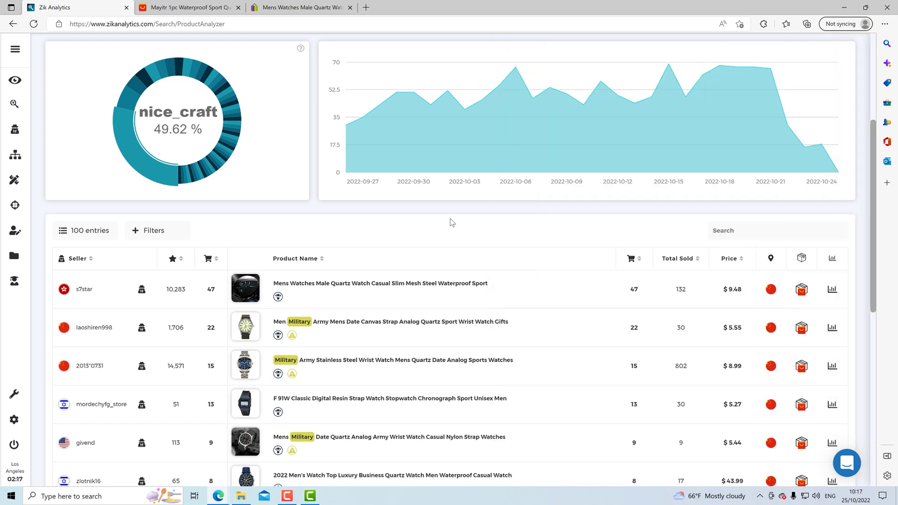
Open competitor research for the first watch's seller and examine the store statistics and best-selling products
{"action": "left_click", "coordinate": [142, 292]}
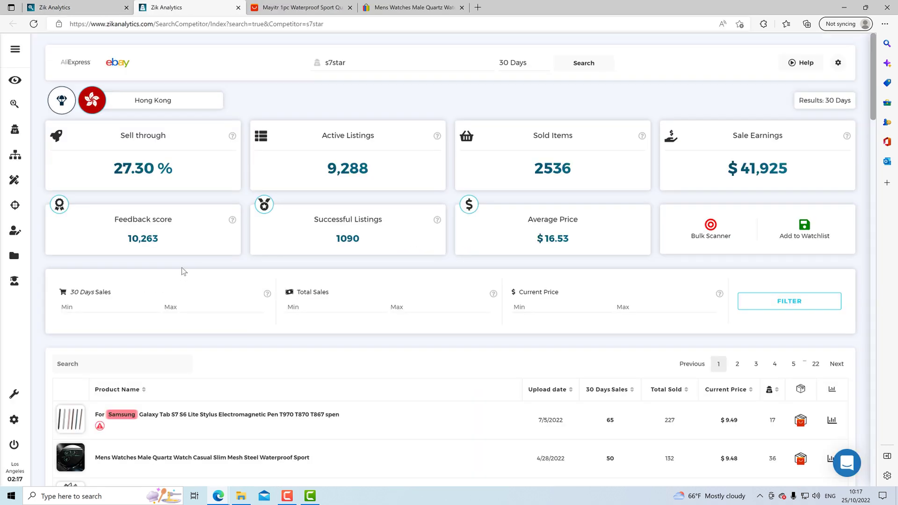
{"action": "scroll", "coordinate": [182, 269], "scroll_direction": "down", "scroll_amount": 2}
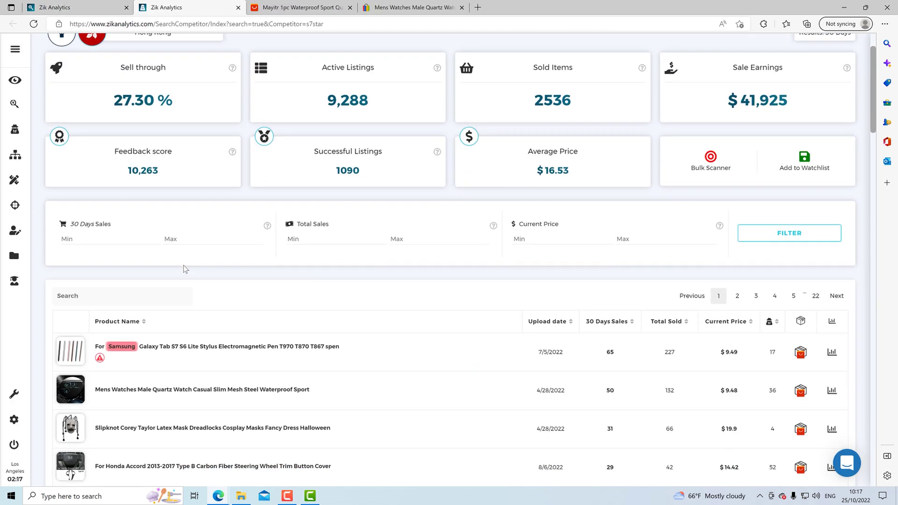
{"action": "scroll", "coordinate": [184, 265], "scroll_direction": "down", "scroll_amount": 2}
{"action": "scroll", "coordinate": [185, 267], "scroll_direction": "up", "scroll_amount": 4}
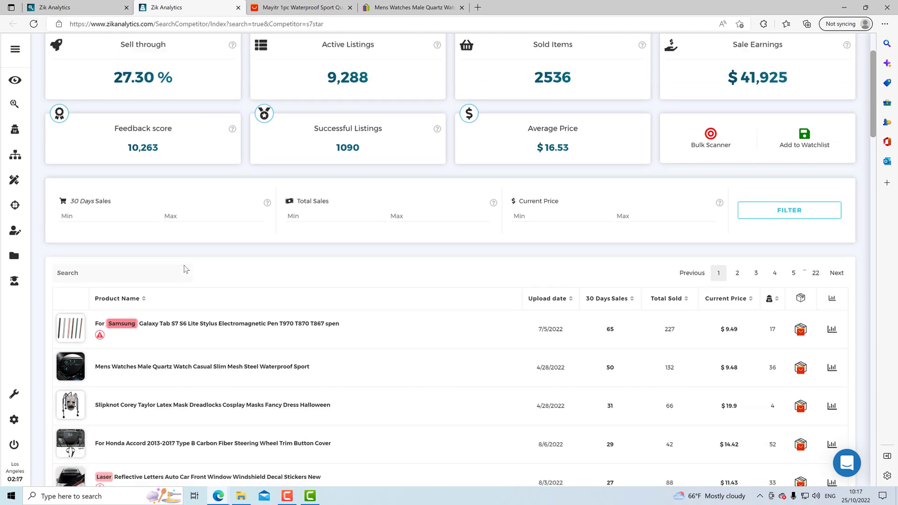
{"action": "scroll", "coordinate": [183, 256], "scroll_direction": "down", "scroll_amount": 4}
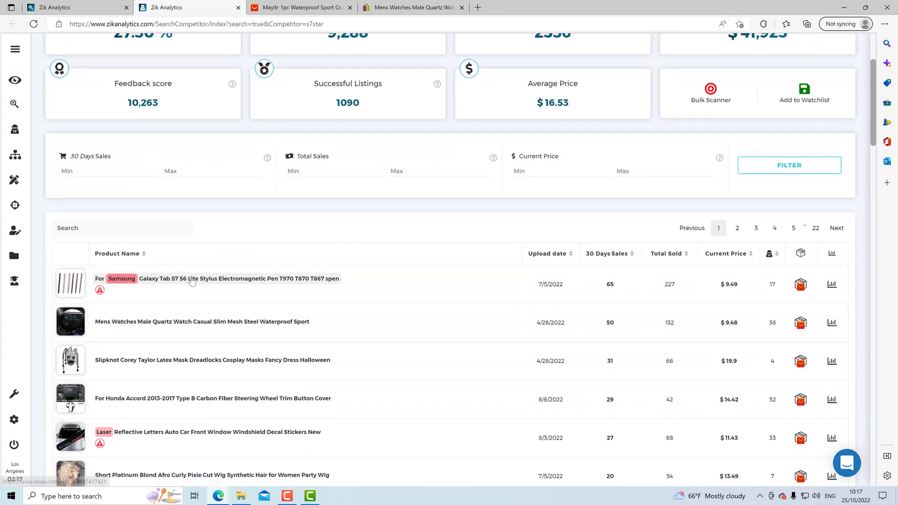
{"action": "scroll", "coordinate": [200, 283], "scroll_direction": "down", "scroll_amount": 4}
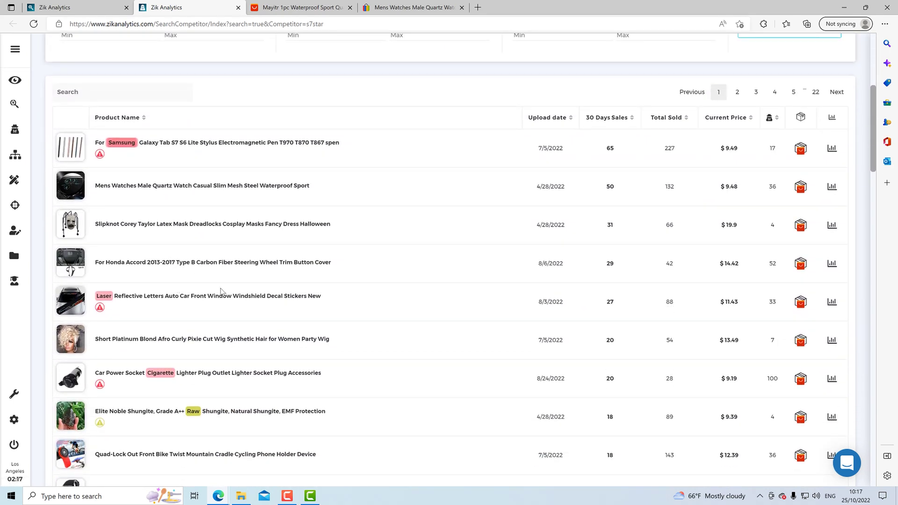
{"action": "scroll", "coordinate": [221, 291], "scroll_direction": "down", "scroll_amount": 4}
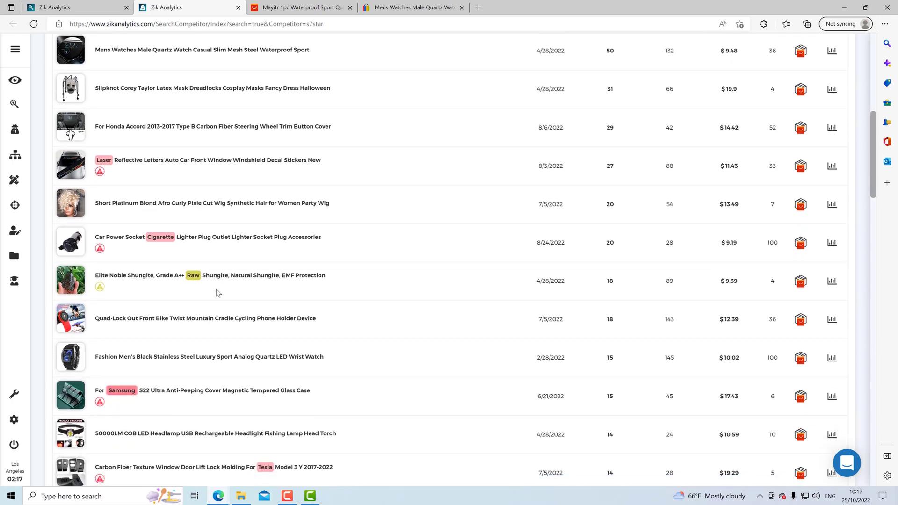
{"action": "scroll", "coordinate": [701, 456], "scroll_direction": "down", "scroll_amount": 2}
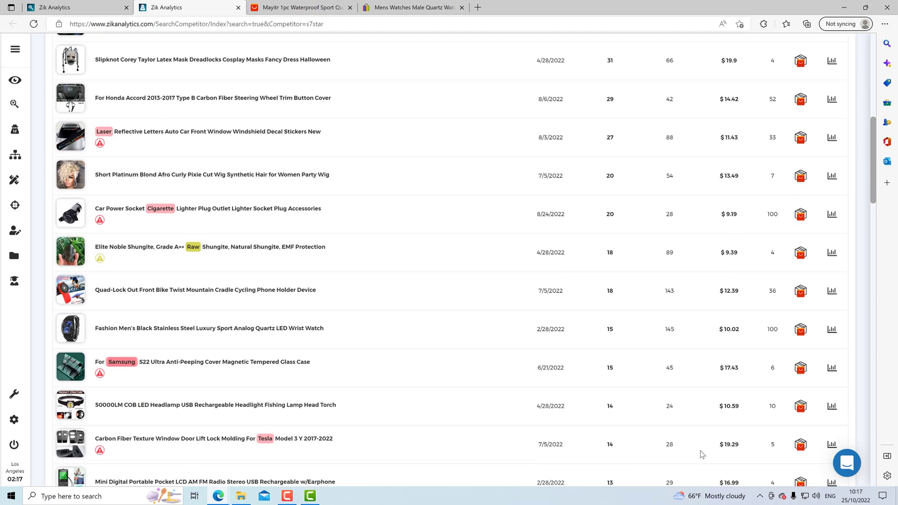
Return to the seller's summary statistics and check the Successful Listings figure
{"action": "scroll", "coordinate": [582, 382], "scroll_direction": "up", "scroll_amount": 12}
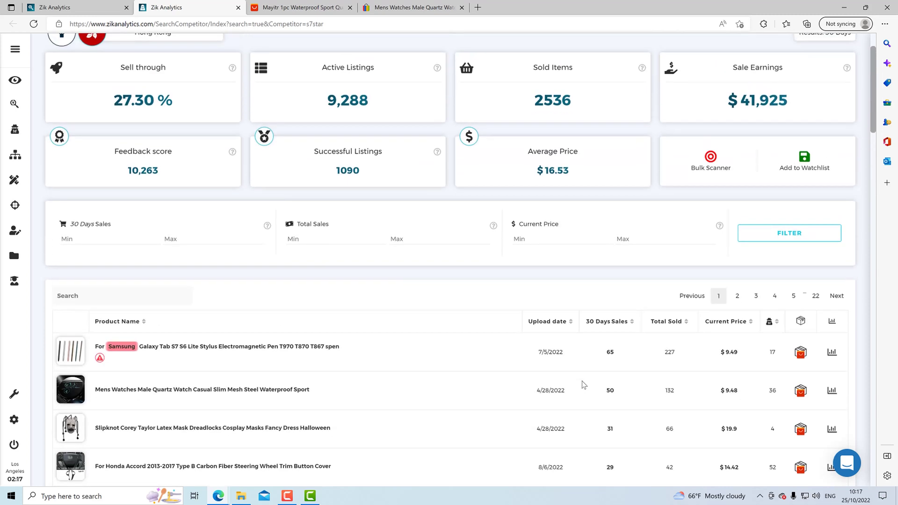
{"action": "scroll", "coordinate": [619, 423], "scroll_direction": "up", "scroll_amount": 2}
{"action": "left_click_drag", "start_coordinate": [364, 235], "coordinate": [338, 239]}
{"action": "double_click", "coordinate": [332, 220]}
{"action": "left_click", "coordinate": [363, 239]}
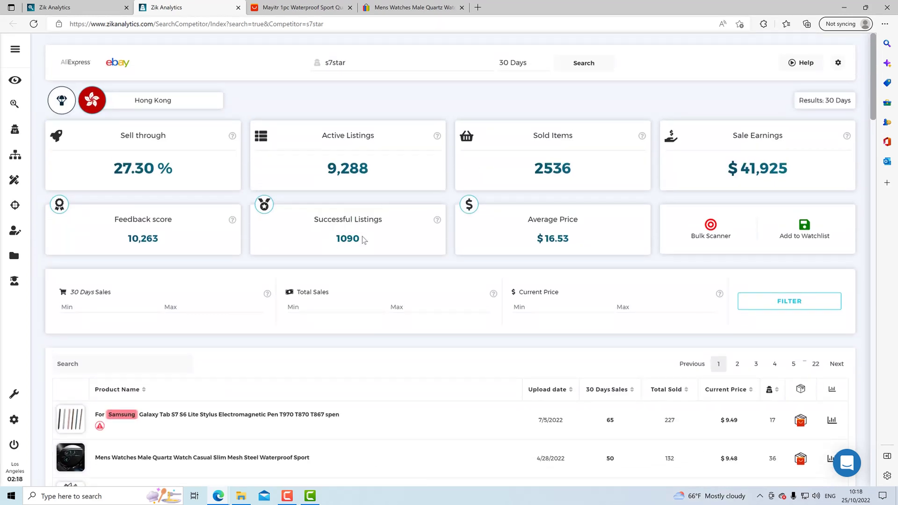
Look up similar AliExpress products for the seller's Fashion Men's Black Stainless Steel LED wrist watch, compare them with the listing, and close the comparison
{"action": "scroll", "coordinate": [364, 239], "scroll_direction": "down", "scroll_amount": 4}
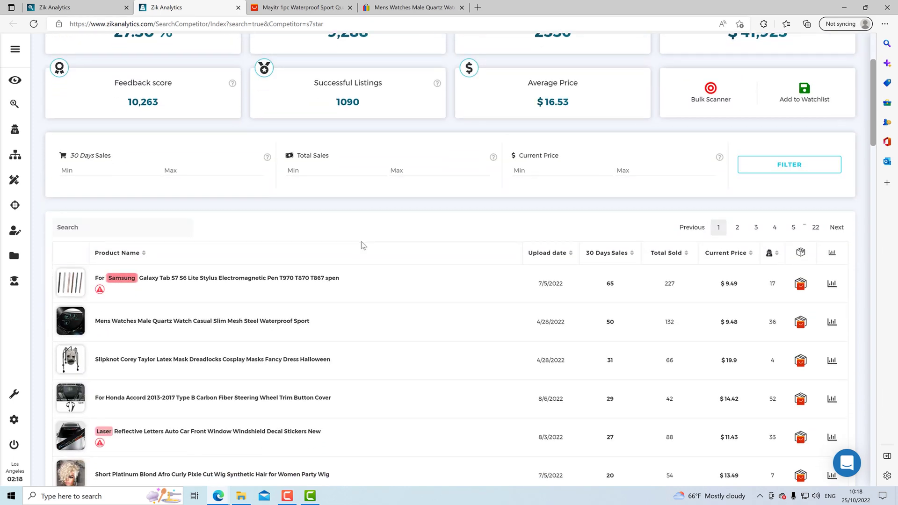
{"action": "scroll", "coordinate": [348, 250], "scroll_direction": "down", "scroll_amount": 6}
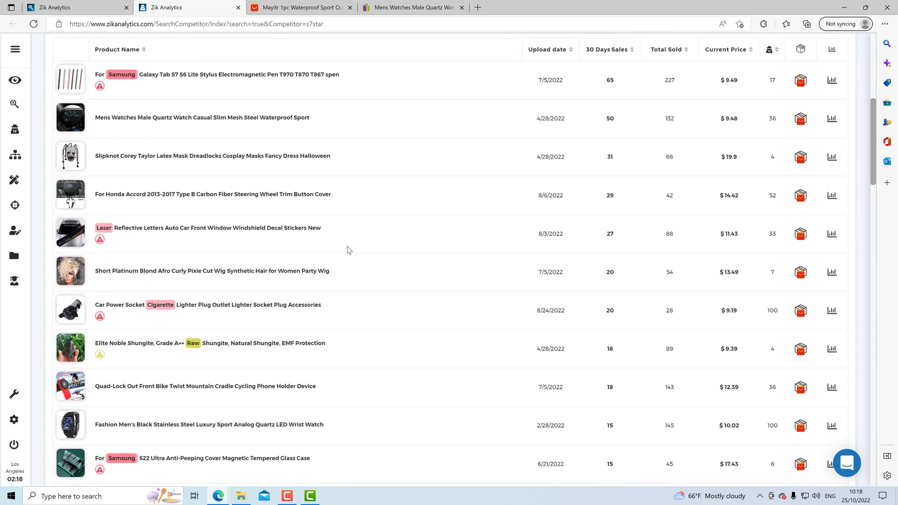
{"action": "scroll", "coordinate": [348, 250], "scroll_direction": "down", "scroll_amount": 2}
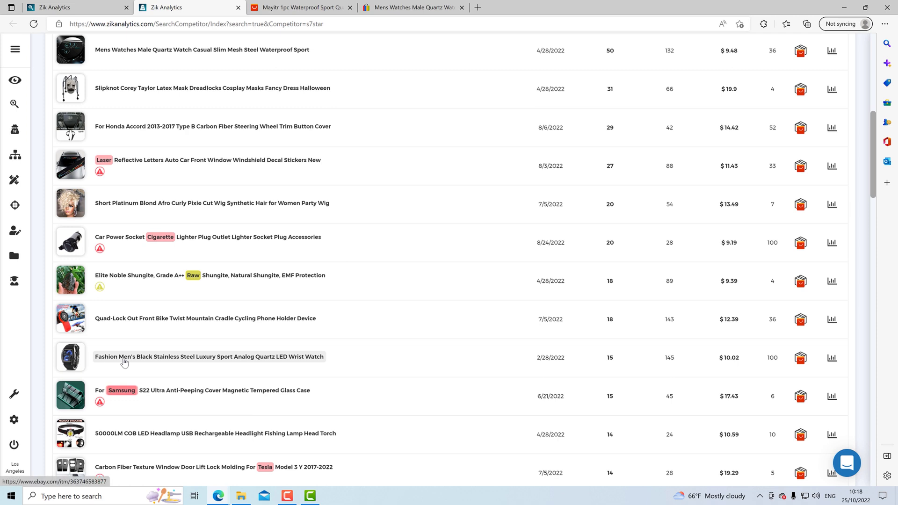
{"action": "left_click", "coordinate": [800, 359]}
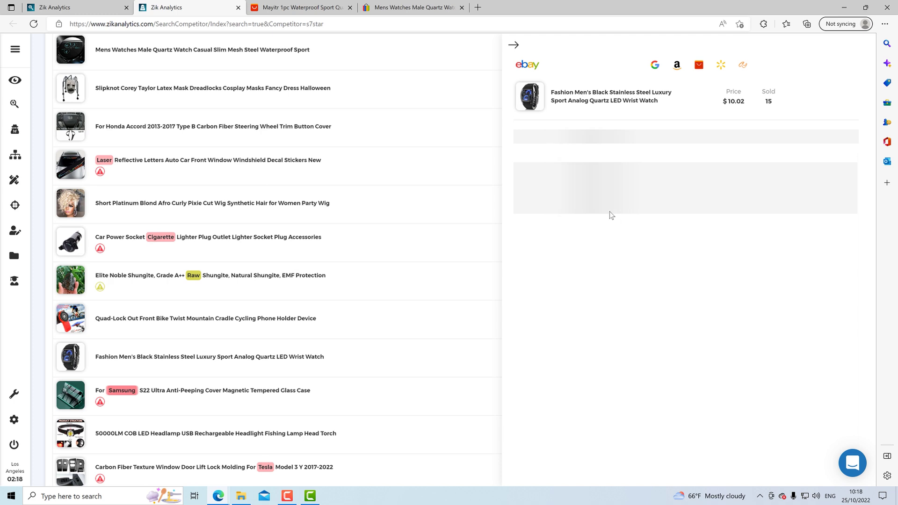
{"action": "mouse_move", "coordinate": [535, 93]}
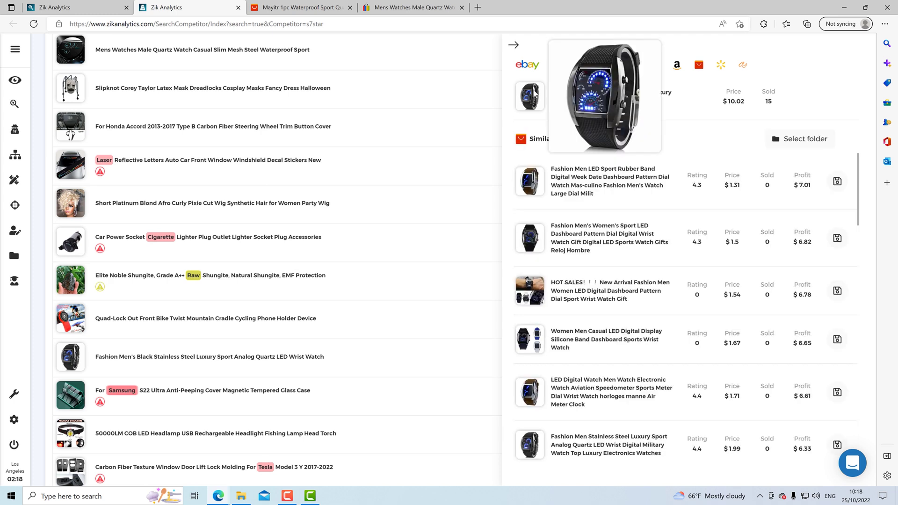
{"action": "mouse_move", "coordinate": [556, 436]}
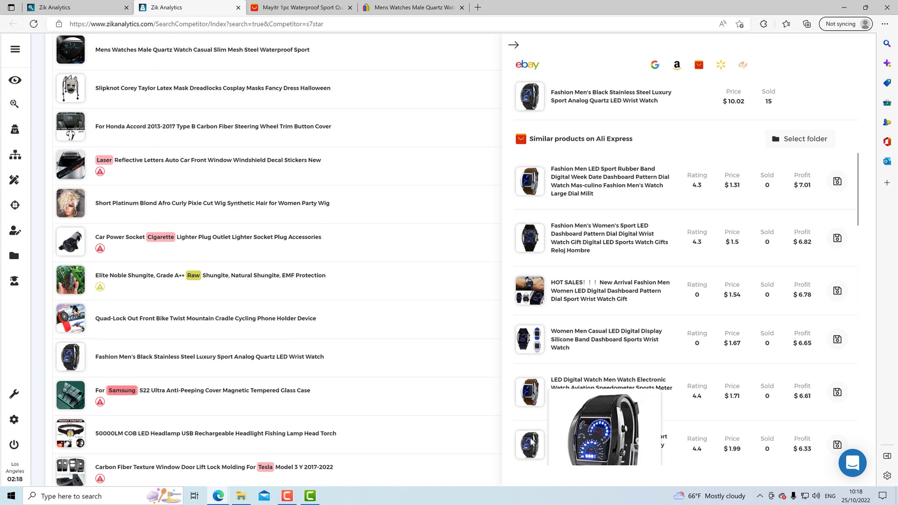
{"action": "scroll", "coordinate": [531, 442], "scroll_direction": "down", "scroll_amount": 2}
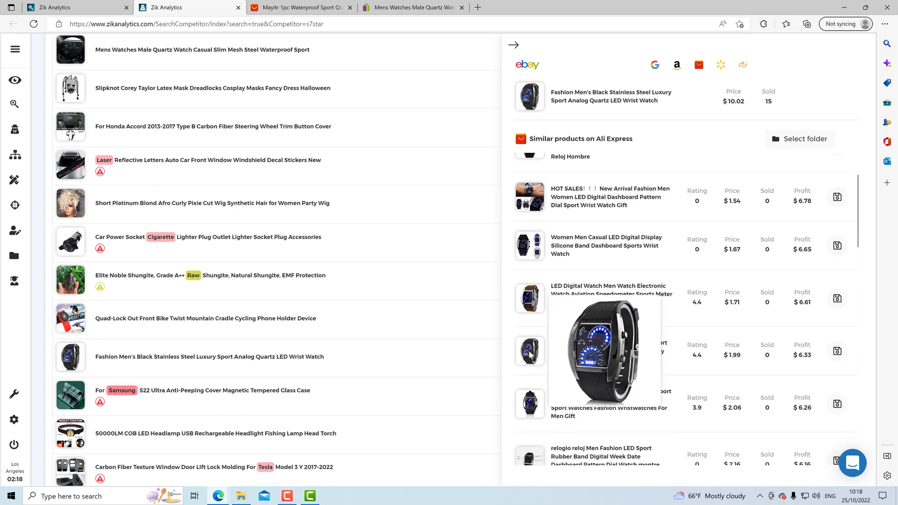
{"action": "scroll", "coordinate": [531, 354], "scroll_direction": "up", "scroll_amount": 2}
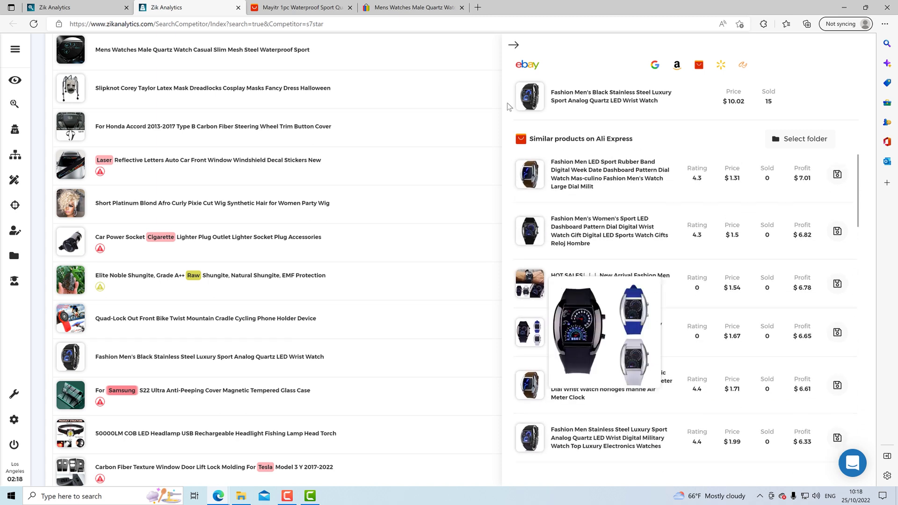
{"action": "left_click", "coordinate": [515, 45]}
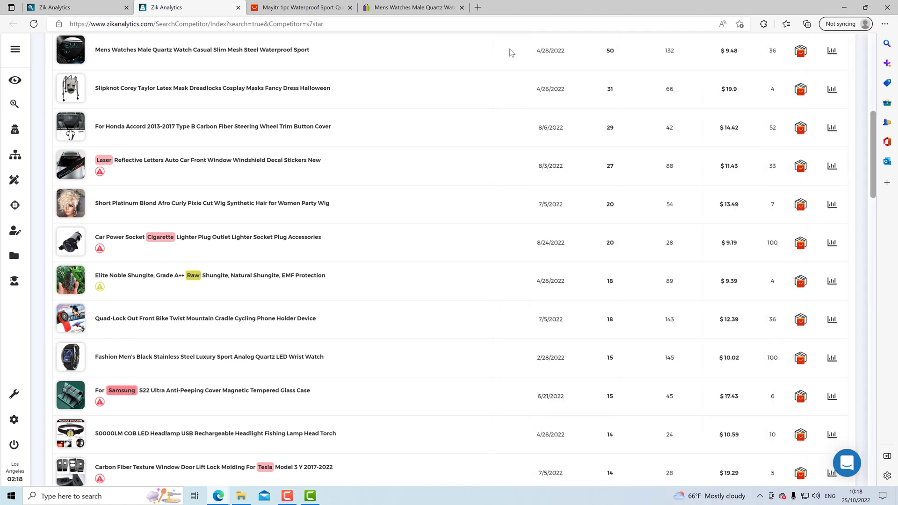
Check the AliExpress matches for the seller's Samsung Galaxy Tab pen and Mens Watches Male Quartz listings, closing each comparison, and review the best sellers
{"action": "scroll", "coordinate": [675, 230], "scroll_direction": "up", "scroll_amount": 6}
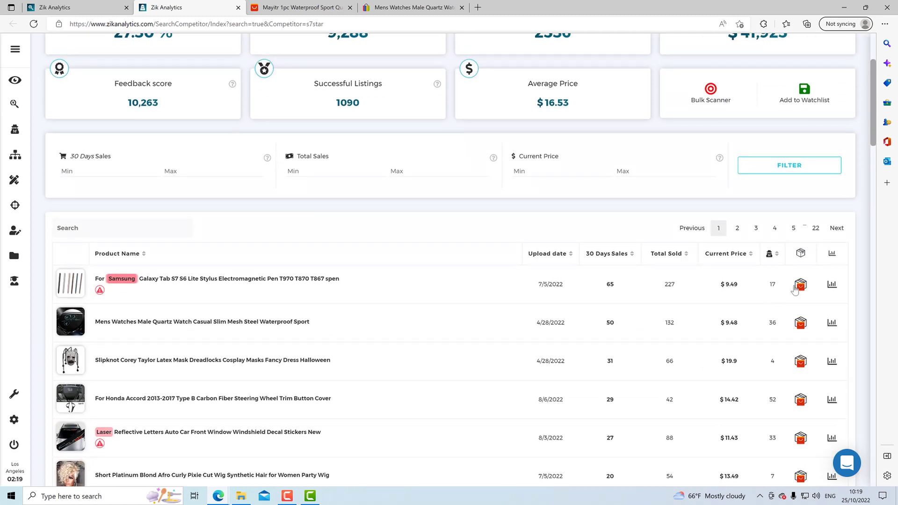
{"action": "scroll", "coordinate": [797, 292], "scroll_direction": "up", "scroll_amount": 2}
{"action": "left_click", "coordinate": [801, 357]}
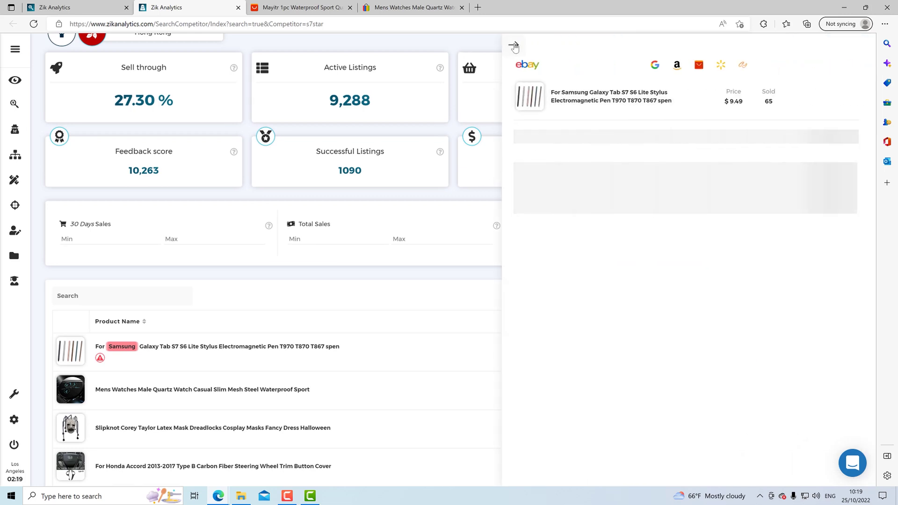
{"action": "left_click", "coordinate": [514, 46]}
{"action": "scroll", "coordinate": [374, 280], "scroll_direction": "down", "scroll_amount": 5}
{"action": "left_click", "coordinate": [801, 188]}
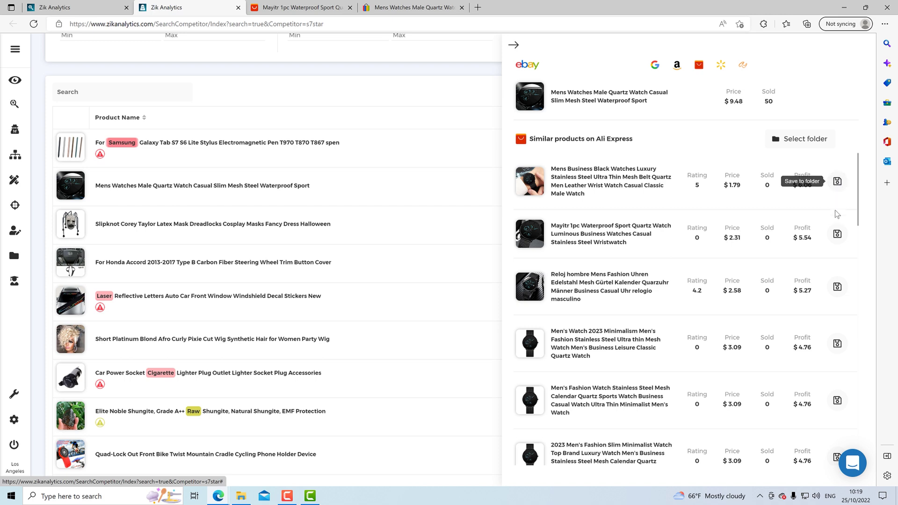
{"action": "left_click", "coordinate": [513, 44]}
{"action": "scroll", "coordinate": [250, 220], "scroll_direction": "down", "scroll_amount": 6}
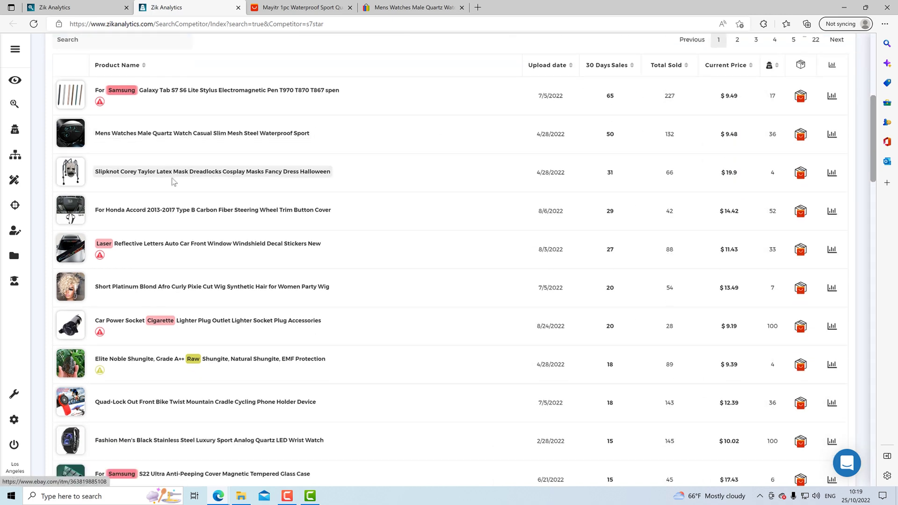
{"action": "scroll", "coordinate": [280, 262], "scroll_direction": "up", "scroll_amount": 6}
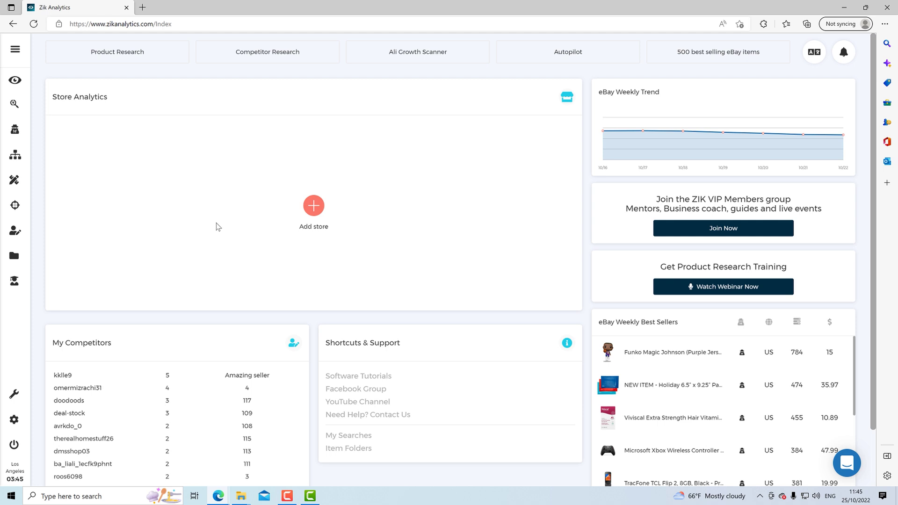
Set the supplier source website to cjdropshipping.com in the quick settings
{"action": "left_click", "coordinate": [14, 396]}
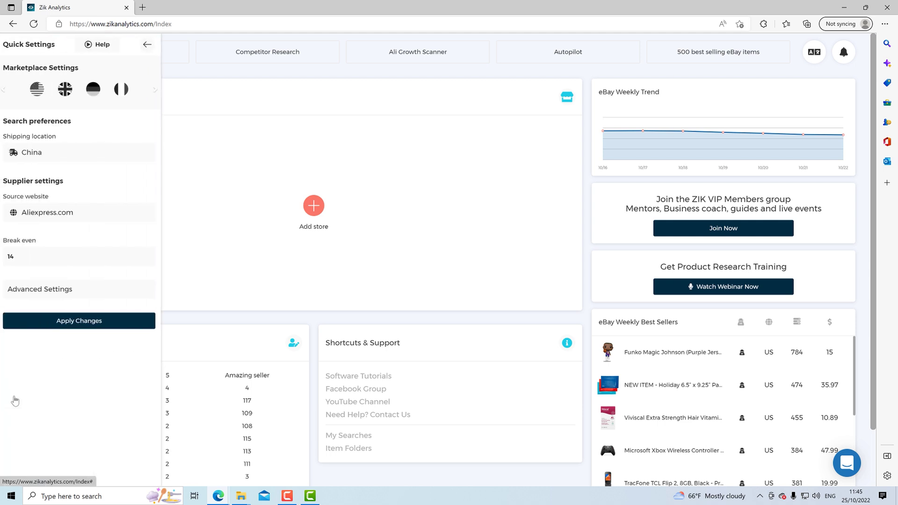
{"action": "left_click", "coordinate": [53, 216]}
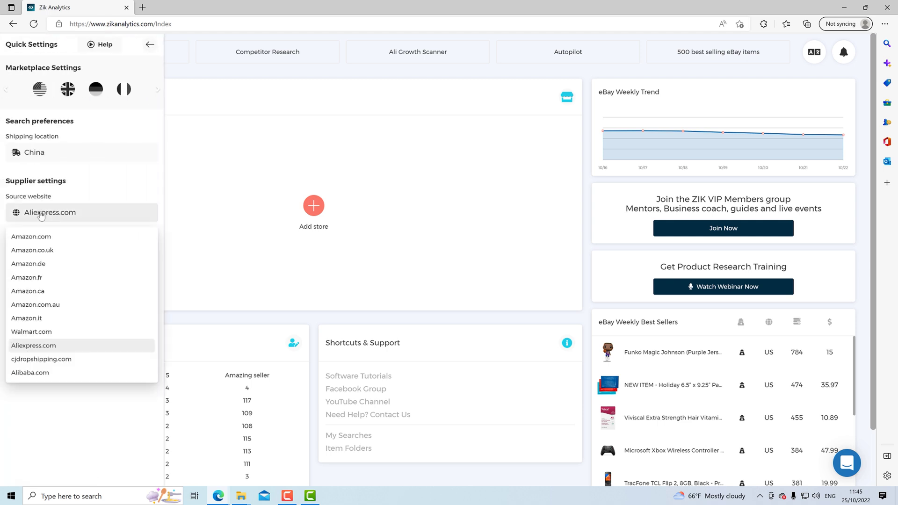
{"action": "left_click", "coordinate": [70, 361]}
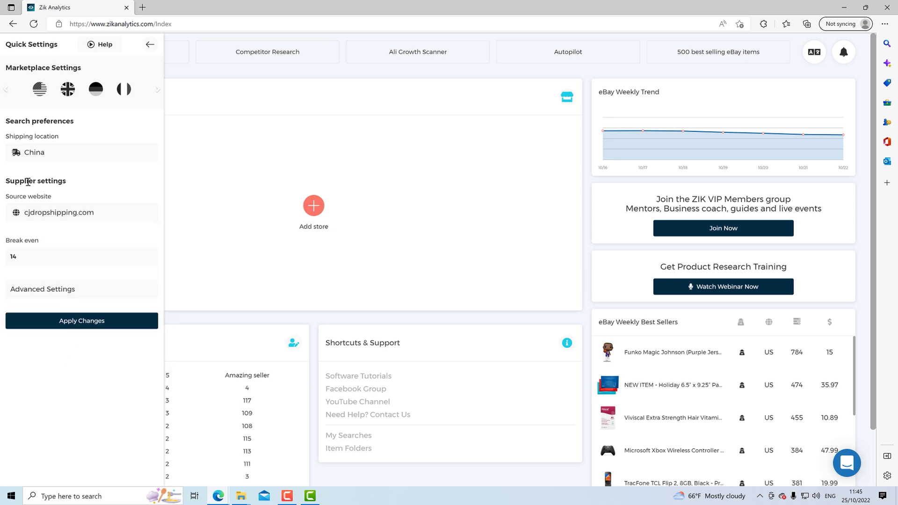
Set the shipping location in the search preferences to All Locations
{"action": "left_click", "coordinate": [34, 153]}
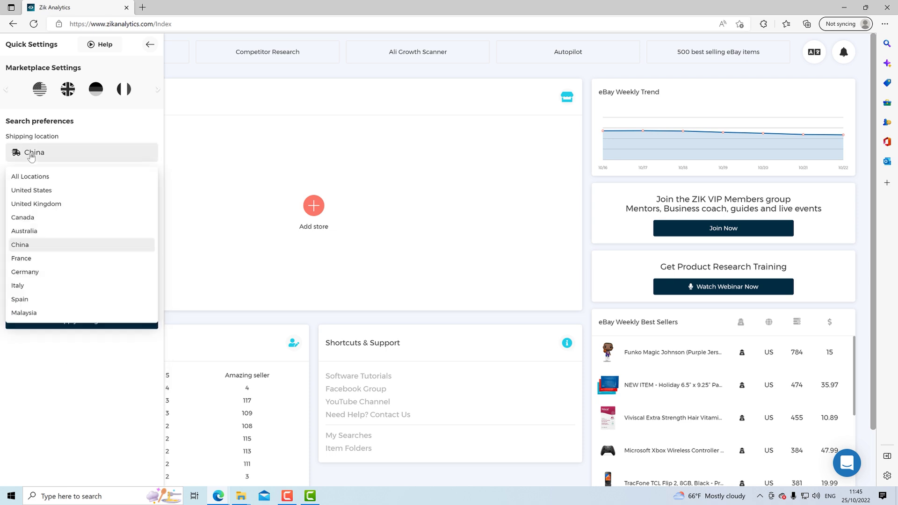
{"action": "left_click", "coordinate": [94, 139]}
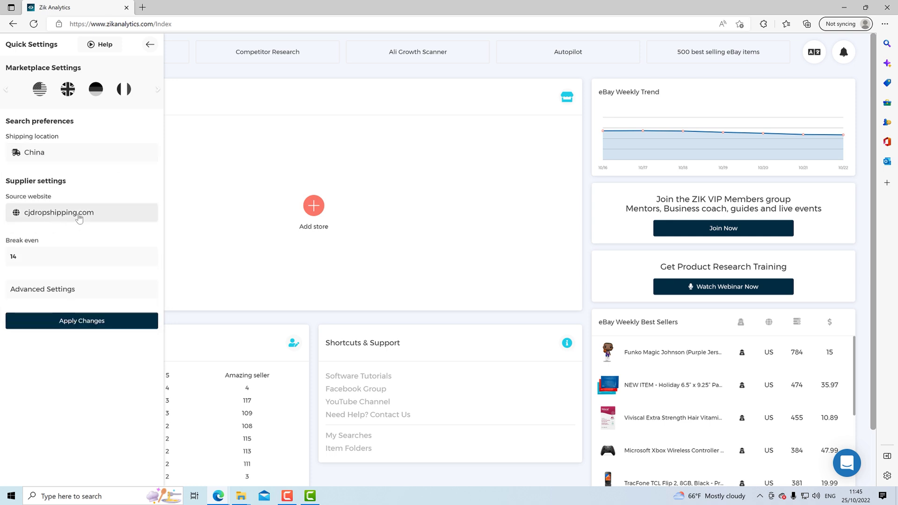
{"action": "left_click", "coordinate": [98, 159]}
{"action": "left_click", "coordinate": [66, 176]}
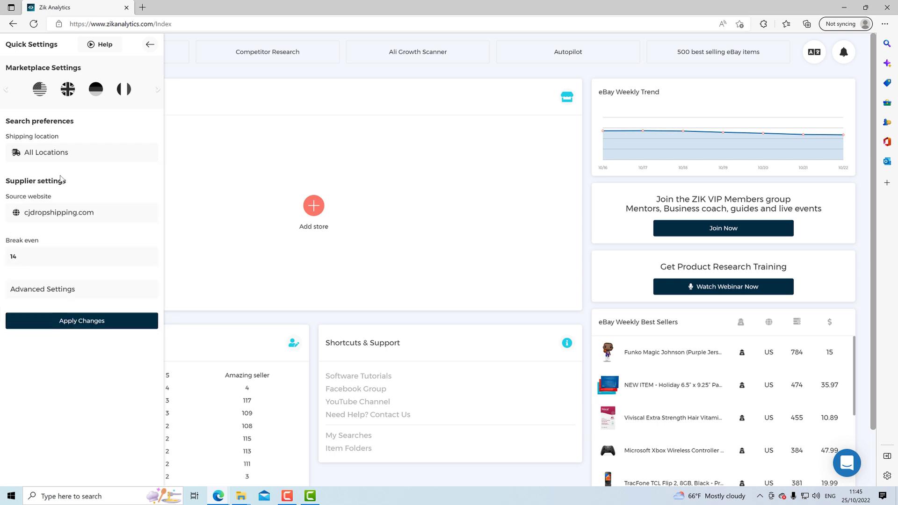
Set the shipping location to United States and apply the changed settings
{"action": "left_click", "coordinate": [47, 158]}
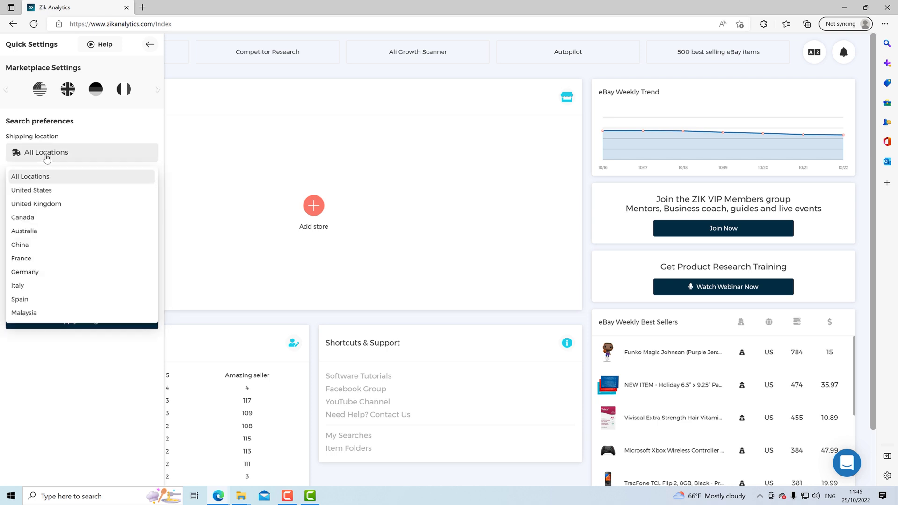
{"action": "left_click", "coordinate": [60, 191]}
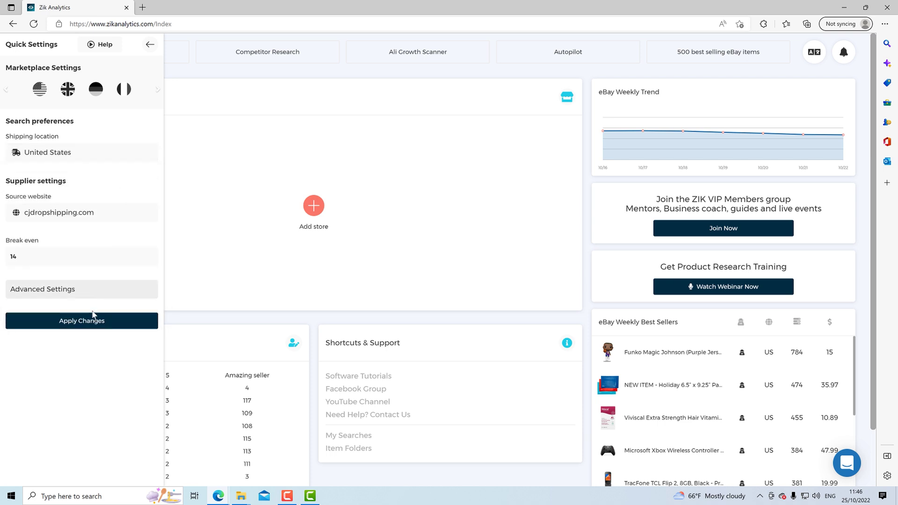
{"action": "left_click", "coordinate": [75, 327]}
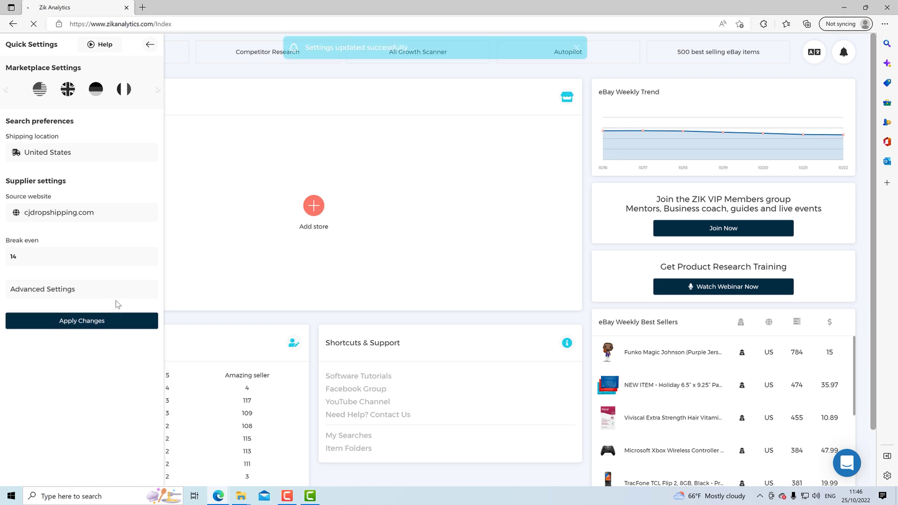
Open product research and run an eBay search for "man watch"
{"action": "left_click", "coordinate": [20, 109]}
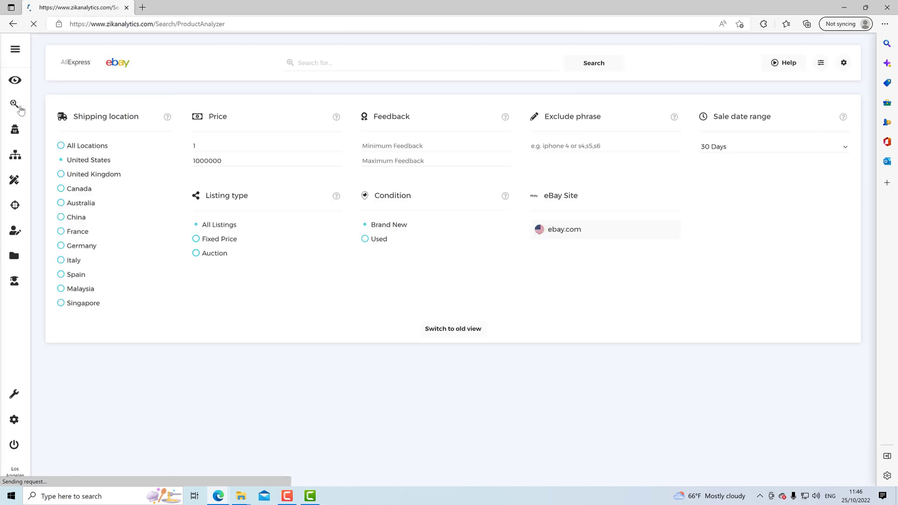
{"action": "left_click", "coordinate": [430, 62]}
{"action": "type", "text": "man watch"}
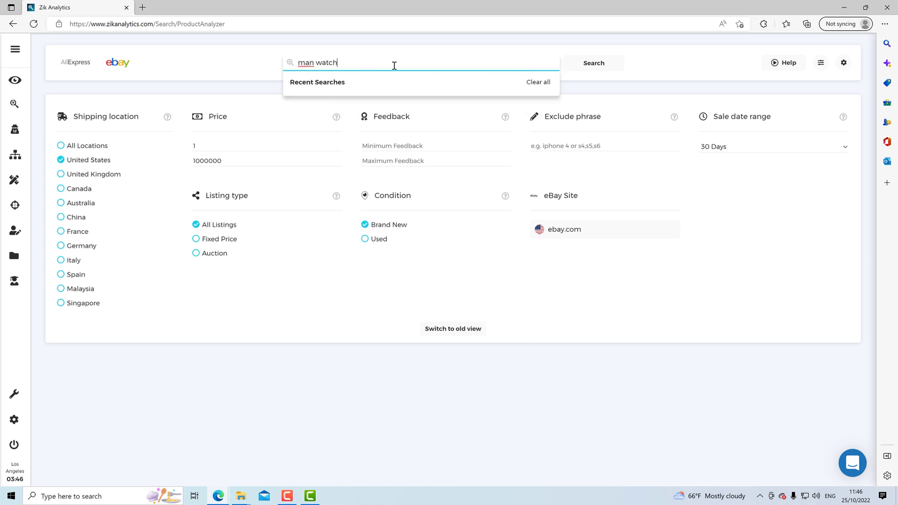
{"action": "key", "text": "Return"}
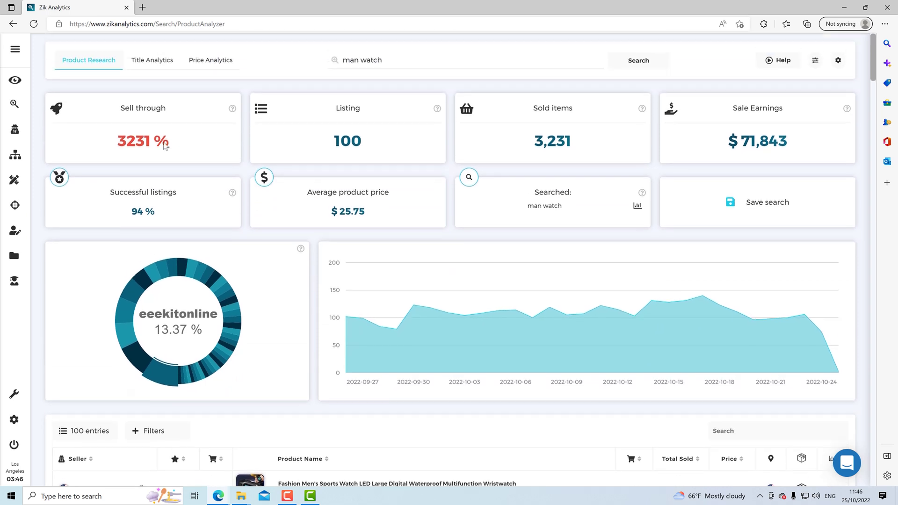
Examine the search statistics for sell-through, sold items, sale earnings and successful listings, plus the charts below them
{"action": "left_click_drag", "start_coordinate": [115, 149], "coordinate": [180, 143]}
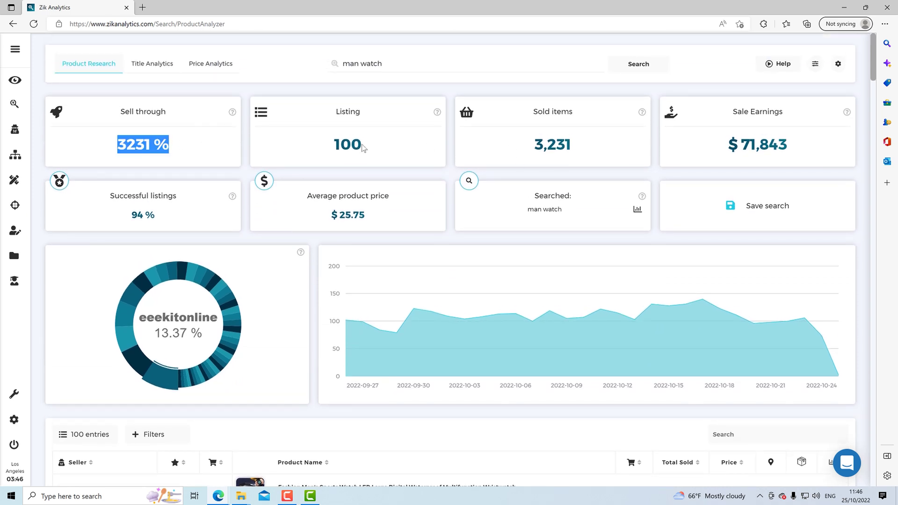
{"action": "left_click_drag", "start_coordinate": [526, 151], "coordinate": [593, 149]}
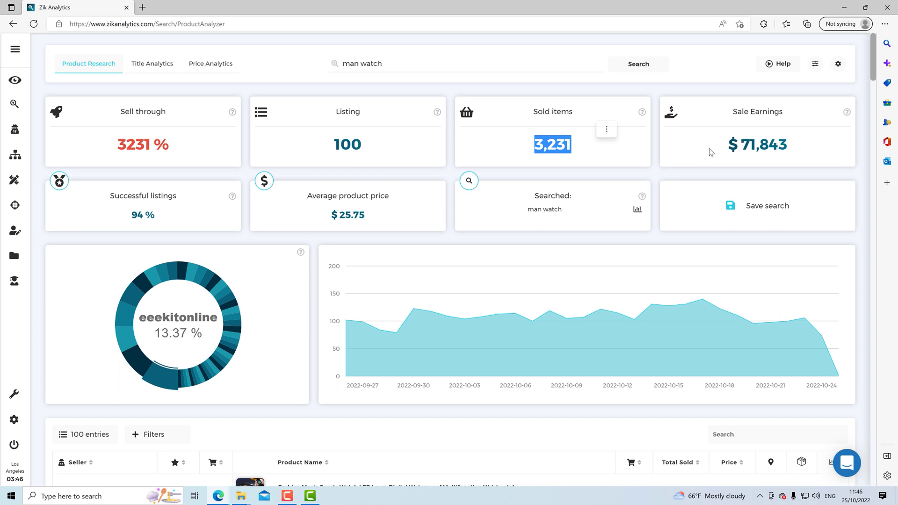
{"action": "left_click_drag", "start_coordinate": [717, 149], "coordinate": [811, 147]}
{"action": "left_click_drag", "start_coordinate": [162, 214], "coordinate": [127, 215]}
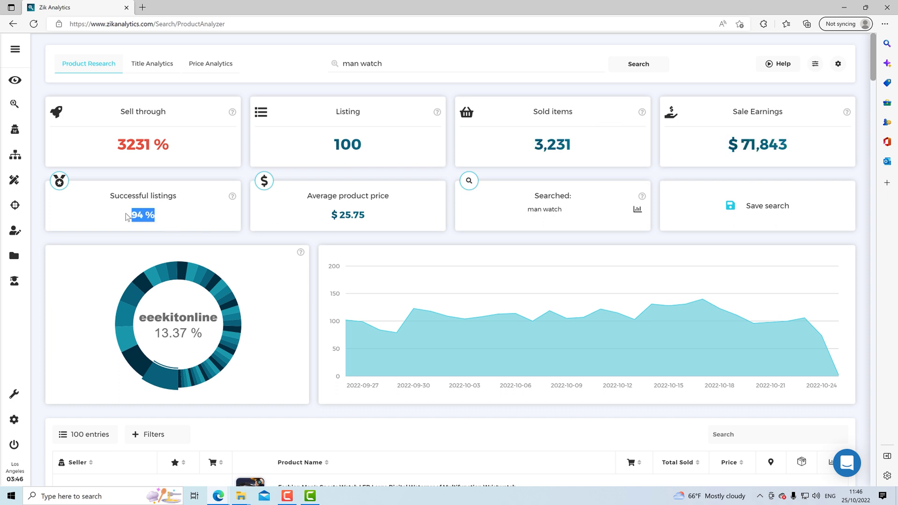
{"action": "scroll", "coordinate": [193, 216], "scroll_direction": "down", "scroll_amount": 1}
{"action": "scroll", "coordinate": [193, 216], "scroll_direction": "down", "scroll_amount": 1}
{"action": "left_click_drag", "start_coordinate": [316, 126], "coordinate": [378, 149]}
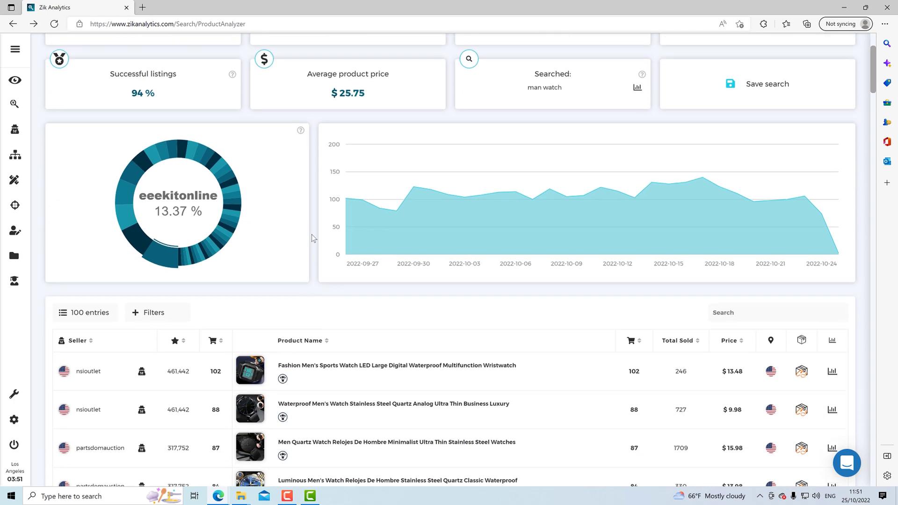
Review the first watch's total sold, price and item location in the product results, and look through the other US listings
{"action": "scroll", "coordinate": [311, 234], "scroll_direction": "down", "scroll_amount": 1}
{"action": "scroll", "coordinate": [253, 187], "scroll_direction": "down", "scroll_amount": 2}
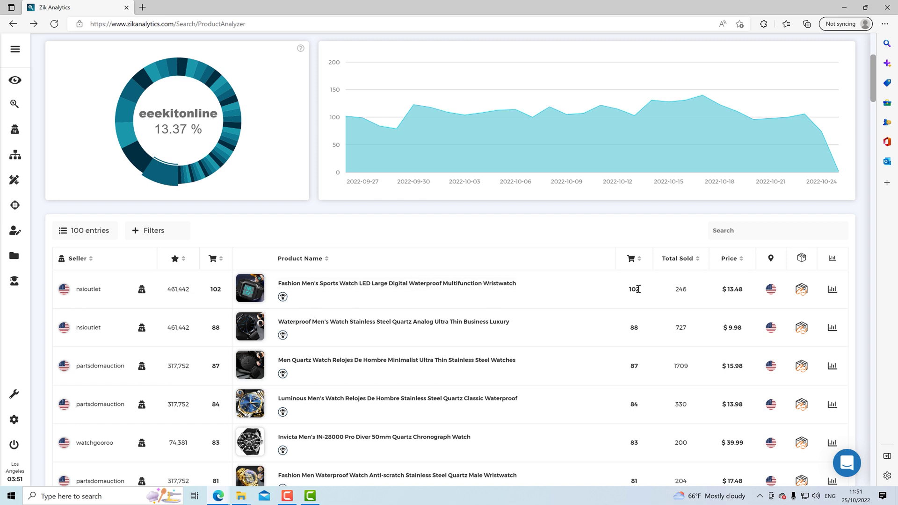
{"action": "left_click_drag", "start_coordinate": [691, 291], "coordinate": [678, 288]}
{"action": "left_click", "coordinate": [690, 292]}
{"action": "left_click_drag", "start_coordinate": [723, 289], "coordinate": [750, 290]}
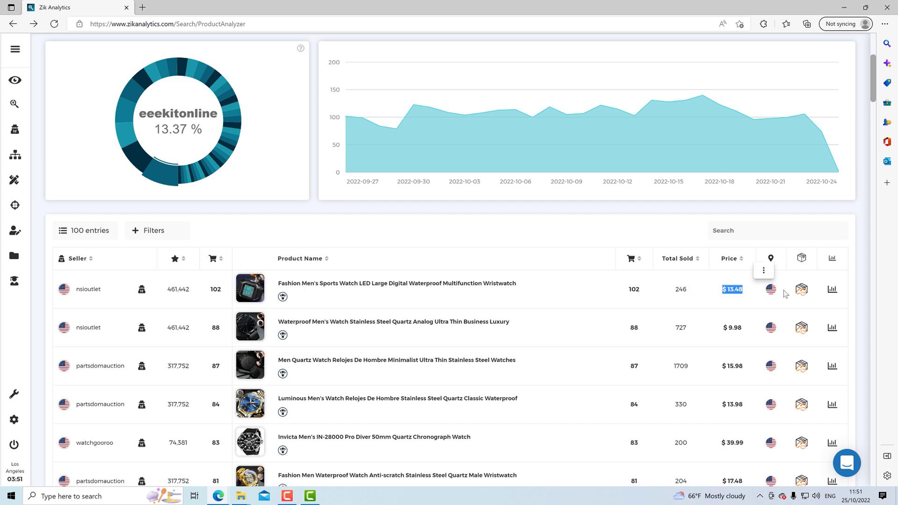
{"action": "left_click", "coordinate": [789, 247]}
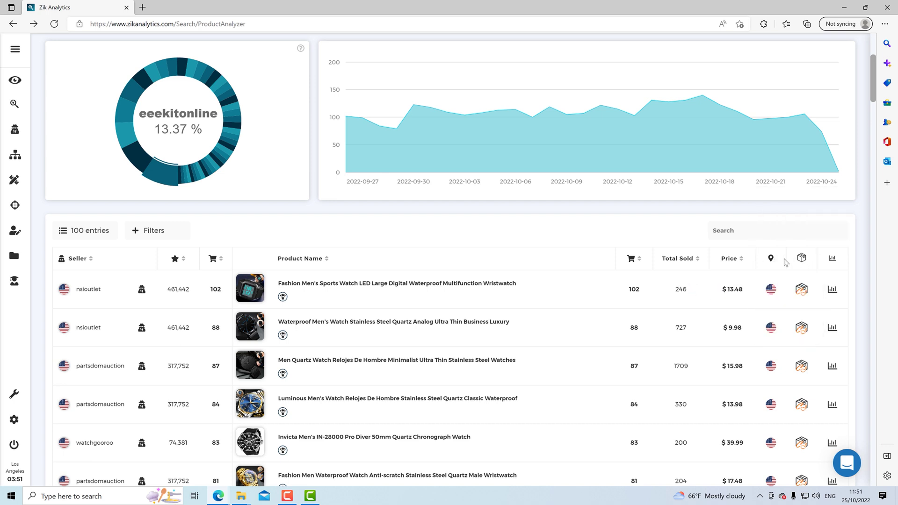
{"action": "mouse_move", "coordinate": [773, 293]}
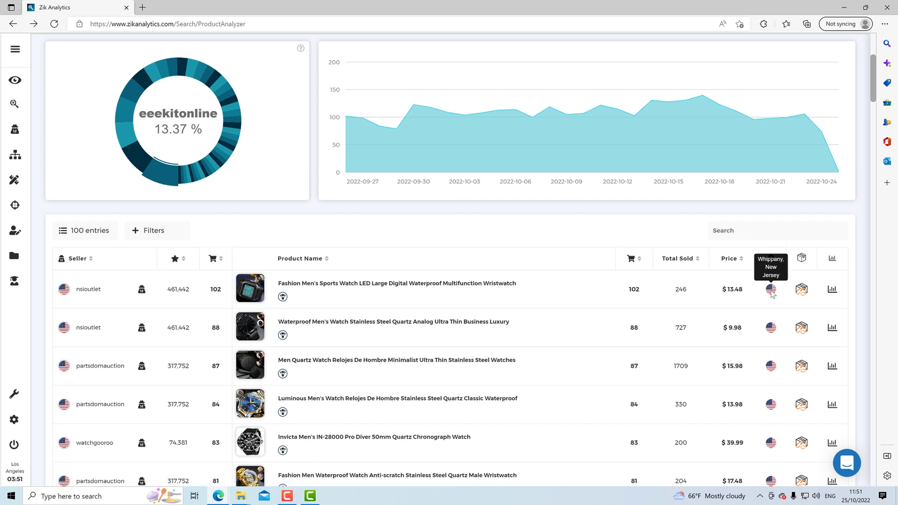
{"action": "scroll", "coordinate": [772, 290], "scroll_direction": "down", "scroll_amount": 5}
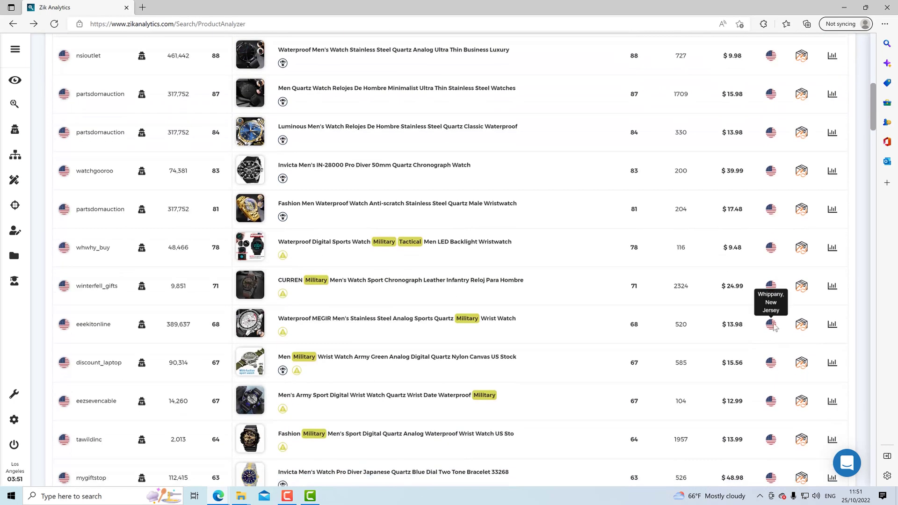
Open the supplier matches for the first watch in the results and compare its picture with the first similar CJdropshipping product
{"action": "mouse_move", "coordinate": [770, 368]}
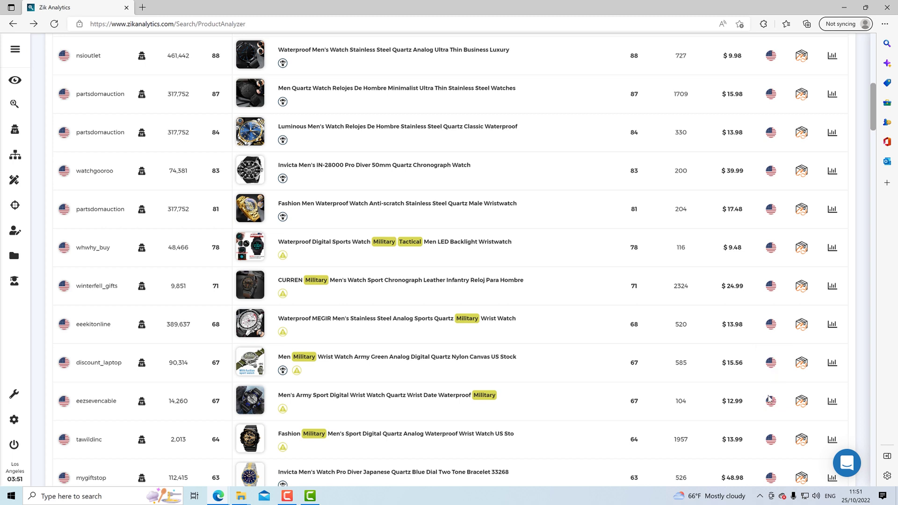
{"action": "mouse_move", "coordinate": [771, 406]}
{"action": "scroll", "coordinate": [771, 406], "scroll_direction": "up", "scroll_amount": 7}
{"action": "scroll", "coordinate": [816, 291], "scroll_direction": "down", "scroll_amount": 2}
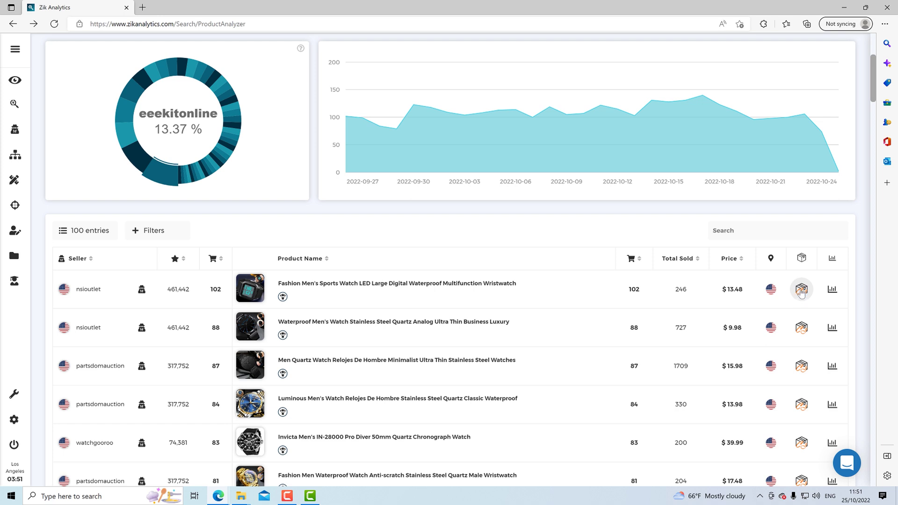
{"action": "left_click", "coordinate": [801, 290]}
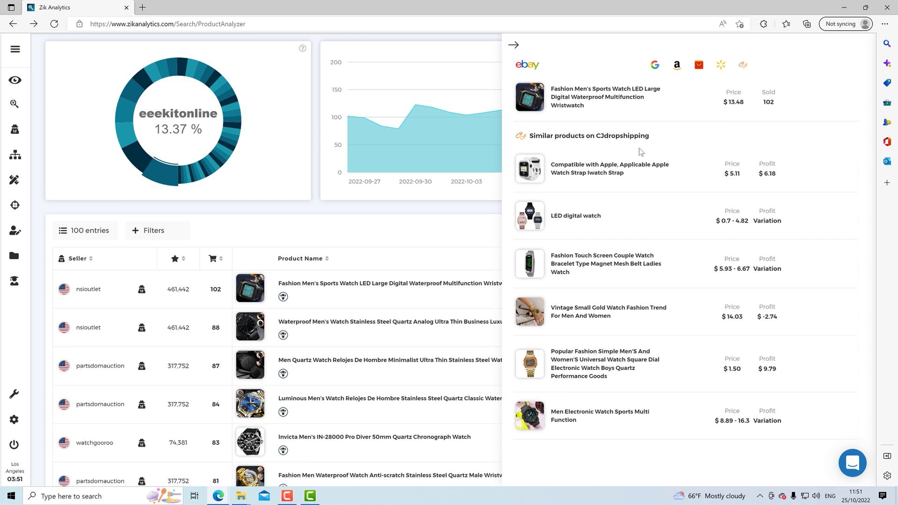
{"action": "mouse_move", "coordinate": [519, 104]}
{"action": "mouse_move", "coordinate": [517, 180]}
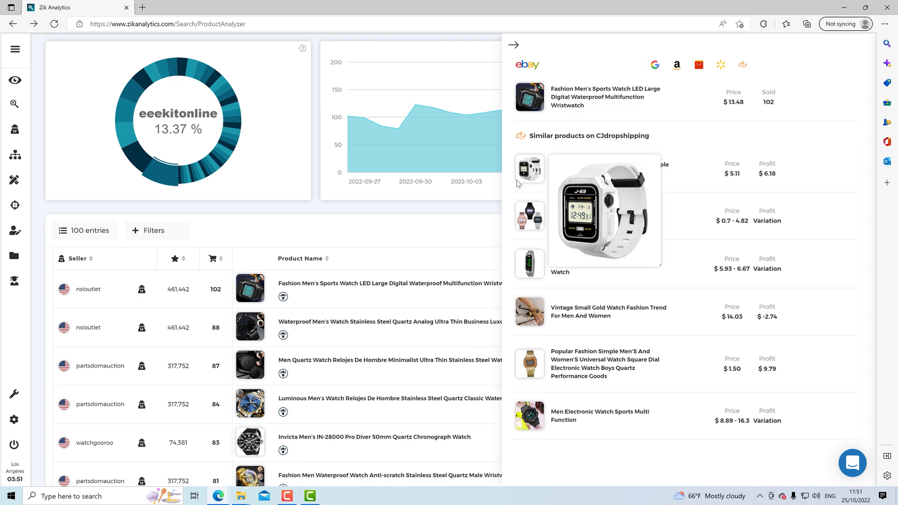
Open the eBay listing of the Fashion Men's Sports Watch in a new tab and check its price and last-24-hour sales
{"action": "right_click", "coordinate": [597, 106]}
{"action": "left_click", "coordinate": [604, 47]}
{"action": "left_click", "coordinate": [190, 7]}
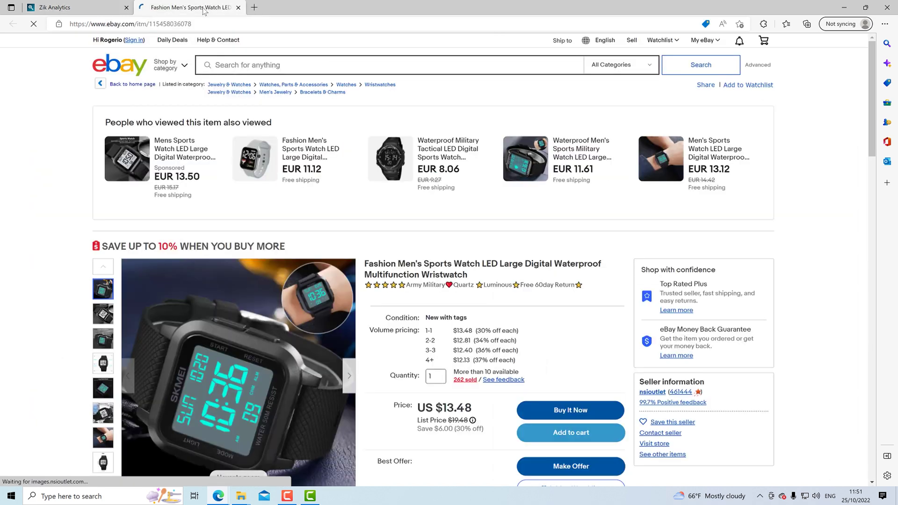
{"action": "scroll", "coordinate": [429, 307], "scroll_direction": "down", "scroll_amount": 2}
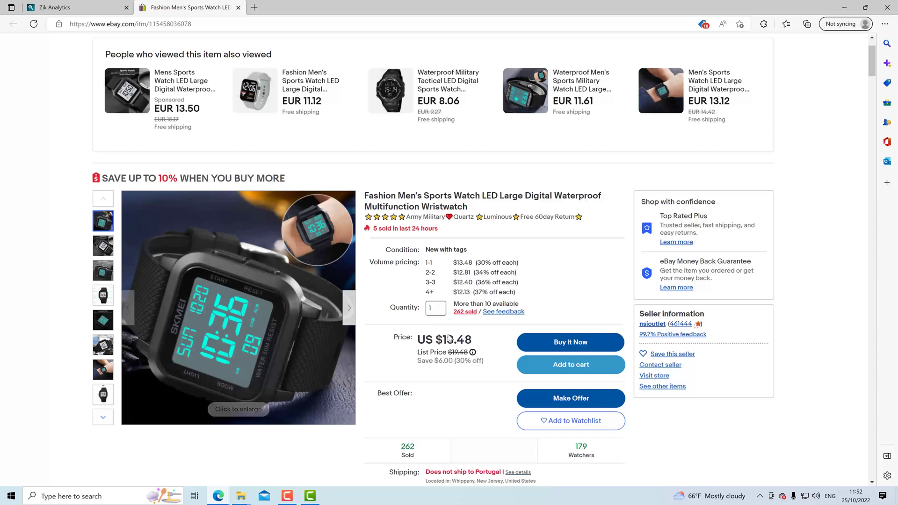
{"action": "left_click_drag", "start_coordinate": [469, 335], "coordinate": [427, 350]}
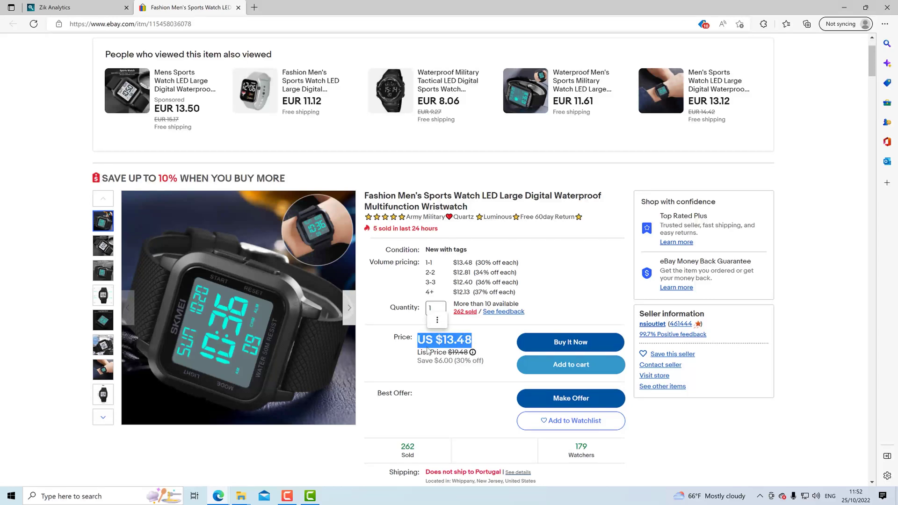
{"action": "key", "text": "ctrl+c"}
{"action": "left_click", "coordinate": [420, 239]}
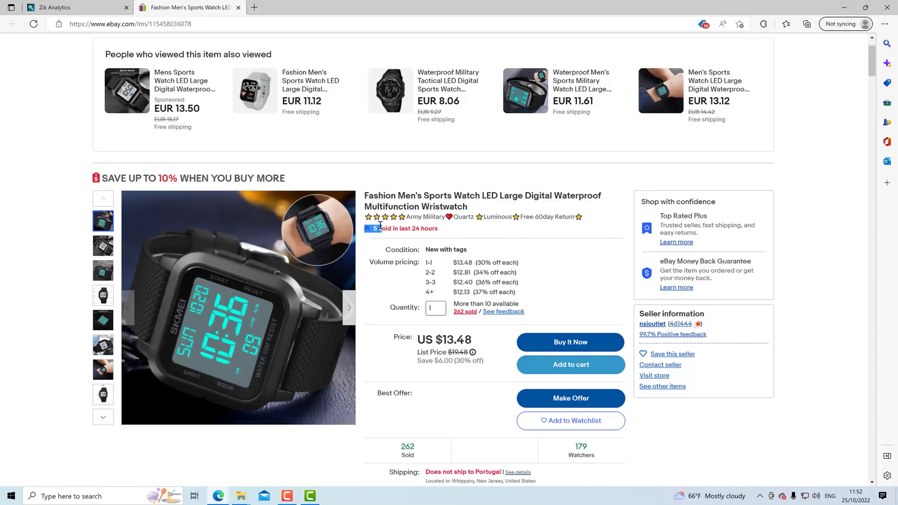
Open the first similar product, the Apple-compatible watch strap, on CJdropshipping from Zik Analytics and check its product price and shipping fee
{"action": "key", "text": "ctrl+Tab"}
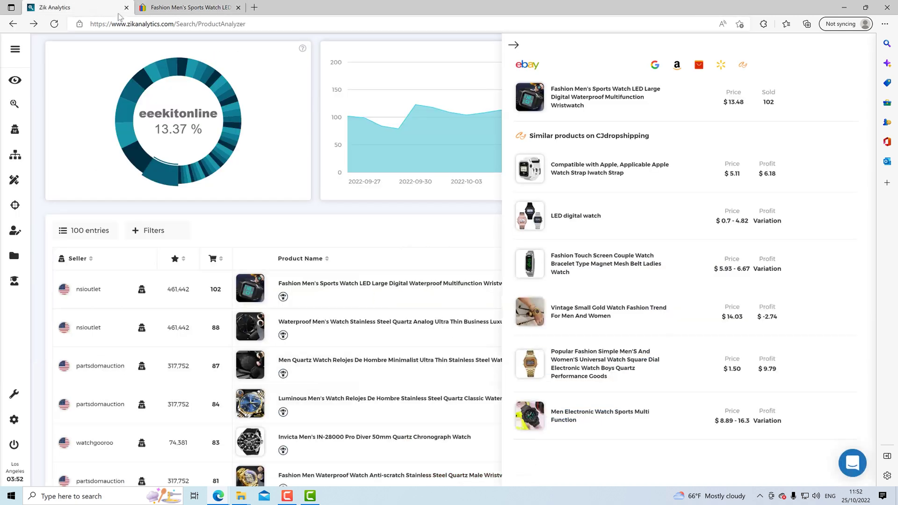
{"action": "left_click", "coordinate": [598, 172]}
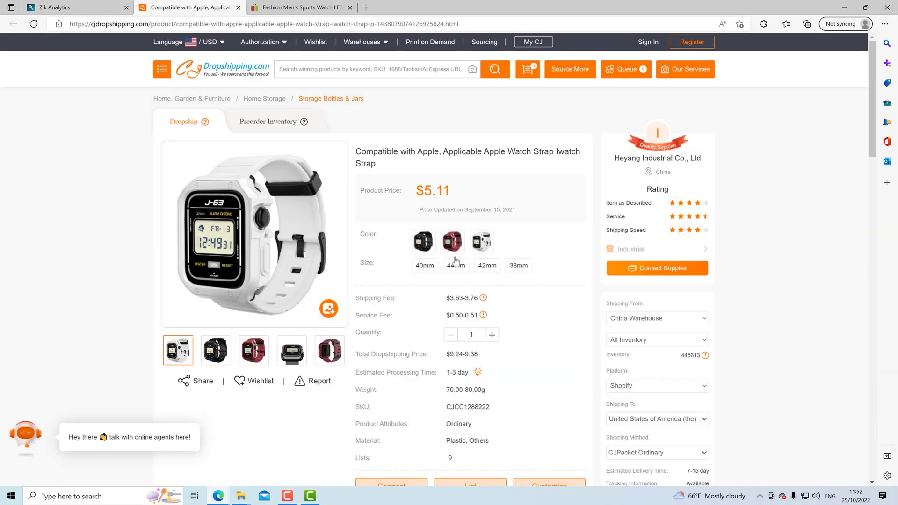
{"action": "left_click_drag", "start_coordinate": [450, 192], "coordinate": [401, 186]}
{"action": "scroll", "coordinate": [401, 186], "scroll_direction": "down", "scroll_amount": 2}
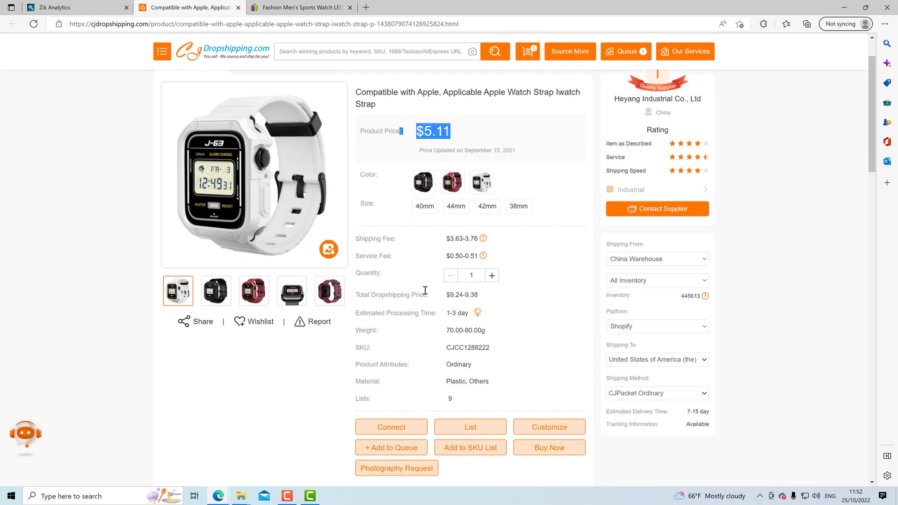
{"action": "triple_click", "coordinate": [459, 232]}
{"action": "scroll", "coordinate": [459, 232], "scroll_direction": "up", "scroll_amount": 2}
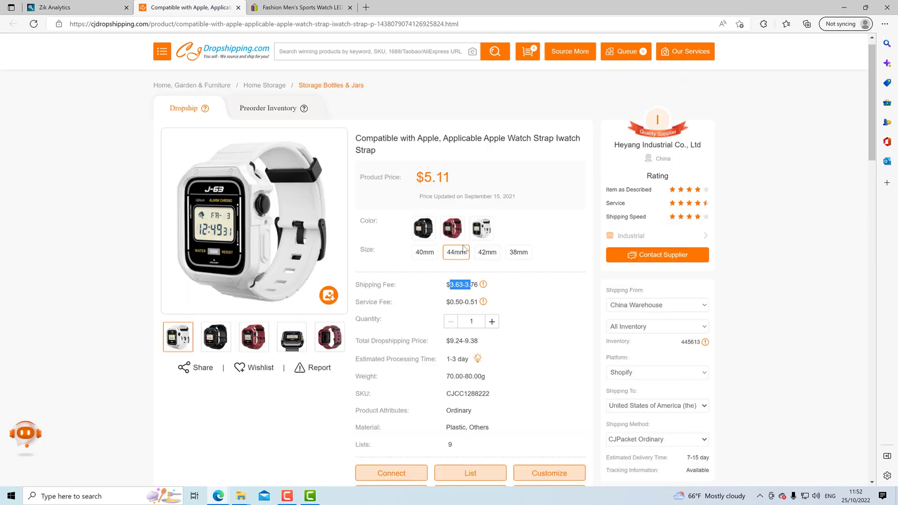
Return to Zik Analytics and check the estimated profit for the Apple-compatible watch strap among the supplier matches
{"action": "left_click", "coordinate": [96, 5]}
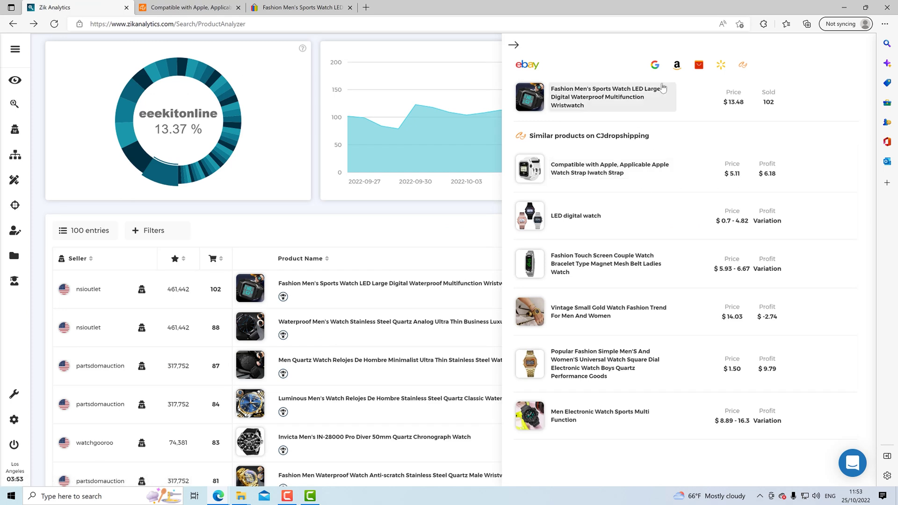
{"action": "left_click_drag", "start_coordinate": [761, 173], "coordinate": [760, 173]}
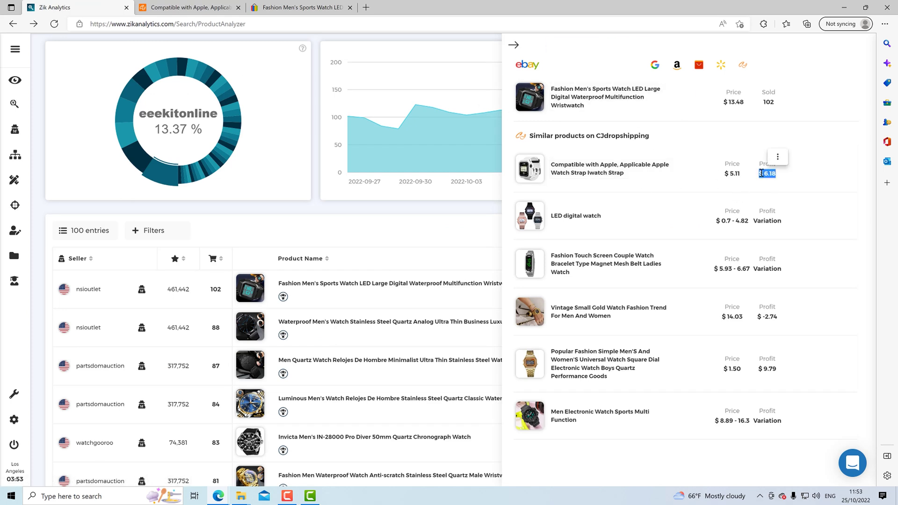
Close the similar-products panel and scan the seller of the Fashion Men's Sports Watch LED Large Digital listing
{"action": "left_click", "coordinate": [514, 46]}
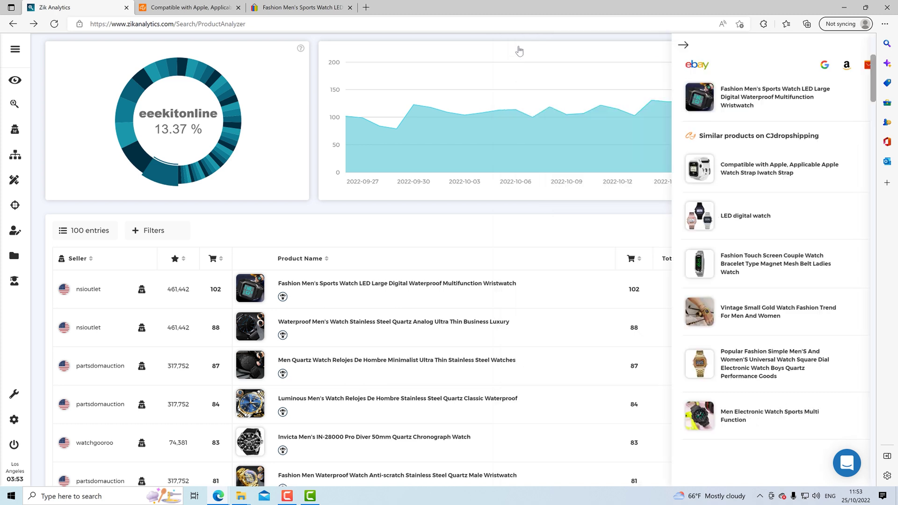
{"action": "left_click", "coordinate": [141, 290]}
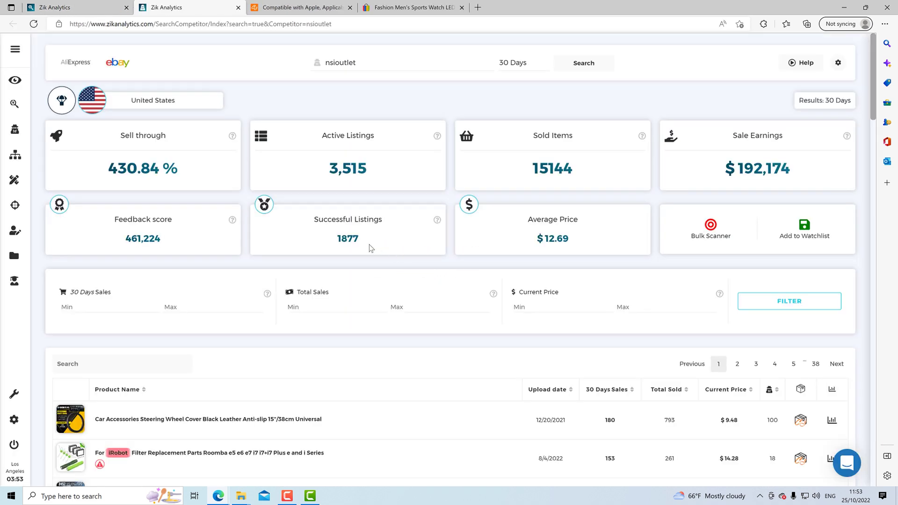
Examine the scanned seller's store statistics and product list, including 30-day sales, current prices and supplier matches
{"action": "scroll", "coordinate": [352, 256], "scroll_direction": "down", "scroll_amount": 1}
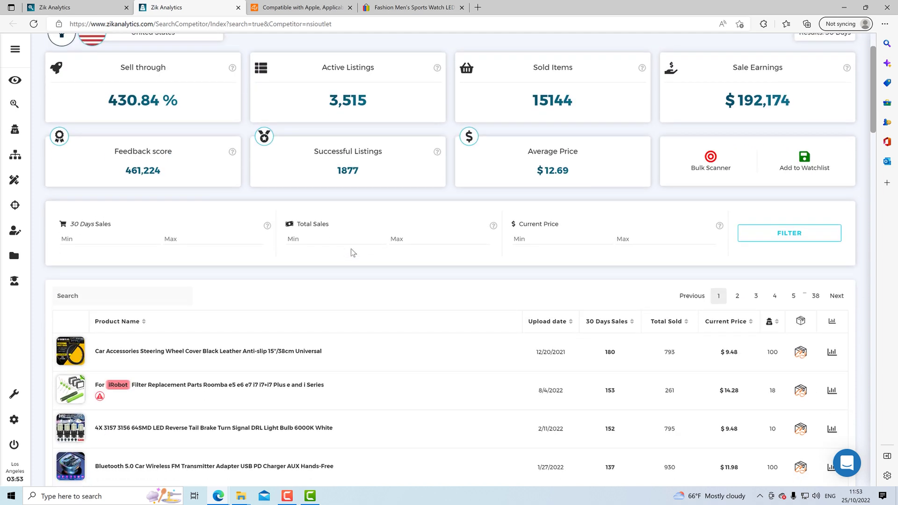
{"action": "scroll", "coordinate": [353, 253], "scroll_direction": "down", "scroll_amount": 2}
{"action": "scroll", "coordinate": [351, 251], "scroll_direction": "down", "scroll_amount": 1}
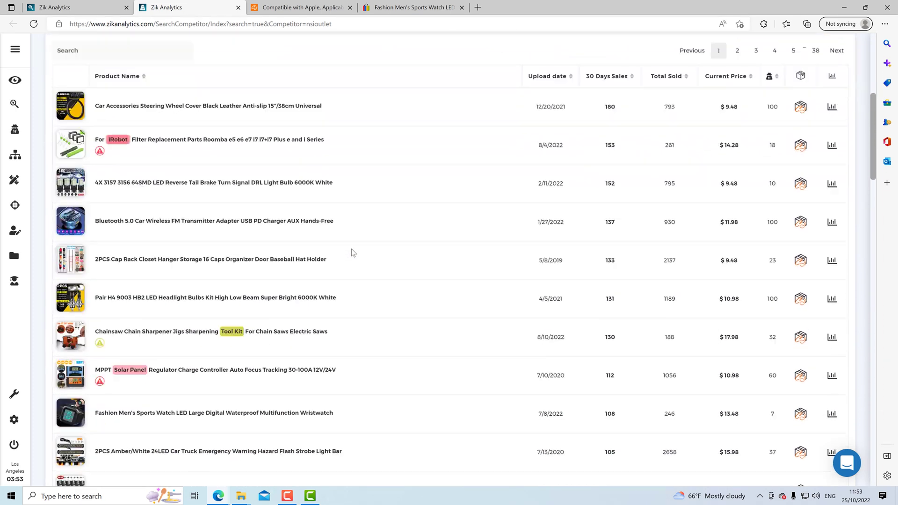
{"action": "scroll", "coordinate": [352, 250], "scroll_direction": "up", "scroll_amount": 6}
{"action": "scroll", "coordinate": [676, 223], "scroll_direction": "down", "scroll_amount": 4}
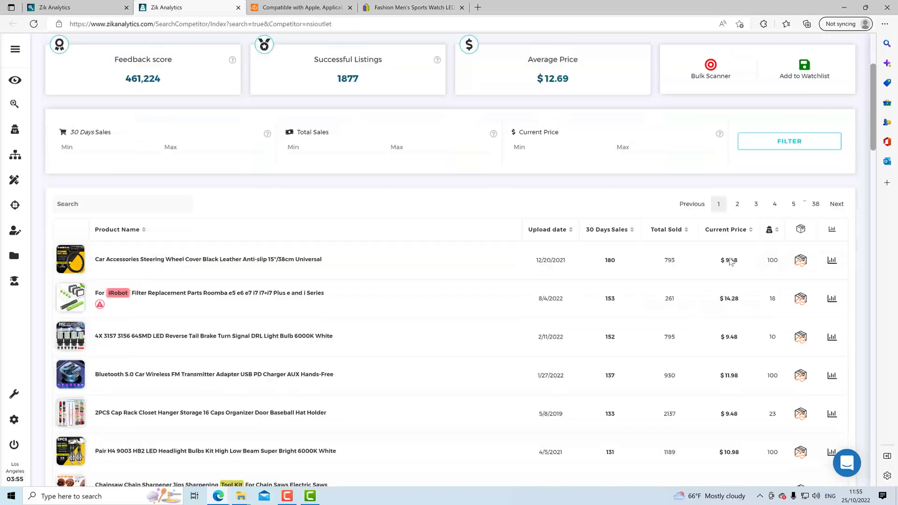
{"action": "scroll", "coordinate": [816, 405], "scroll_direction": "down", "scroll_amount": 4}
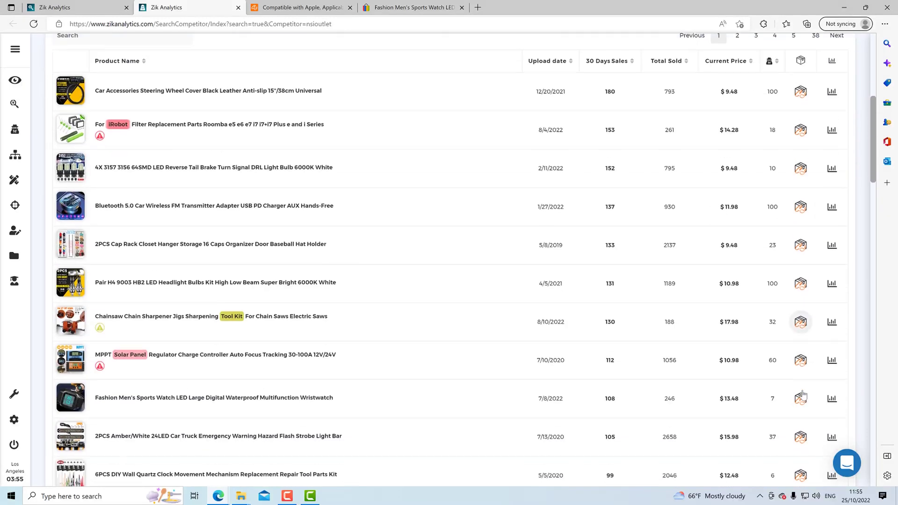
{"action": "scroll", "coordinate": [779, 411], "scroll_direction": "down", "scroll_amount": 3}
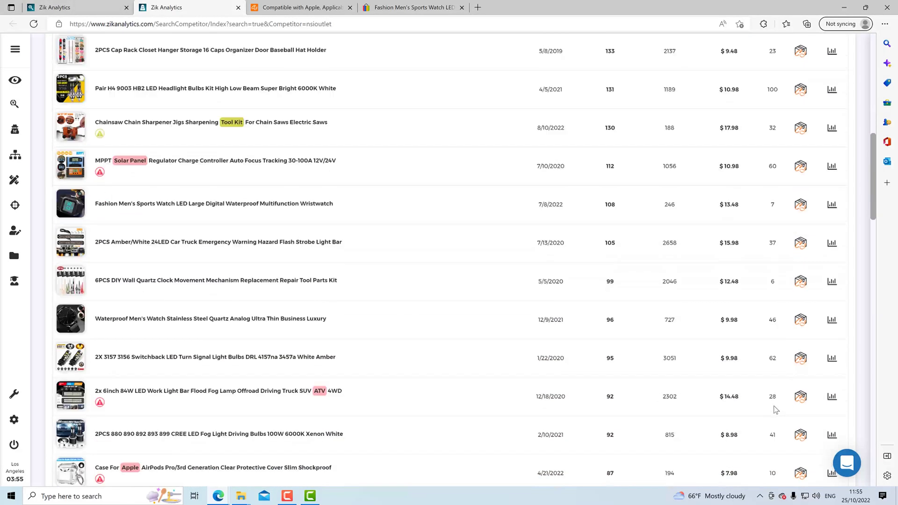
{"action": "scroll", "coordinate": [406, 358], "scroll_direction": "up", "scroll_amount": 8}
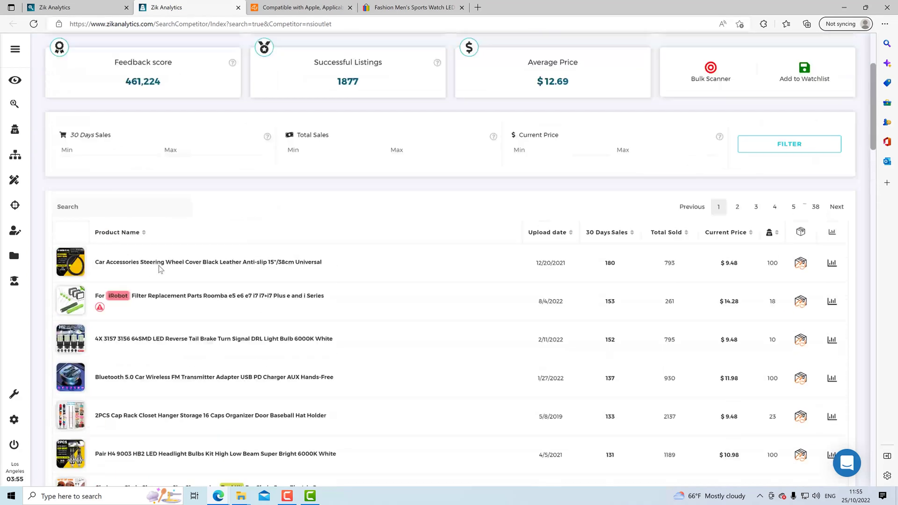
{"action": "scroll", "coordinate": [275, 265], "scroll_direction": "down", "scroll_amount": 3}
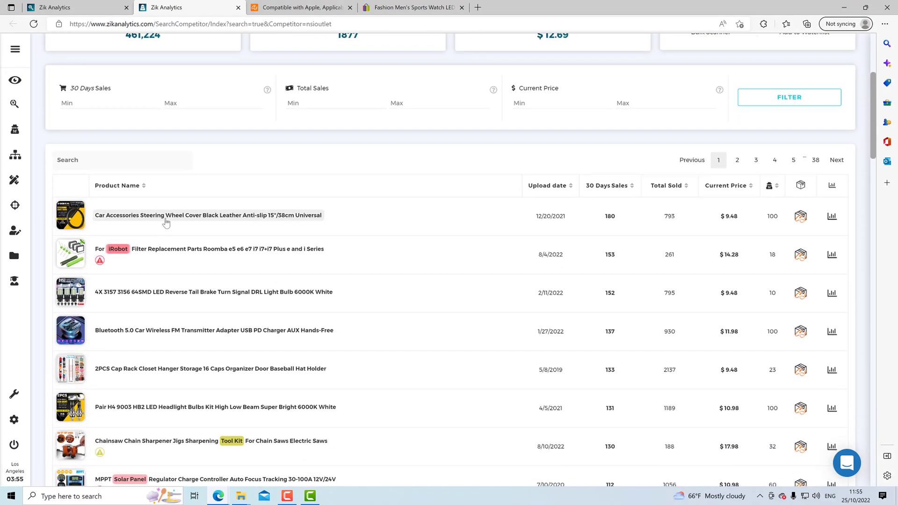
{"action": "scroll", "coordinate": [256, 215], "scroll_direction": "down", "scroll_amount": 5}
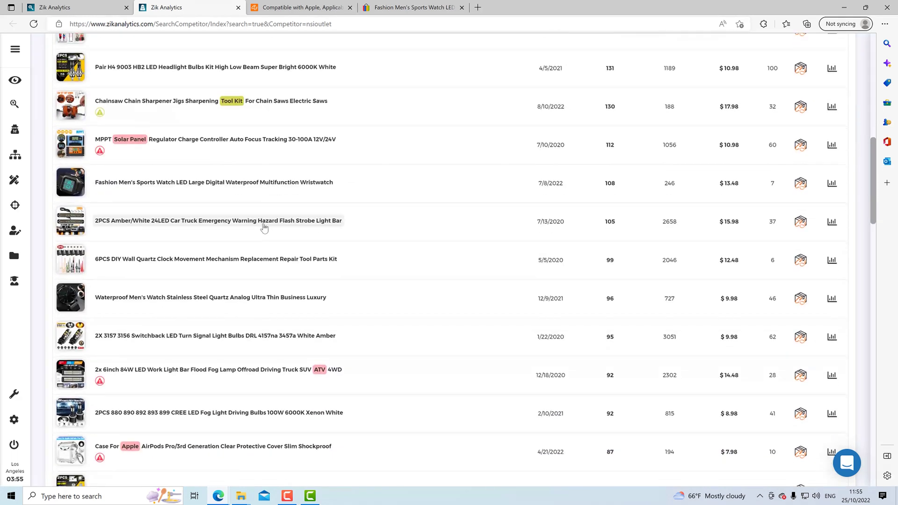
{"action": "scroll", "coordinate": [310, 237], "scroll_direction": "up", "scroll_amount": 5}
{"action": "scroll", "coordinate": [310, 233], "scroll_direction": "up", "scroll_amount": 8}
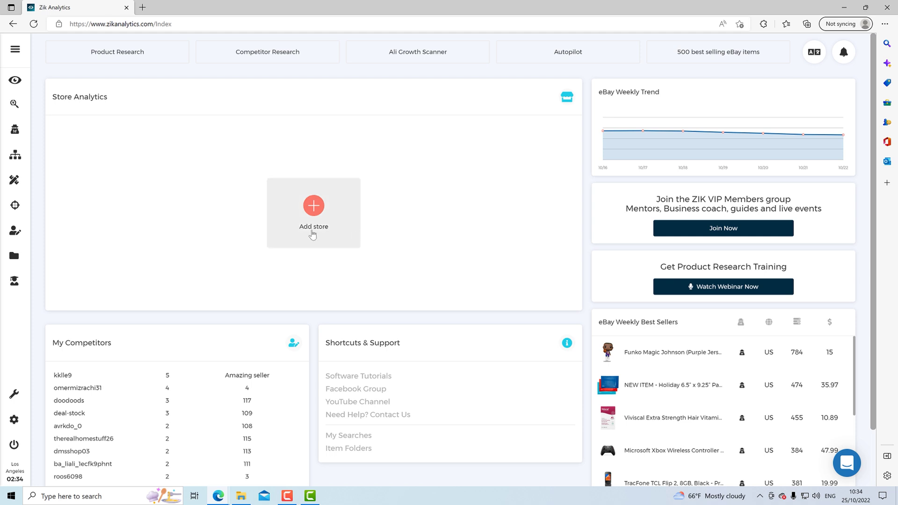
Set the supplier source website to Walmart.com and the shipping location to United States in the quick settings
{"action": "left_click", "coordinate": [13, 396]}
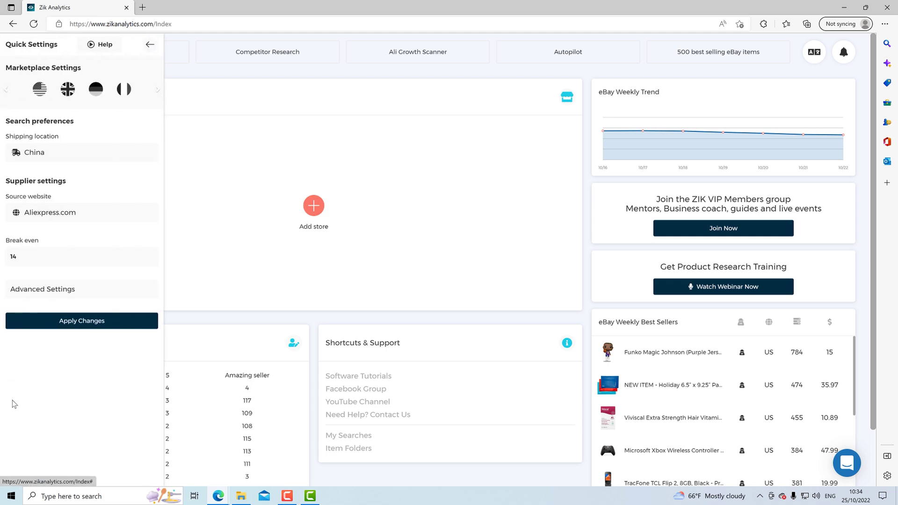
{"action": "left_click", "coordinate": [17, 216]}
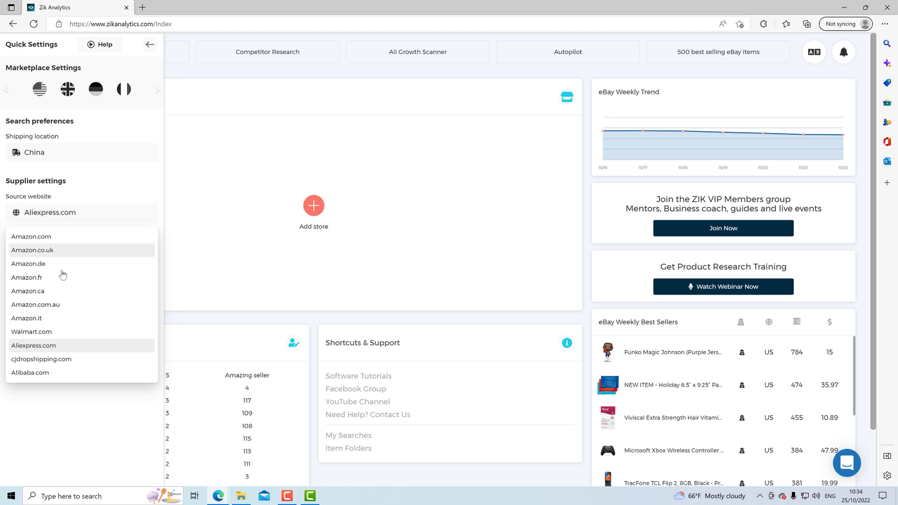
{"action": "left_click", "coordinate": [74, 332]}
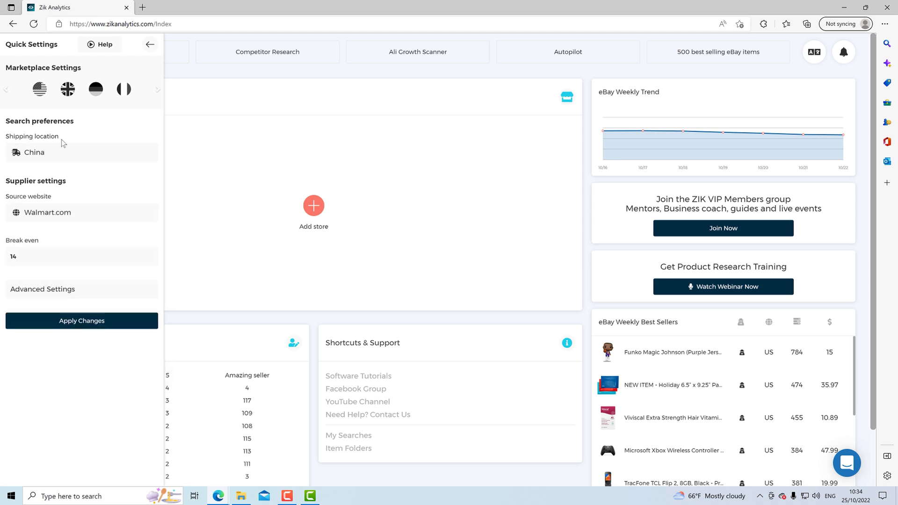
{"action": "left_click_drag", "start_coordinate": [60, 137], "coordinate": [10, 139]}
{"action": "left_click", "coordinate": [30, 153]}
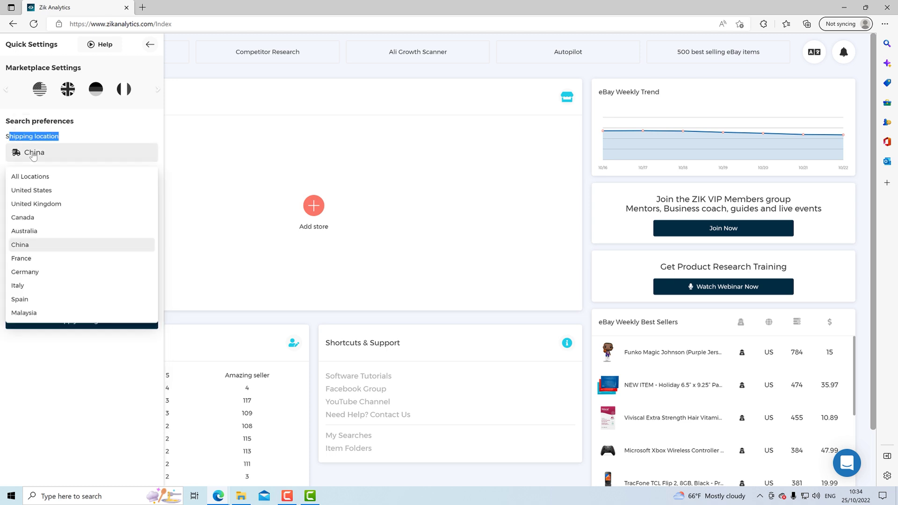
{"action": "left_click", "coordinate": [39, 195]}
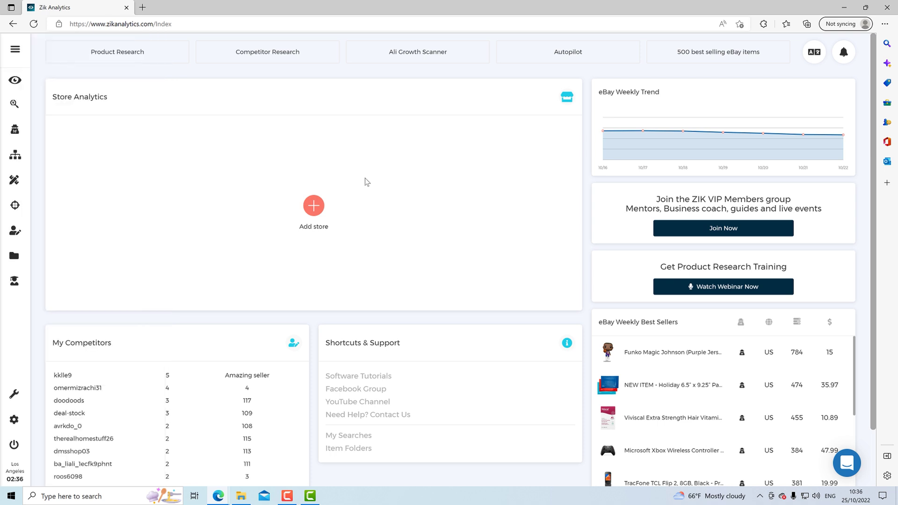
Open the product research page, and search Google for "list of walmart brands" in a new browser tab
{"action": "left_click", "coordinate": [14, 105]}
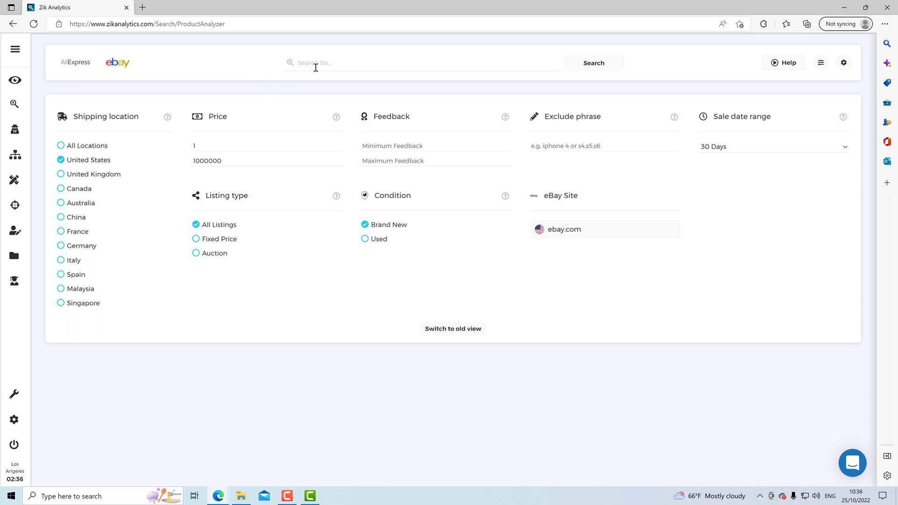
{"action": "left_click", "coordinate": [143, 8]}
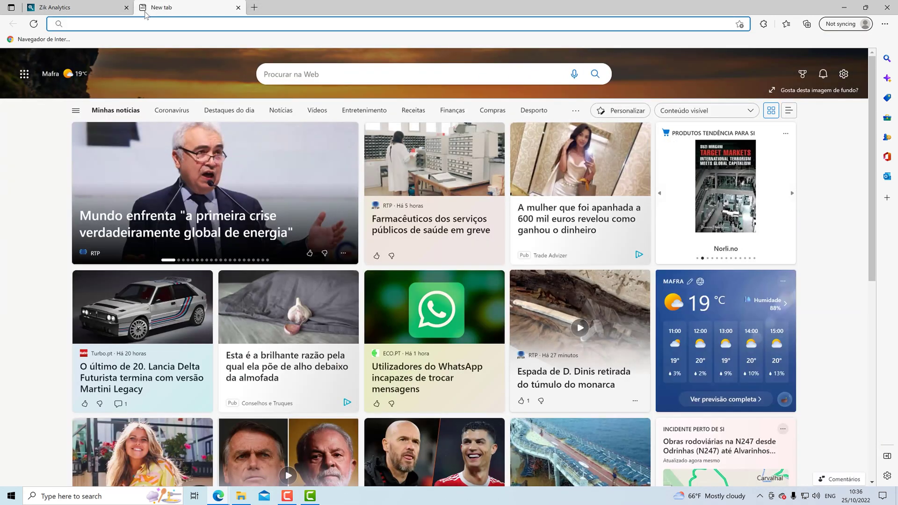
{"action": "type", "text": "google."}
{"action": "key", "text": "Return"}
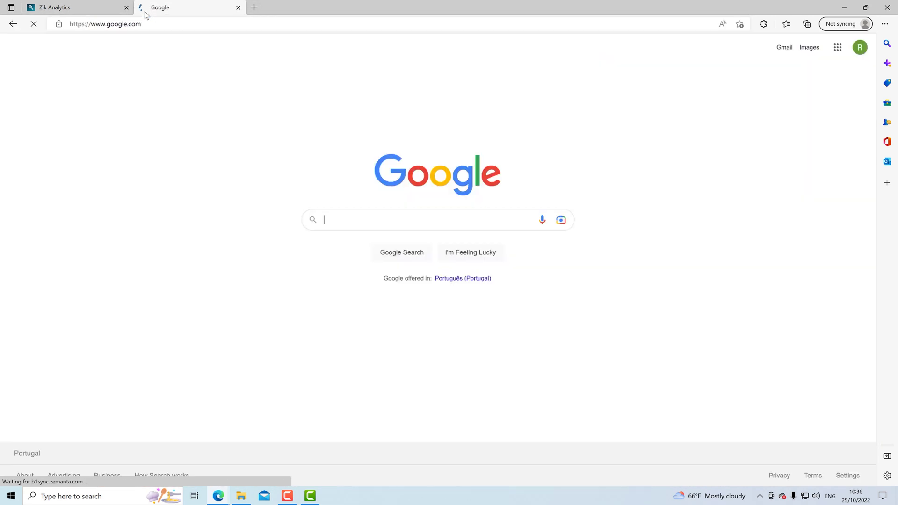
{"action": "type", "text": "list of "}
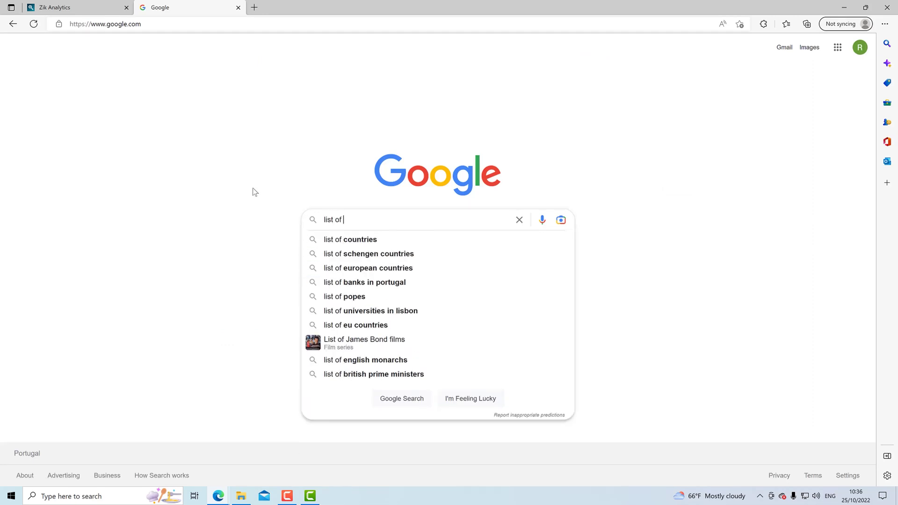
{"action": "type", "text": "walmart brands"}
{"action": "key", "text": "Return"}
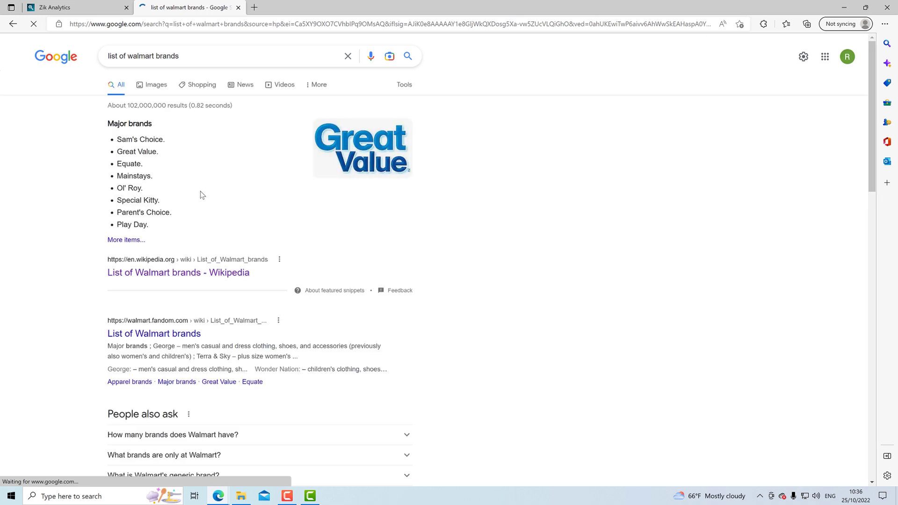
Copy the brand name Mainstays from the Google results and run a ZIK Analytics product research search for it
{"action": "right_click", "coordinate": [119, 177]}
{"action": "left_click", "coordinate": [150, 184]}
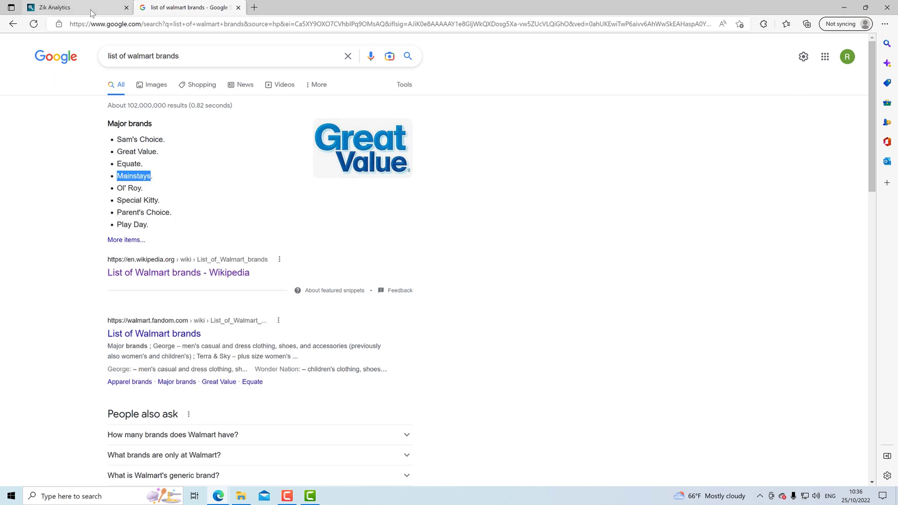
{"action": "left_click", "coordinate": [55, 7]}
{"action": "right_click", "coordinate": [328, 60]}
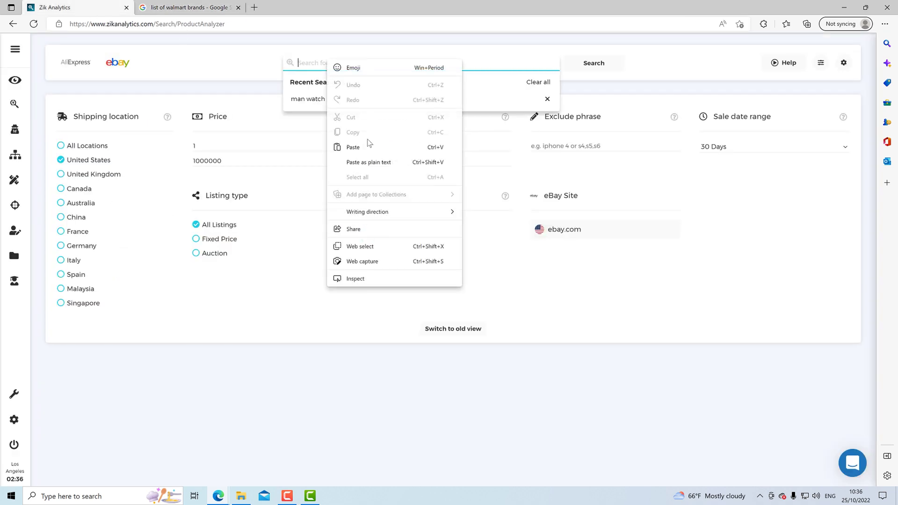
{"action": "left_click", "coordinate": [355, 146]}
{"action": "left_click", "coordinate": [582, 63]}
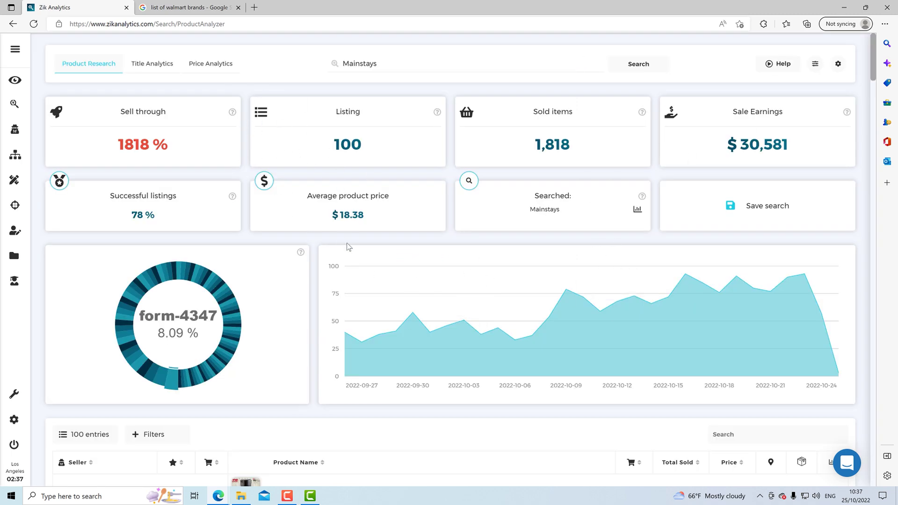
Review the Mainstays product results and filter the list to dropshippers only
{"action": "scroll", "coordinate": [387, 249], "scroll_direction": "down", "scroll_amount": 4}
{"action": "scroll", "coordinate": [742, 336], "scroll_direction": "up", "scroll_amount": 4}
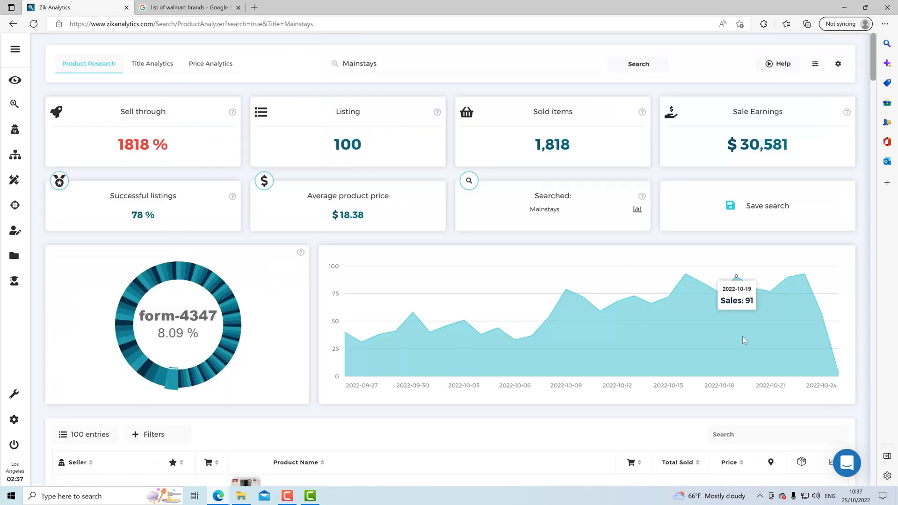
{"action": "scroll", "coordinate": [323, 261], "scroll_direction": "down", "scroll_amount": 6}
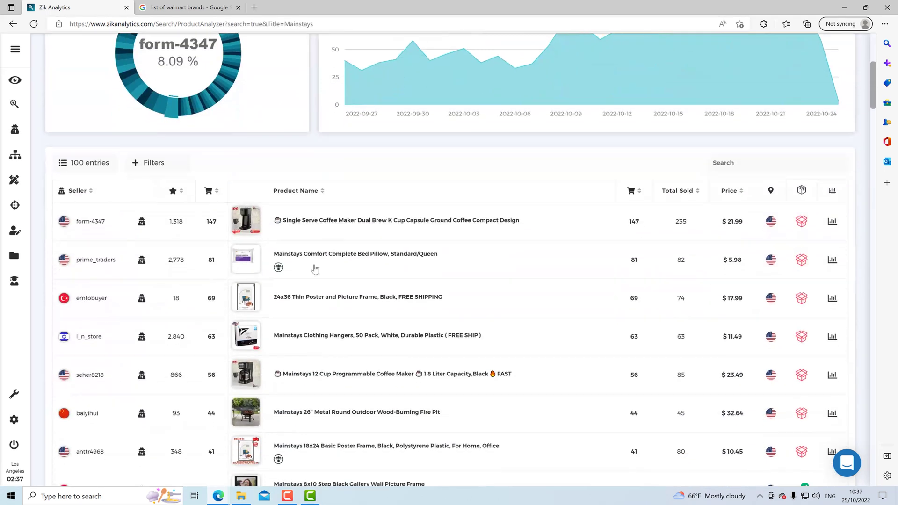
{"action": "scroll", "coordinate": [278, 267], "scroll_direction": "down", "scroll_amount": 2}
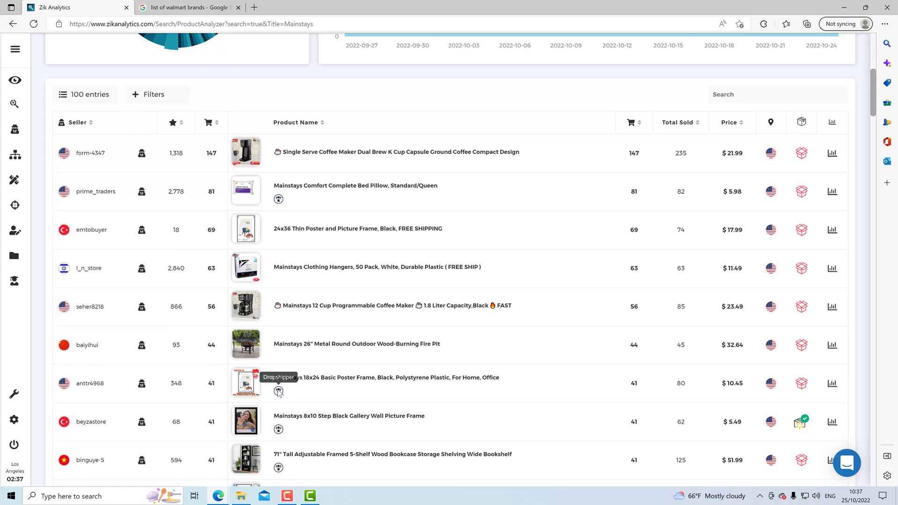
{"action": "scroll", "coordinate": [278, 392], "scroll_direction": "down", "scroll_amount": 3}
{"action": "scroll", "coordinate": [277, 384], "scroll_direction": "down", "scroll_amount": 1}
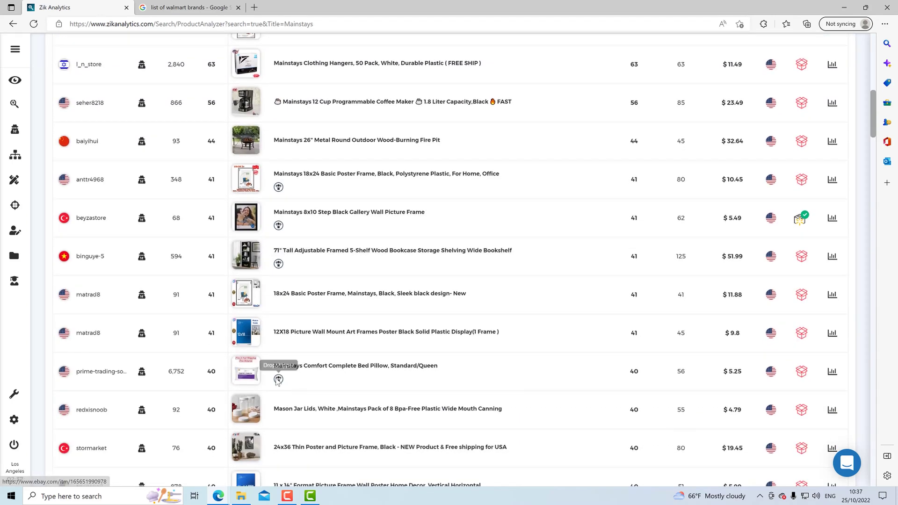
{"action": "scroll", "coordinate": [279, 378], "scroll_direction": "up", "scroll_amount": 4}
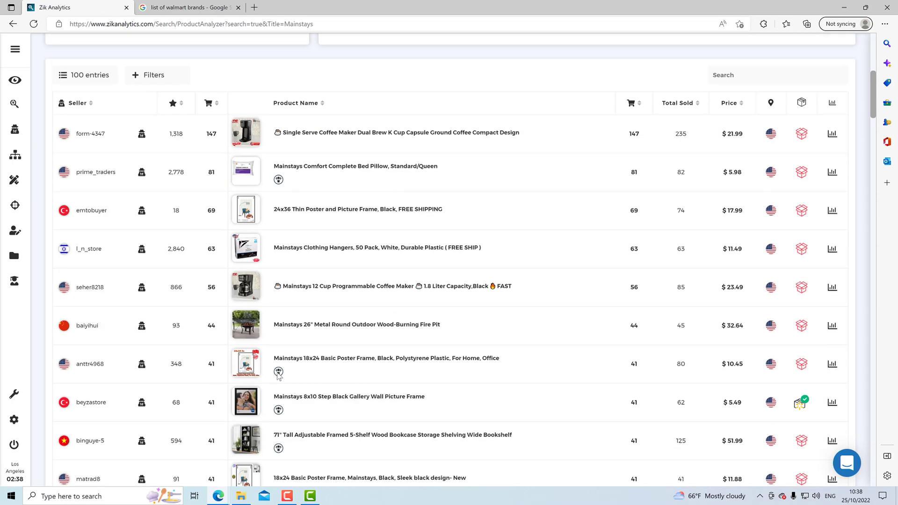
{"action": "left_click", "coordinate": [165, 164]}
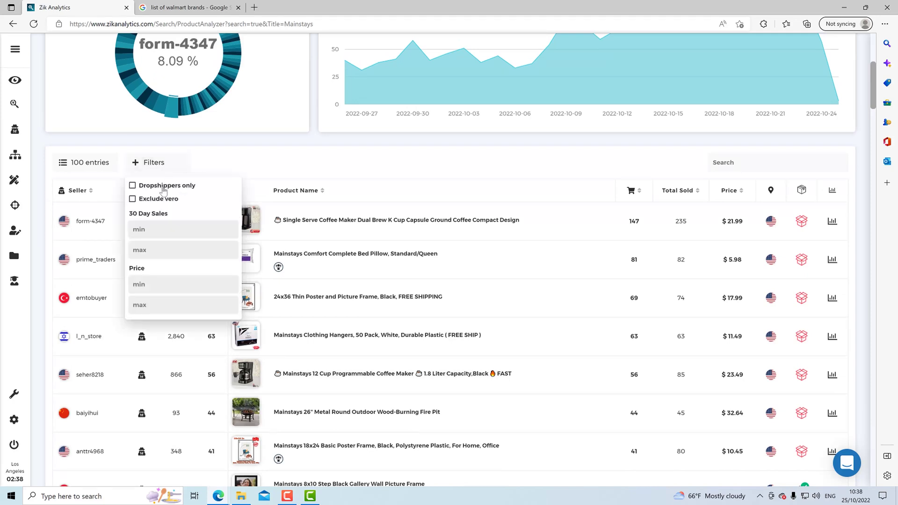
{"action": "left_click", "coordinate": [163, 187]}
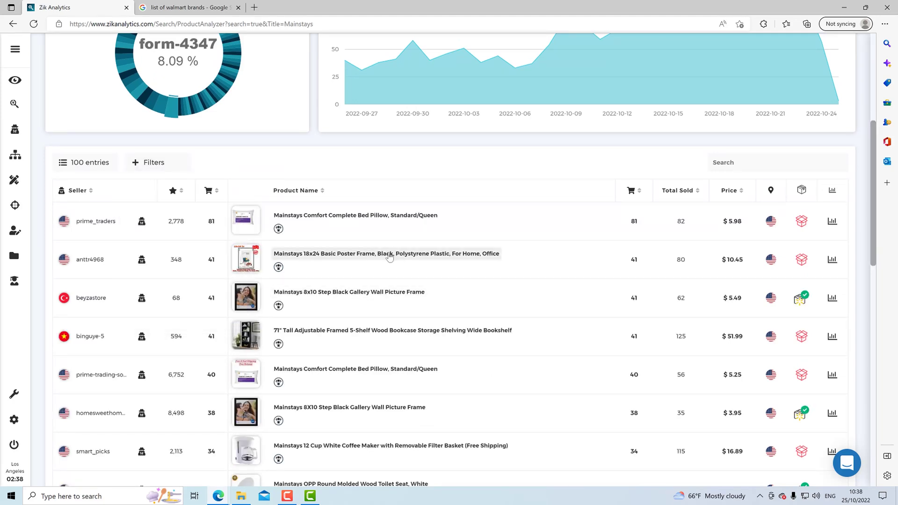
Open seller scans in new tabs for the sellers of the two Mainstays 8x10 Step Black Gallery Wall Picture Frame listings
{"action": "scroll", "coordinate": [374, 257], "scroll_direction": "down", "scroll_amount": 5}
{"action": "scroll", "coordinate": [374, 257], "scroll_direction": "up", "scroll_amount": 8}
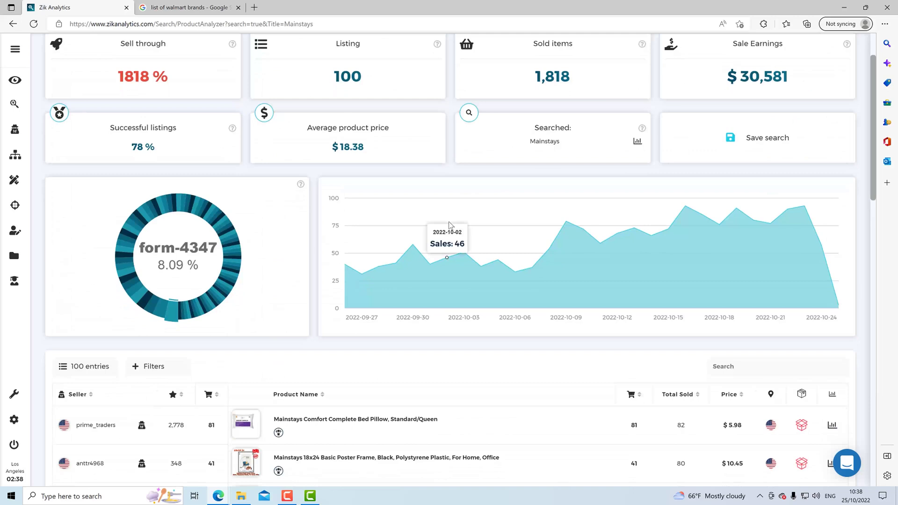
{"action": "scroll", "coordinate": [446, 224], "scroll_direction": "down", "scroll_amount": 4}
{"action": "scroll", "coordinate": [441, 227], "scroll_direction": "down", "scroll_amount": 2}
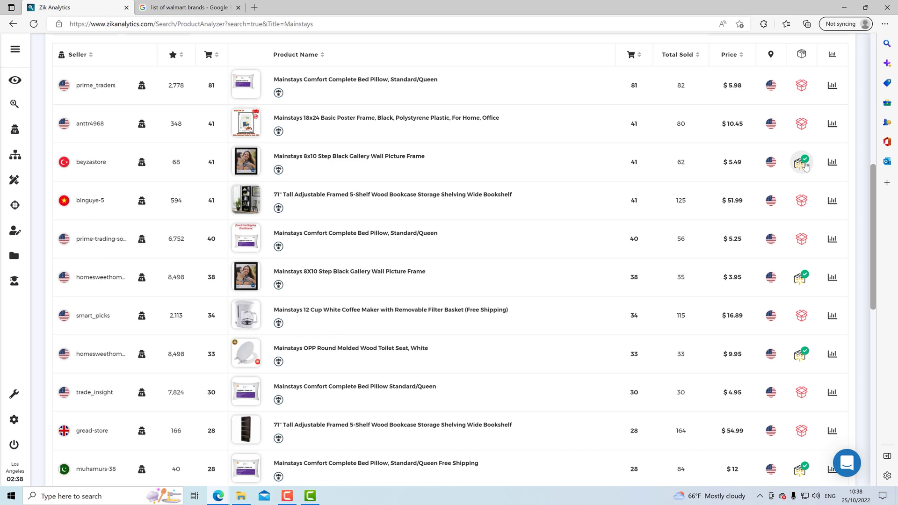
{"action": "right_click", "coordinate": [141, 162]}
{"action": "left_click", "coordinate": [156, 168]}
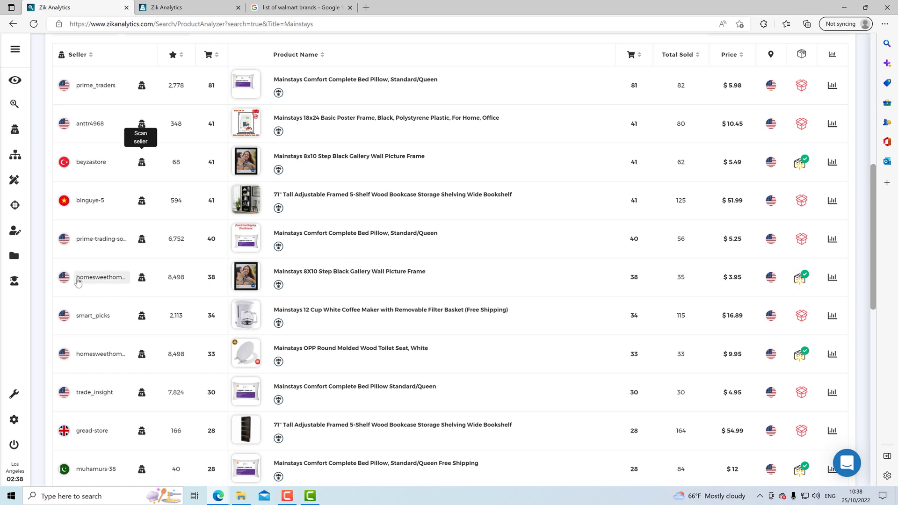
{"action": "right_click", "coordinate": [141, 279]}
{"action": "left_click", "coordinate": [156, 285]}
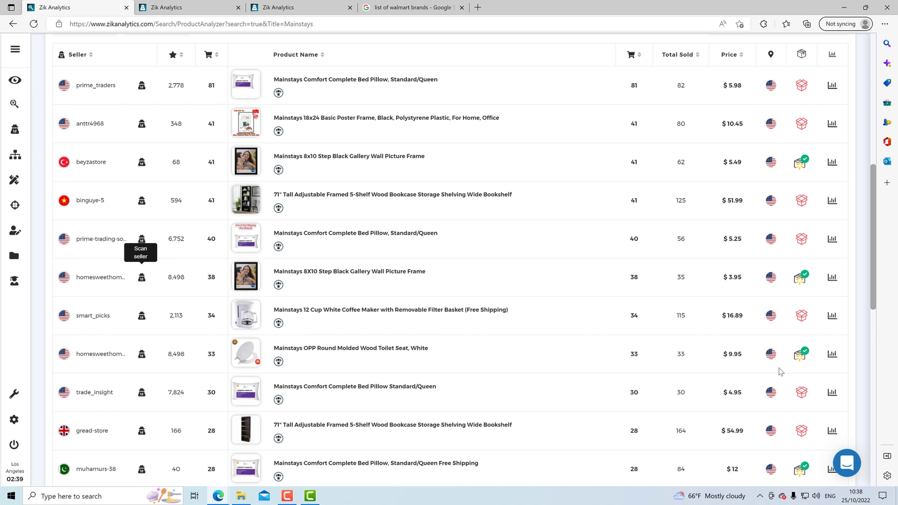
Open the Mainstays toilet seat seller's scan in a new tab, and examine the Turkish picture frame seller's statistics and product list
{"action": "right_click", "coordinate": [142, 353]}
{"action": "left_click", "coordinate": [170, 197]}
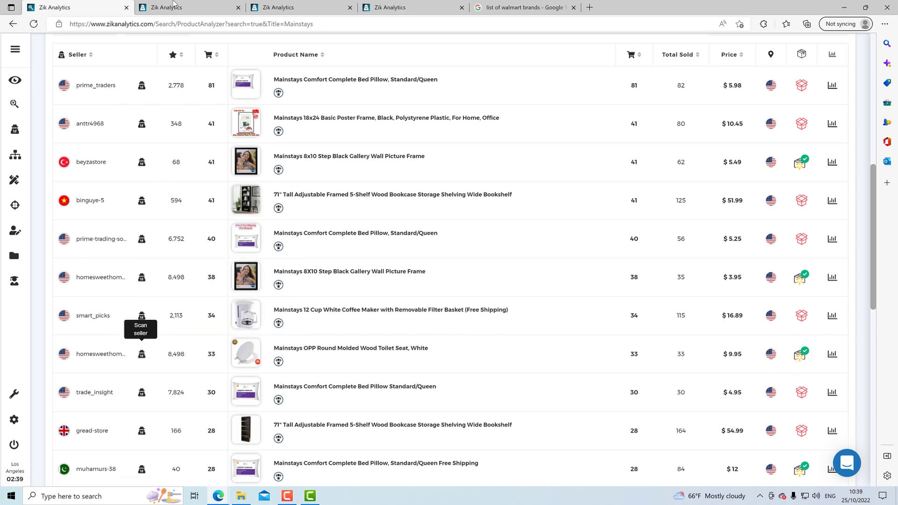
{"action": "left_click", "coordinate": [199, 11]}
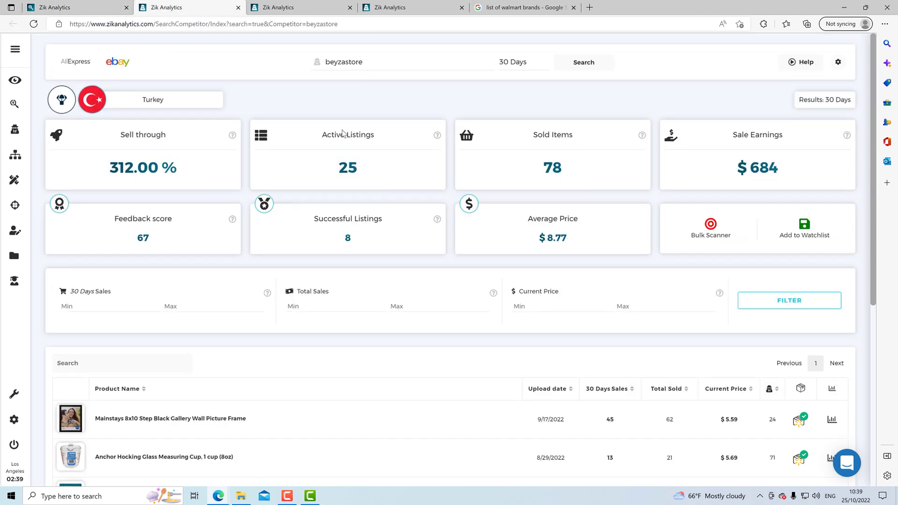
{"action": "scroll", "coordinate": [341, 134], "scroll_direction": "down", "scroll_amount": 4}
{"action": "scroll", "coordinate": [334, 129], "scroll_direction": "down", "scroll_amount": 1}
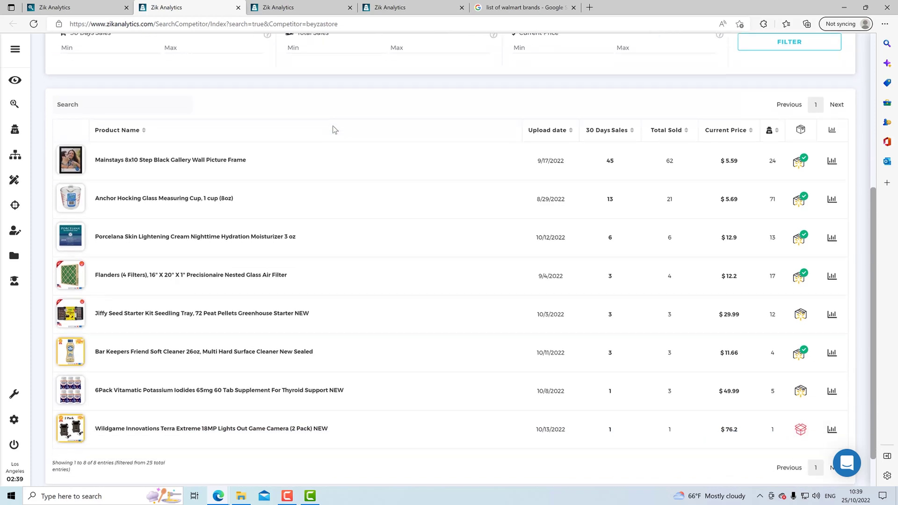
{"action": "scroll", "coordinate": [333, 127], "scroll_direction": "up", "scroll_amount": 5}
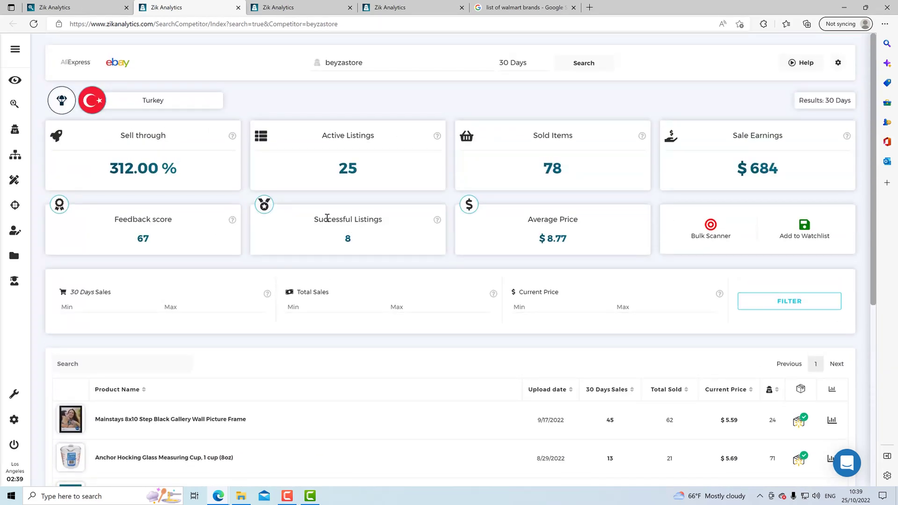
{"action": "left_click_drag", "start_coordinate": [354, 217], "coordinate": [408, 202]}
{"action": "scroll", "coordinate": [378, 226], "scroll_direction": "down", "scroll_amount": 5}
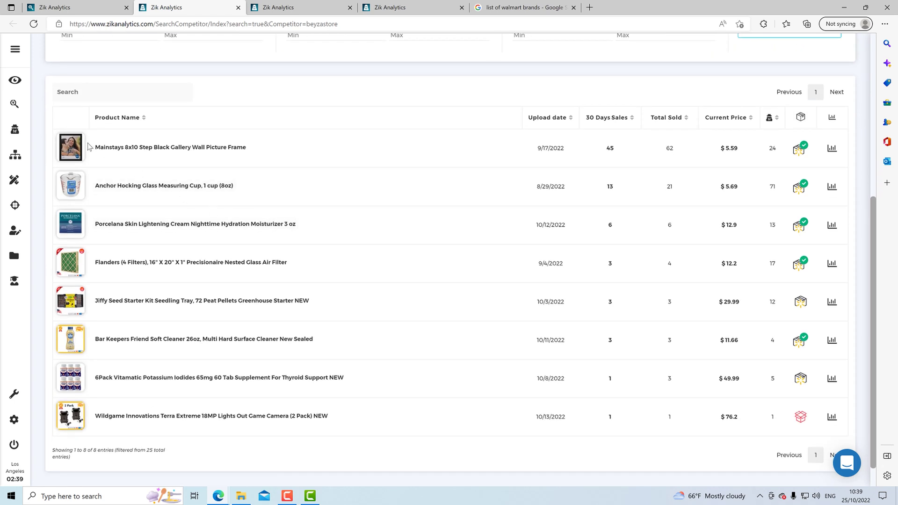
{"action": "scroll", "coordinate": [234, 189], "scroll_direction": "up", "scroll_amount": 1}
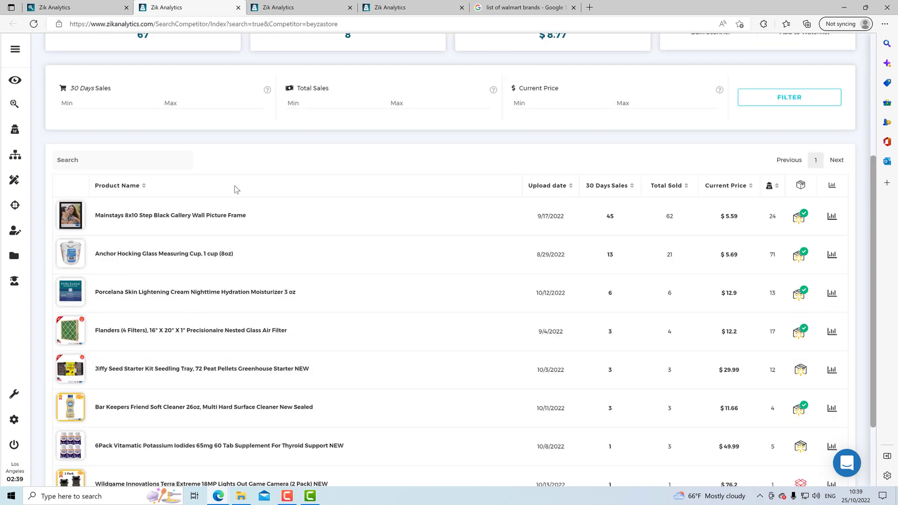
Review the sales statistics and best-selling products in the United States picture frame seller's scan
{"action": "left_click", "coordinate": [300, 7]}
{"action": "scroll", "coordinate": [313, 327], "scroll_direction": "down", "scroll_amount": 4}
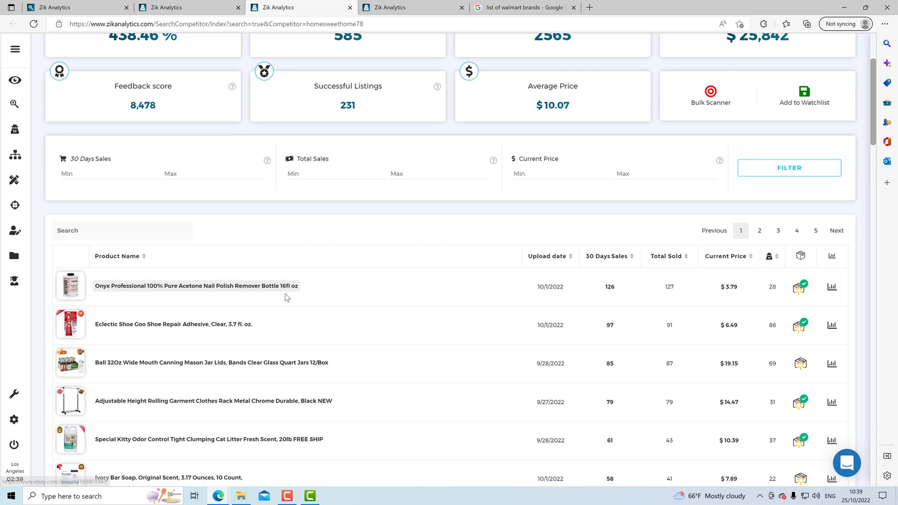
{"action": "scroll", "coordinate": [210, 259], "scroll_direction": "down", "scroll_amount": 8}
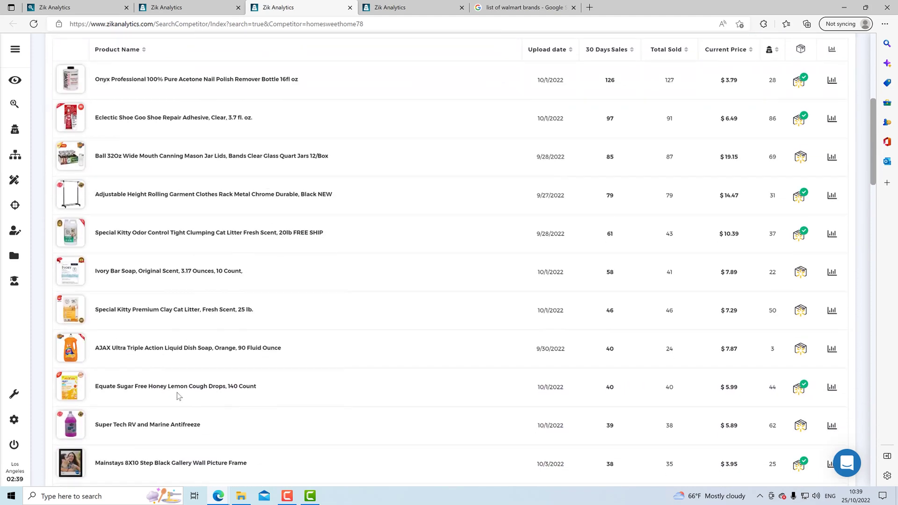
{"action": "scroll", "coordinate": [191, 349], "scroll_direction": "up", "scroll_amount": 12}
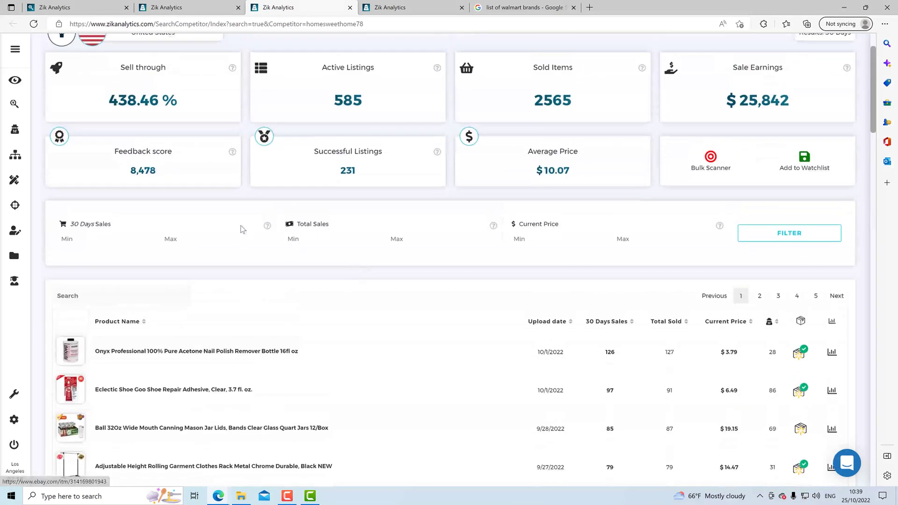
Compare the two scan tabs of the United States seller and close the duplicate
{"action": "key", "text": "ctrl+Tab"}
{"action": "key", "text": "ctrl+shift+Tab"}
{"action": "key", "text": "ctrl+Tab"}
{"action": "key", "text": "ctrl+shift+Tab"}
{"action": "left_click", "coordinate": [385, 9]}
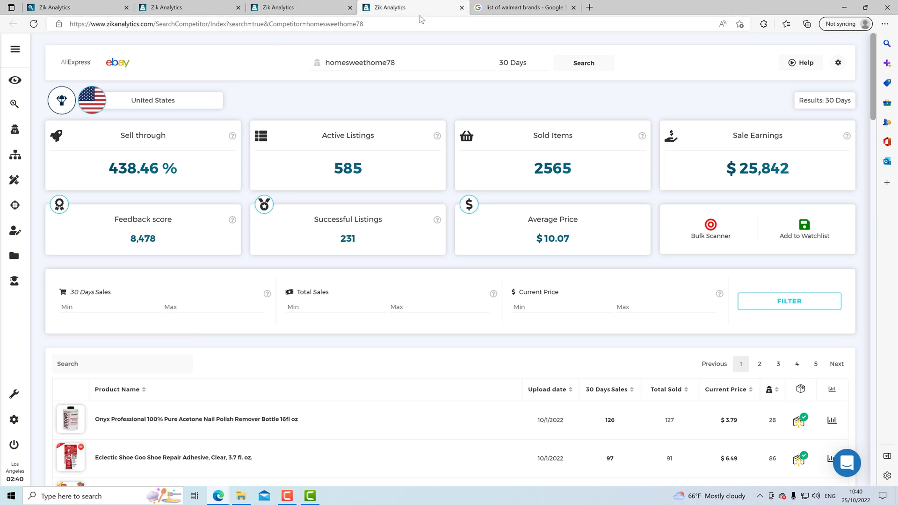
{"action": "left_click", "coordinate": [460, 8]}
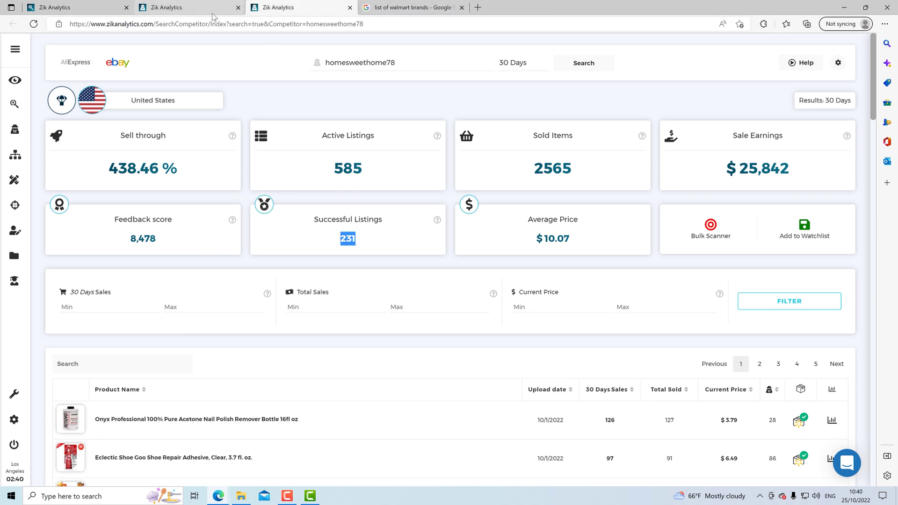
Scan the Pakistani seller of the Mainstays Comfort Complete Bed Pillow in a new tab and review its statistics and products
{"action": "key", "text": "ctrl+shift+Tab"}
{"action": "key", "text": "ctrl+shift+Tab"}
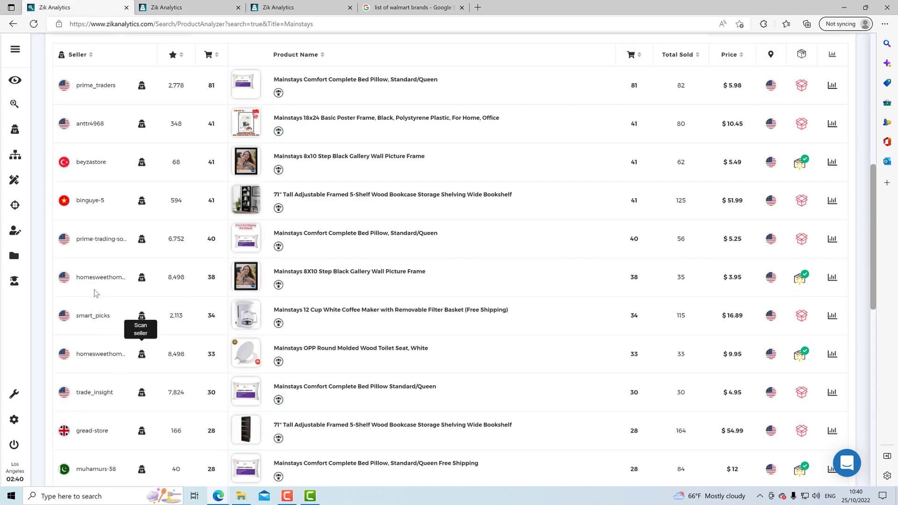
{"action": "scroll", "coordinate": [515, 383], "scroll_direction": "down", "scroll_amount": 2}
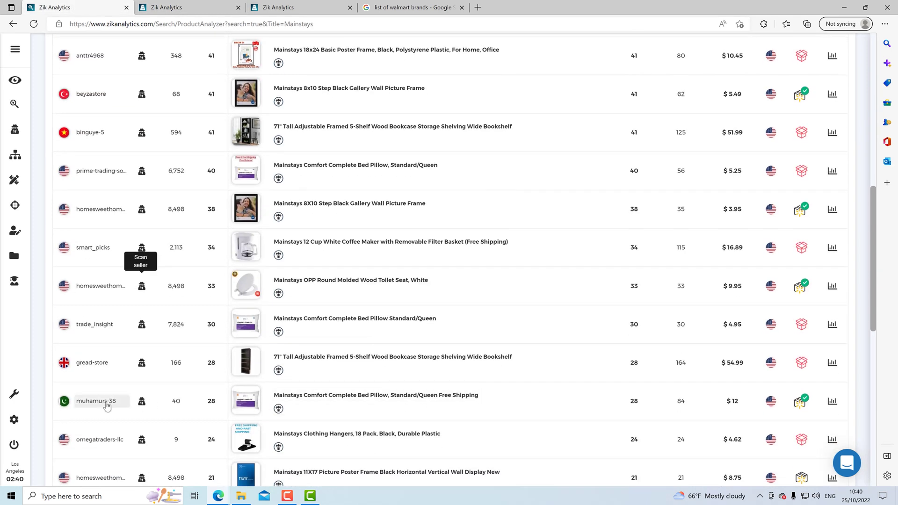
{"action": "right_click", "coordinate": [143, 402]}
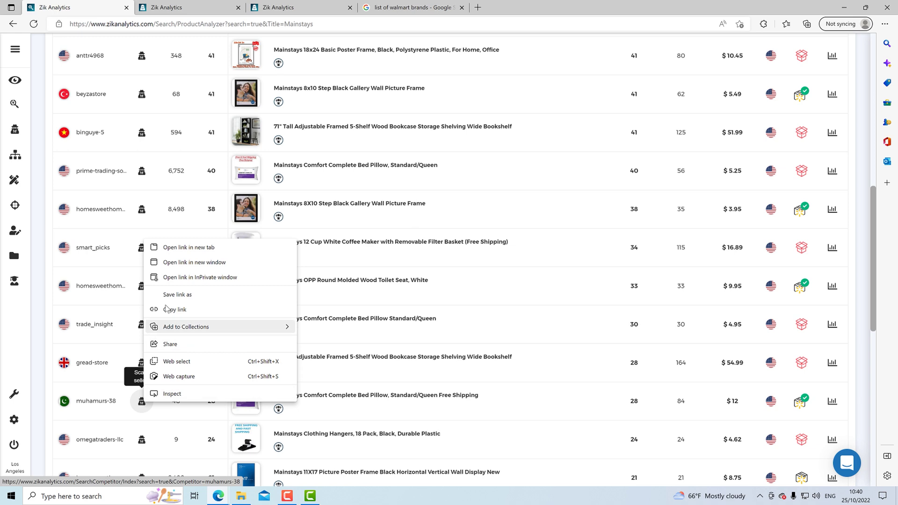
{"action": "left_click", "coordinate": [170, 248]}
{"action": "left_click", "coordinate": [402, 7]}
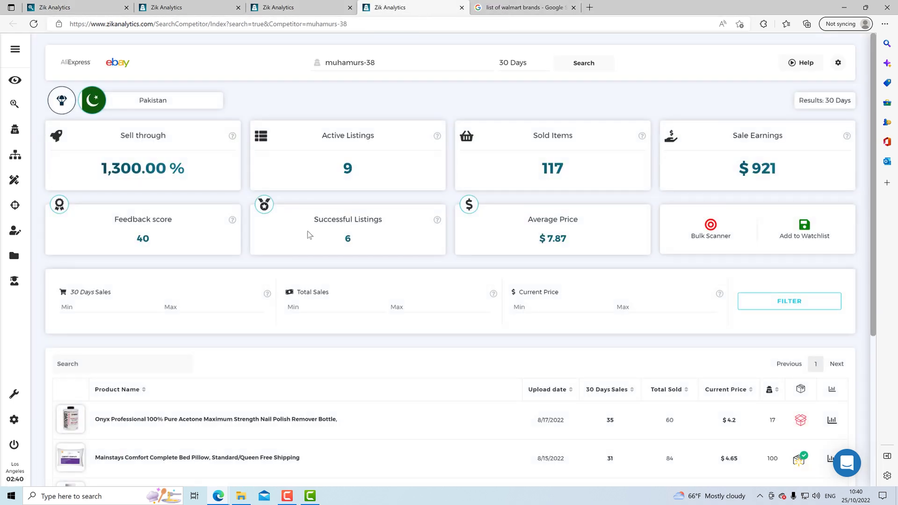
{"action": "scroll", "coordinate": [307, 234], "scroll_direction": "down", "scroll_amount": 3}
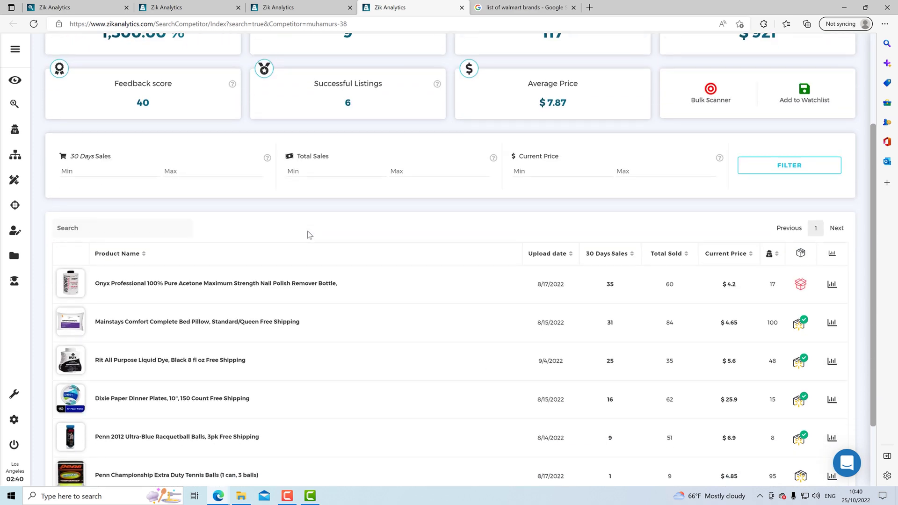
{"action": "scroll", "coordinate": [307, 235], "scroll_direction": "down", "scroll_amount": 2}
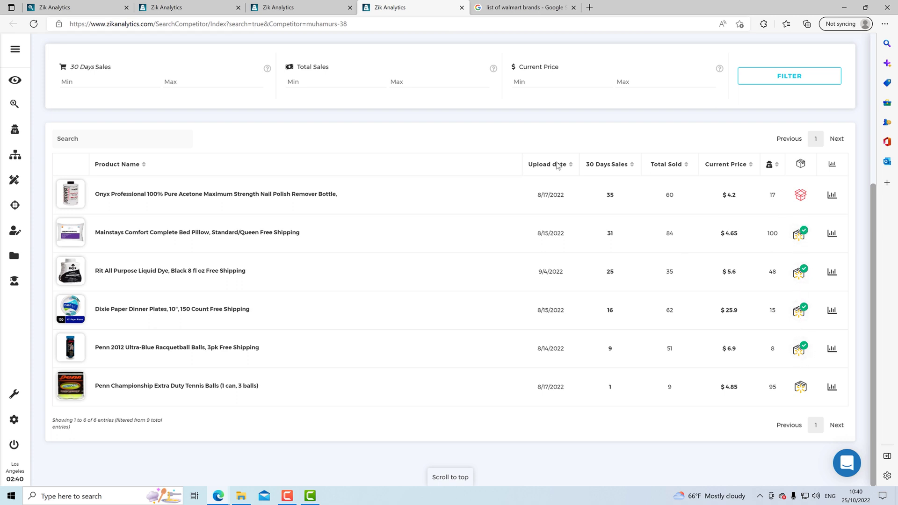
In the Turkish seller's scan, display the similar Walmart product for the Mainstays 8x10 Step Black Gallery Wall Picture Frame
{"action": "left_click", "coordinate": [179, 9]}
{"action": "scroll", "coordinate": [178, 177], "scroll_direction": "up", "scroll_amount": 4}
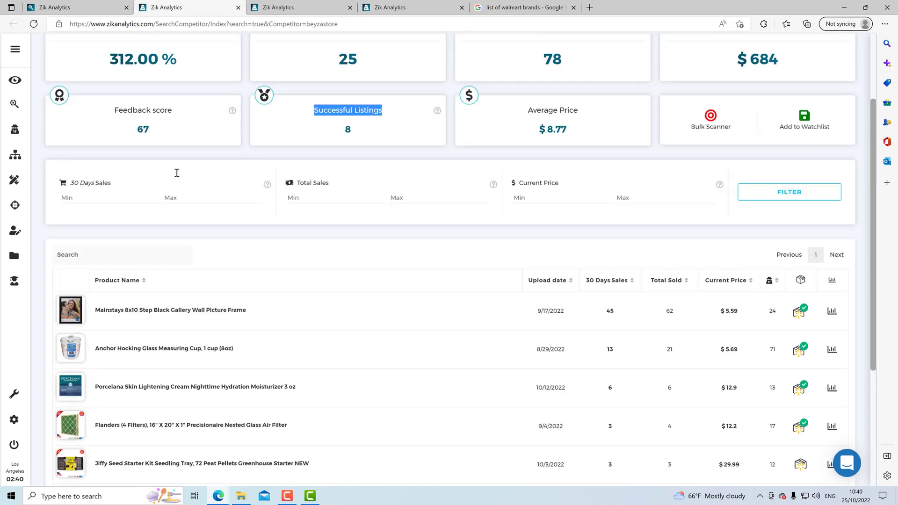
{"action": "scroll", "coordinate": [269, 154], "scroll_direction": "down", "scroll_amount": 2}
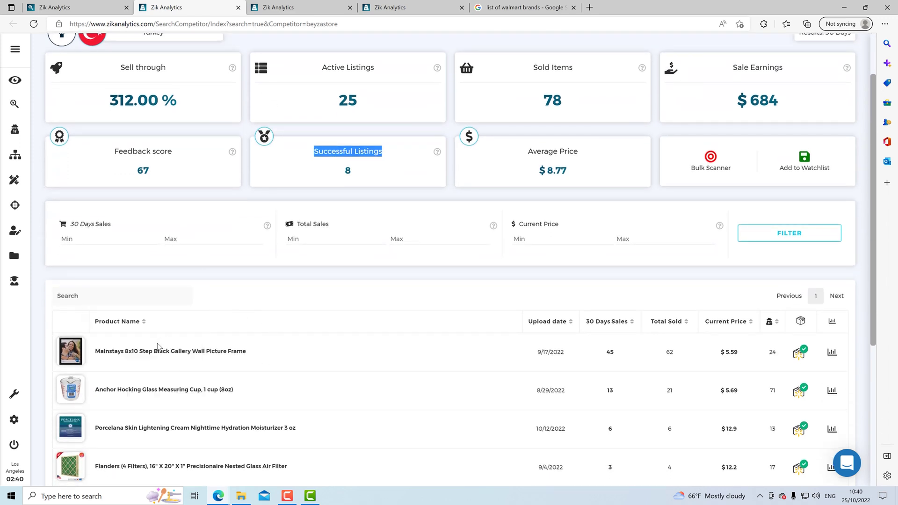
{"action": "left_click", "coordinate": [798, 355]}
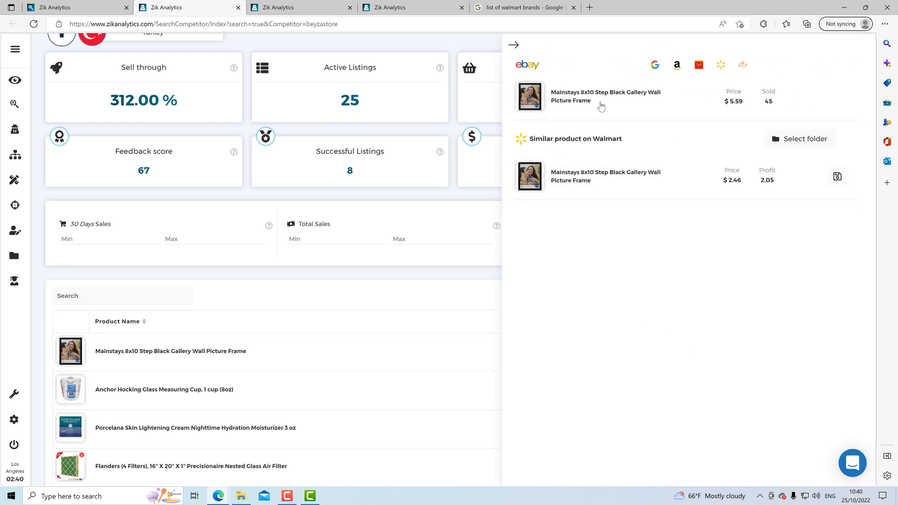
{"action": "mouse_move", "coordinate": [526, 179]}
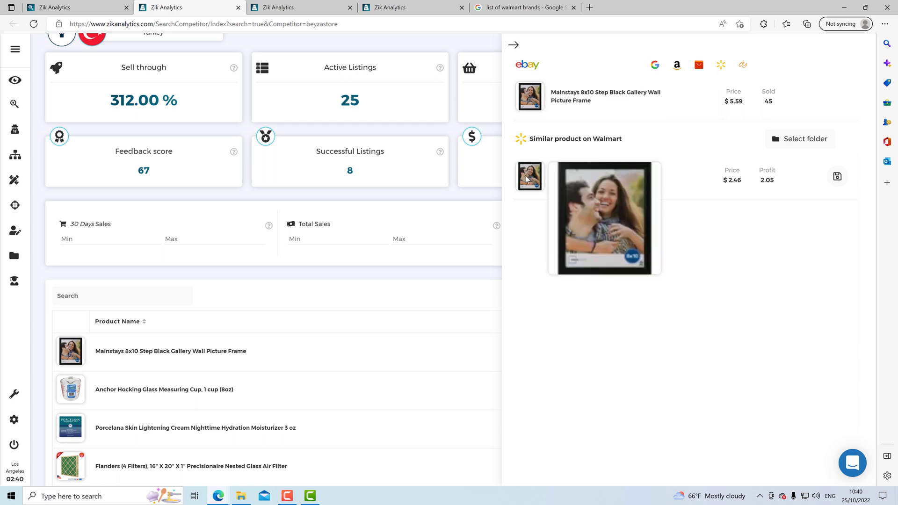
View the picture frame's eBay listing in a new tab, and open its matching Walmart product from the seller scan
{"action": "right_click", "coordinate": [573, 102]}
{"action": "left_click", "coordinate": [603, 105]}
{"action": "left_click", "coordinate": [301, 8]}
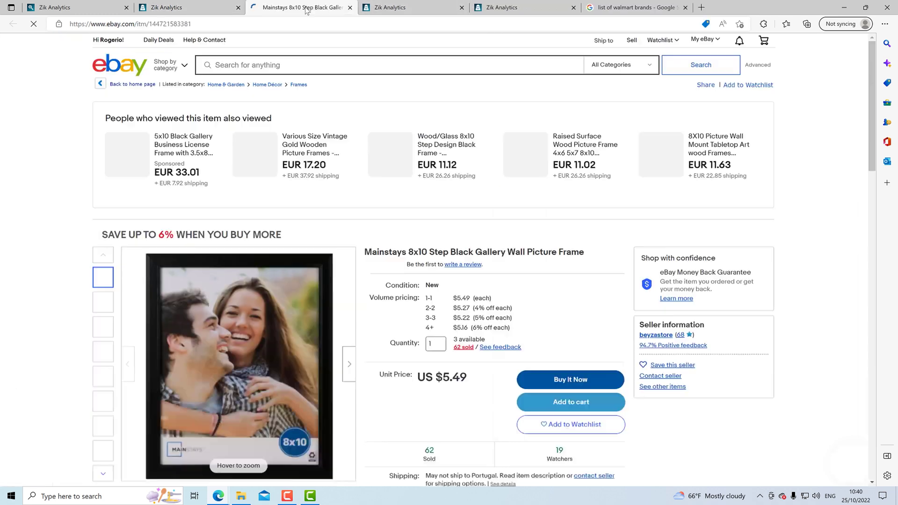
{"action": "scroll", "coordinate": [448, 392], "scroll_direction": "down", "scroll_amount": 2}
{"action": "scroll", "coordinate": [448, 392], "scroll_direction": "up", "scroll_amount": 3}
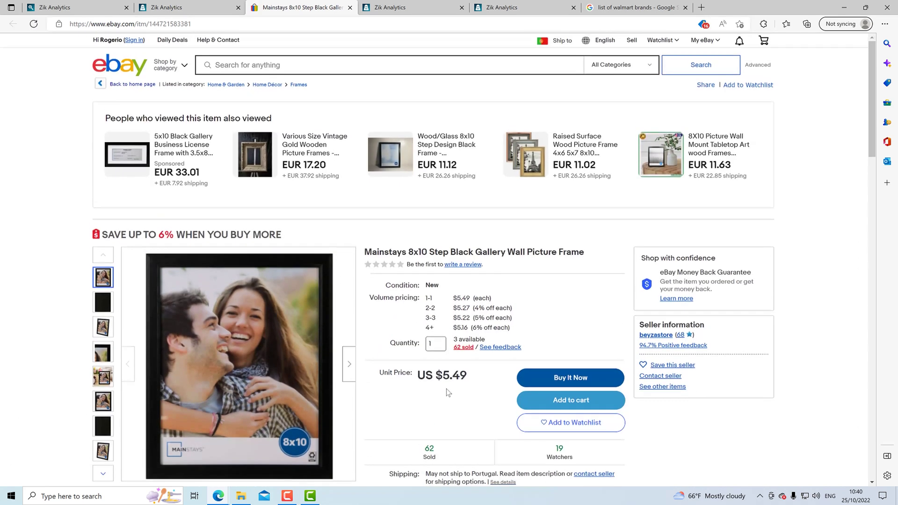
{"action": "left_click", "coordinate": [173, 7]}
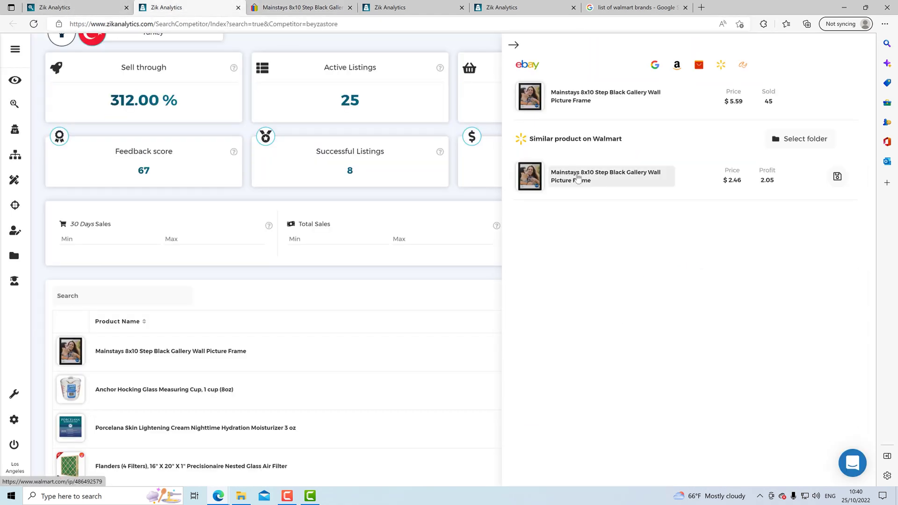
{"action": "left_click", "coordinate": [575, 182]}
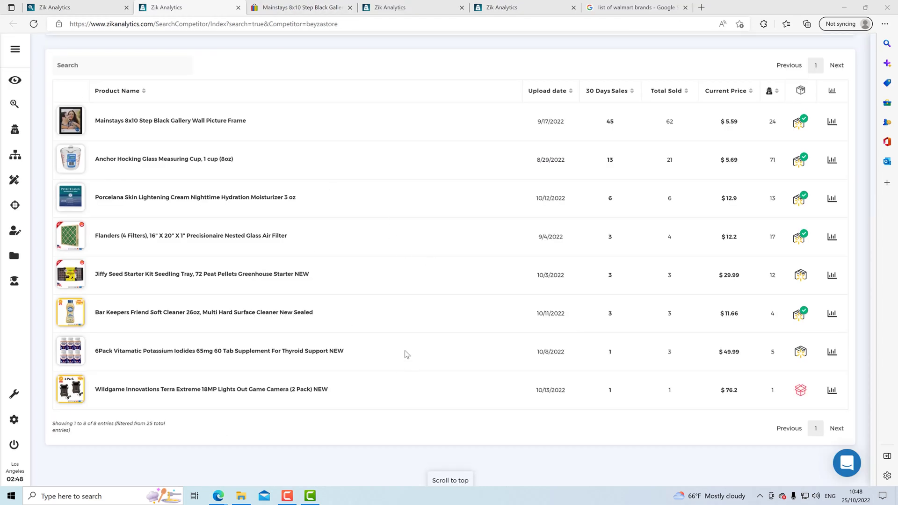
Return to the Mainstays product results and check the supplier match for the top-selling Mainstays Comfort Complete Bed Pillow
{"action": "scroll", "coordinate": [403, 353], "scroll_direction": "up", "scroll_amount": 6}
{"action": "scroll", "coordinate": [222, 95], "scroll_direction": "up", "scroll_amount": 8}
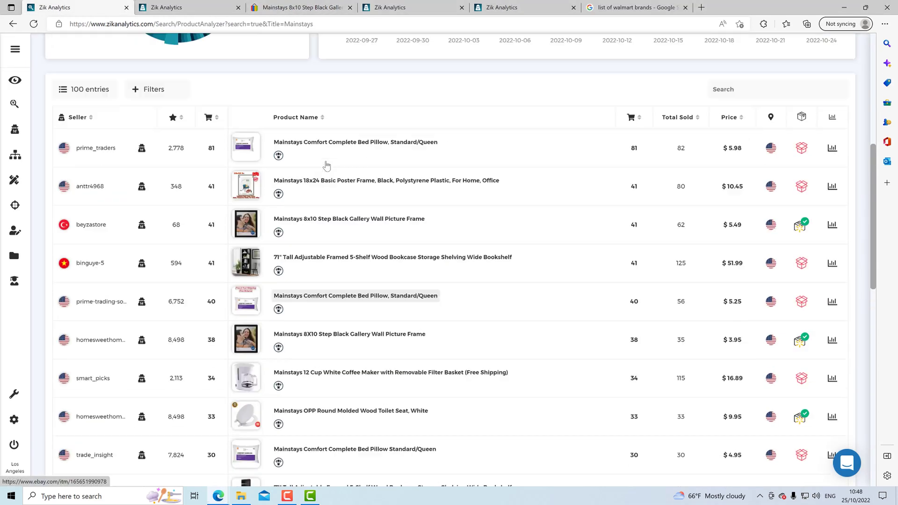
{"action": "scroll", "coordinate": [371, 152], "scroll_direction": "down", "scroll_amount": 5}
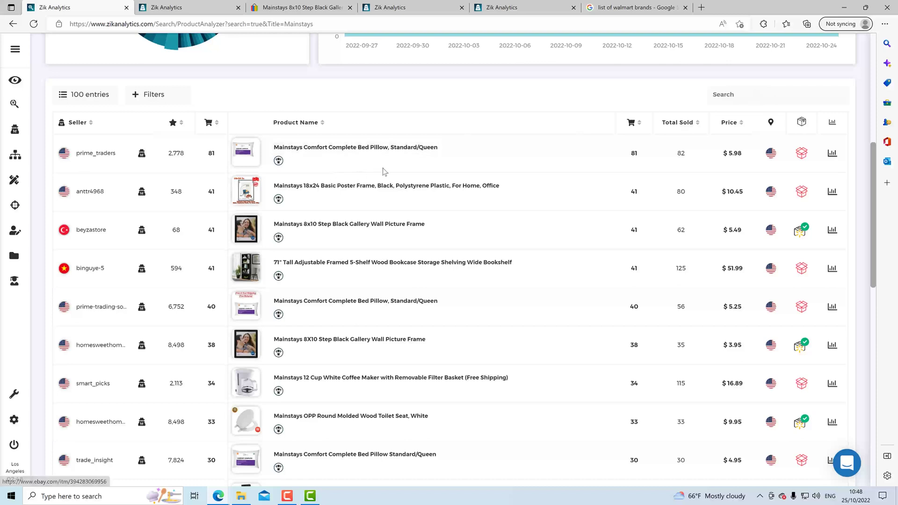
{"action": "left_click", "coordinate": [802, 157]}
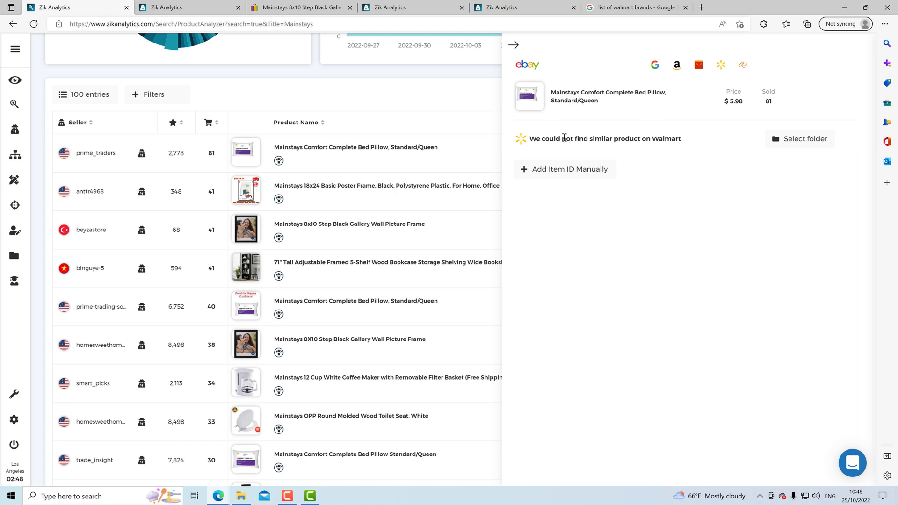
Search Walmart for the pillow from the supplier match and open the Mainstays Comfort Complete Bed Pillow, Standard/Queen product page
{"action": "left_click", "coordinate": [721, 65]}
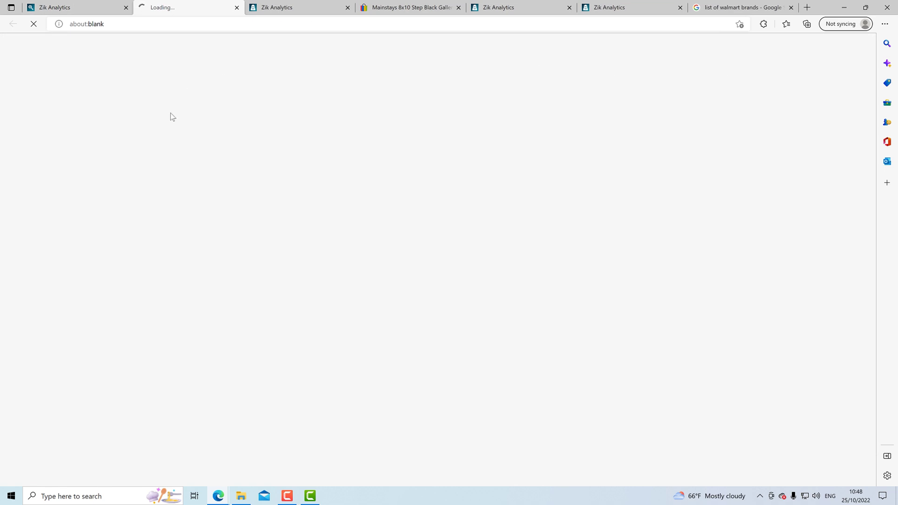
{"action": "scroll", "coordinate": [322, 280], "scroll_direction": "down", "scroll_amount": 1}
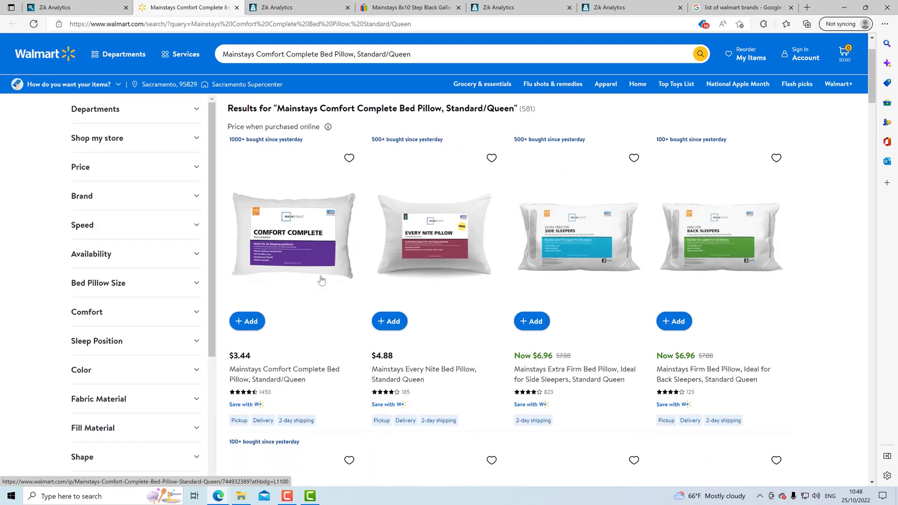
{"action": "left_click", "coordinate": [321, 280]}
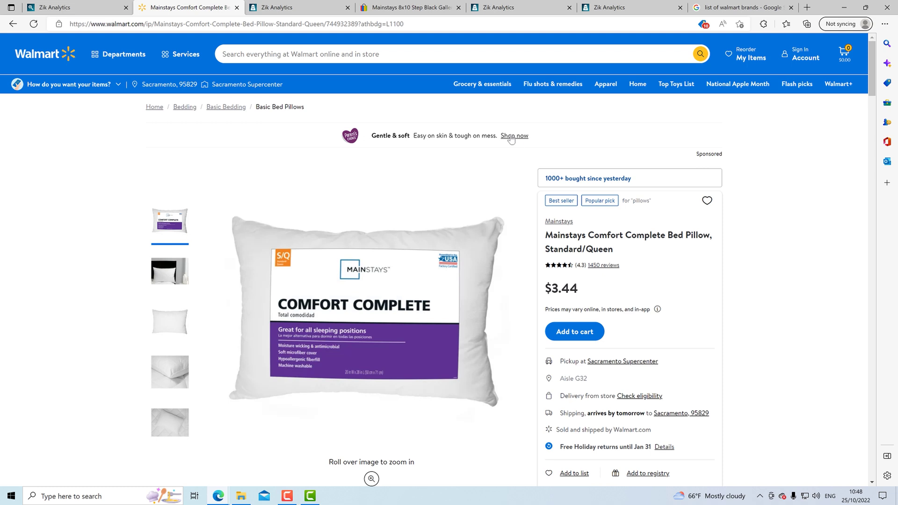
Copy the pillow's item ID 744932389 from the Walmart page address
{"action": "left_click", "coordinate": [334, 27]}
{"action": "left_click", "coordinate": [326, 24]}
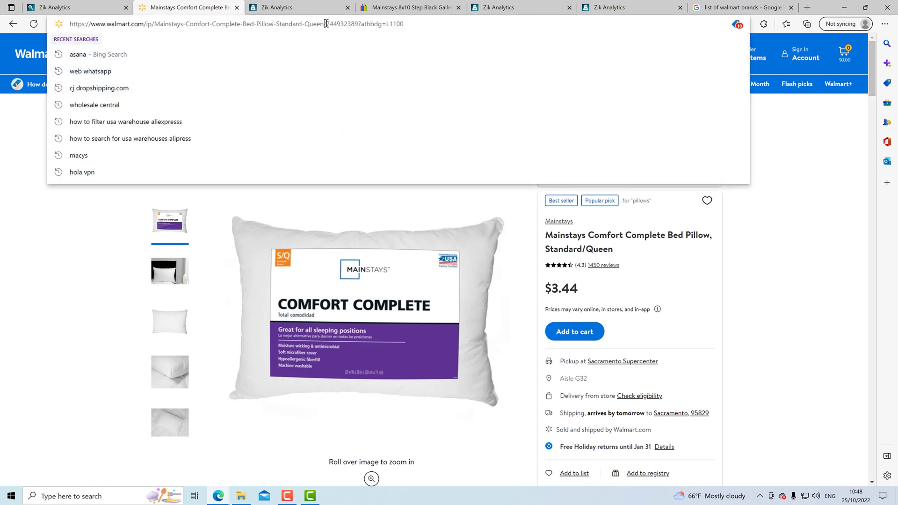
{"action": "left_click_drag", "start_coordinate": [326, 24], "coordinate": [358, 24]}
{"action": "right_click", "coordinate": [358, 24]}
{"action": "left_click", "coordinate": [397, 113]}
Manually add the Walmart item ID 744932389 as the supplier match for the bed pillow in ZIK Analytics
{"action": "left_click", "coordinate": [55, 7]}
{"action": "left_click", "coordinate": [535, 168]}
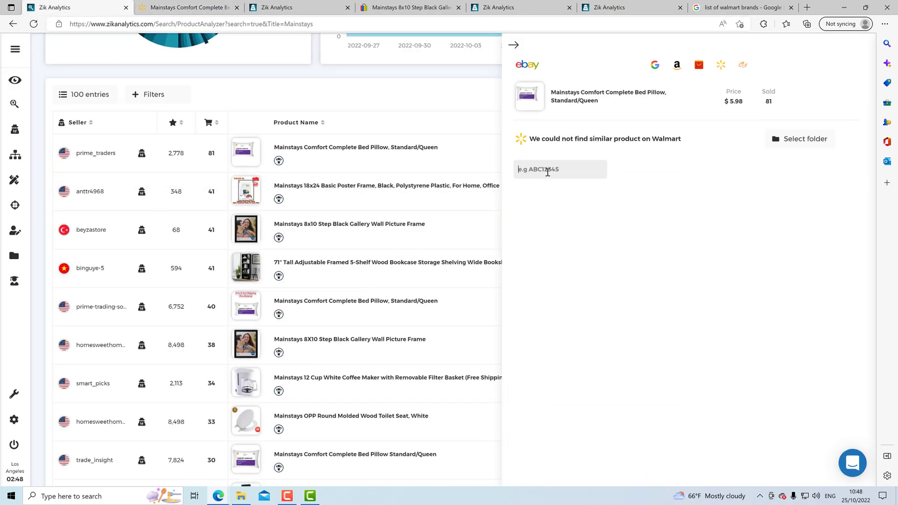
{"action": "right_click", "coordinate": [546, 171]}
{"action": "left_click", "coordinate": [586, 260]}
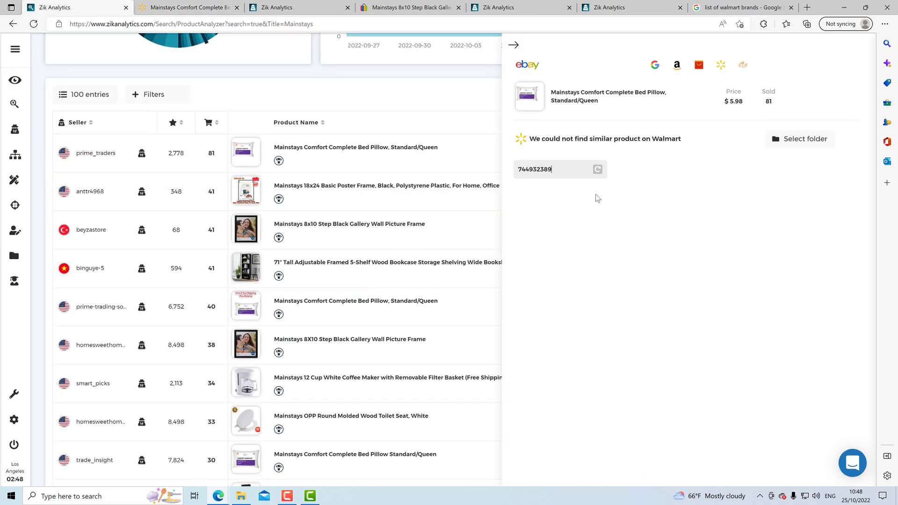
{"action": "left_click", "coordinate": [593, 169]}
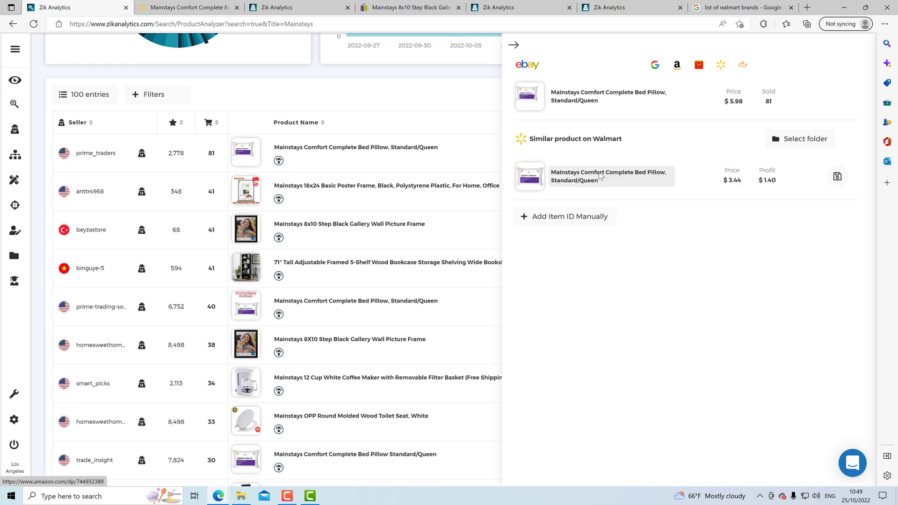
Check the price and profit of the Walmart bed pillow match and save the item to the folder
{"action": "left_click_drag", "start_coordinate": [778, 181], "coordinate": [551, 172]}
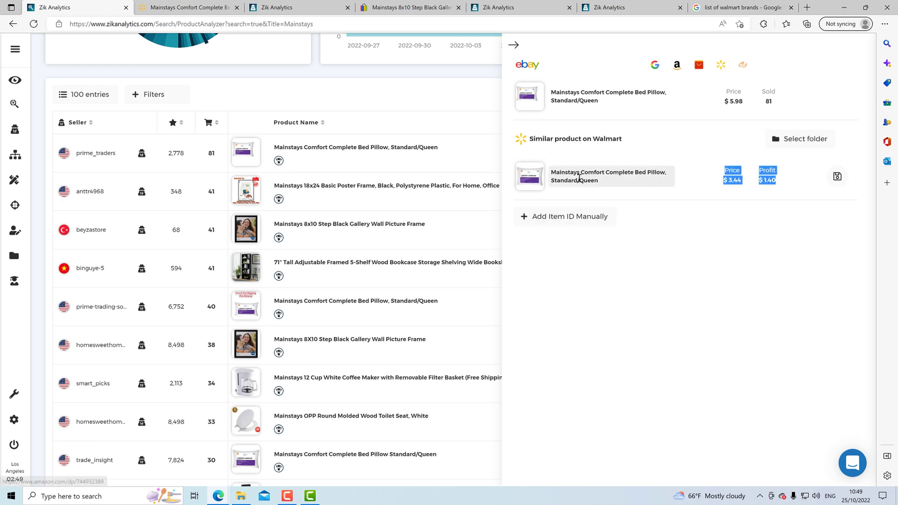
{"action": "left_click", "coordinate": [775, 183]}
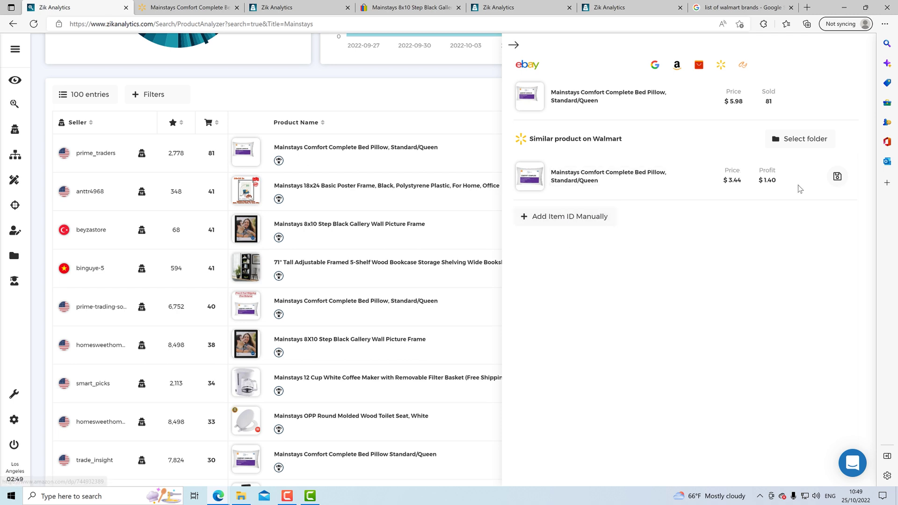
{"action": "left_click_drag", "start_coordinate": [785, 176], "coordinate": [709, 175]}
{"action": "left_click", "coordinate": [837, 176]}
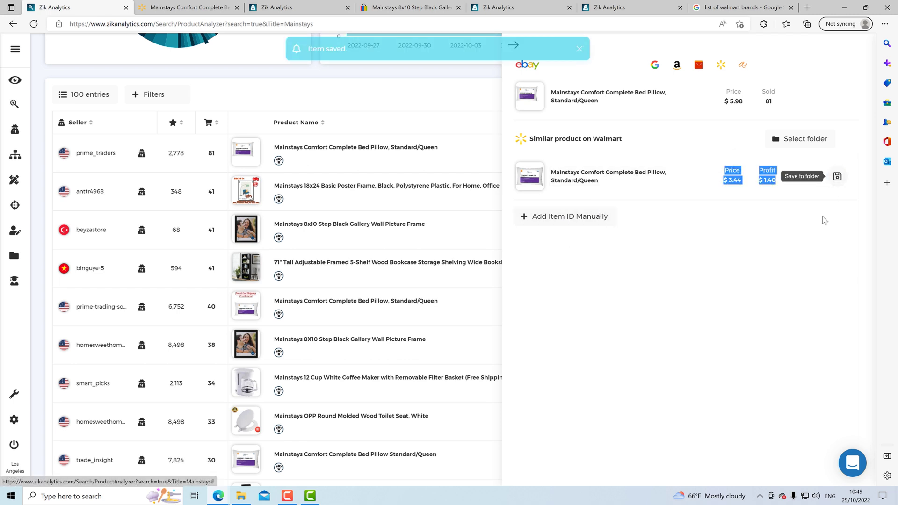
{"action": "left_click", "coordinate": [580, 52]}
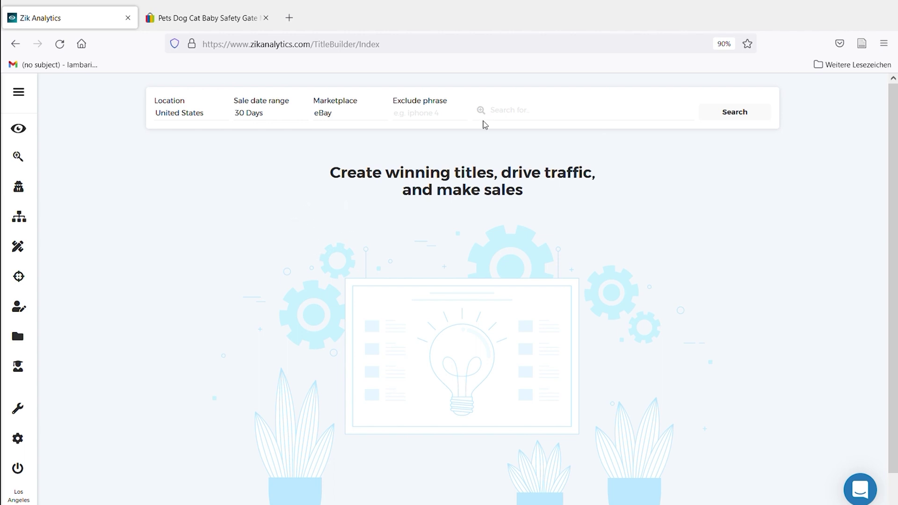
Examine the Title Builder's search options for location, sale date range, excluded phrase and search term
{"action": "left_click", "coordinate": [510, 108]}
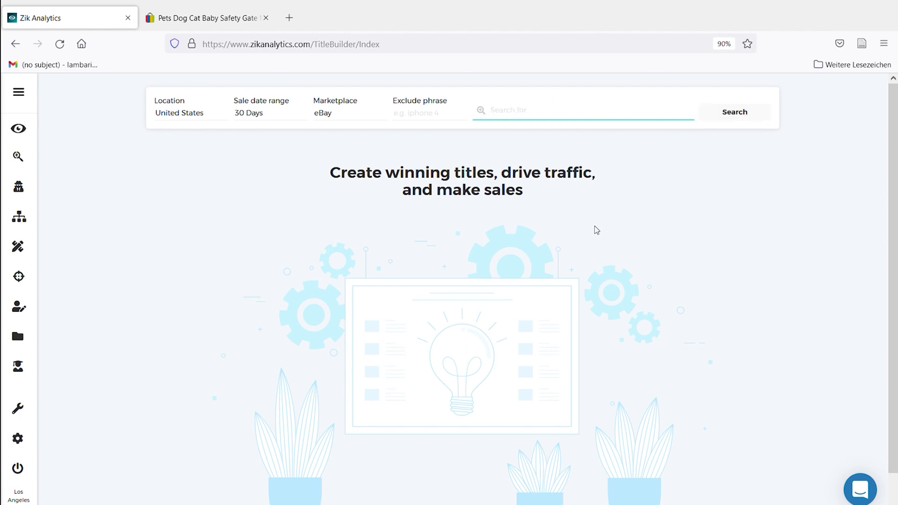
{"action": "left_click", "coordinate": [551, 216]}
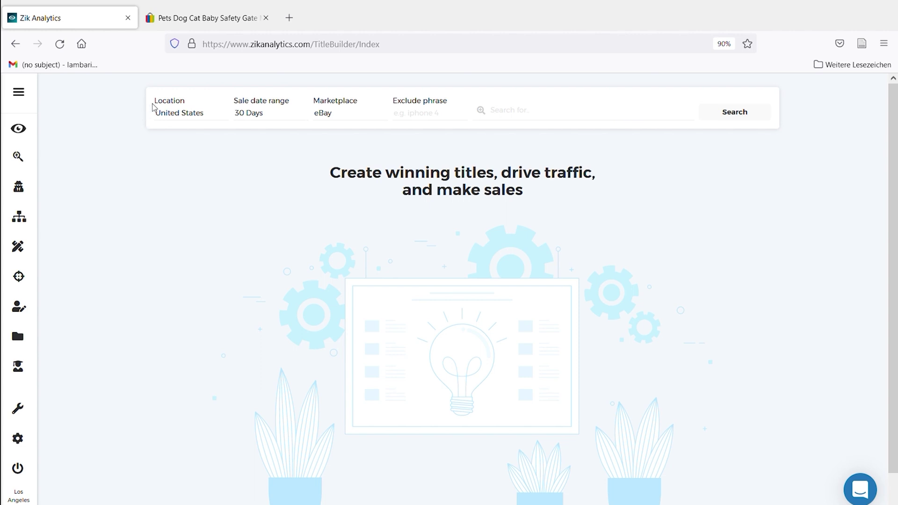
{"action": "left_click", "coordinate": [195, 113]}
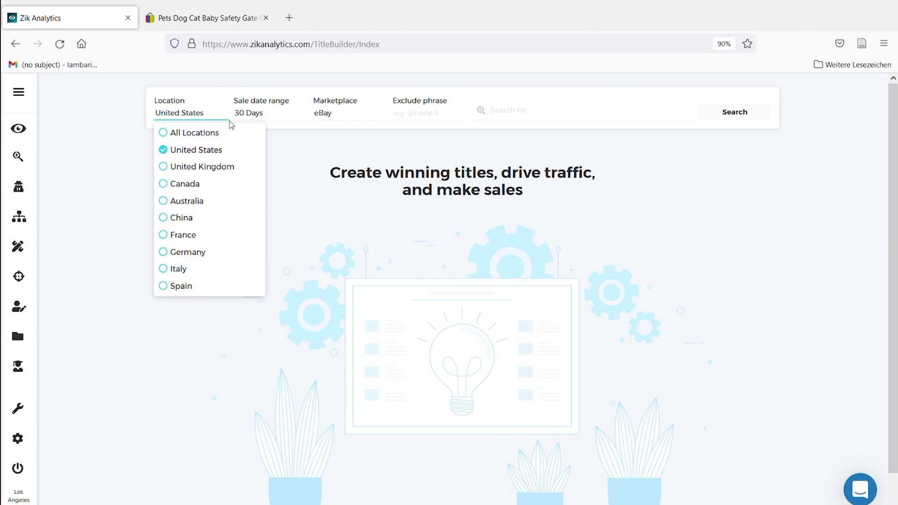
{"action": "left_click", "coordinate": [299, 151]}
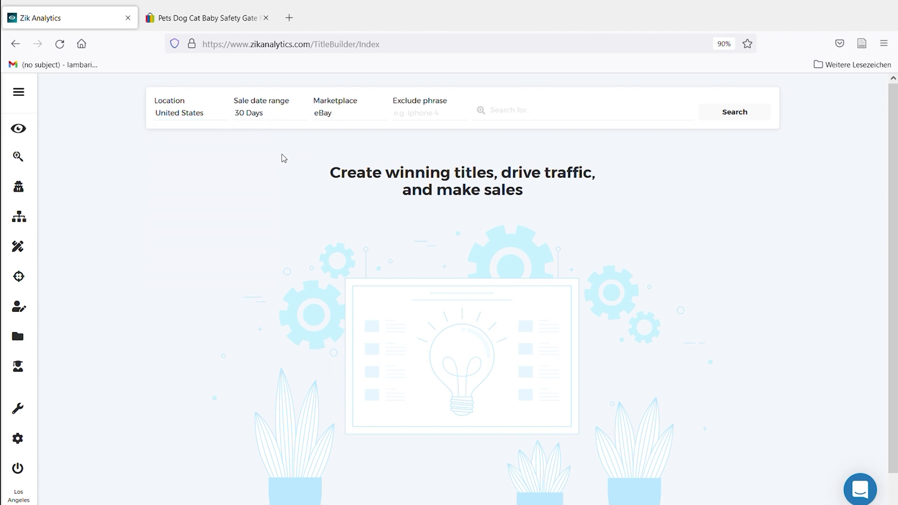
{"action": "left_click", "coordinate": [187, 122]}
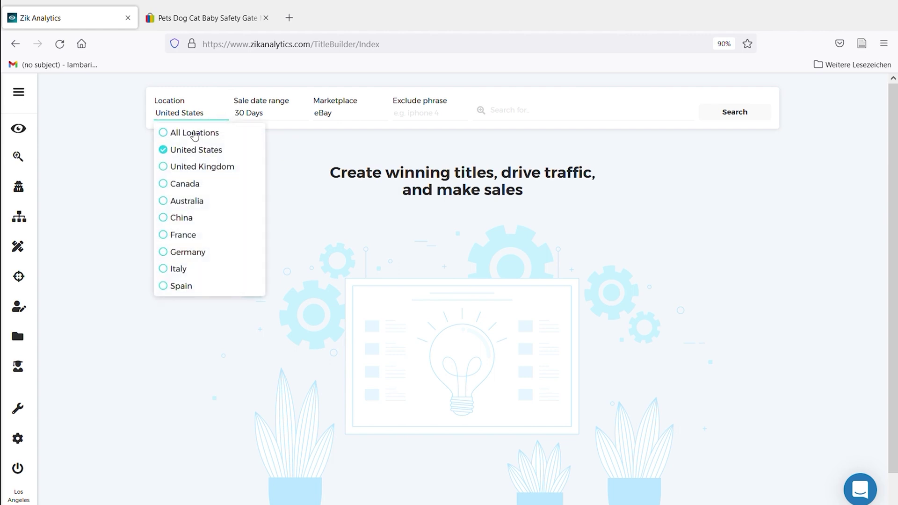
{"action": "left_click", "coordinate": [290, 145]}
{"action": "left_click", "coordinate": [271, 117]}
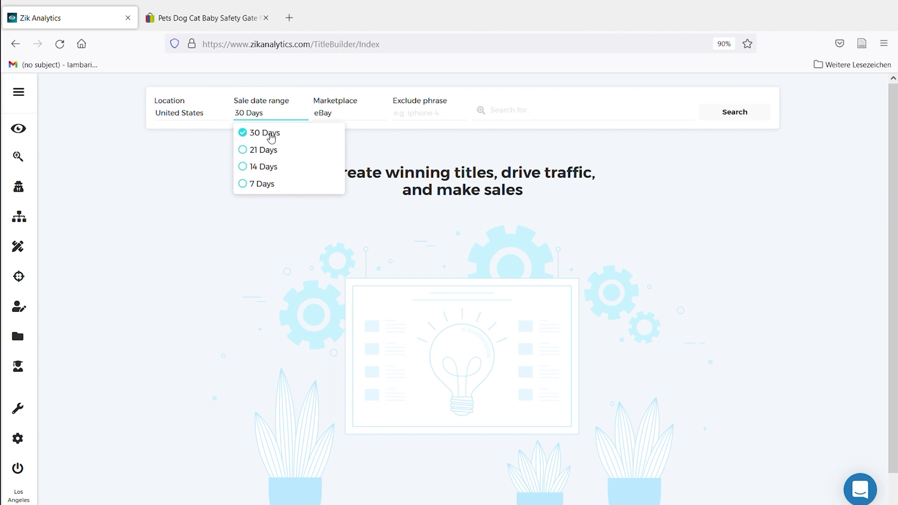
{"action": "left_click_drag", "start_coordinate": [373, 147], "coordinate": [345, 144]}
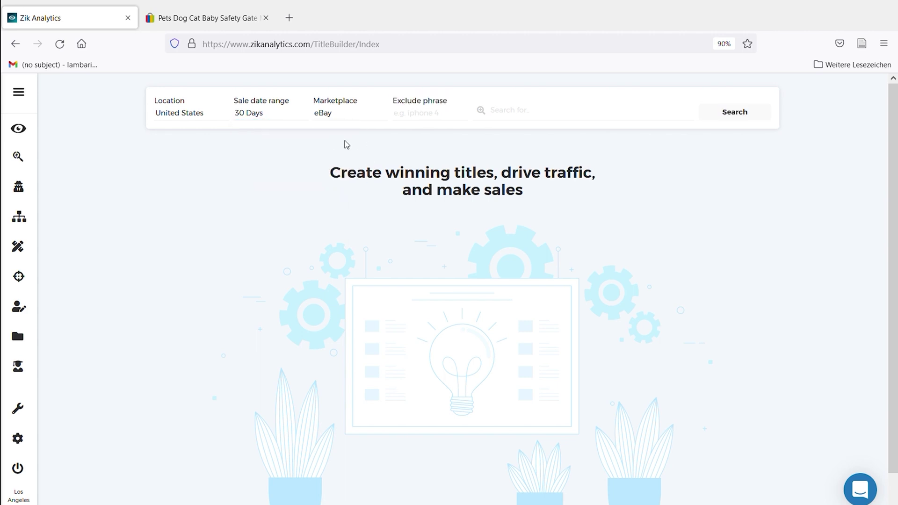
{"action": "left_click", "coordinate": [431, 118]}
{"action": "left_click", "coordinate": [527, 113]}
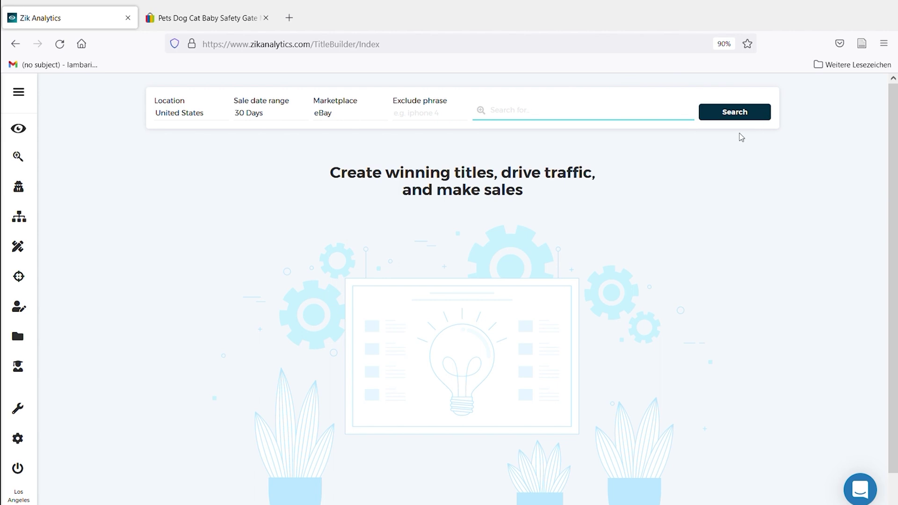
{"action": "left_click", "coordinate": [741, 137]}
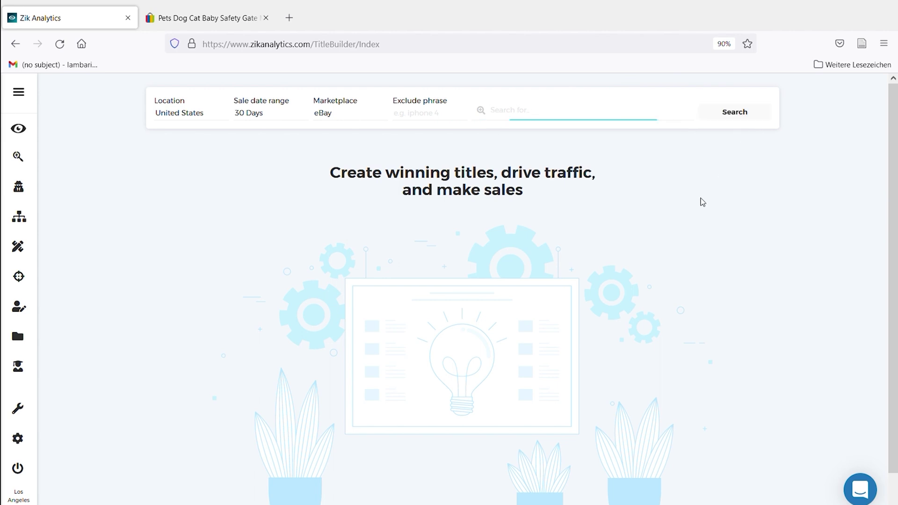
Copy the phrase "Baby Safety Gate" from the title of the eBay pet safety gate listing
{"action": "left_click", "coordinate": [184, 10]}
{"action": "scroll", "coordinate": [402, 246], "scroll_direction": "down", "scroll_amount": 2}
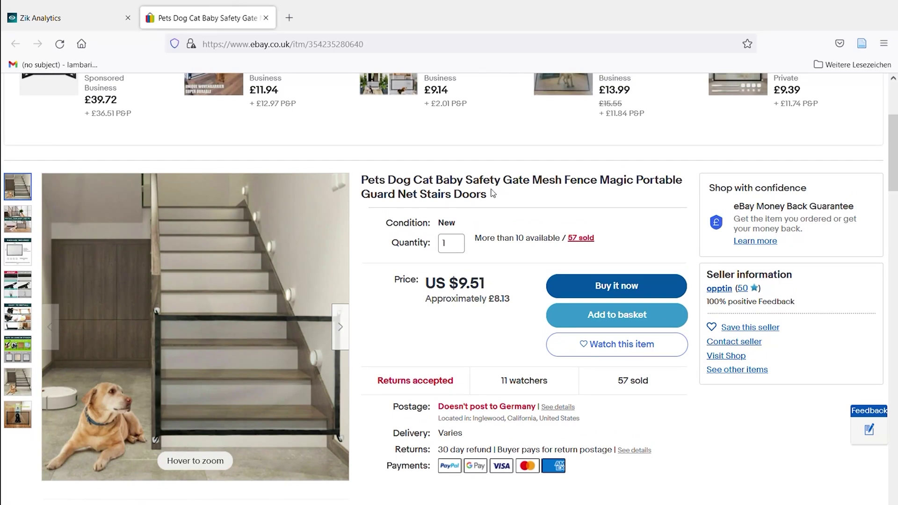
{"action": "left_click_drag", "start_coordinate": [436, 183], "coordinate": [534, 181]}
{"action": "key", "text": "ctrl+c"}
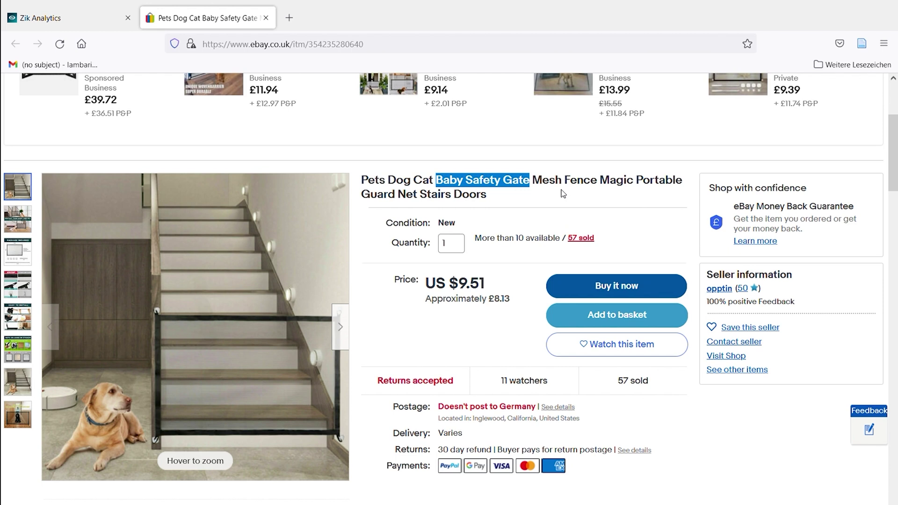
Search the Title Builder for the copied phrase "Baby Safety Gate" with location United States and a 30-day sale range
{"action": "left_click", "coordinate": [106, 28]}
{"action": "left_click", "coordinate": [517, 118]}
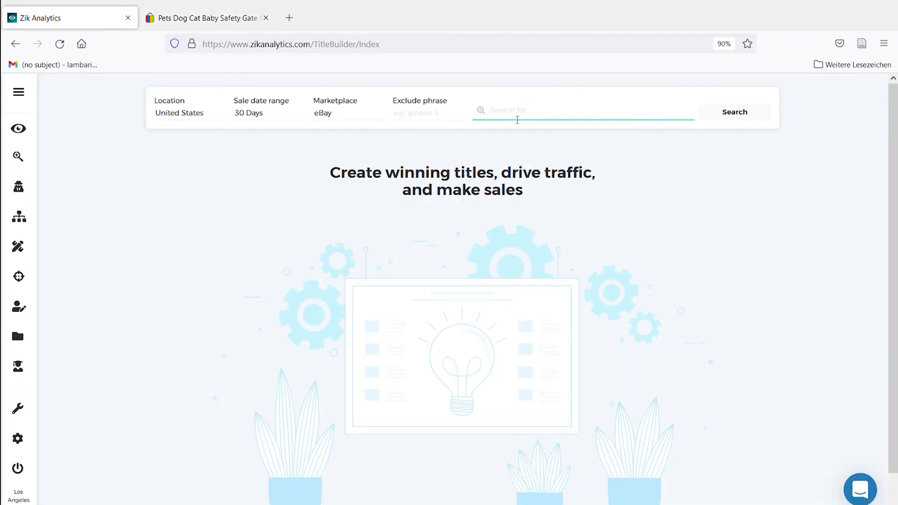
{"action": "key", "text": "ctrl+v"}
{"action": "left_click", "coordinate": [733, 115]}
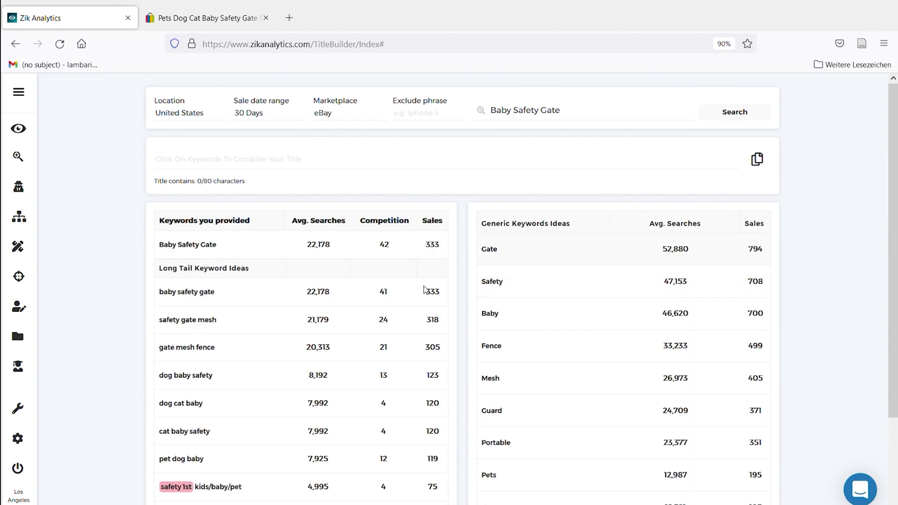
Examine the long tail and generic keyword ideas with their average searches, competition and sales
{"action": "scroll", "coordinate": [346, 194], "scroll_direction": "down", "scroll_amount": 2}
{"action": "scroll", "coordinate": [346, 195], "scroll_direction": "up", "scroll_amount": 1}
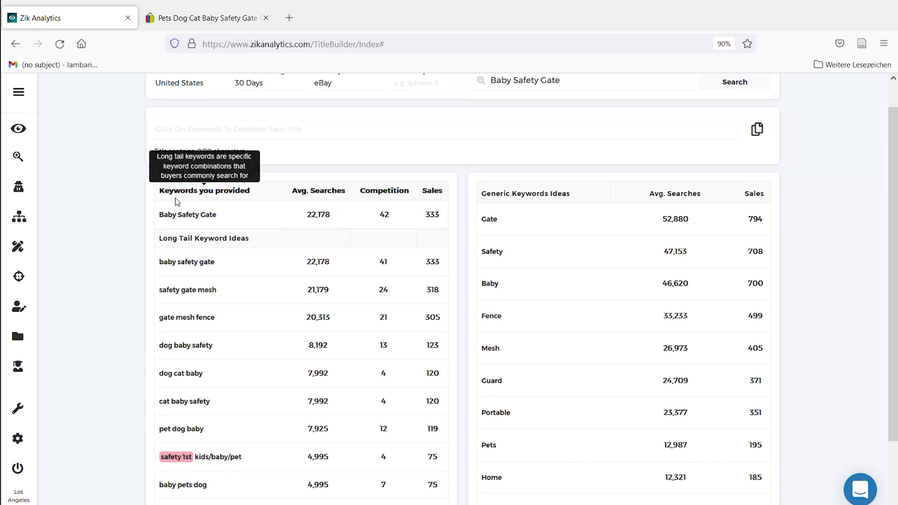
{"action": "mouse_move", "coordinate": [204, 244]}
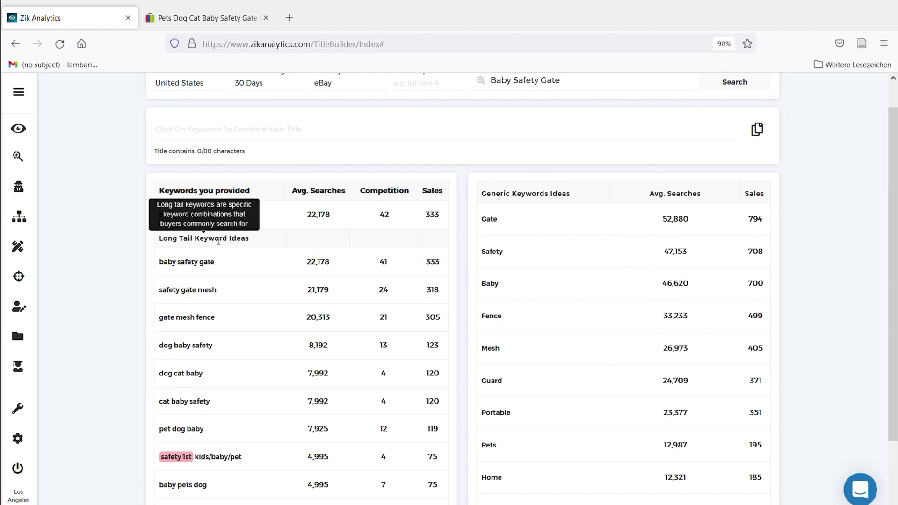
{"action": "scroll", "coordinate": [105, 303], "scroll_direction": "down", "scroll_amount": 1}
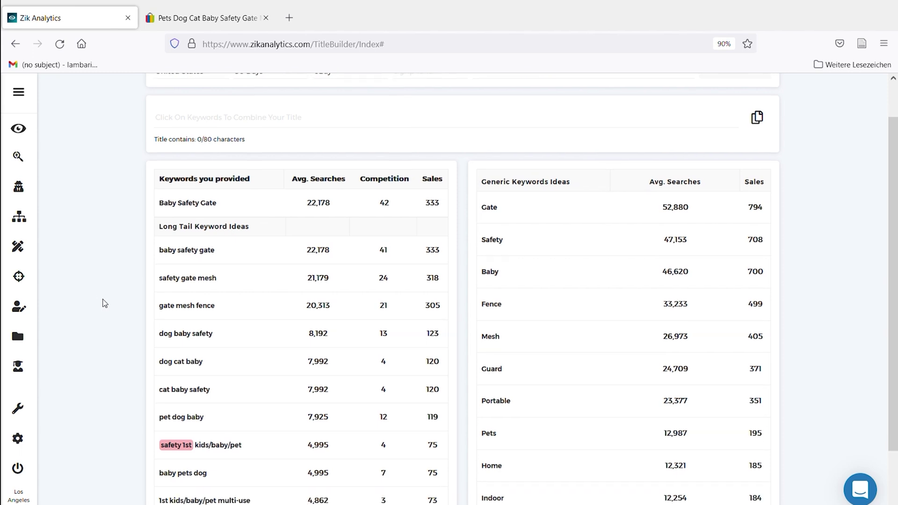
{"action": "scroll", "coordinate": [239, 295], "scroll_direction": "up", "scroll_amount": 1}
{"action": "scroll", "coordinate": [241, 294], "scroll_direction": "up", "scroll_amount": 1}
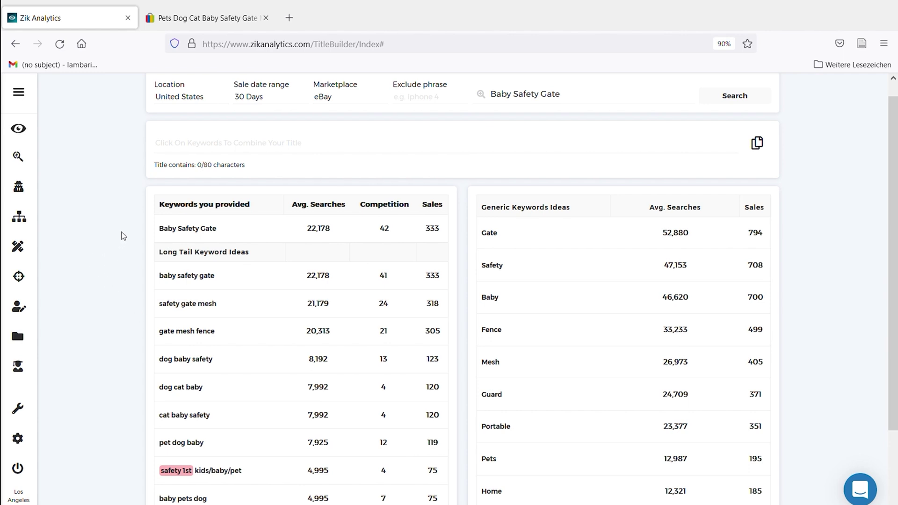
{"action": "scroll", "coordinate": [82, 259], "scroll_direction": "down", "scroll_amount": 1}
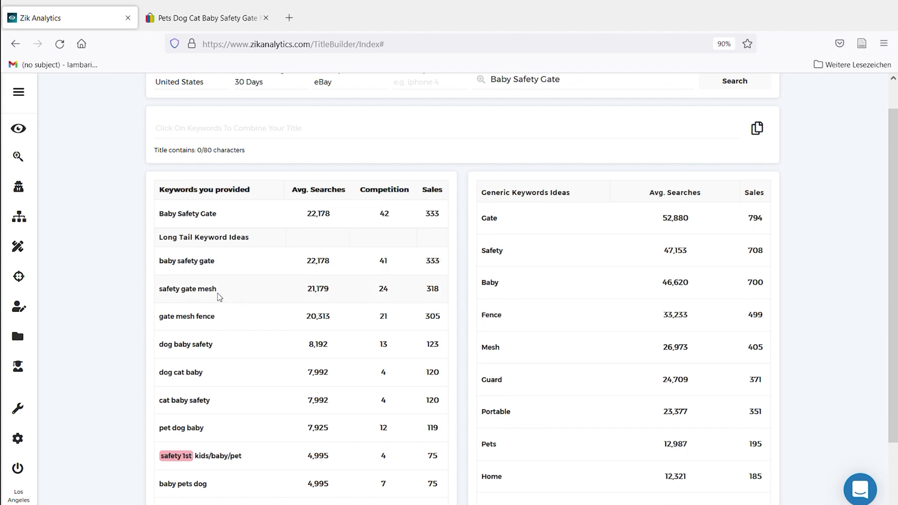
{"action": "scroll", "coordinate": [216, 348], "scroll_direction": "down", "scroll_amount": 1}
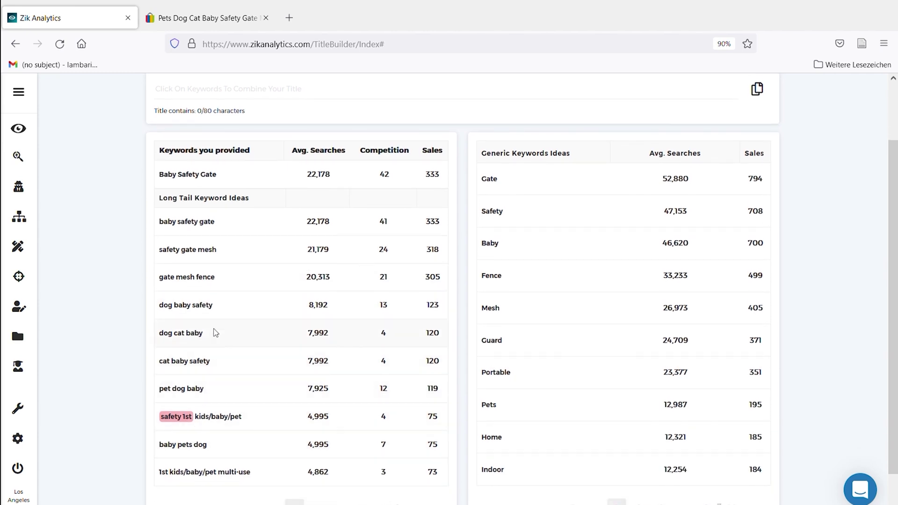
{"action": "scroll", "coordinate": [217, 309], "scroll_direction": "up", "scroll_amount": 1}
{"action": "scroll", "coordinate": [217, 311], "scroll_direction": "down", "scroll_amount": 2}
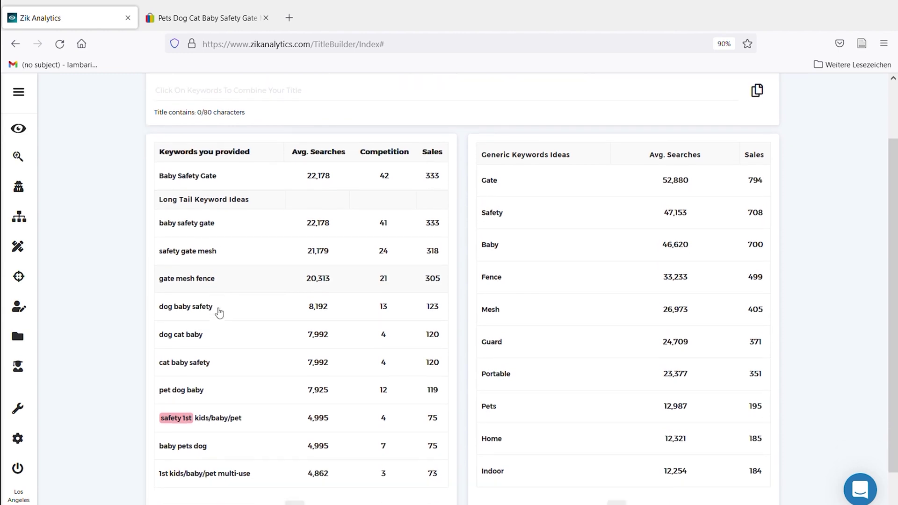
{"action": "scroll", "coordinate": [216, 312], "scroll_direction": "up", "scroll_amount": 2}
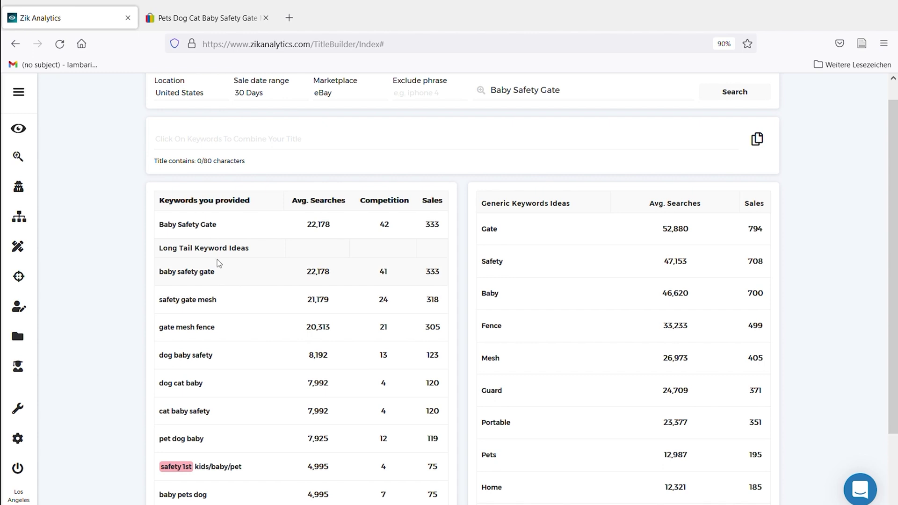
Build the title "Baby Safety Gate Portable Mesh Fence" from the suggested long tail and generic keywords and copy it
{"action": "left_click", "coordinate": [208, 277]}
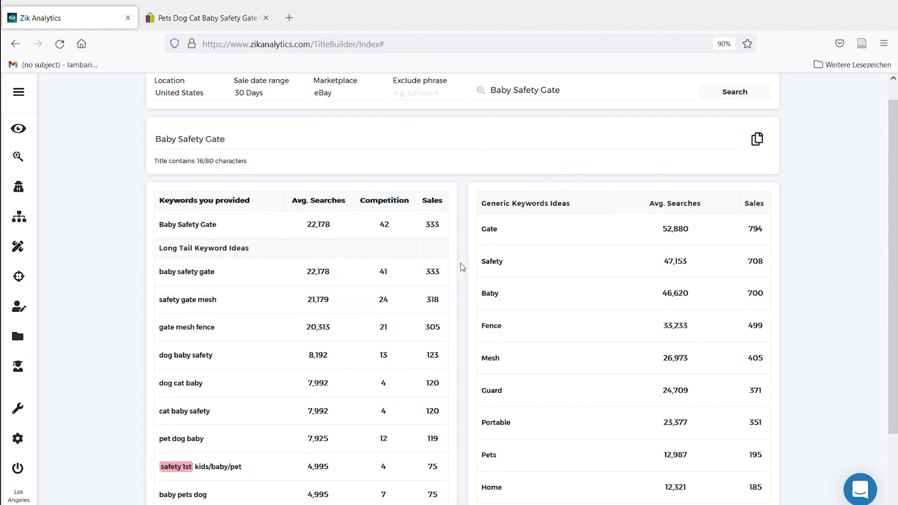
{"action": "scroll", "coordinate": [507, 338], "scroll_direction": "down", "scroll_amount": 2}
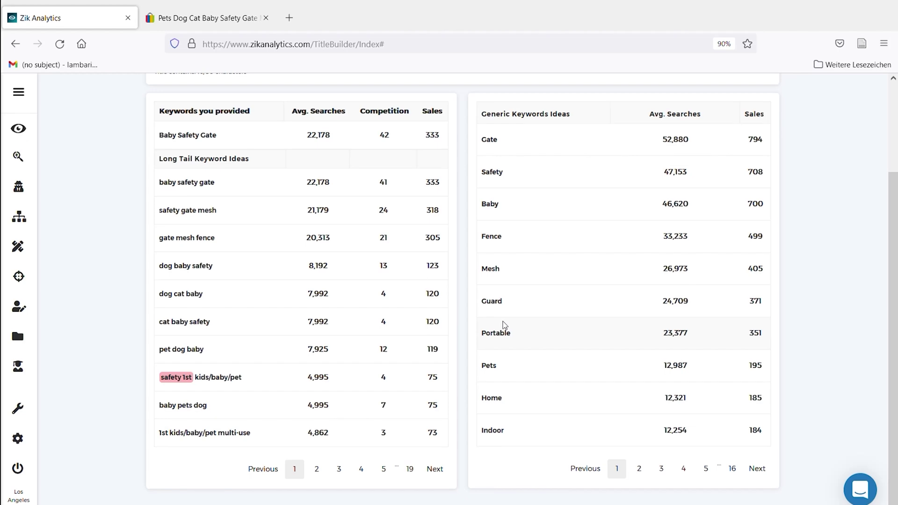
{"action": "scroll", "coordinate": [503, 321], "scroll_direction": "up", "scroll_amount": 2}
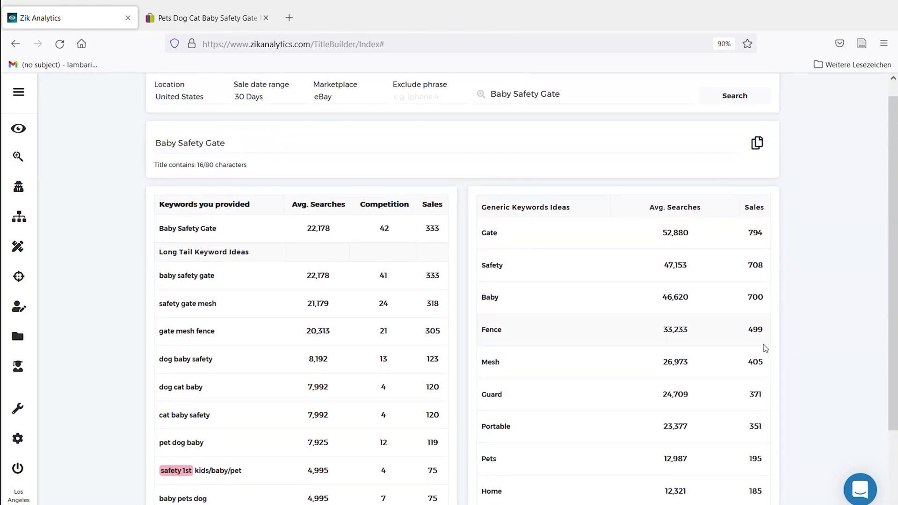
{"action": "scroll", "coordinate": [783, 328], "scroll_direction": "down", "scroll_amount": 1}
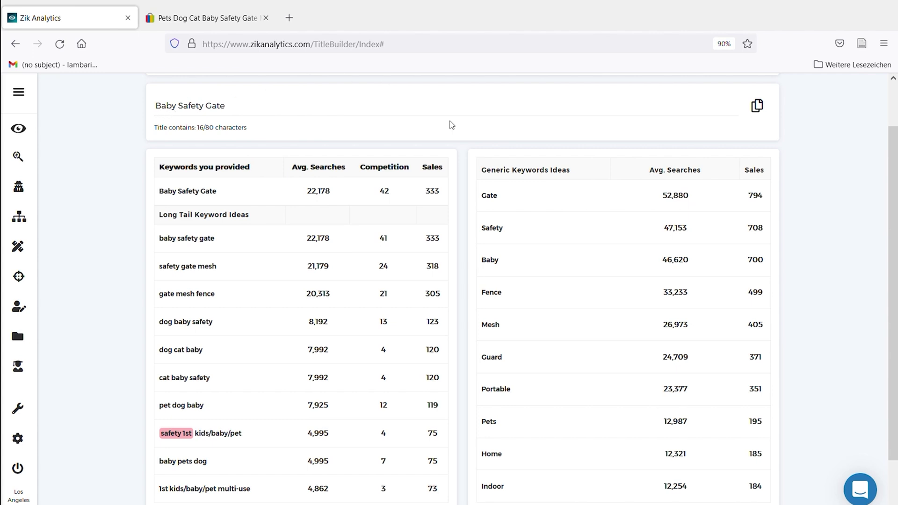
{"action": "scroll", "coordinate": [505, 337], "scroll_direction": "down", "scroll_amount": 2}
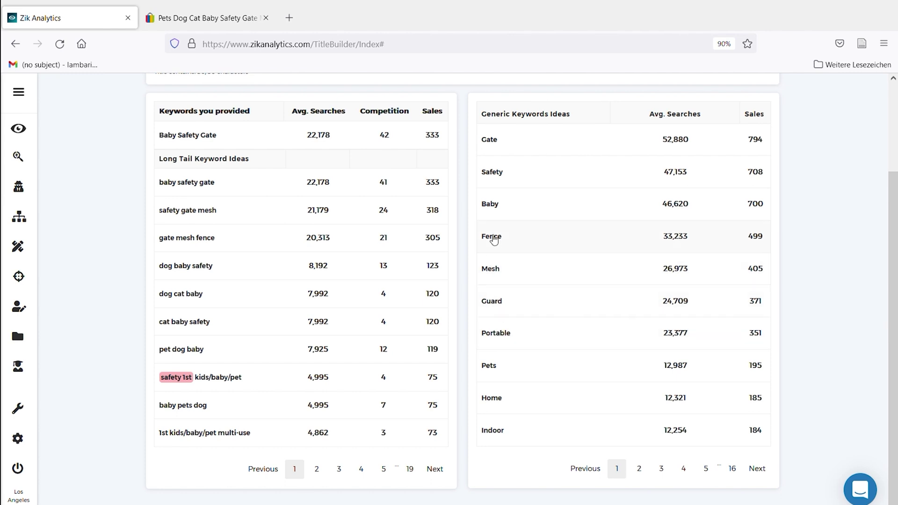
{"action": "scroll", "coordinate": [509, 283], "scroll_direction": "up", "scroll_amount": 3}
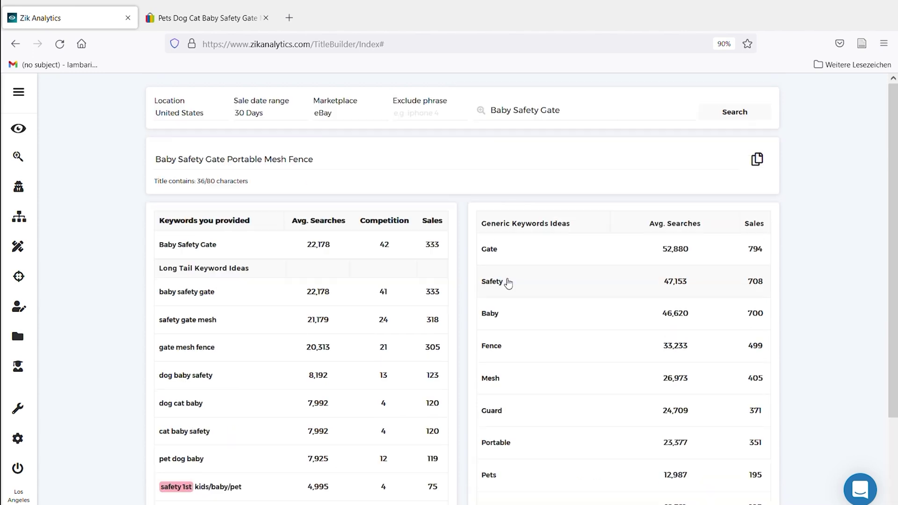
{"action": "scroll", "coordinate": [508, 283], "scroll_direction": "down", "scroll_amount": 1}
{"action": "scroll", "coordinate": [507, 283], "scroll_direction": "up", "scroll_amount": 1}
{"action": "left_click", "coordinate": [271, 160]}
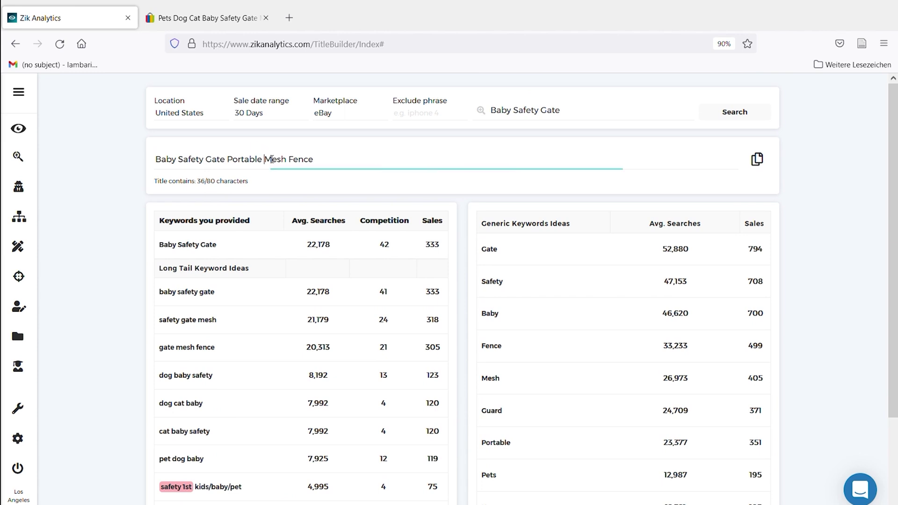
{"action": "left_click", "coordinate": [763, 167]}
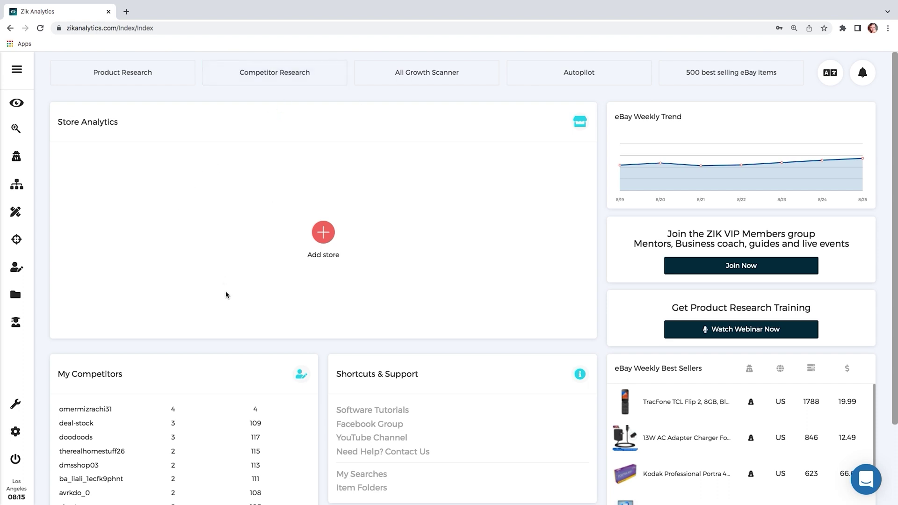
Open the Turbo Scanner from the ZIK Pro tools
{"action": "left_click", "coordinate": [23, 241]}
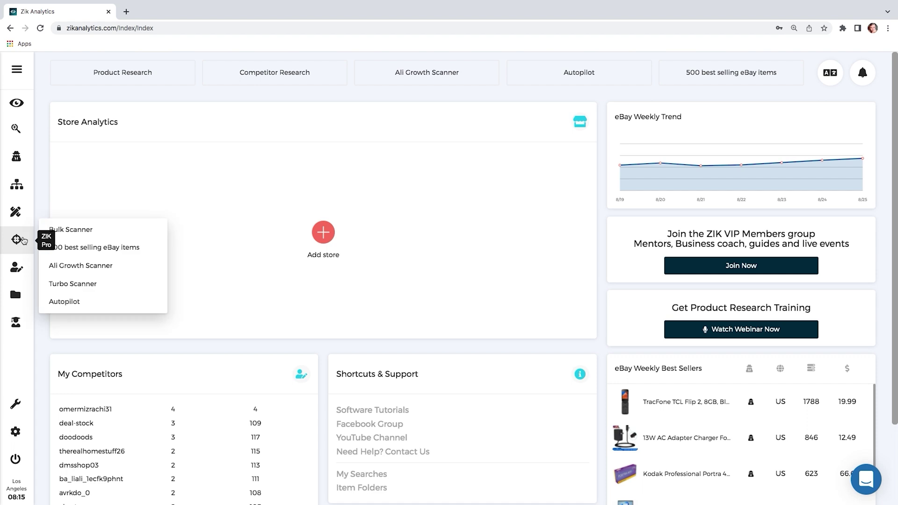
{"action": "left_click", "coordinate": [73, 284]}
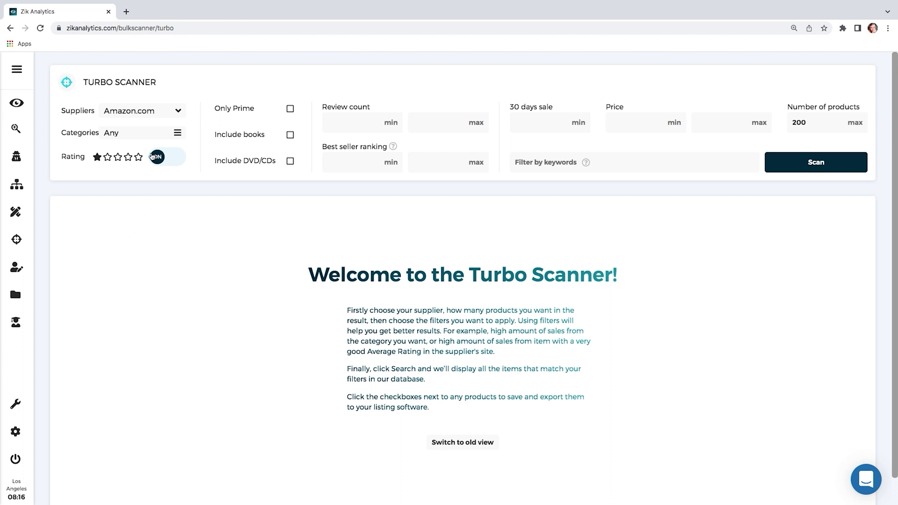
Check which suppliers are available for the Turbo Scanner scan
{"action": "left_click", "coordinate": [131, 112]}
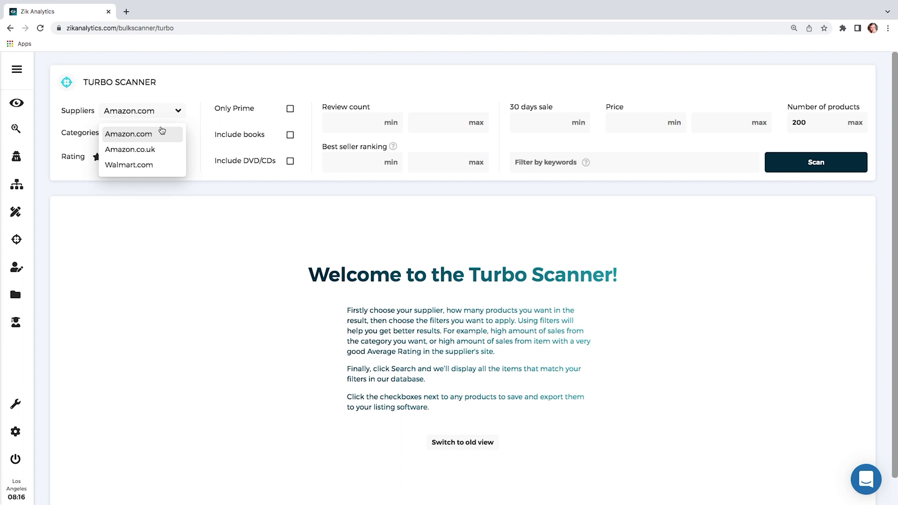
{"action": "left_click", "coordinate": [175, 95]}
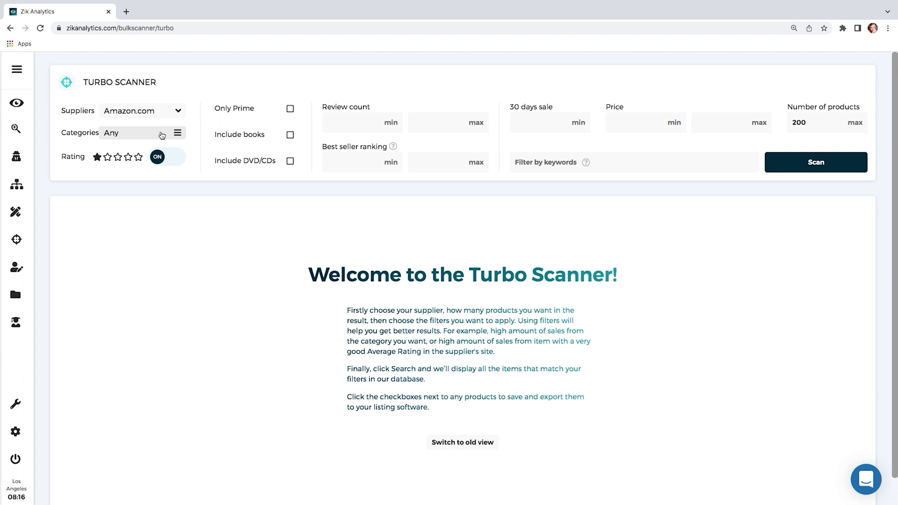
{"action": "left_click", "coordinate": [165, 117]}
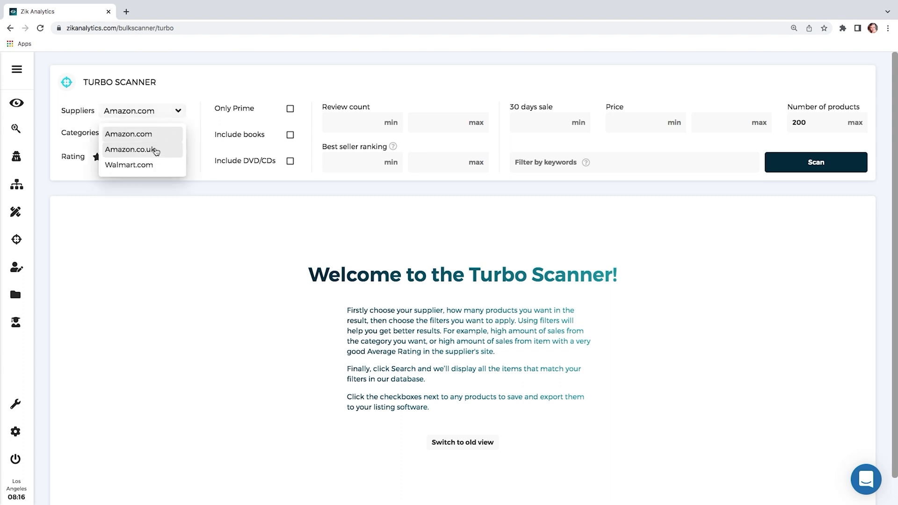
{"action": "left_click", "coordinate": [182, 97]}
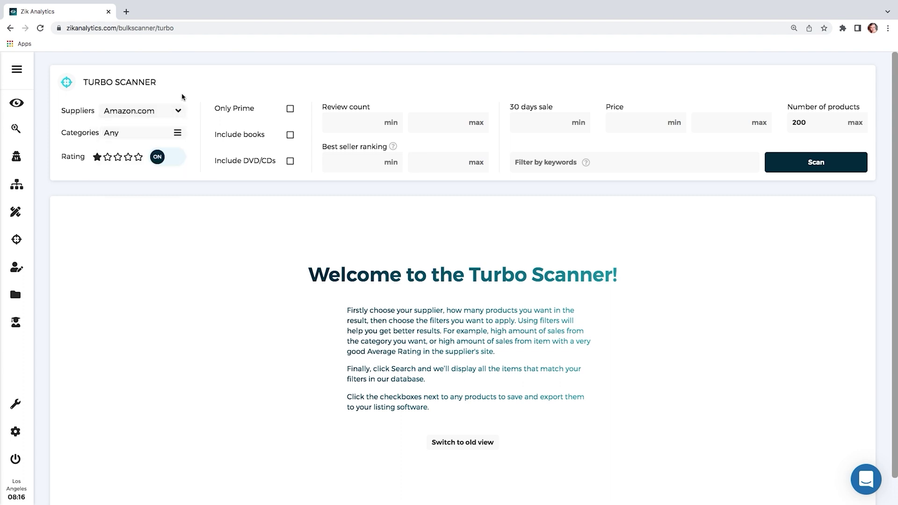
Select all scan categories, then exclude All Electronics, CDs & Vinyl, Books and Apple Products
{"action": "left_click", "coordinate": [140, 135]}
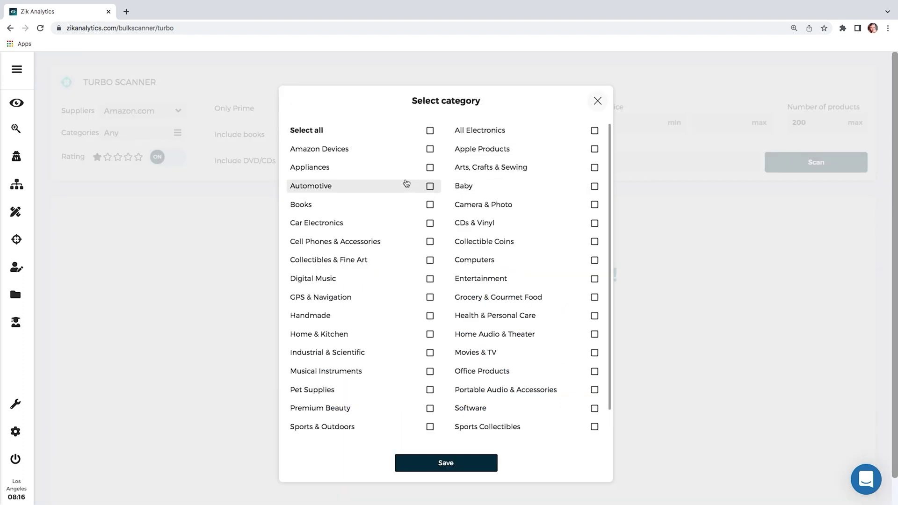
{"action": "scroll", "coordinate": [442, 188], "scroll_direction": "up", "scroll_amount": 1}
{"action": "scroll", "coordinate": [442, 188], "scroll_direction": "down", "scroll_amount": 1}
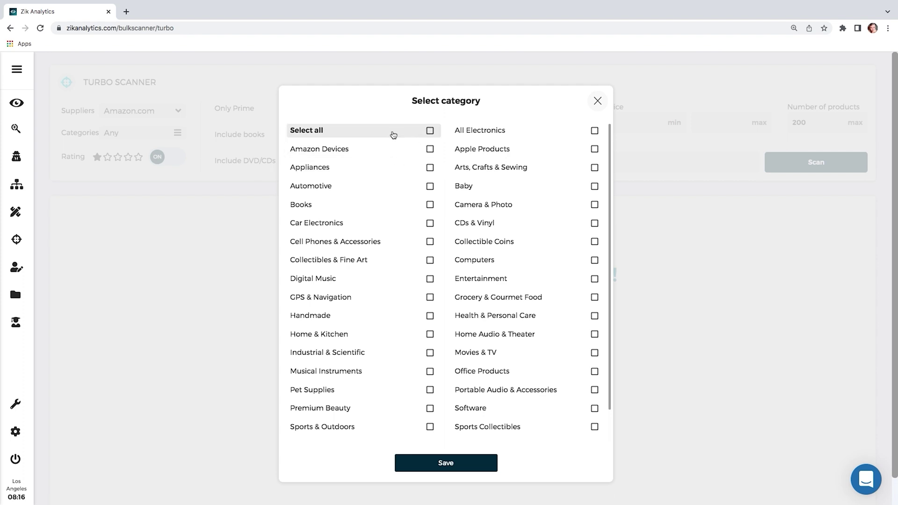
{"action": "left_click", "coordinate": [430, 131]}
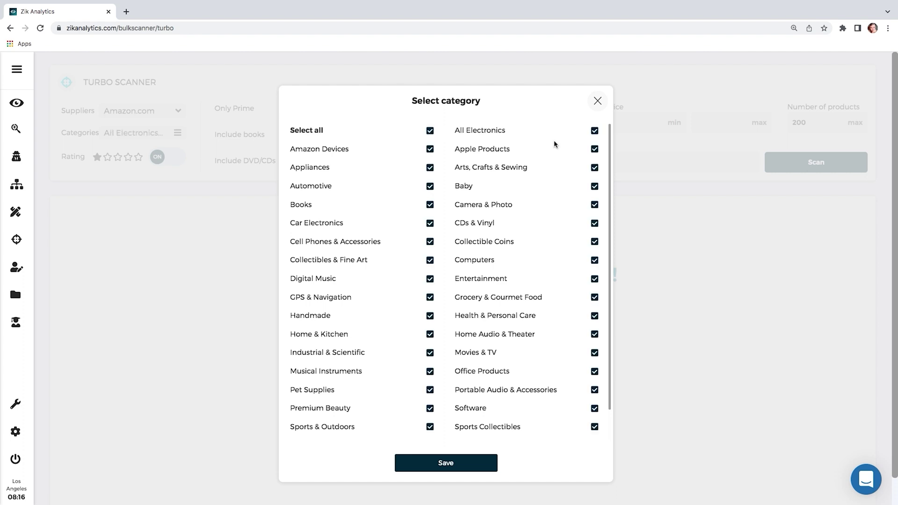
{"action": "left_click", "coordinate": [594, 132]}
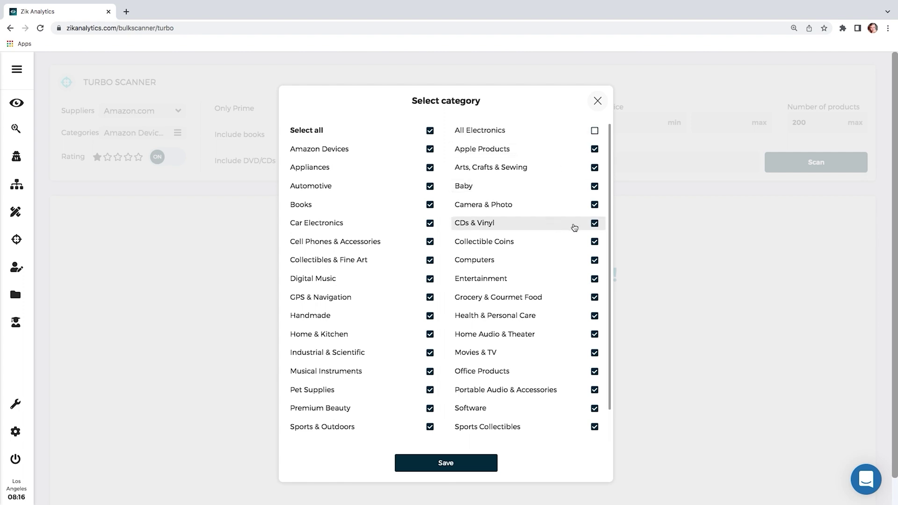
{"action": "left_click", "coordinate": [595, 223]}
{"action": "left_click", "coordinate": [430, 204]}
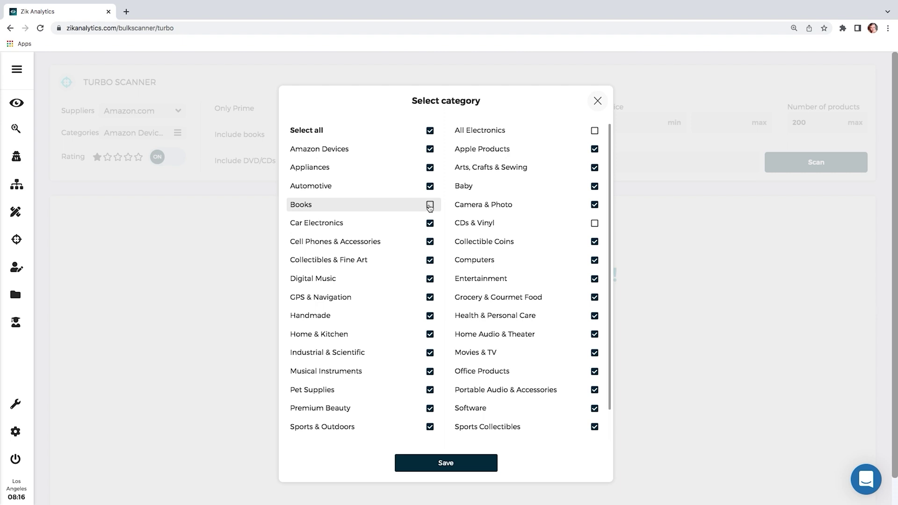
{"action": "left_click", "coordinate": [594, 149]}
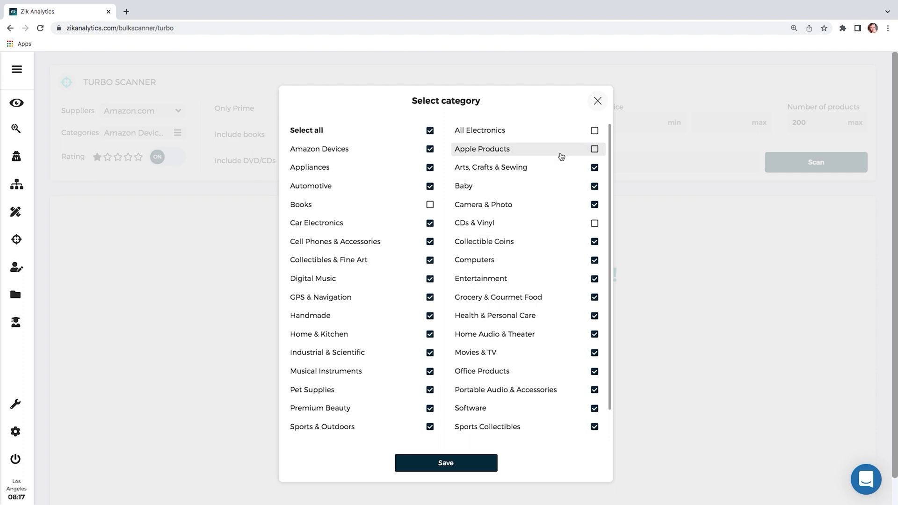
Include All Electronics in the scan categories again and save the category selection
{"action": "left_click", "coordinate": [594, 131]}
{"action": "left_click", "coordinate": [594, 131]}
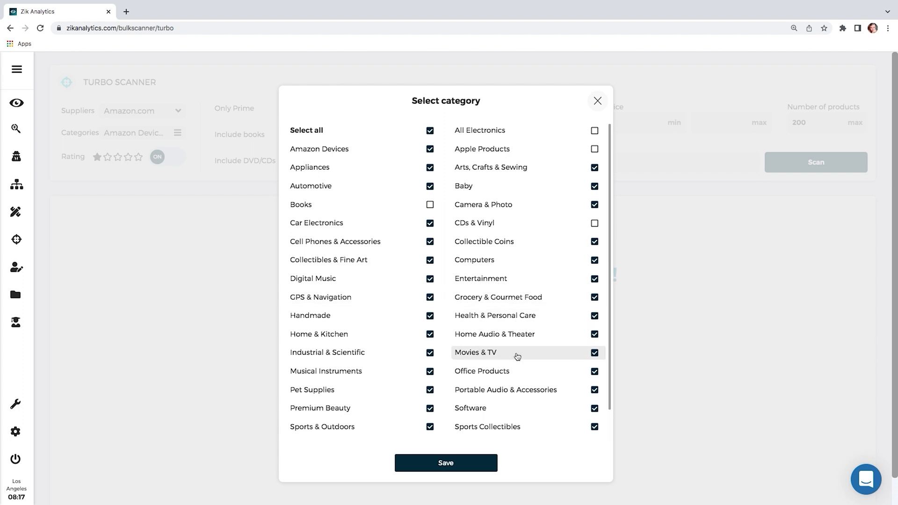
{"action": "left_click", "coordinate": [595, 131]}
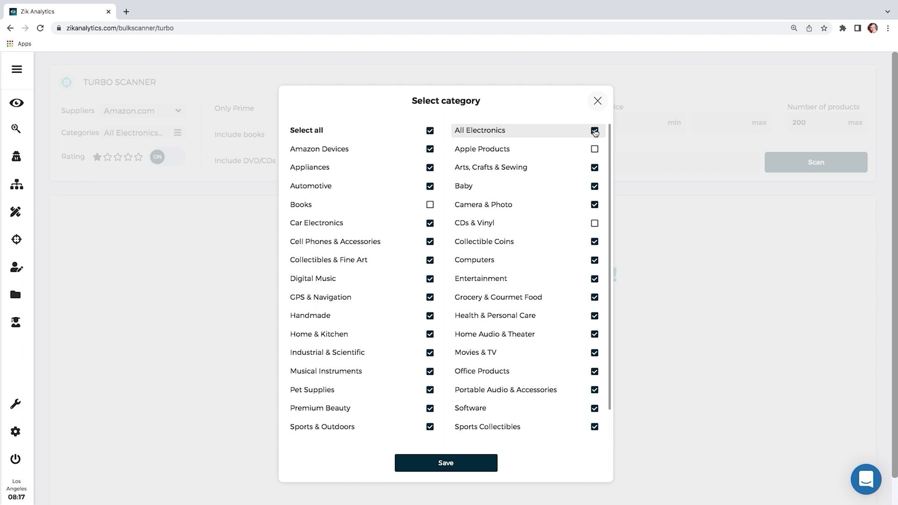
{"action": "scroll", "coordinate": [481, 272], "scroll_direction": "down", "scroll_amount": 2}
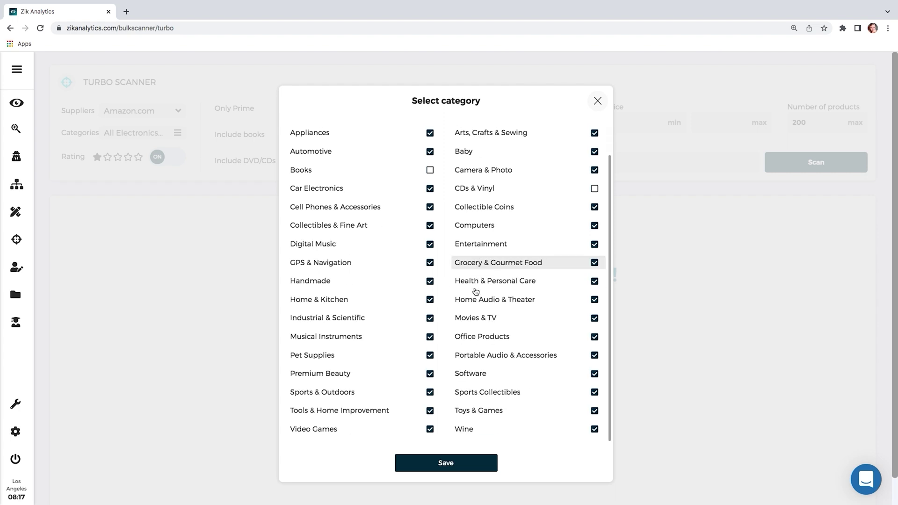
{"action": "left_click", "coordinate": [460, 462]}
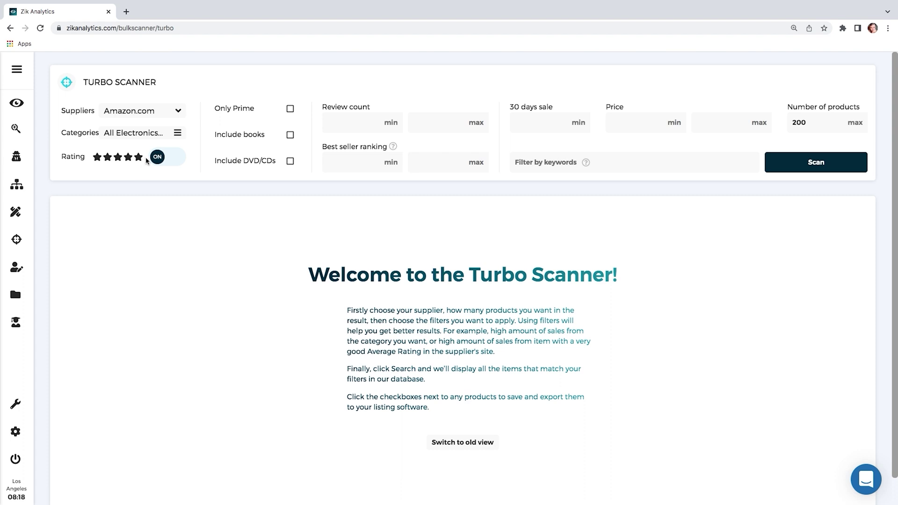
Set the rating filter to three stars and limit the scan to Prime products
{"action": "left_click", "coordinate": [159, 157]}
{"action": "left_click", "coordinate": [159, 159]}
{"action": "left_click", "coordinate": [118, 159]}
{"action": "left_click", "coordinate": [289, 109]}
Set the minimum review count to 10
{"action": "left_click", "coordinate": [360, 124]}
{"action": "type", "text": "10"}
{"action": "left_click", "coordinate": [363, 123]}
{"action": "left_click", "coordinate": [339, 122]}
{"action": "type", "text": "0"}
{"action": "key", "text": "BackSpace"}
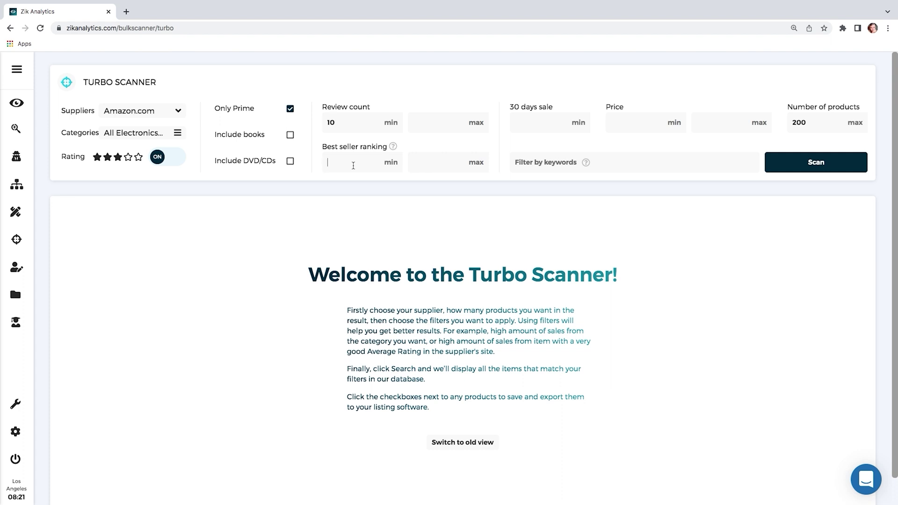
Set the minimum best seller ranking to 5000
{"action": "left_click", "coordinate": [353, 166]}
{"action": "type", "text": "500"}
{"action": "double_click", "coordinate": [349, 161]}
{"action": "left_click", "coordinate": [354, 164]}
{"action": "type", "text": "0"}
{"action": "double_click", "coordinate": [354, 164]}
{"action": "type", "text": "10000"}
{"action": "double_click", "coordinate": [354, 164]}
{"action": "type", "text": "5000"}
Set the minimum 30-day sales to 5 and the minimum price to 20
{"action": "left_click_drag", "start_coordinate": [510, 105], "coordinate": [552, 105]}
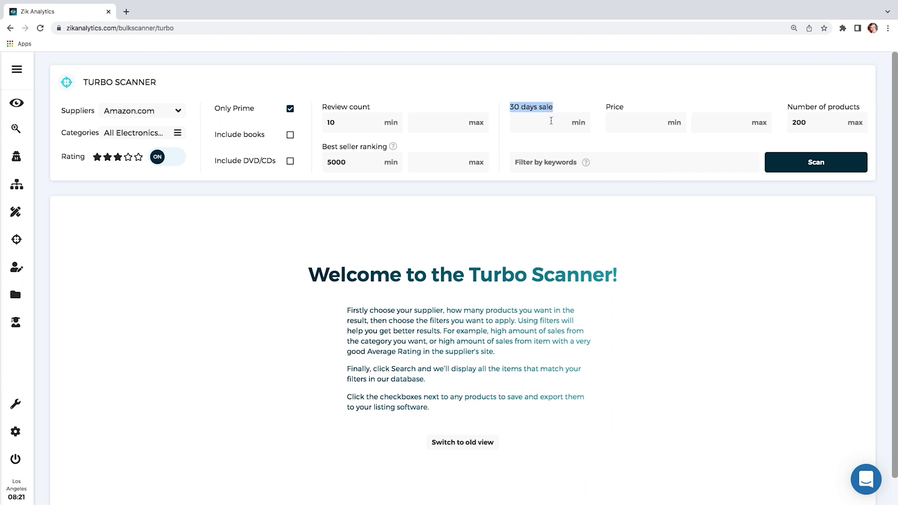
{"action": "left_click", "coordinate": [550, 121]}
{"action": "left_click_drag", "start_coordinate": [606, 107], "coordinate": [623, 107]}
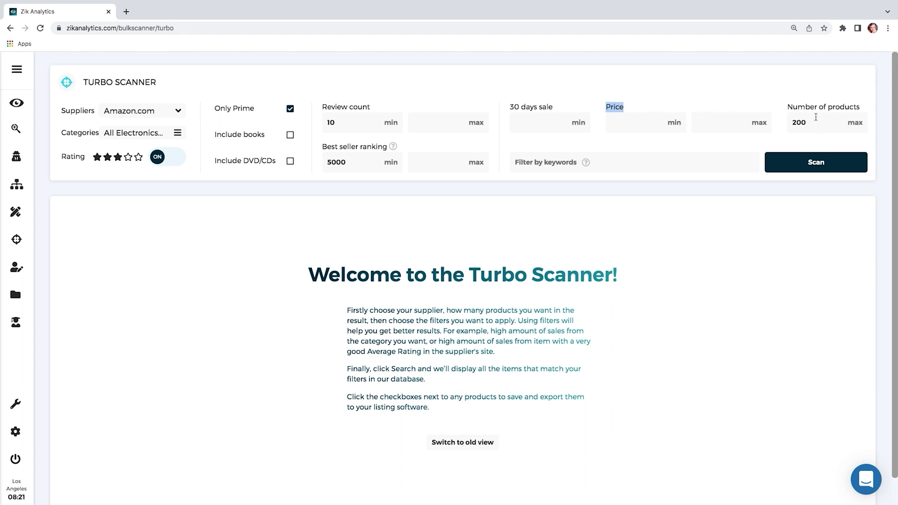
{"action": "left_click", "coordinate": [534, 114]}
{"action": "type", "text": "5"}
{"action": "type", "text": "20"}
Set the number of products to 100 and run the scan without keyword filters
{"action": "double_click", "coordinate": [799, 122]}
{"action": "type", "text": "100"}
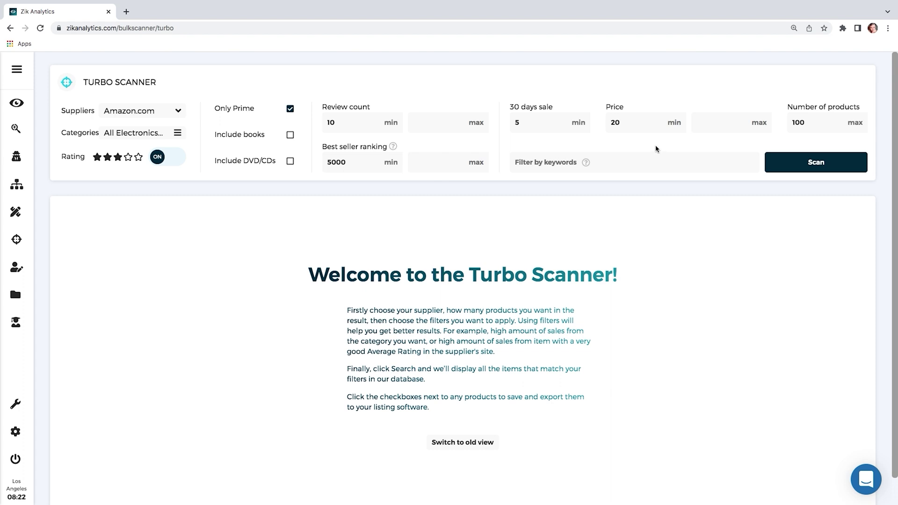
{"action": "left_click", "coordinate": [810, 120]}
{"action": "double_click", "coordinate": [811, 120]}
{"action": "key", "text": "BackSpace"}
{"action": "double_click", "coordinate": [823, 121]}
{"action": "type", "text": "1"}
{"action": "left_click", "coordinate": [570, 168]}
{"action": "left_click", "coordinate": [784, 163]}
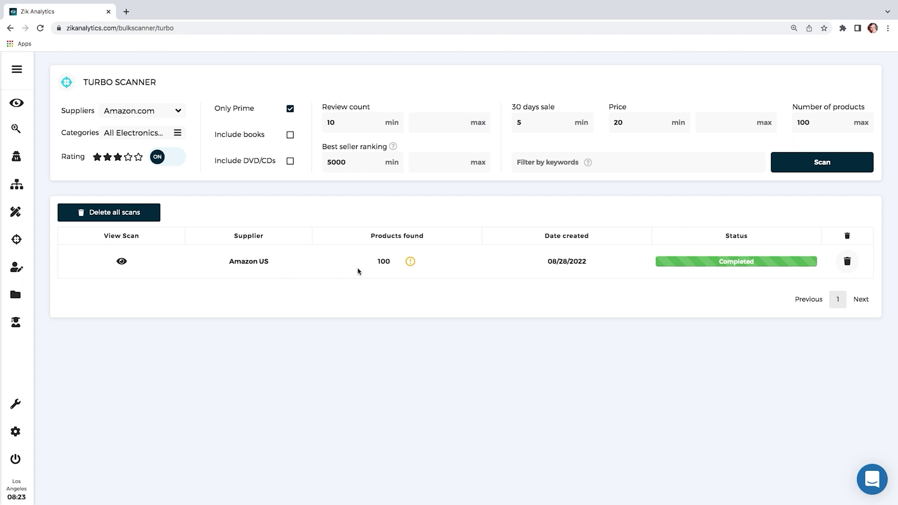
Run a second scan with the same filters
{"action": "mouse_move", "coordinate": [411, 264]}
{"action": "left_click", "coordinate": [844, 169]}
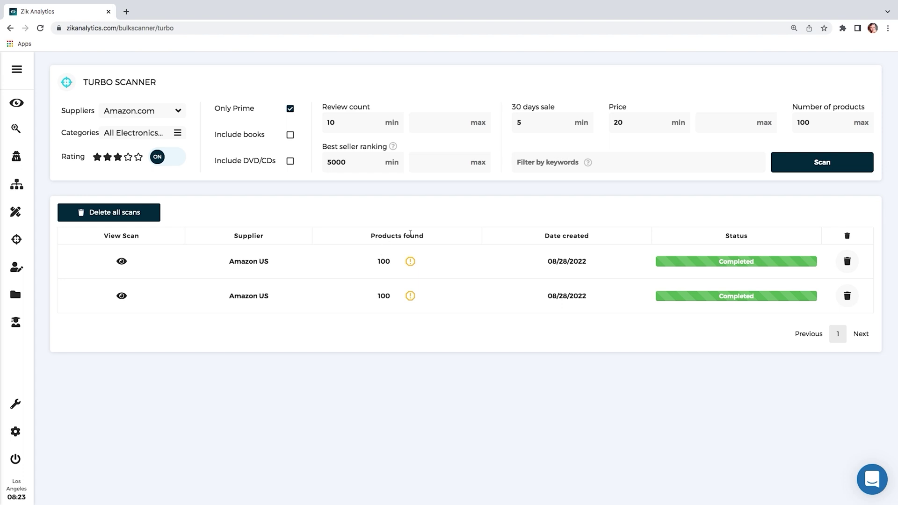
{"action": "left_click_drag", "start_coordinate": [392, 297], "coordinate": [376, 299]}
{"action": "left_click", "coordinate": [376, 299]}
Open the first listed scan and examine its products with their prices, 30-day sales, ratings, rankings and reviews
{"action": "left_click", "coordinate": [123, 267]}
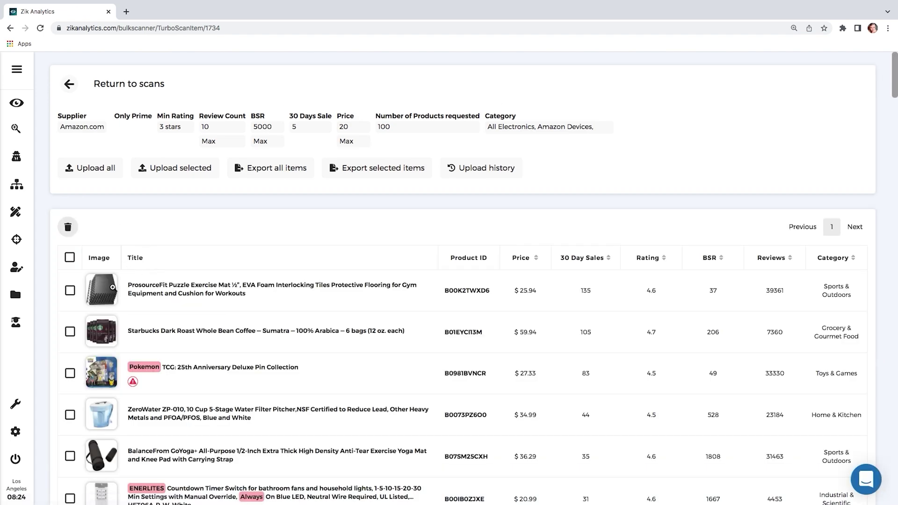
{"action": "scroll", "coordinate": [112, 287], "scroll_direction": "down", "scroll_amount": 3}
{"action": "scroll", "coordinate": [112, 287], "scroll_direction": "down", "scroll_amount": 5}
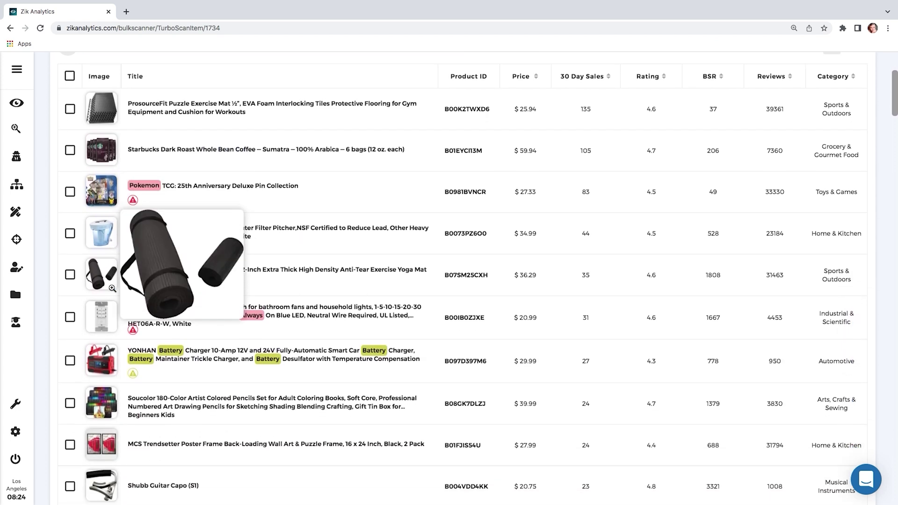
{"action": "scroll", "coordinate": [224, 374], "scroll_direction": "down", "scroll_amount": 4}
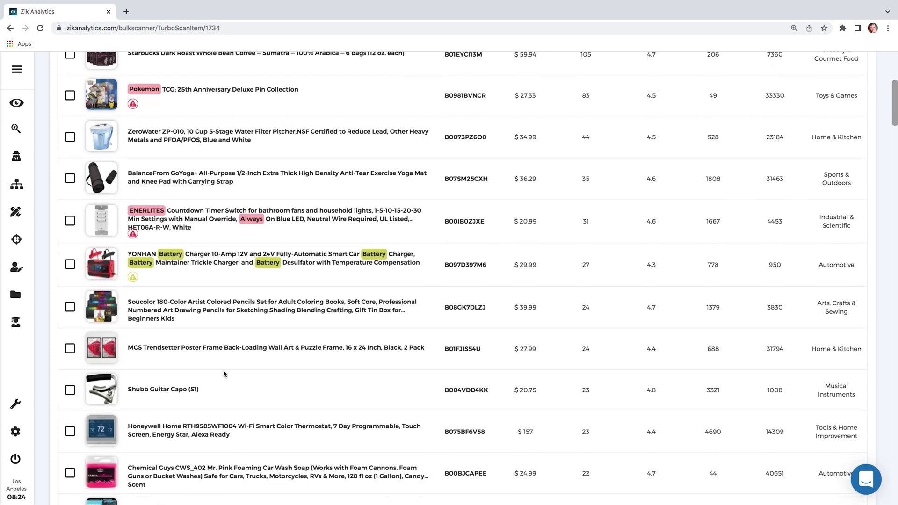
{"action": "scroll", "coordinate": [223, 373], "scroll_direction": "down", "scroll_amount": 1}
{"action": "scroll", "coordinate": [224, 373], "scroll_direction": "down", "scroll_amount": 1}
{"action": "scroll", "coordinate": [223, 369], "scroll_direction": "up", "scroll_amount": 12}
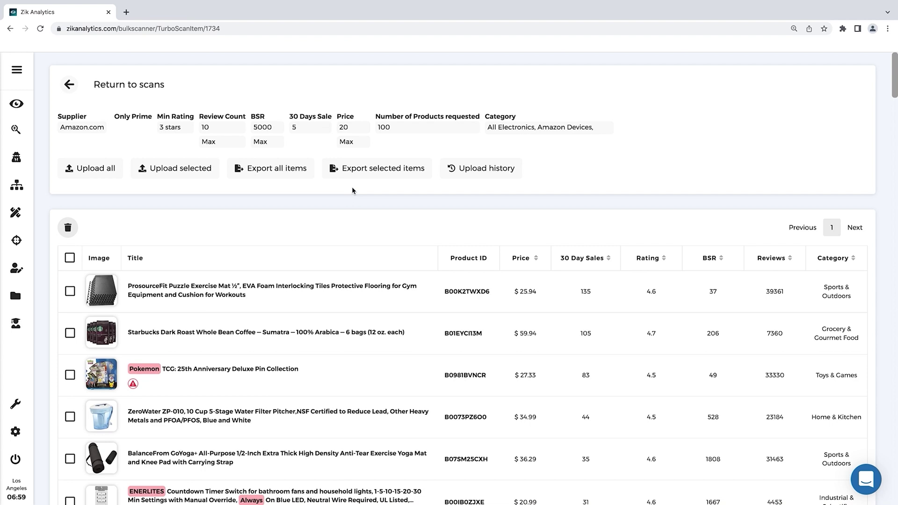
Select the ProsourceFit exercise mat and the Starbucks coffee in the scan results and export the selected items
{"action": "left_click", "coordinate": [71, 292]}
{"action": "left_click", "coordinate": [70, 333]}
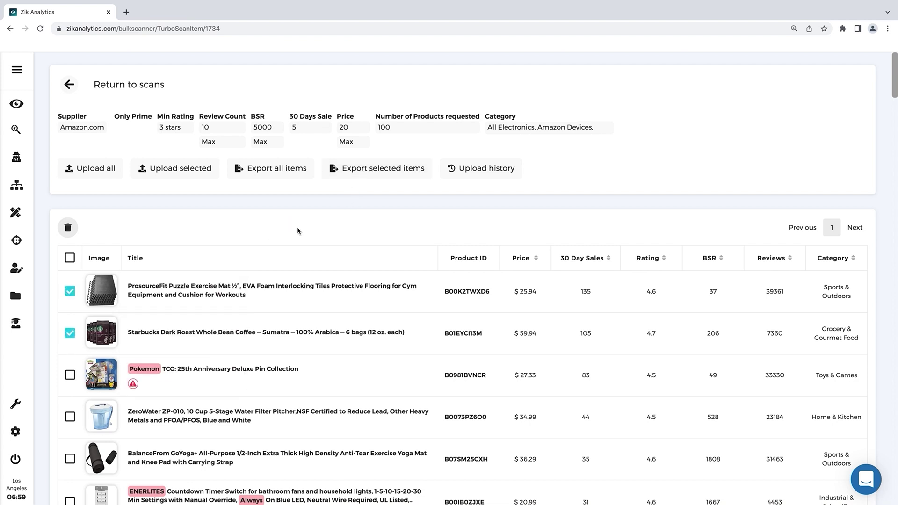
{"action": "left_click", "coordinate": [367, 170]}
Export all scanned items and open the downloaded file ZikAnalytics (3).csv to review its product list
{"action": "left_click", "coordinate": [268, 170]}
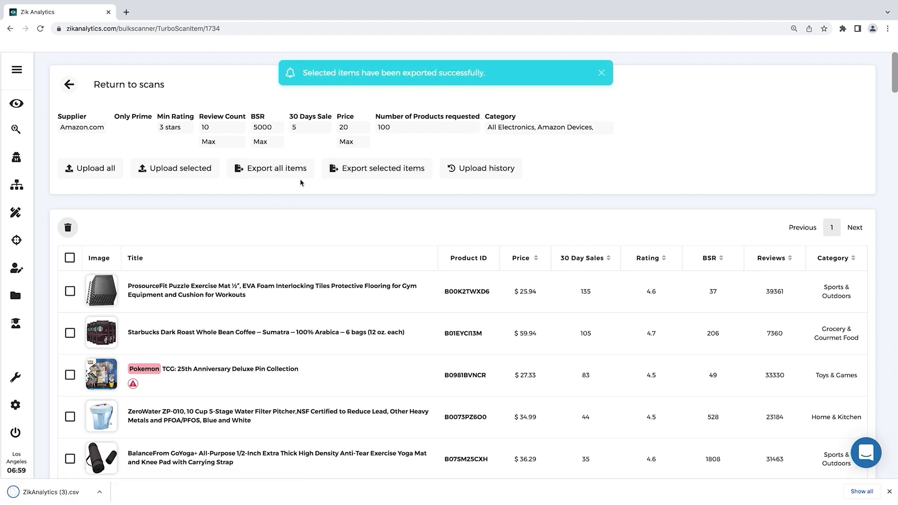
{"action": "left_click", "coordinate": [51, 492]}
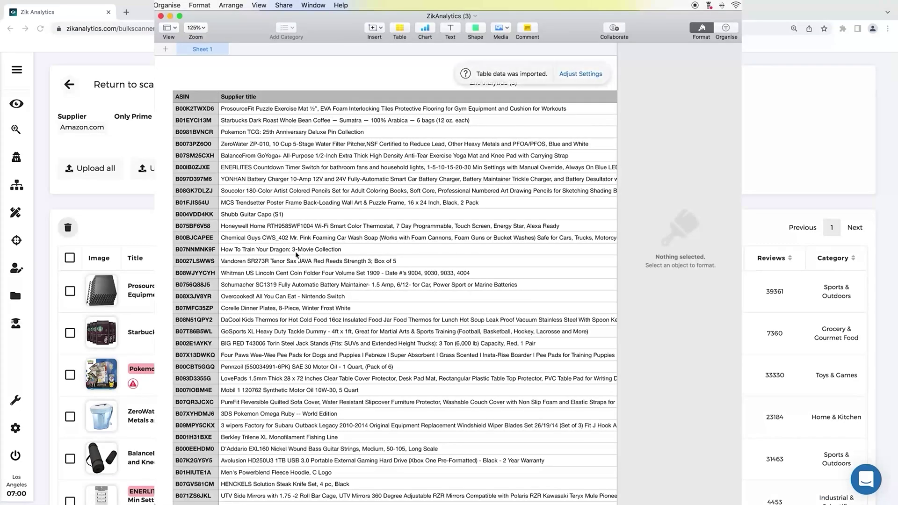
{"action": "scroll", "coordinate": [295, 251], "scroll_direction": "down", "scroll_amount": 10}
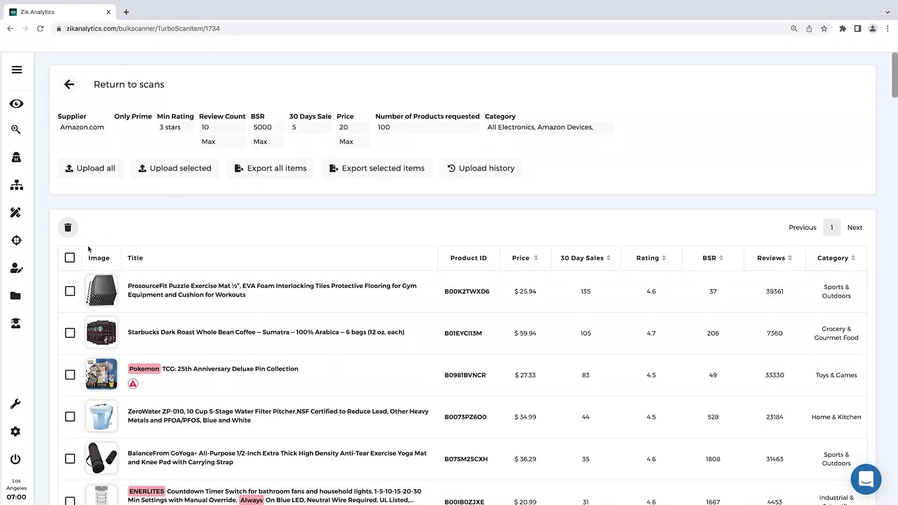
Open and dismiss the lister connection for uploading all items, and request an upload of only the Starbucks coffee
{"action": "left_click", "coordinate": [91, 171]}
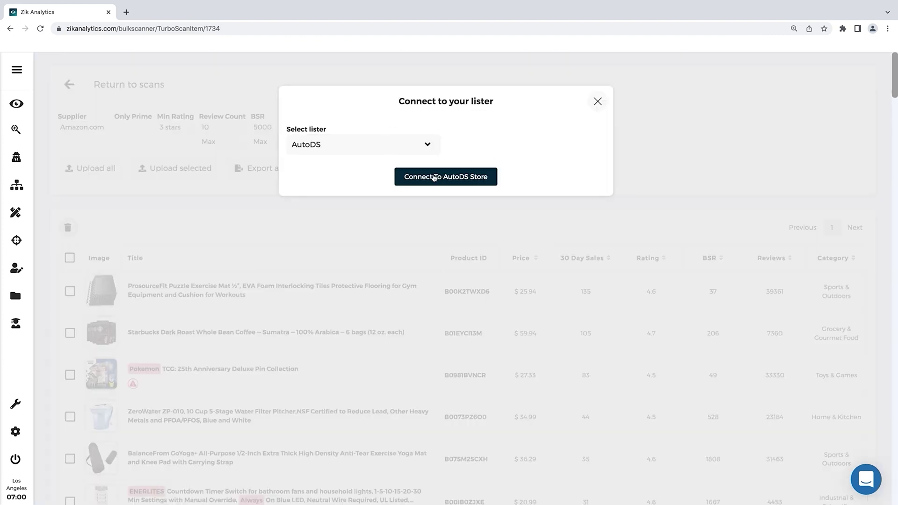
{"action": "left_click", "coordinate": [600, 102]}
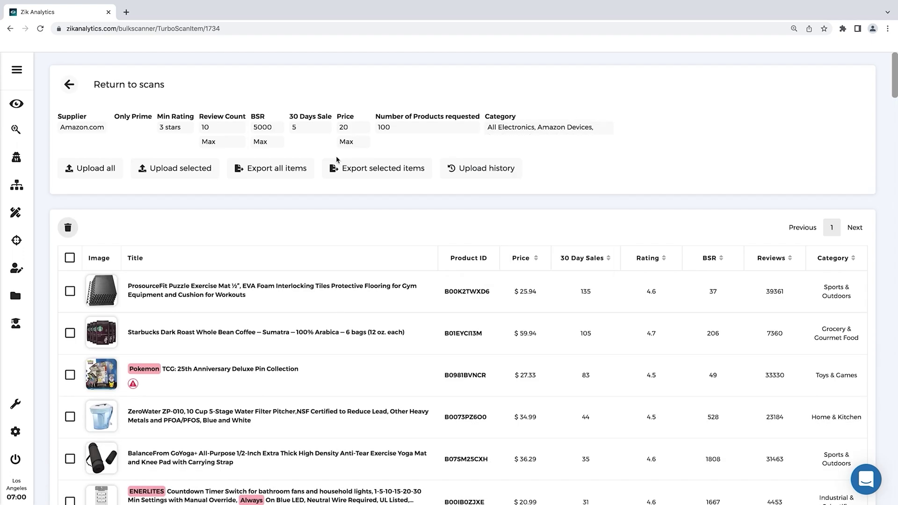
{"action": "left_click", "coordinate": [70, 332]}
{"action": "left_click", "coordinate": [173, 169]}
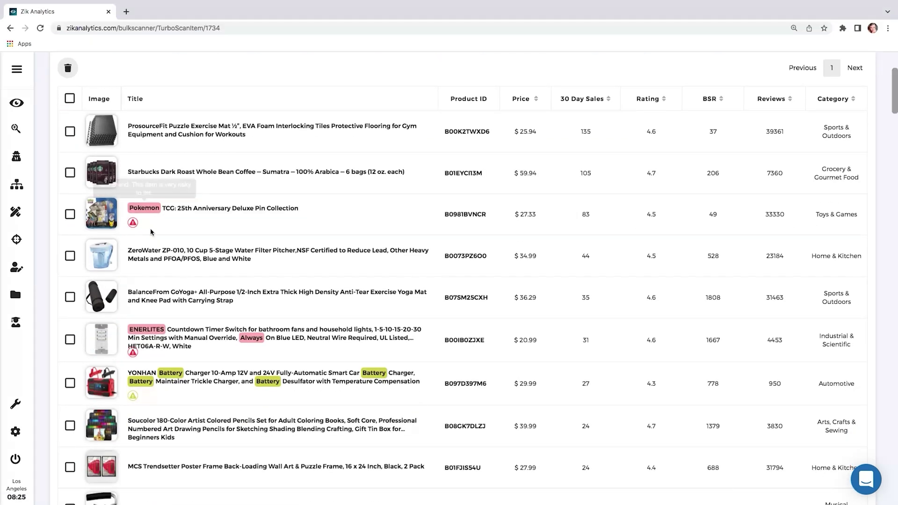
Inspect the red and yellow listing warnings on the flagged products in the scan results
{"action": "mouse_move", "coordinate": [144, 208]}
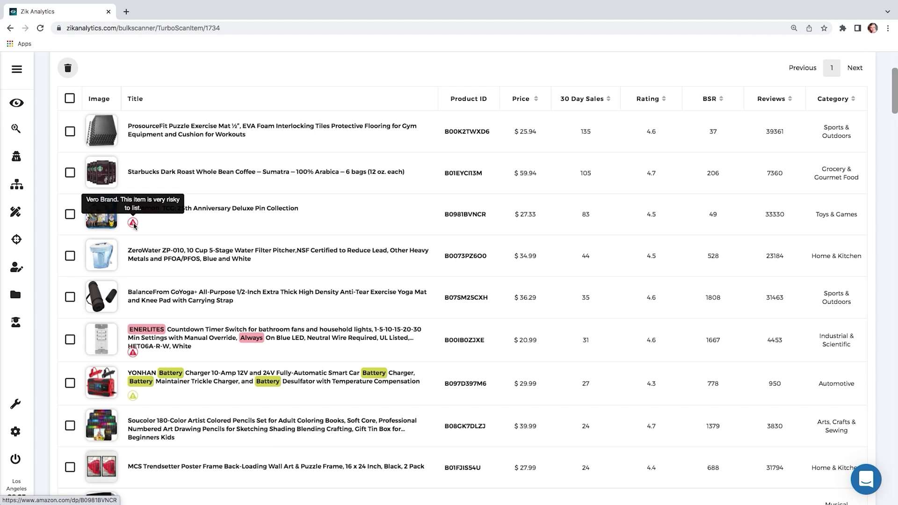
{"action": "mouse_move", "coordinate": [134, 396]}
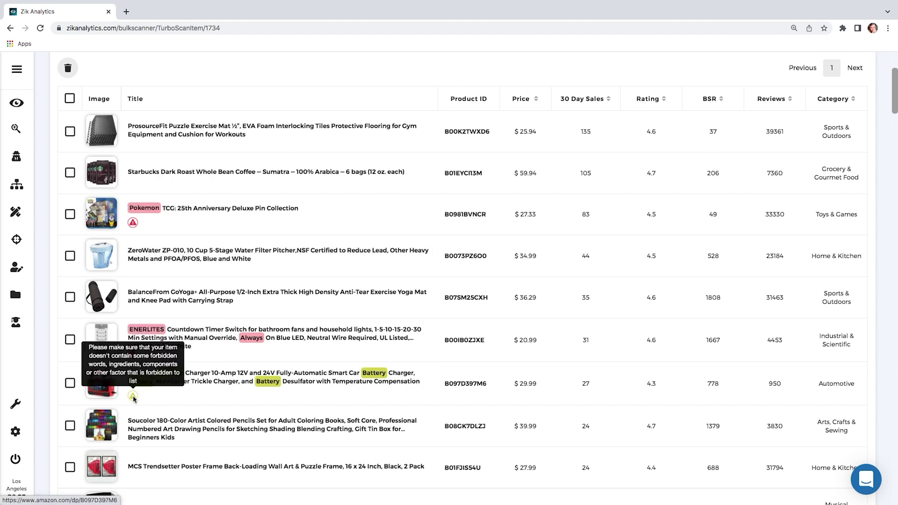
{"action": "scroll", "coordinate": [178, 380], "scroll_direction": "down", "scroll_amount": 3}
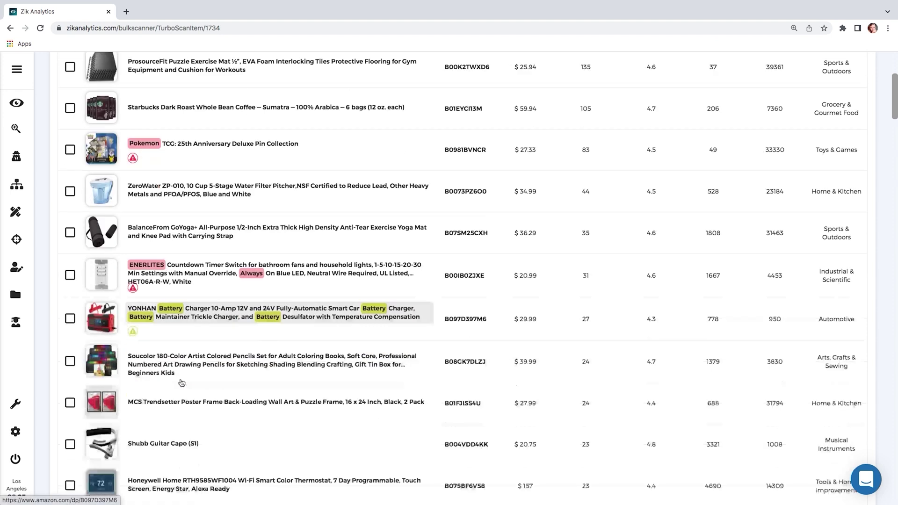
{"action": "scroll", "coordinate": [181, 382], "scroll_direction": "down", "scroll_amount": 2}
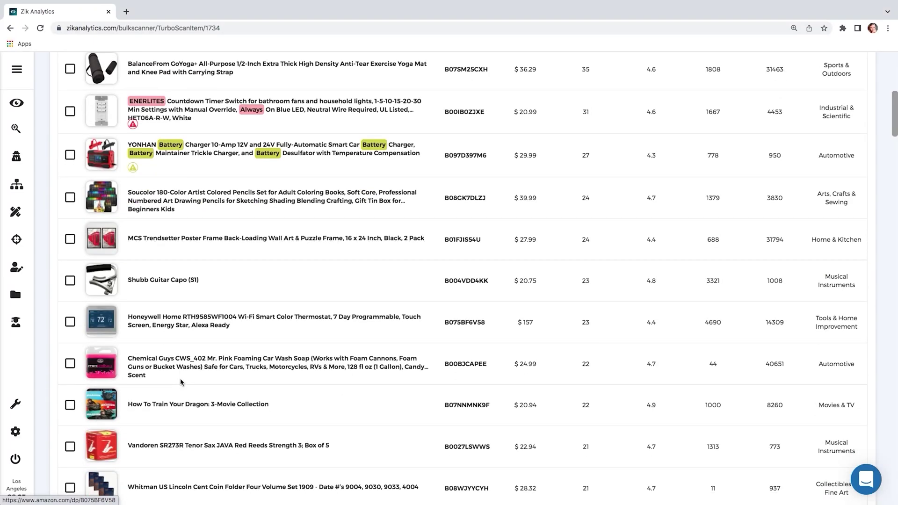
Return to the scan list and set the Turbo Scanner supplier to Walmart.com, restricted to products sold by Walmart
{"action": "right_click", "coordinate": [181, 382]}
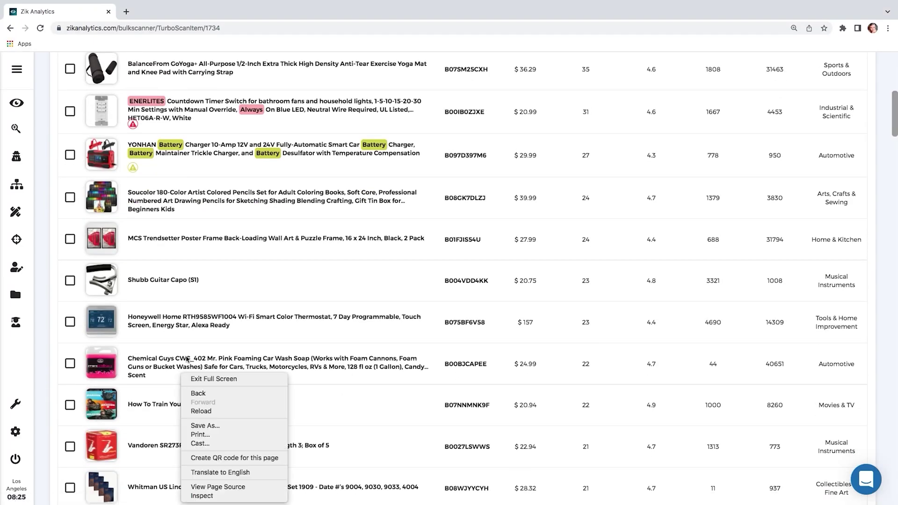
{"action": "left_click", "coordinate": [209, 346]}
{"action": "scroll", "coordinate": [209, 346], "scroll_direction": "up", "scroll_amount": 8}
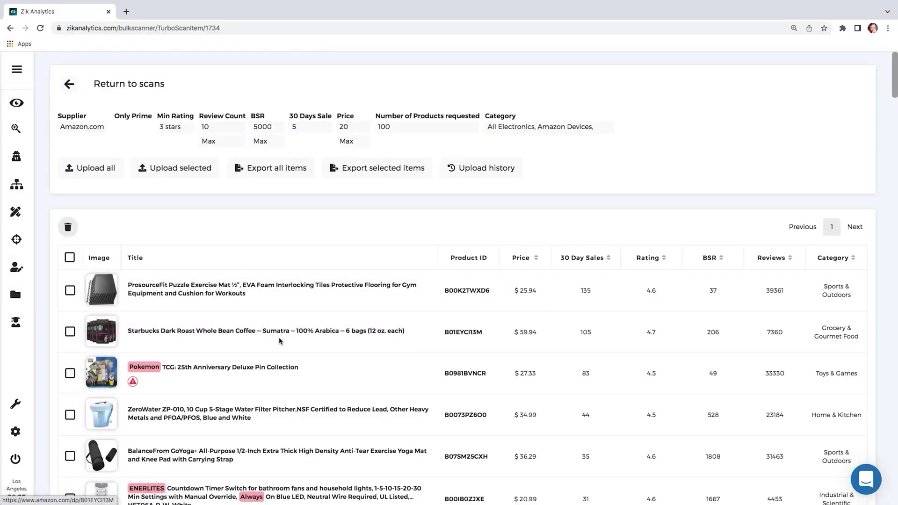
{"action": "left_click", "coordinate": [73, 95]}
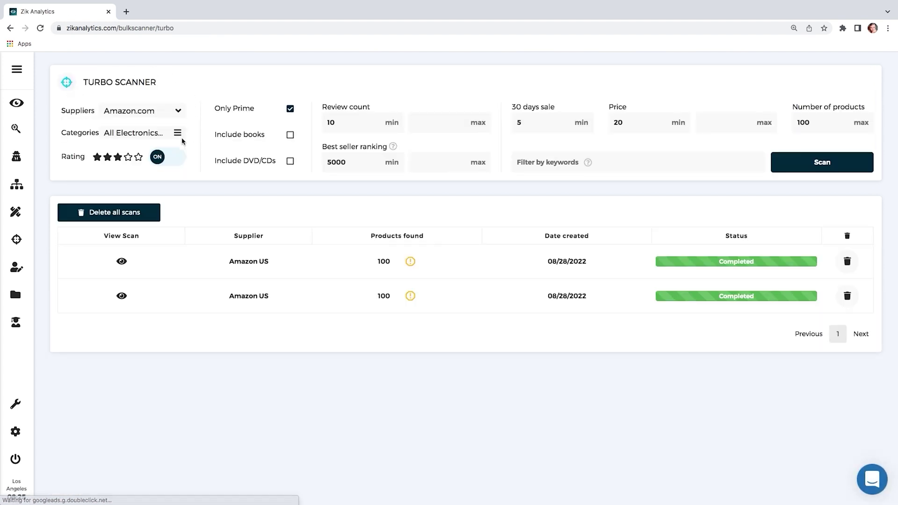
{"action": "left_click", "coordinate": [144, 117]}
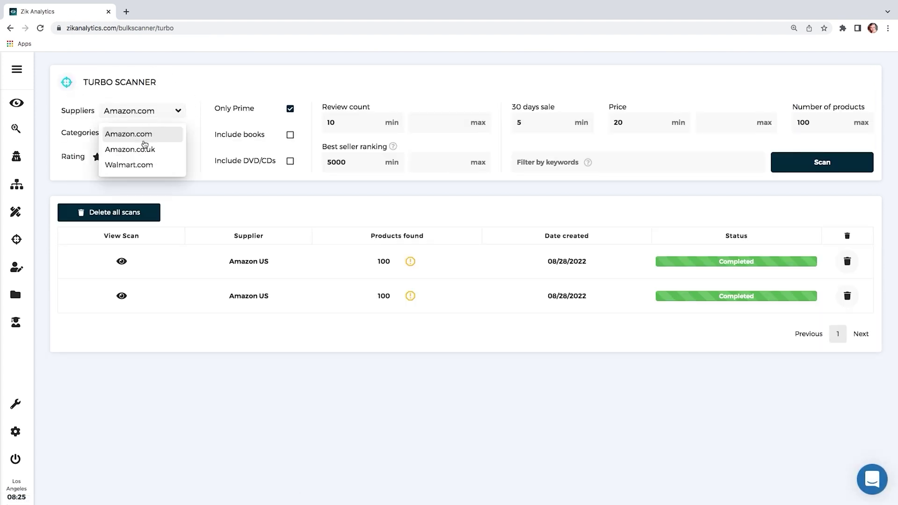
{"action": "left_click", "coordinate": [140, 169]}
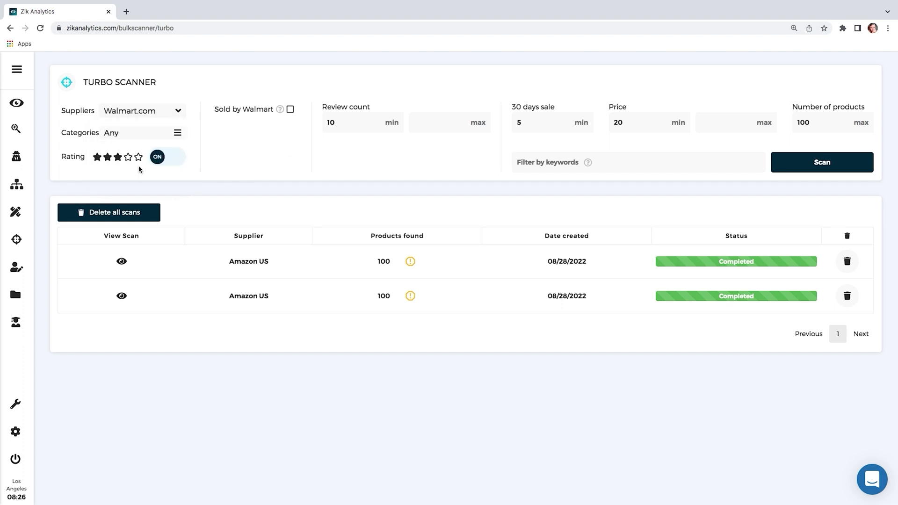
{"action": "left_click", "coordinate": [139, 111]}
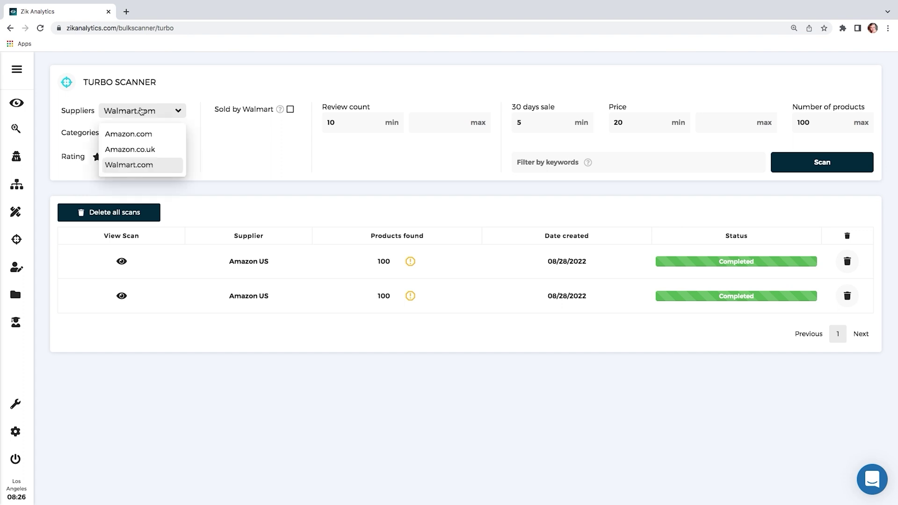
{"action": "left_click", "coordinate": [145, 170]}
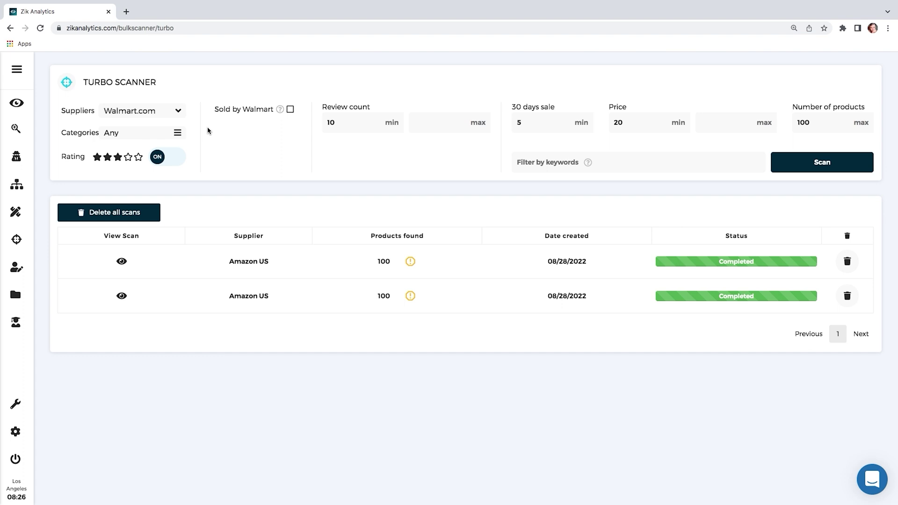
{"action": "left_click", "coordinate": [291, 109]}
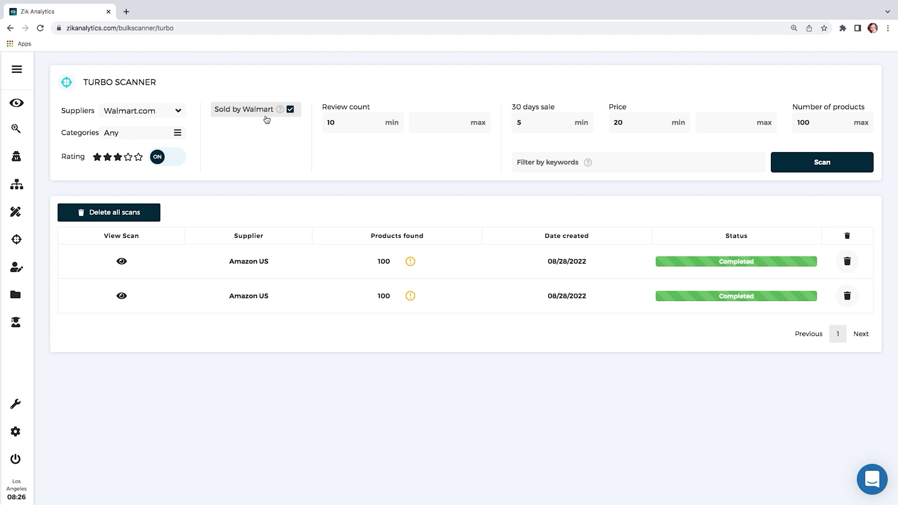
Select all Walmart categories for the scan except Walmart for Business, and save the selection
{"action": "left_click", "coordinate": [147, 139]}
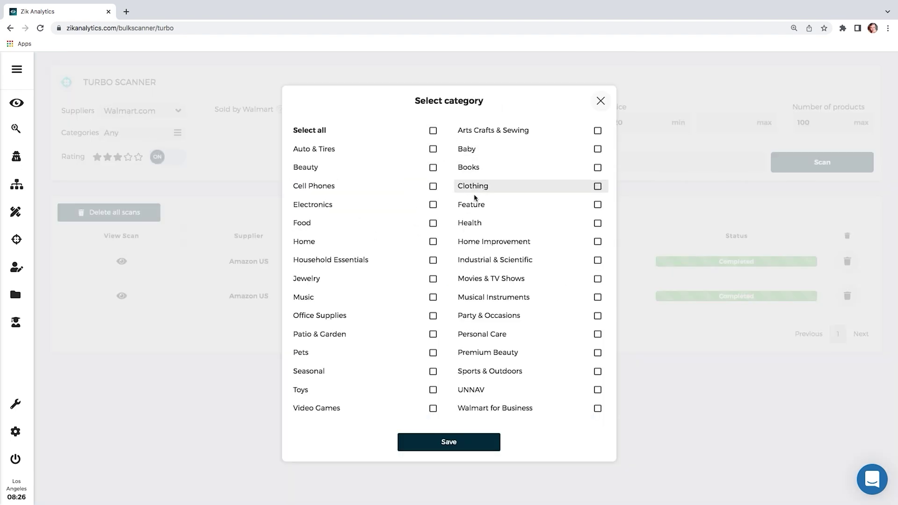
{"action": "left_click", "coordinate": [431, 132]}
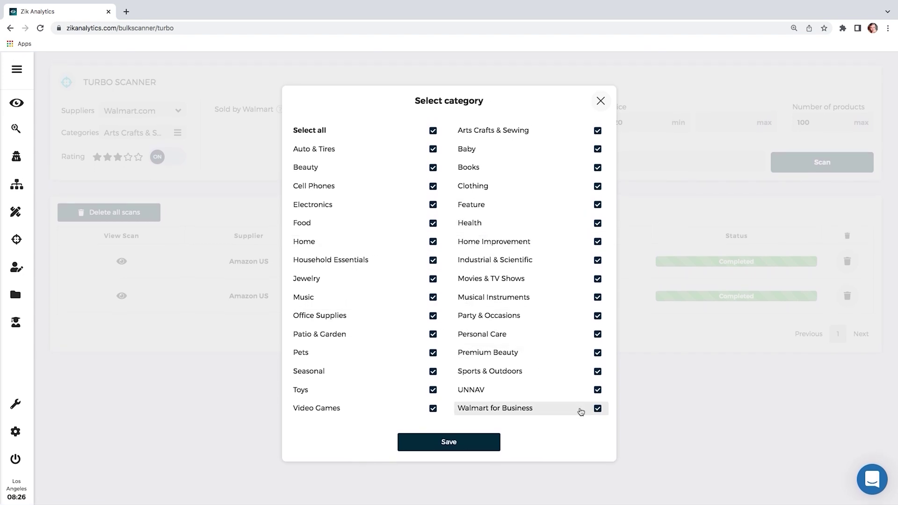
{"action": "left_click", "coordinate": [597, 408]}
{"action": "left_click", "coordinate": [443, 443]}
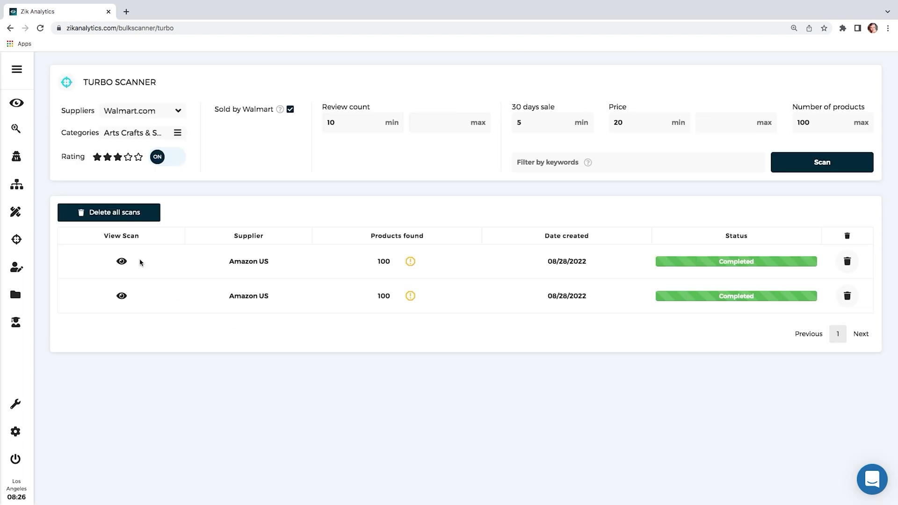
Run the Walmart scan with the rating filter off and a minimum review count of 1
{"action": "left_click", "coordinate": [138, 157]}
{"action": "left_click", "coordinate": [117, 159]}
{"action": "left_click", "coordinate": [164, 163]}
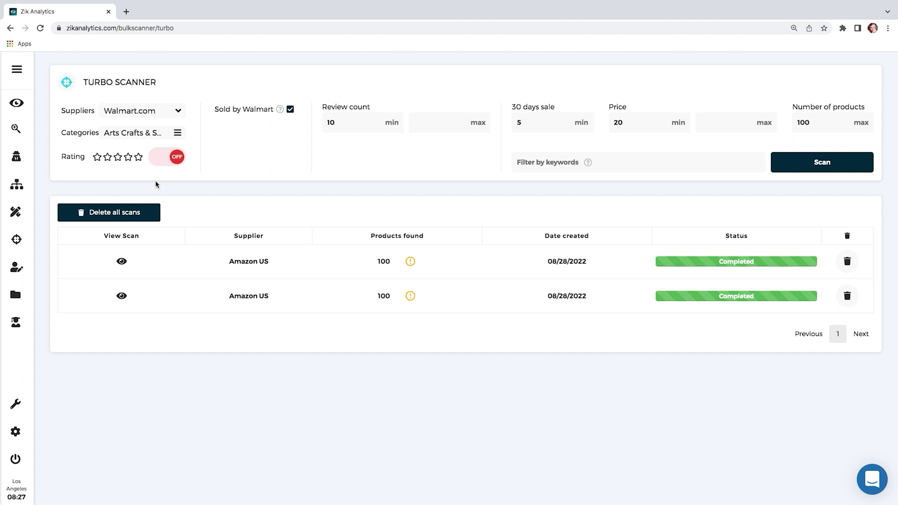
{"action": "left_click", "coordinate": [171, 162]}
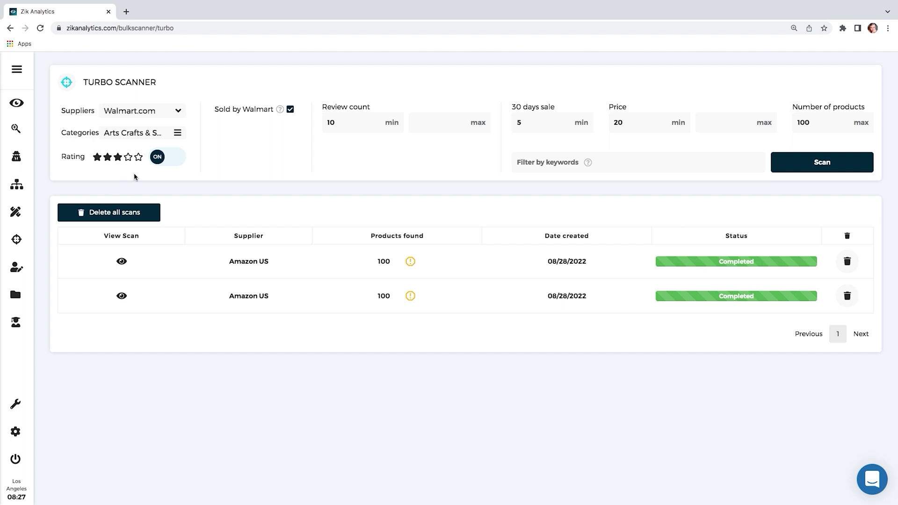
{"action": "left_click", "coordinate": [169, 163]}
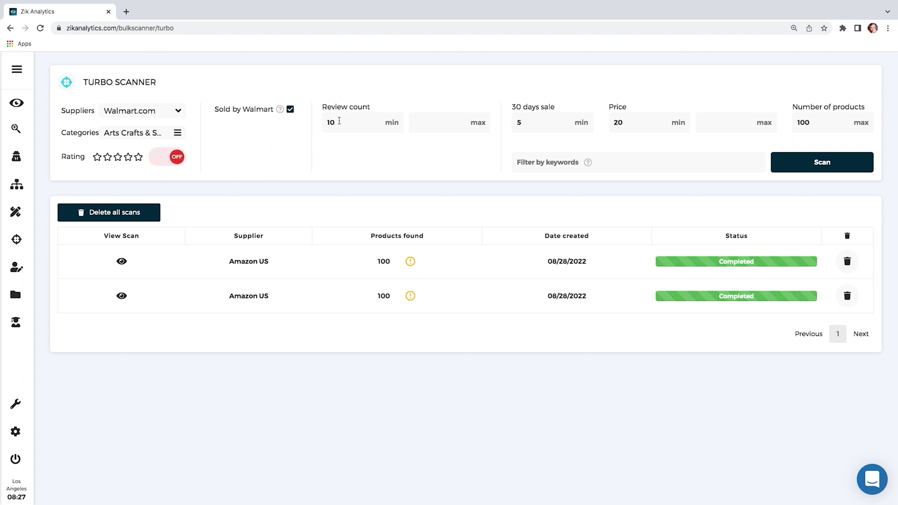
{"action": "key", "text": "BackSpace"}
{"action": "left_click", "coordinate": [798, 173]}
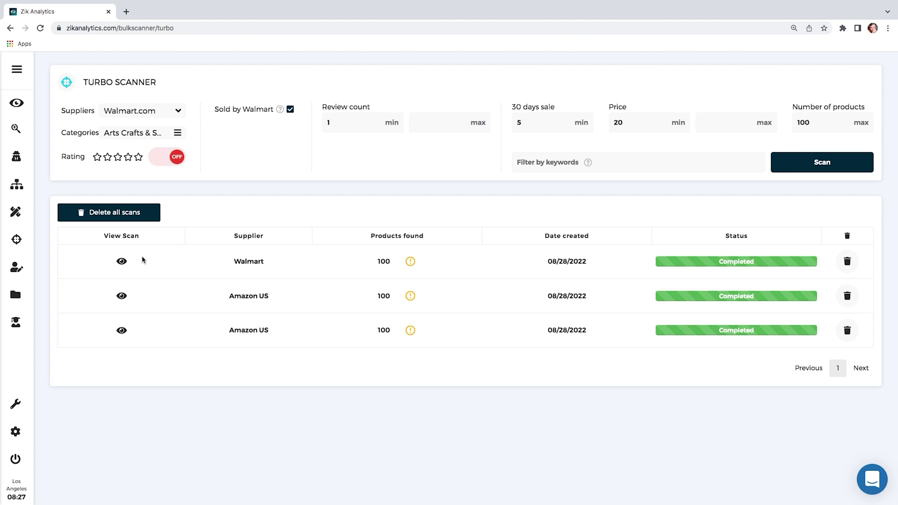
Open the completed Walmart scan and review its products and the brand warnings highlighted in the titles
{"action": "left_click", "coordinate": [122, 262]}
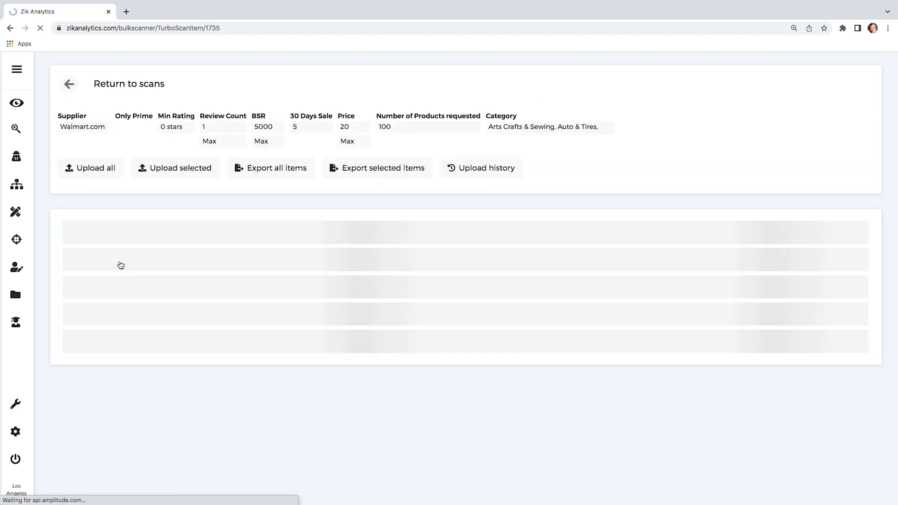
{"action": "scroll", "coordinate": [262, 228], "scroll_direction": "down", "scroll_amount": 3}
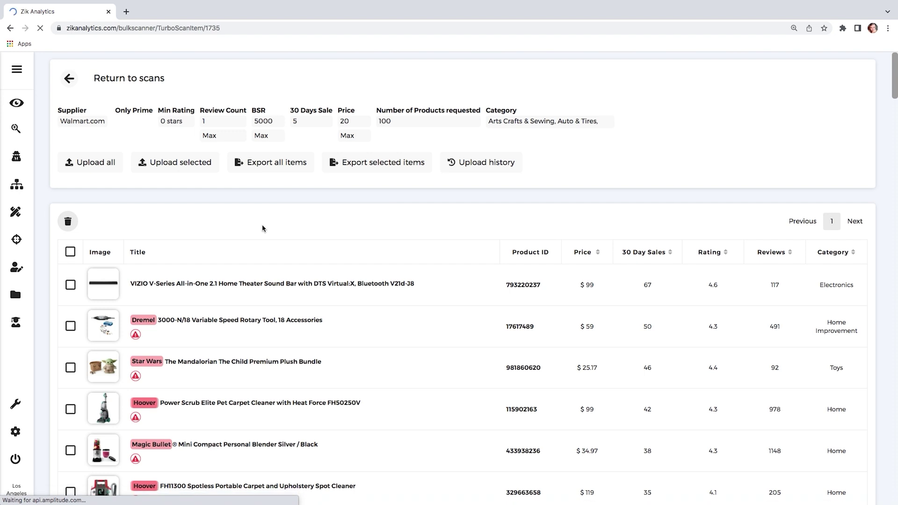
{"action": "scroll", "coordinate": [263, 228], "scroll_direction": "up", "scroll_amount": 3}
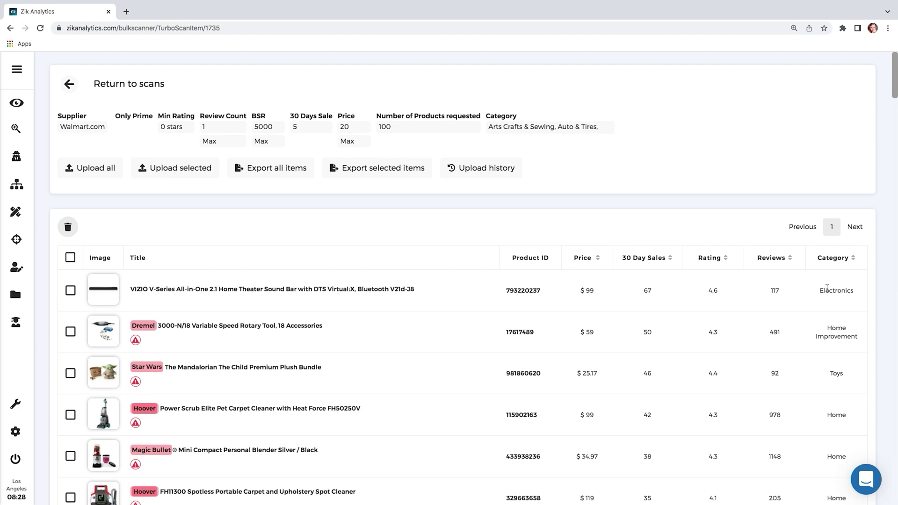
{"action": "scroll", "coordinate": [318, 293], "scroll_direction": "down", "scroll_amount": 3}
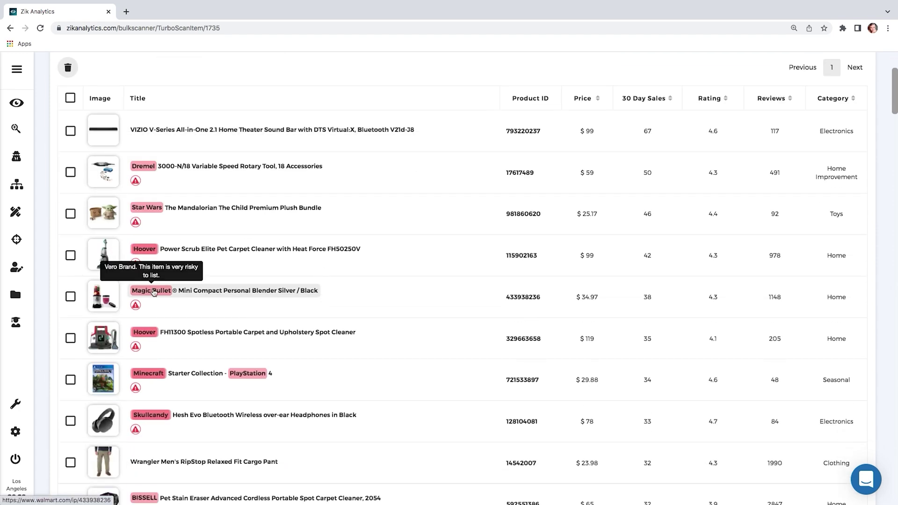
{"action": "scroll", "coordinate": [178, 293], "scroll_direction": "down", "scroll_amount": 2}
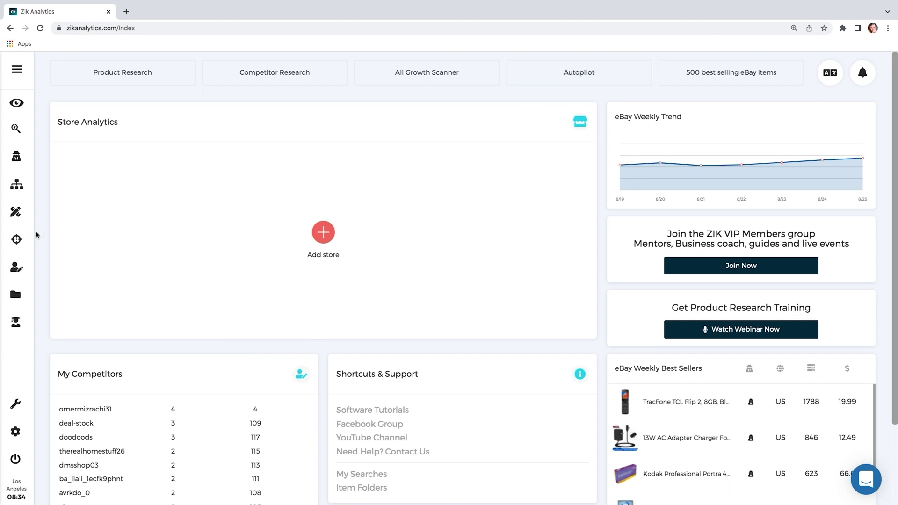
Start a new Autopilot scan named test 123, keeping Amazon.com as the supplier after checking the available suppliers
{"action": "mouse_move", "coordinate": [17, 239]}
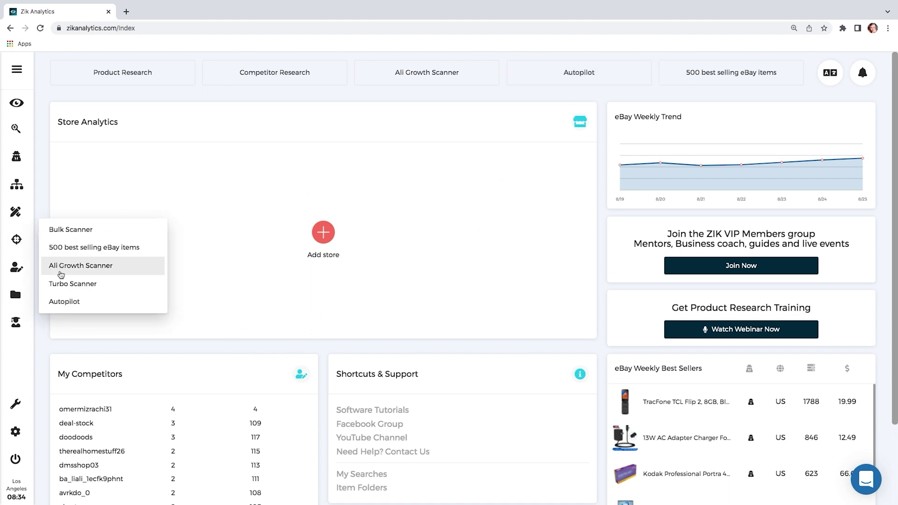
{"action": "left_click", "coordinate": [65, 302]}
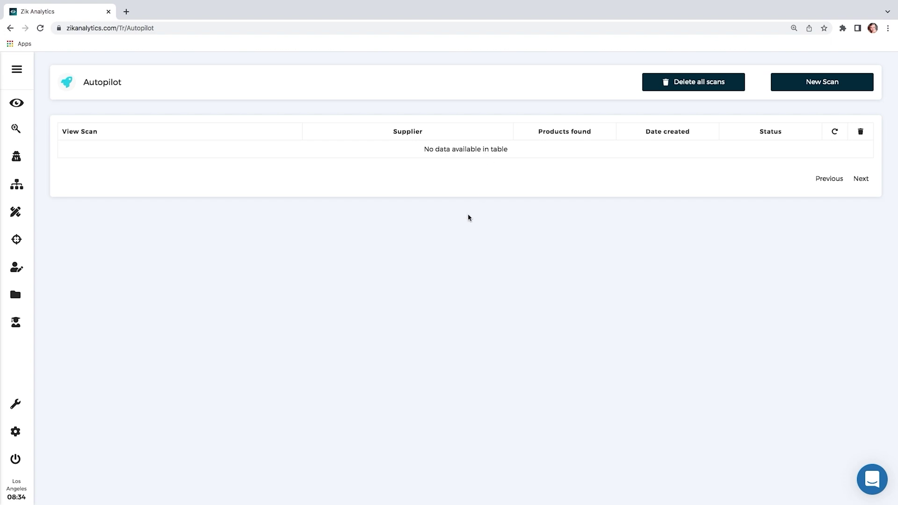
{"action": "left_click", "coordinate": [808, 82]}
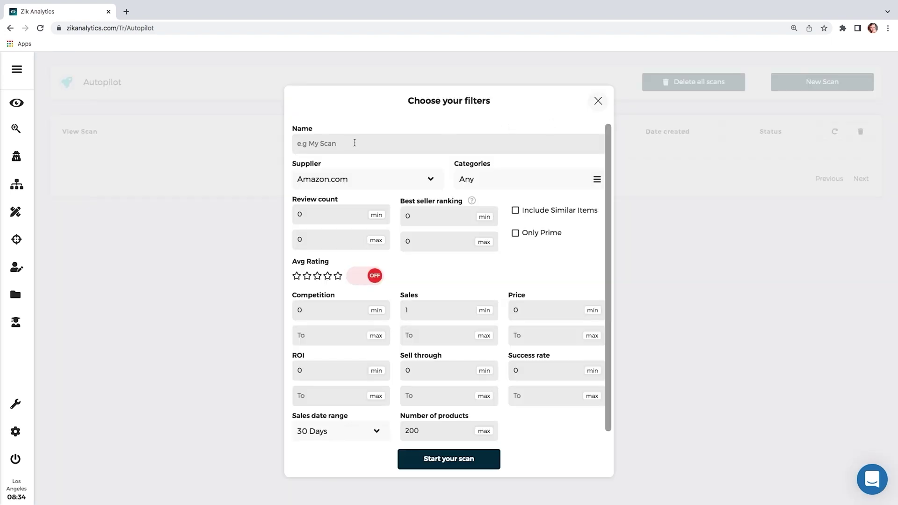
{"action": "scroll", "coordinate": [345, 195], "scroll_direction": "down", "scroll_amount": 1}
{"action": "scroll", "coordinate": [346, 195], "scroll_direction": "up", "scroll_amount": 1}
{"action": "left_click", "coordinate": [377, 175]}
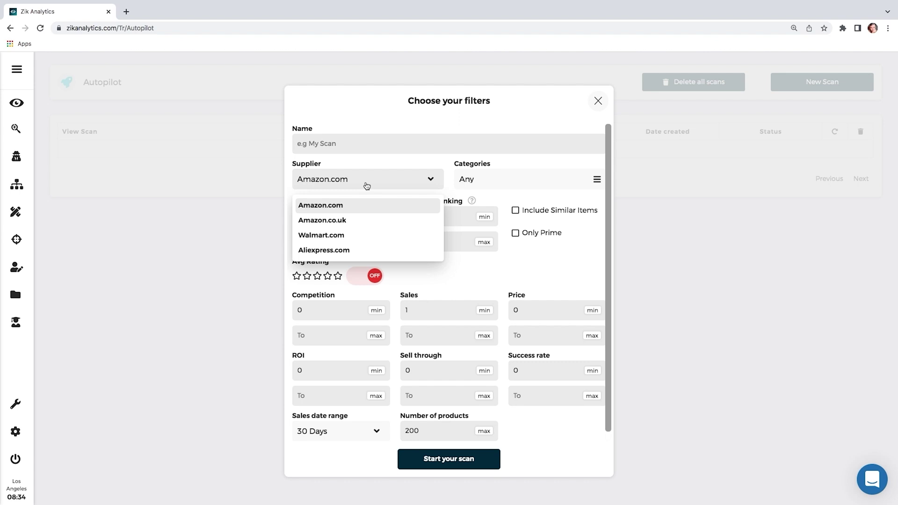
{"action": "left_click", "coordinate": [412, 162]}
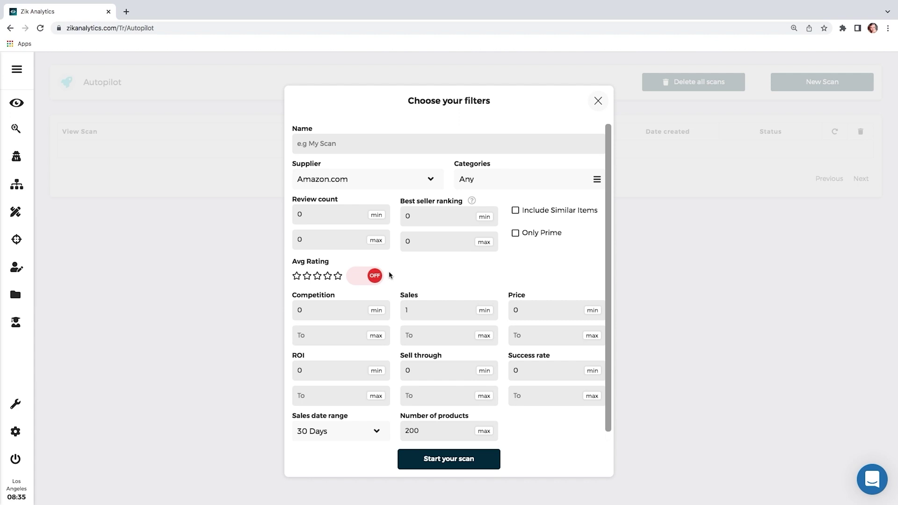
{"action": "type", "text": "test 123"}
{"action": "left_click", "coordinate": [368, 180]}
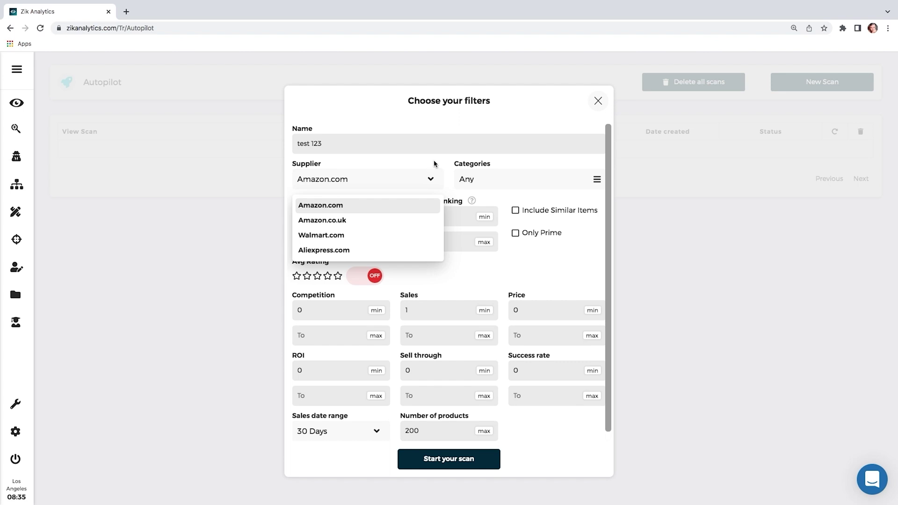
Select all categories for the Autopilot scan except Amazon Devices, Apple Products, Books and CDs & Vinyl, and save the selection
{"action": "left_click", "coordinate": [465, 179]}
{"action": "left_click", "coordinate": [433, 131]}
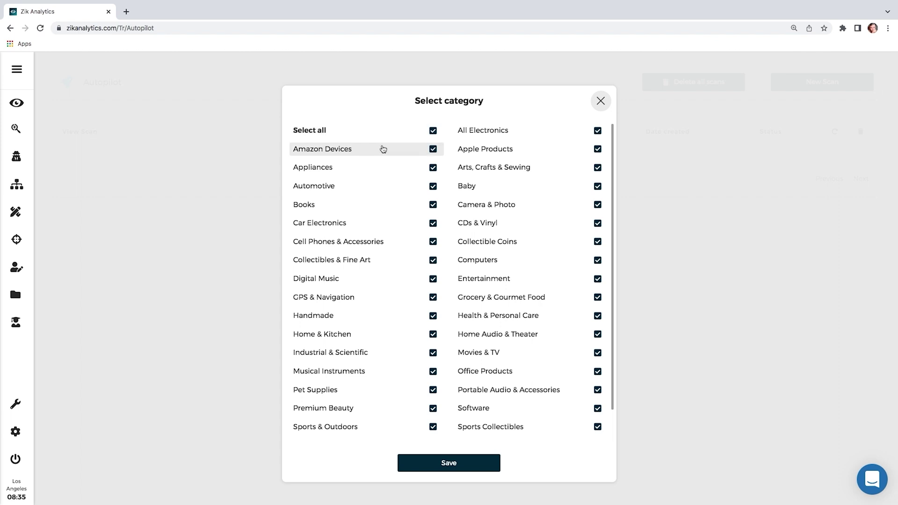
{"action": "left_click", "coordinate": [433, 206]}
{"action": "left_click", "coordinate": [598, 150]}
{"action": "left_click", "coordinate": [598, 223]}
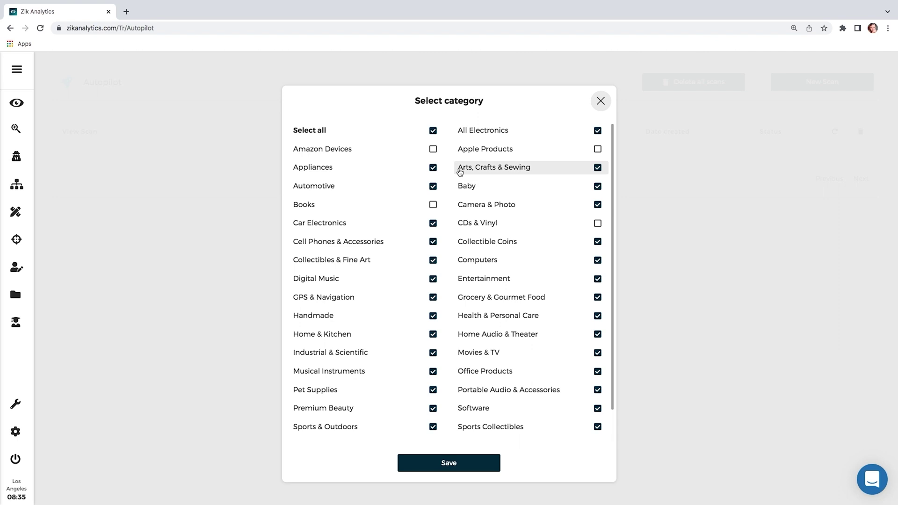
{"action": "left_click", "coordinate": [598, 131]}
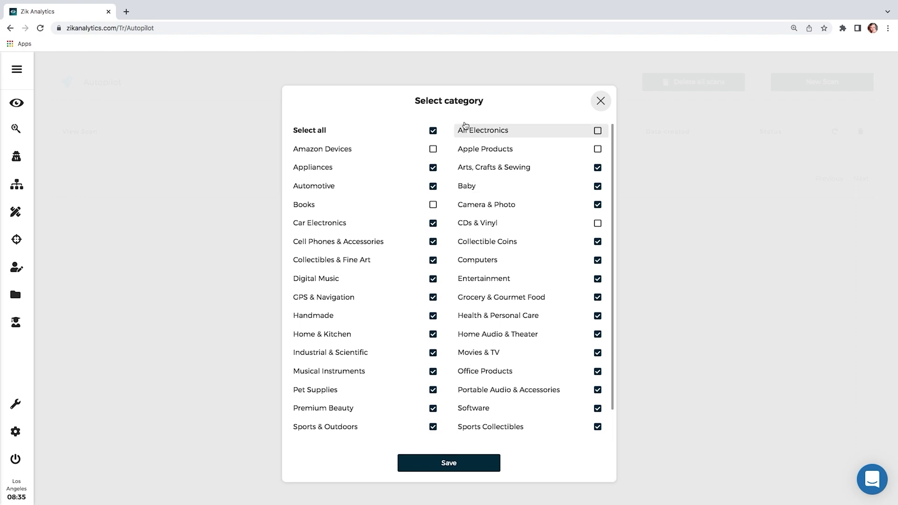
{"action": "left_click", "coordinate": [597, 131]}
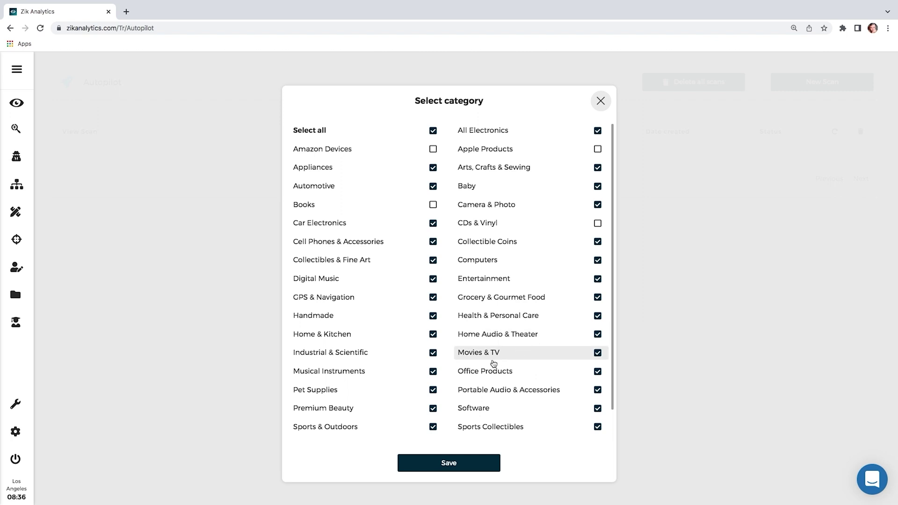
{"action": "left_click", "coordinate": [448, 463]}
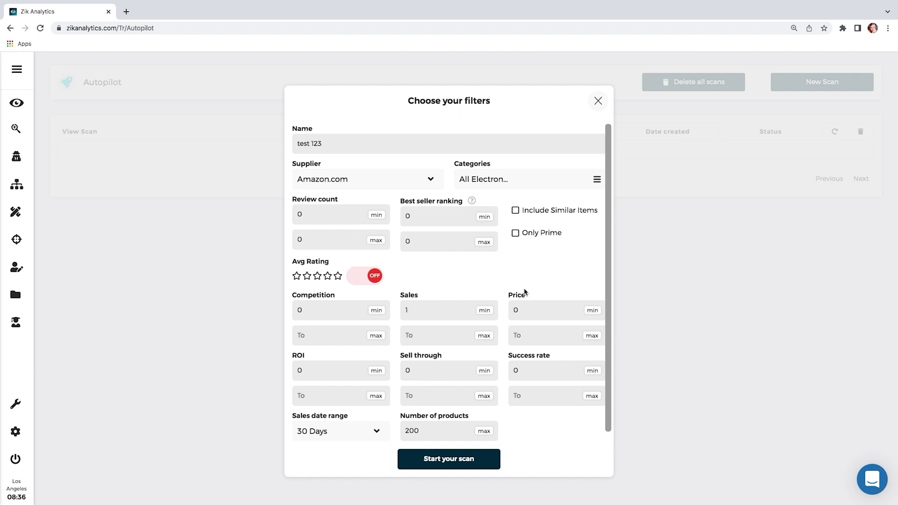
Set the Autopilot scan's minimum review count to 10 and its average rating to three stars
{"action": "double_click", "coordinate": [320, 216]}
{"action": "key", "text": "BackSpace"}
{"action": "type", "text": "10"}
{"action": "left_click", "coordinate": [318, 278]}
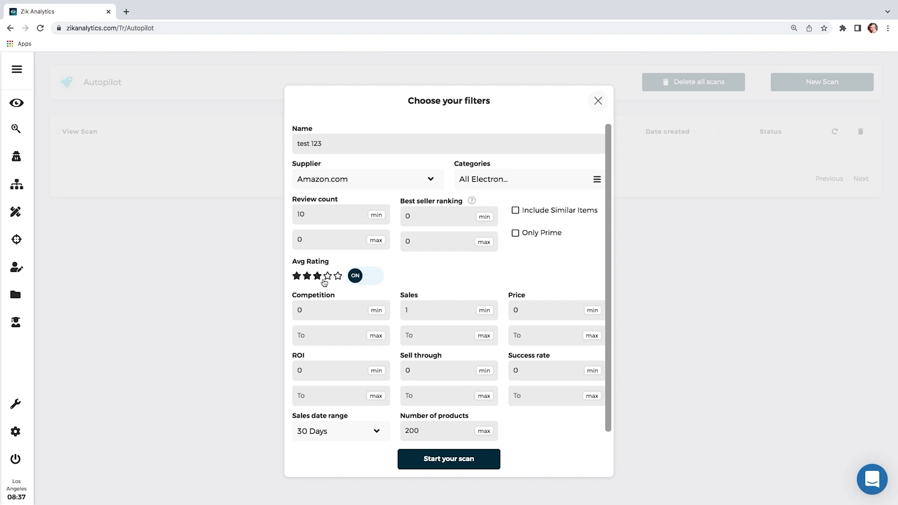
{"action": "left_click", "coordinate": [357, 277]}
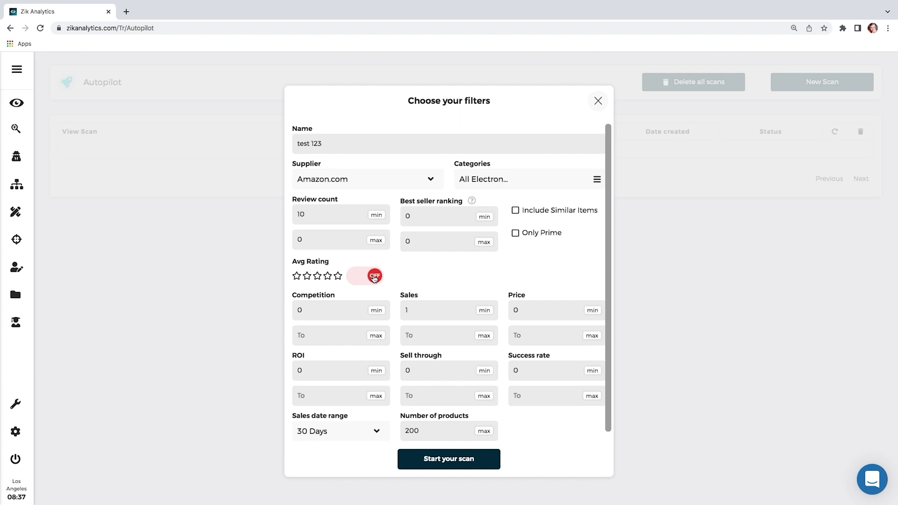
{"action": "left_click", "coordinate": [374, 277]}
{"action": "left_click", "coordinate": [317, 276]}
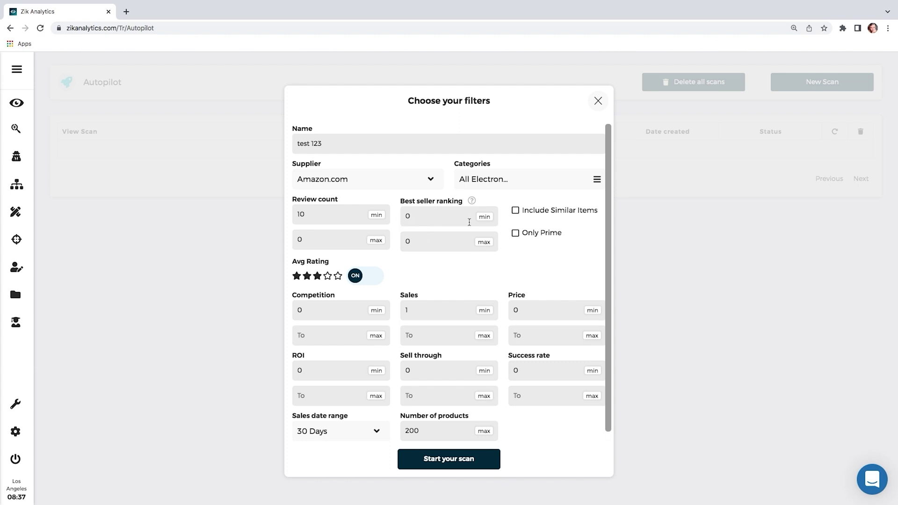
Set the minimum best seller ranking to 5000 and limit the Autopilot scan to Prime products only
{"action": "double_click", "coordinate": [431, 219]}
{"action": "type", "text": "1500"}
{"action": "double_click", "coordinate": [431, 219]}
{"action": "type", "text": "1000"}
{"action": "key", "text": "BackSpace"}
{"action": "key", "text": "BackSpace"}
{"action": "key", "text": "BackSpace"}
{"action": "key", "text": "BackSpace"}
{"action": "type", "text": "5000"}
{"action": "left_click", "coordinate": [518, 239]}
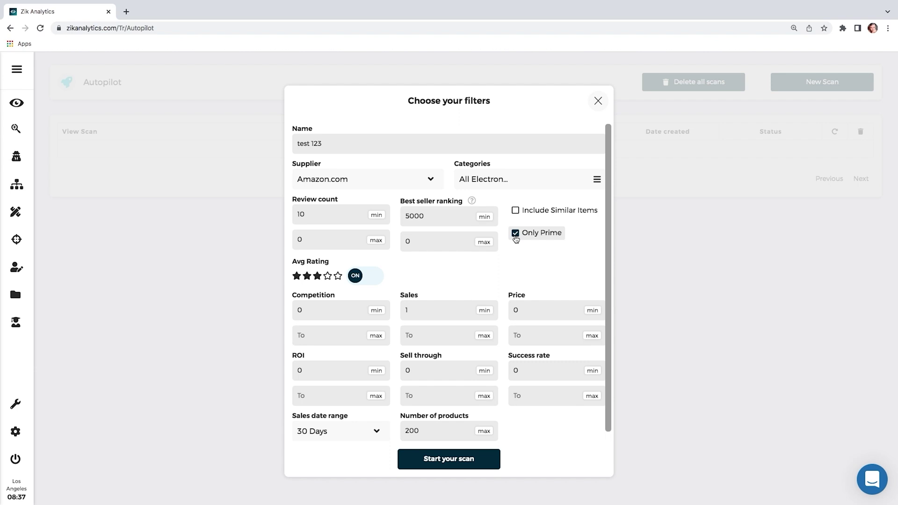
Include similar items in the Autopilot scan and set the maximum competition to 25
{"action": "left_click", "coordinate": [516, 212]}
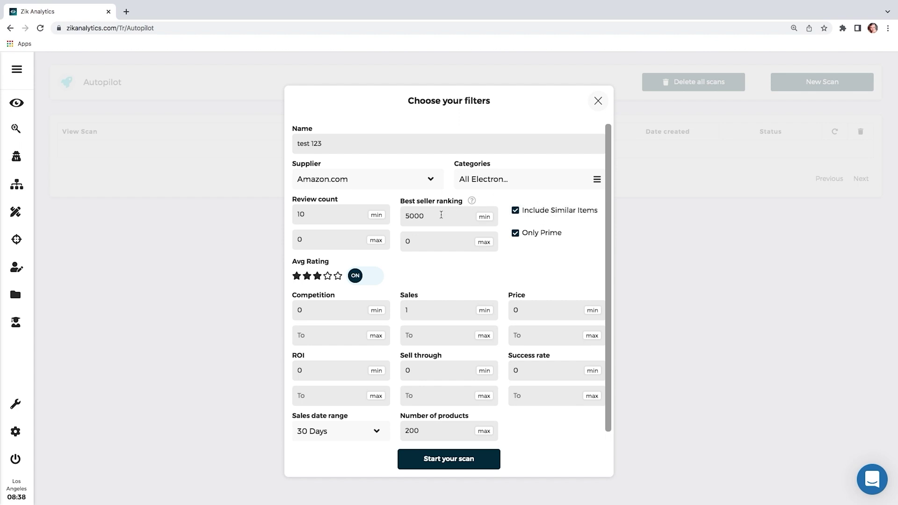
{"action": "scroll", "coordinate": [395, 312], "scroll_direction": "down", "scroll_amount": 1}
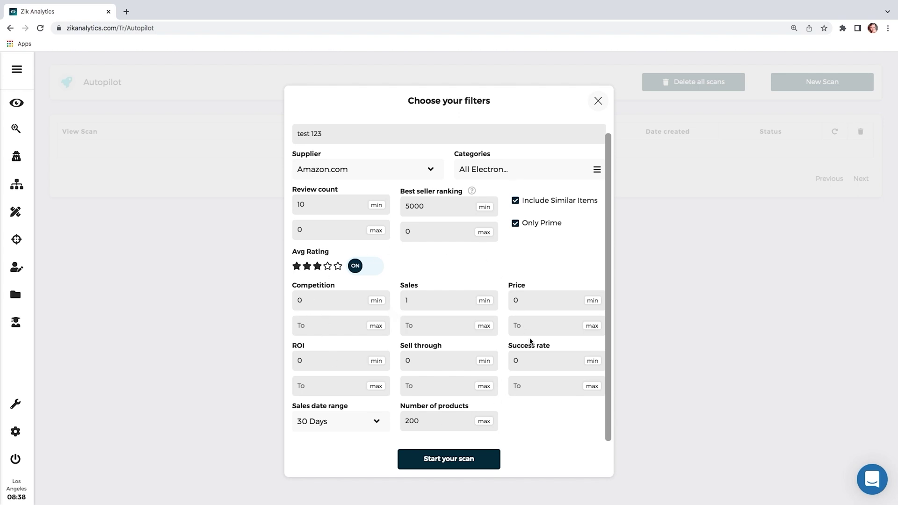
{"action": "left_click", "coordinate": [338, 322]}
{"action": "type", "text": "25"}
Set the Autopilot scan's sales date range to 14 days and the minimum sales to 3
{"action": "left_click", "coordinate": [347, 425]}
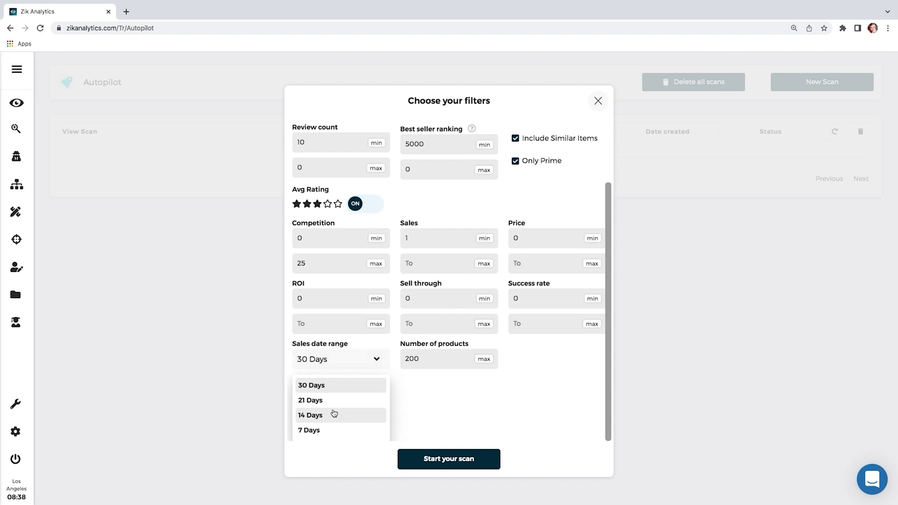
{"action": "left_click", "coordinate": [334, 414]}
{"action": "double_click", "coordinate": [425, 306]}
{"action": "type", "text": "3"}
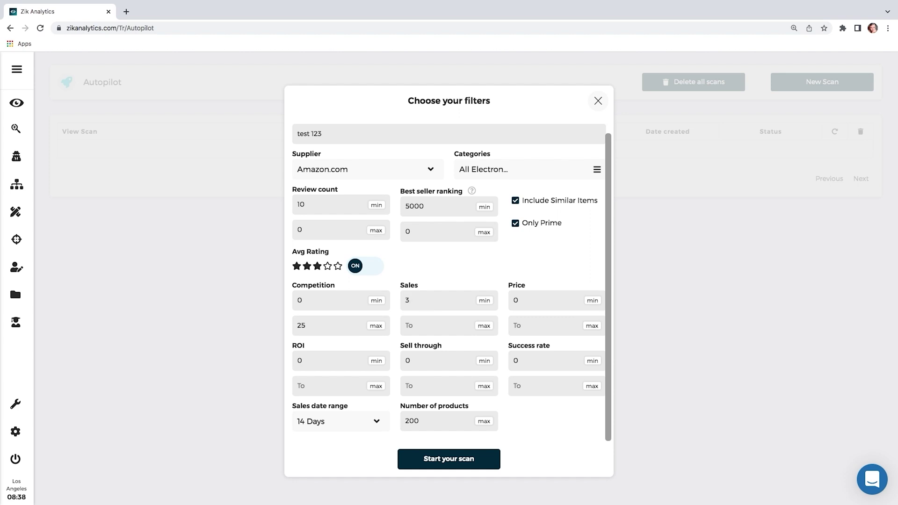
Set the Autopilot scan's price range from 20 to 10000
{"action": "double_click", "coordinate": [537, 300]}
{"action": "type", "text": "20"}
{"action": "left_click", "coordinate": [561, 329]}
{"action": "type", "text": "10000"}
Set the Autopilot scan's ROI range from 0.1 to 10000 and its maximum sales to 10000
{"action": "left_click", "coordinate": [375, 385]}
{"action": "type", "text": "10000"}
{"action": "left_click", "coordinate": [486, 327]}
{"action": "type", "text": "10000"}
{"action": "left_click", "coordinate": [321, 365]}
{"action": "type", "text": ".15"}
{"action": "key", "text": "BackSpace"}
{"action": "key", "text": "BackSpace"}
{"action": "type", "text": "2"}
Set both the maximum sell through and the maximum success rate to 10000
{"action": "left_click", "coordinate": [483, 390]}
{"action": "type", "text": "10000"}
{"action": "left_click", "coordinate": [591, 390]}
{"action": "type", "text": "10000"}
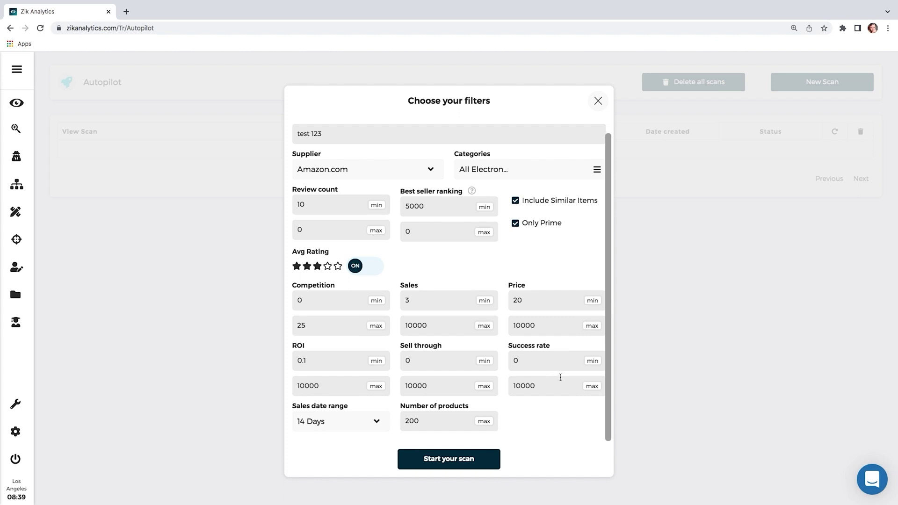
Try a minimum success rate of 50 and a minimum sell through of 100
{"action": "left_click", "coordinate": [538, 361]}
{"action": "key", "text": "BackSpace"}
{"action": "type", "text": "50"}
{"action": "double_click", "coordinate": [453, 360]}
{"action": "type", "text": "100"}
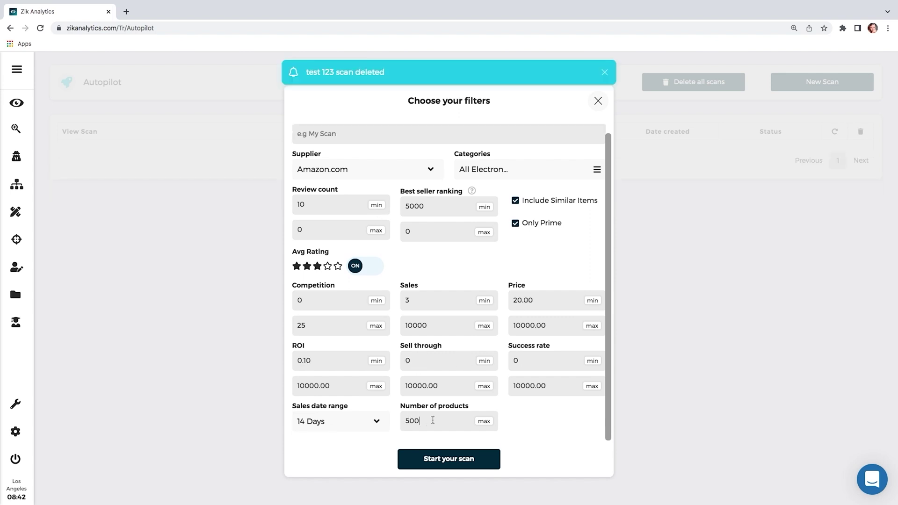
Limit the number of products to 100 and start the Autopilot scan
{"action": "double_click", "coordinate": [433, 420]}
{"action": "type", "text": "100"}
{"action": "left_click", "coordinate": [444, 460]}
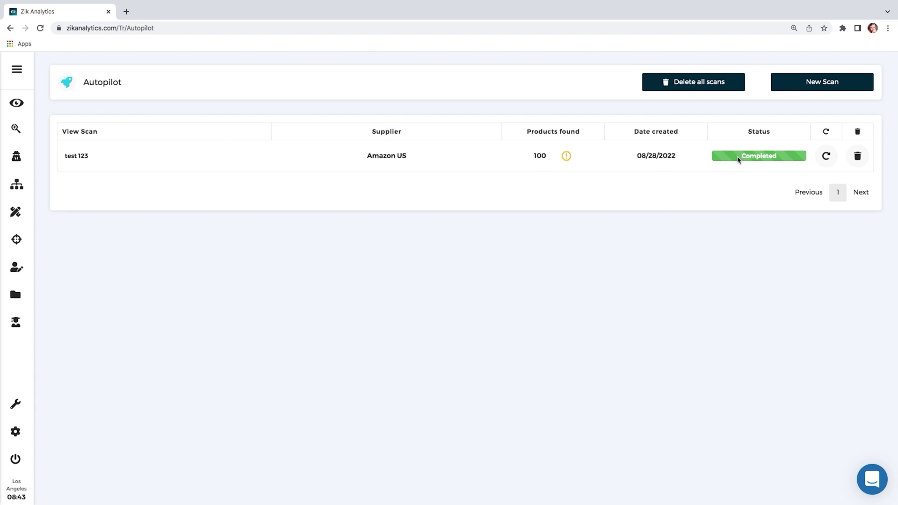
Open the completed test 123 scan and compare the eBay and supplier photos and titles of the matched products
{"action": "left_click", "coordinate": [77, 155]}
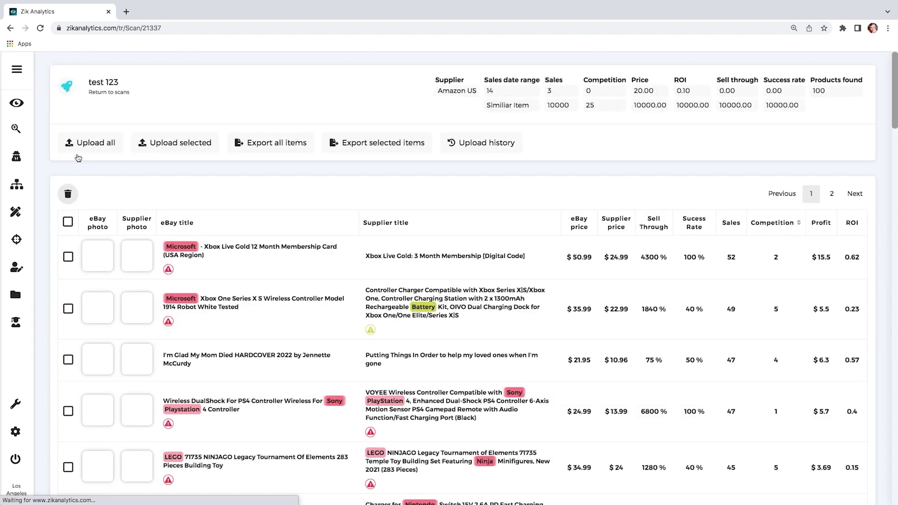
{"action": "scroll", "coordinate": [171, 202], "scroll_direction": "down", "scroll_amount": 1}
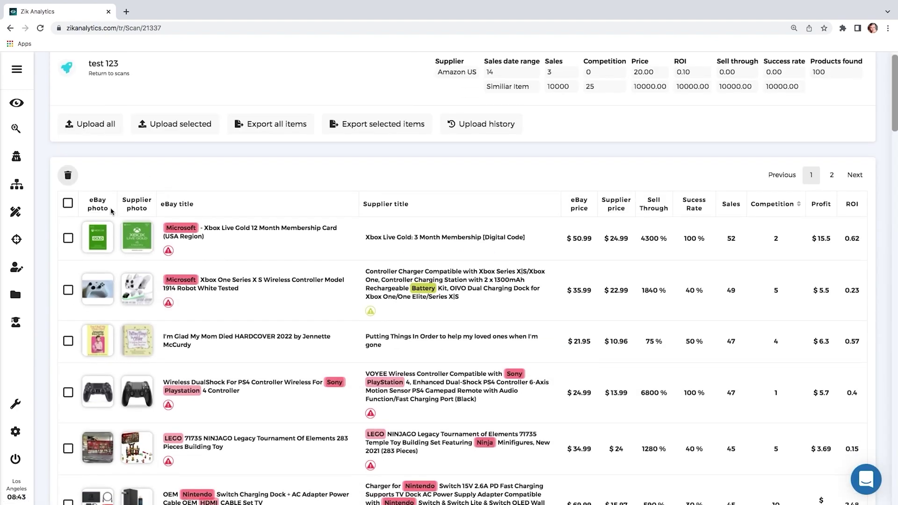
{"action": "scroll", "coordinate": [256, 185], "scroll_direction": "down", "scroll_amount": 2}
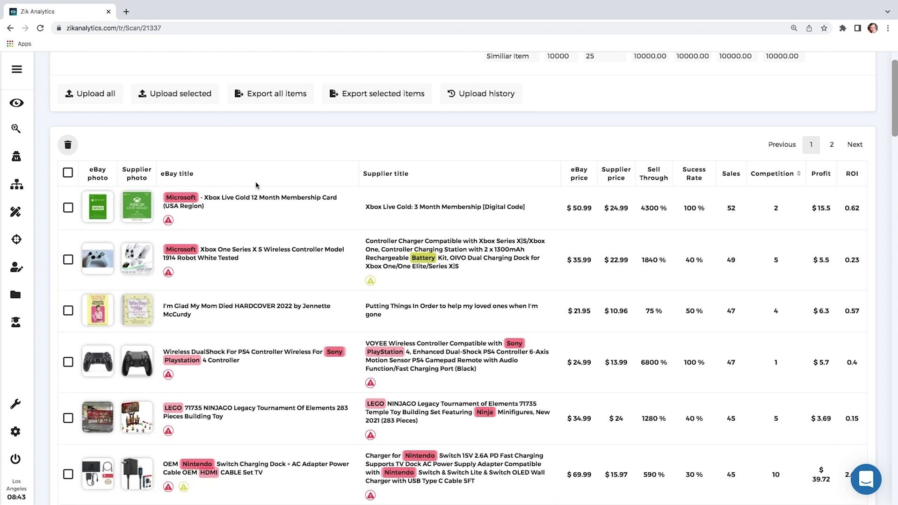
{"action": "scroll", "coordinate": [256, 186], "scroll_direction": "down", "scroll_amount": 1}
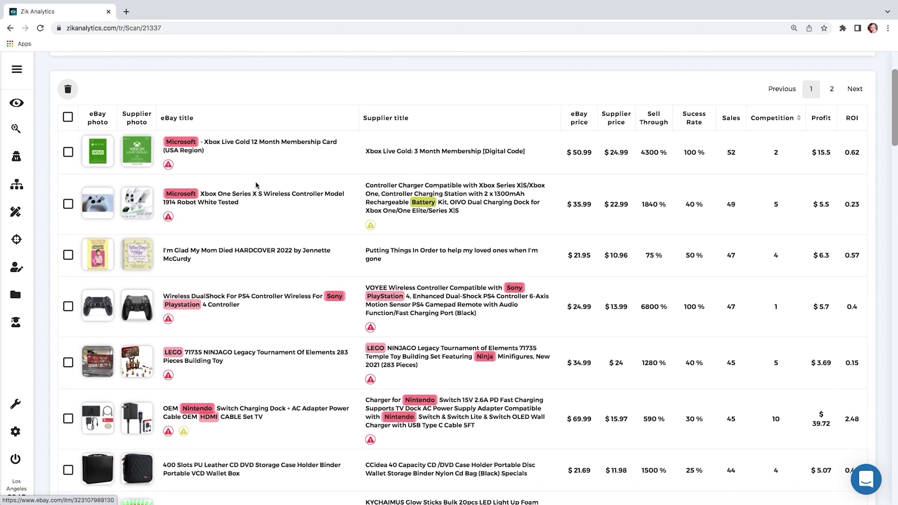
{"action": "scroll", "coordinate": [230, 329], "scroll_direction": "down", "scroll_amount": 1}
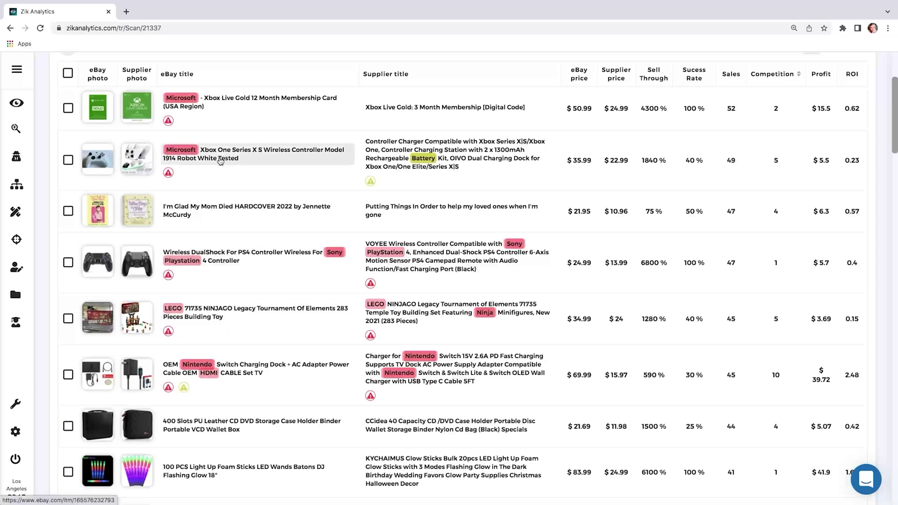
{"action": "scroll", "coordinate": [163, 261], "scroll_direction": "up", "scroll_amount": 2}
{"action": "mouse_move", "coordinate": [105, 242]}
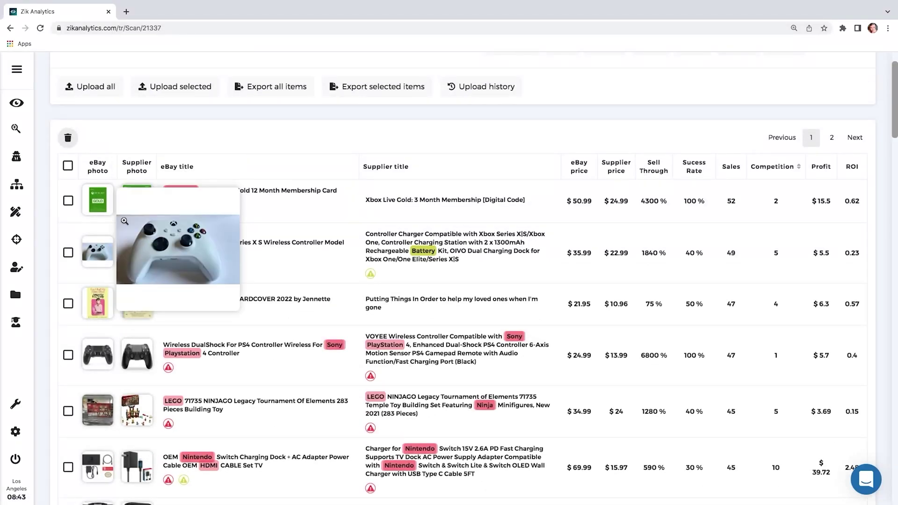
{"action": "mouse_move", "coordinate": [128, 304]}
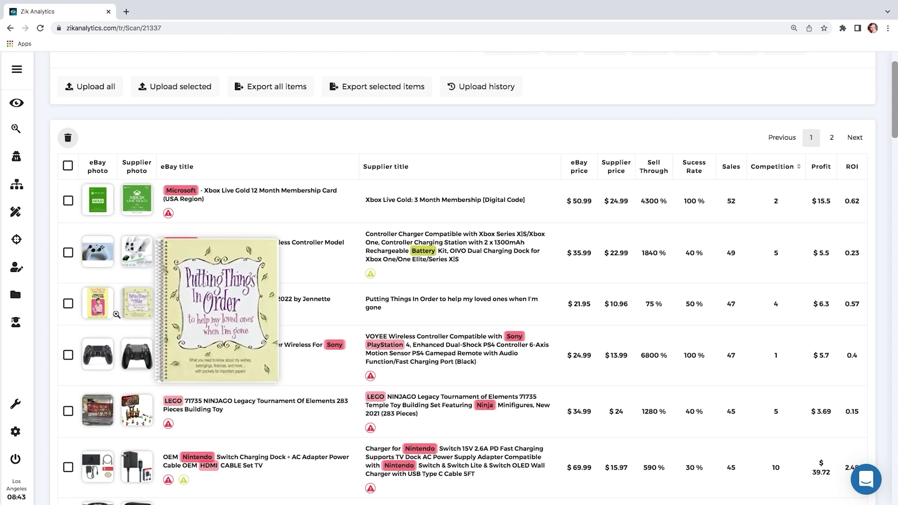
{"action": "scroll", "coordinate": [157, 374], "scroll_direction": "down", "scroll_amount": 2}
{"action": "scroll", "coordinate": [157, 374], "scroll_direction": "down", "scroll_amount": 8}
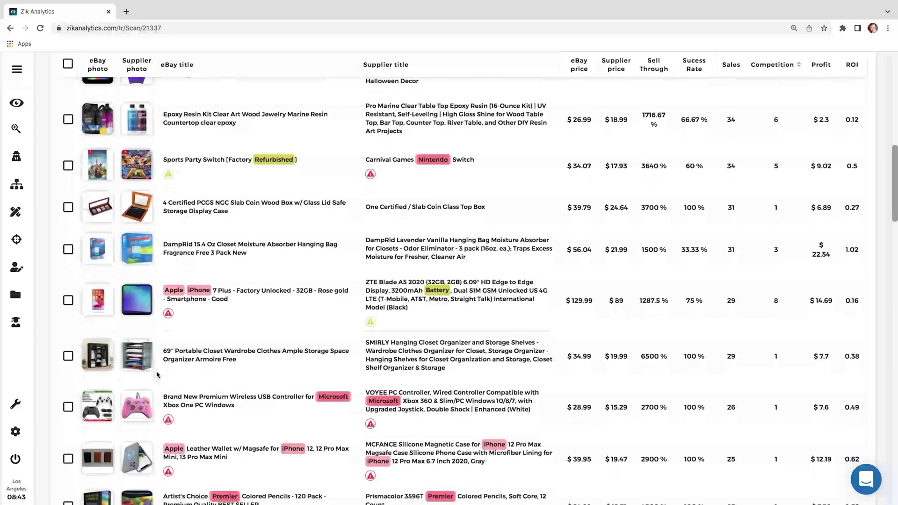
{"action": "mouse_move", "coordinate": [165, 367]}
{"action": "mouse_move", "coordinate": [143, 358]}
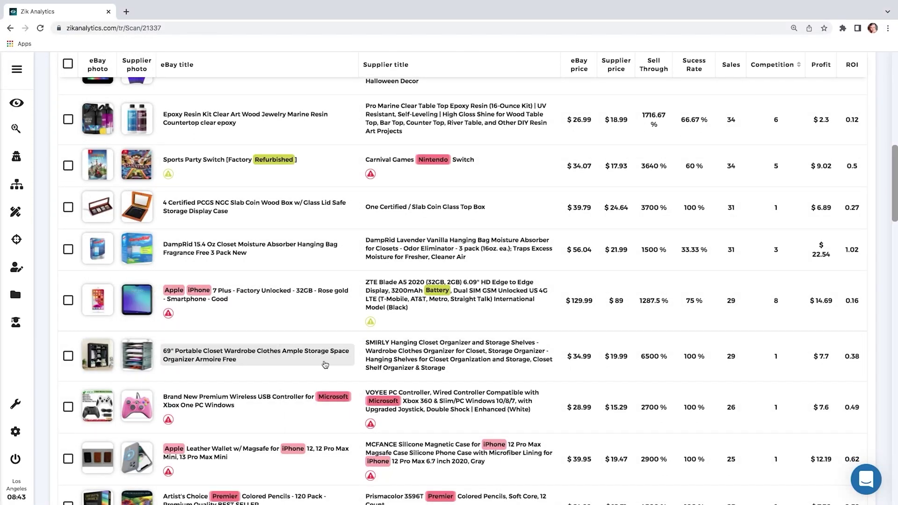
{"action": "scroll", "coordinate": [322, 325], "scroll_direction": "up", "scroll_amount": 10}
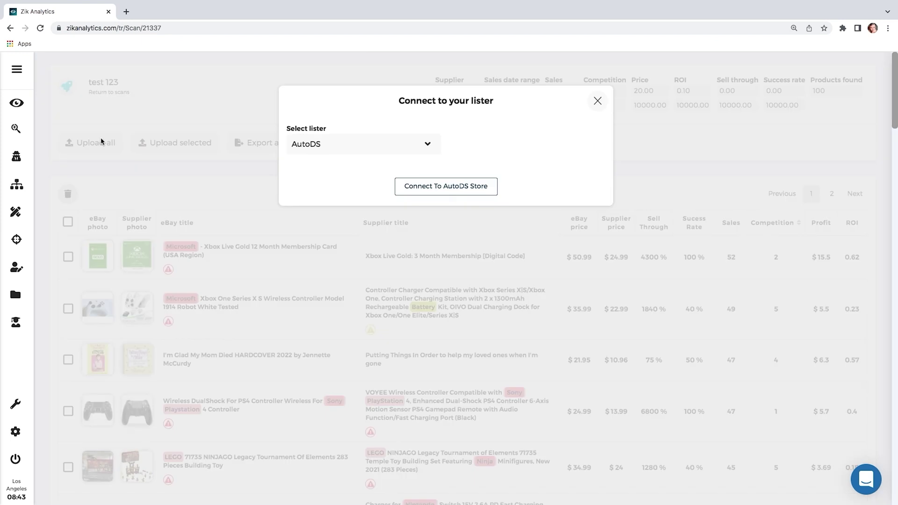
View the lister connection for uploading all items, close it, and briefly select and deselect all listed products
{"action": "left_click", "coordinate": [101, 143]}
{"action": "left_click", "coordinate": [596, 102]}
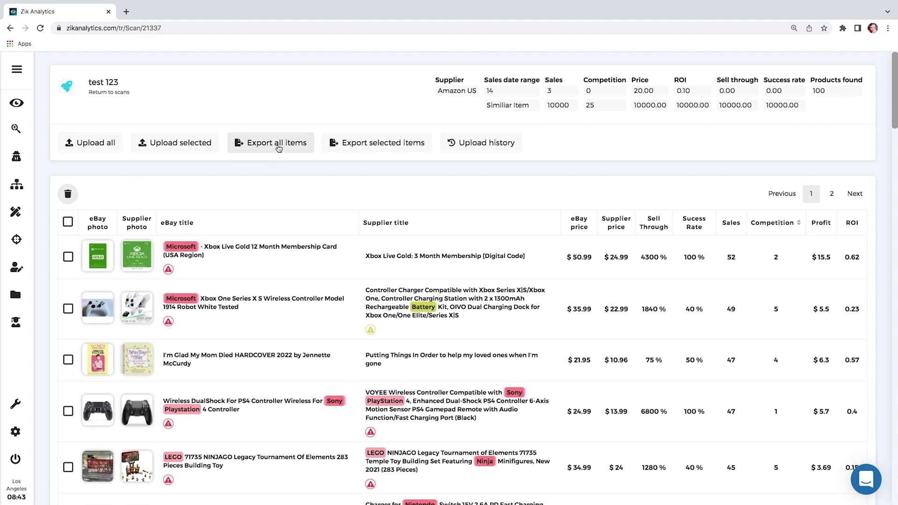
{"action": "left_click", "coordinate": [70, 223]}
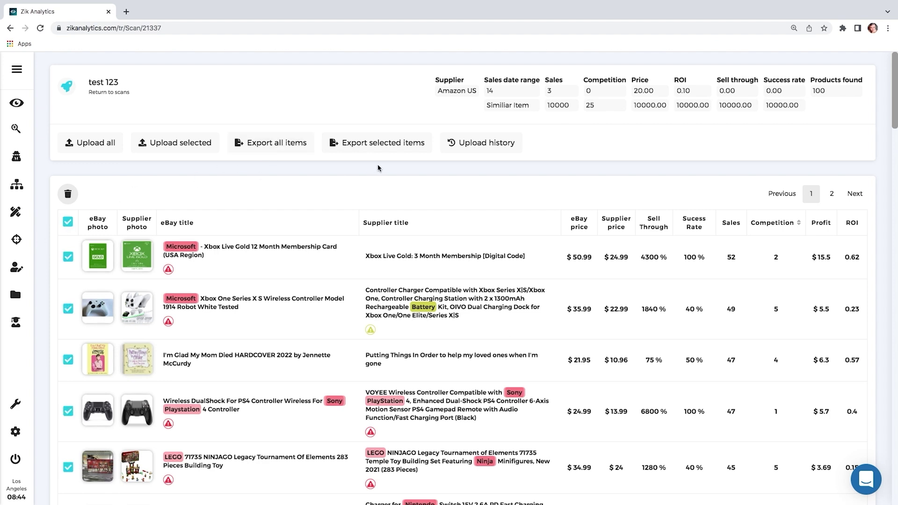
{"action": "left_click", "coordinate": [70, 223]}
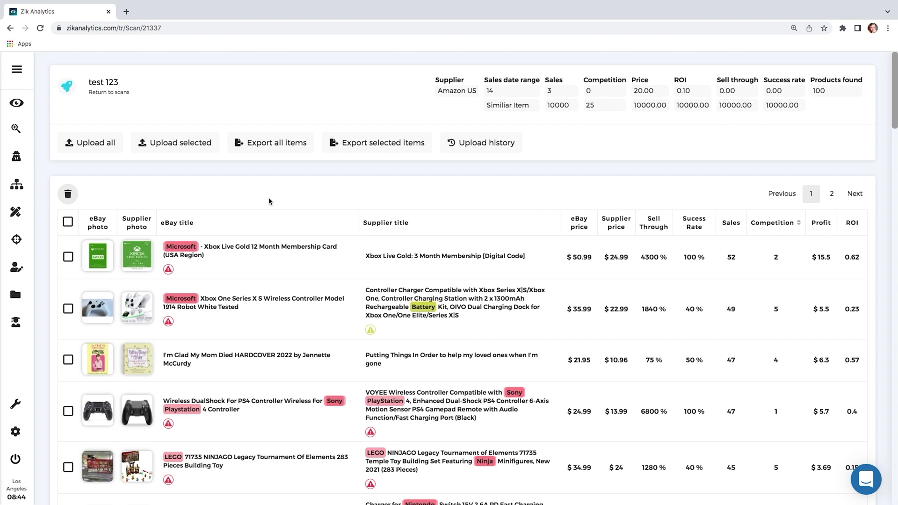
Examine the warnings on highlighted words in the product titles, such as Battery in the Xbox controller charger's supplier title
{"action": "mouse_move", "coordinate": [179, 245]}
{"action": "mouse_move", "coordinate": [426, 310]}
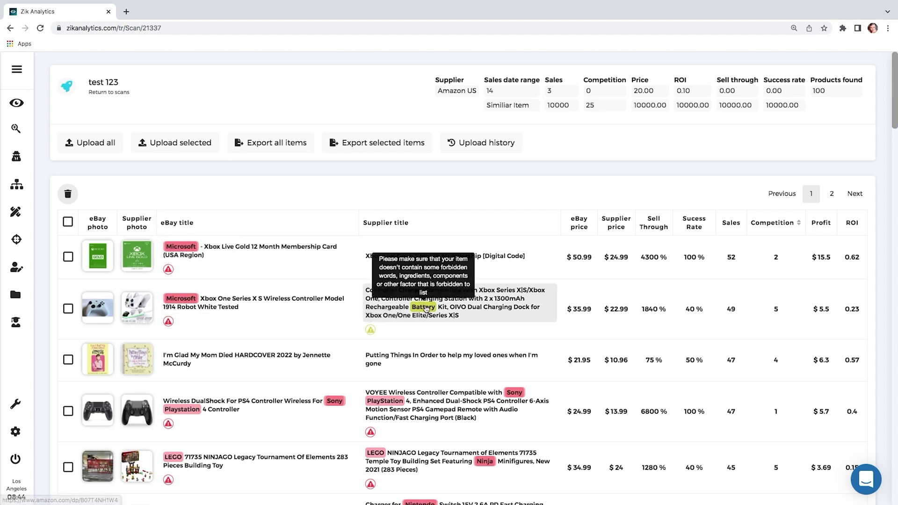
{"action": "scroll", "coordinate": [294, 315], "scroll_direction": "down", "scroll_amount": 2}
{"action": "scroll", "coordinate": [294, 316], "scroll_direction": "down", "scroll_amount": 6}
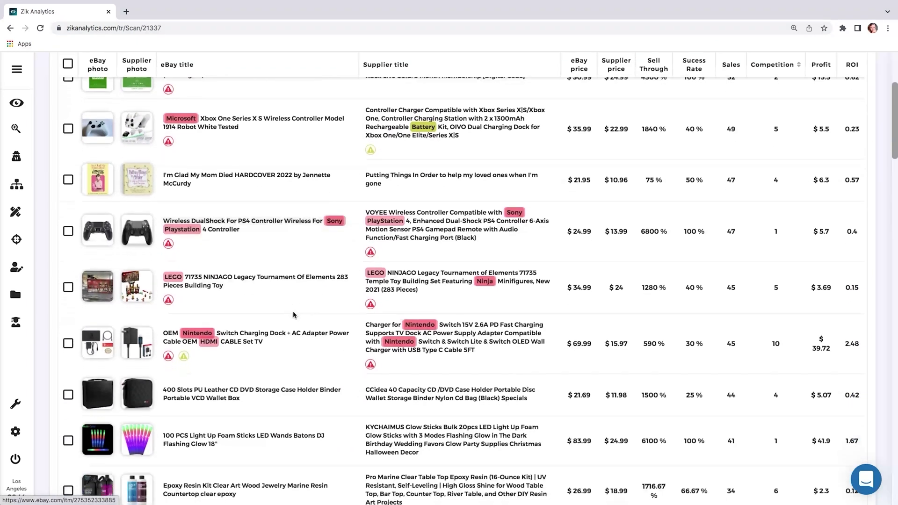
{"action": "scroll", "coordinate": [294, 315], "scroll_direction": "up", "scroll_amount": 8}
{"action": "scroll", "coordinate": [274, 305], "scroll_direction": "down", "scroll_amount": 1}
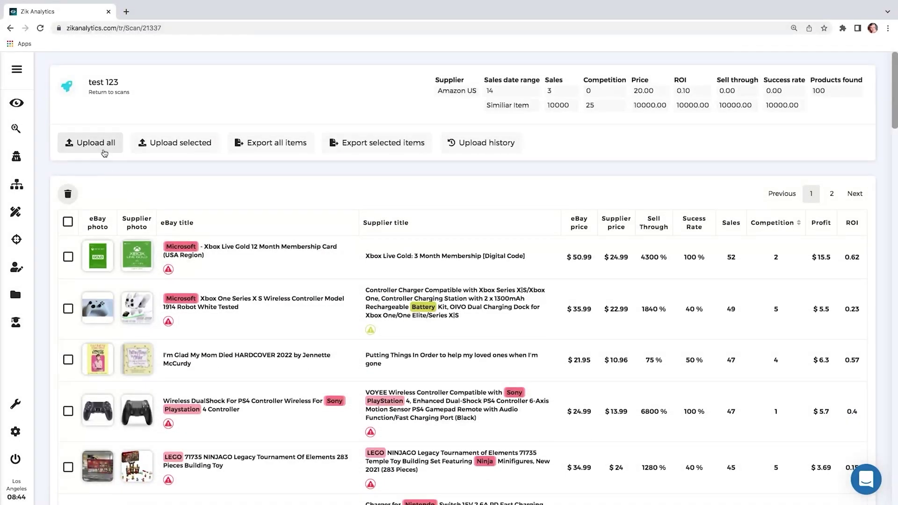
Review the lister connection options for uploading all and selected items, and close the dialog without connecting a store
{"action": "left_click", "coordinate": [110, 145]}
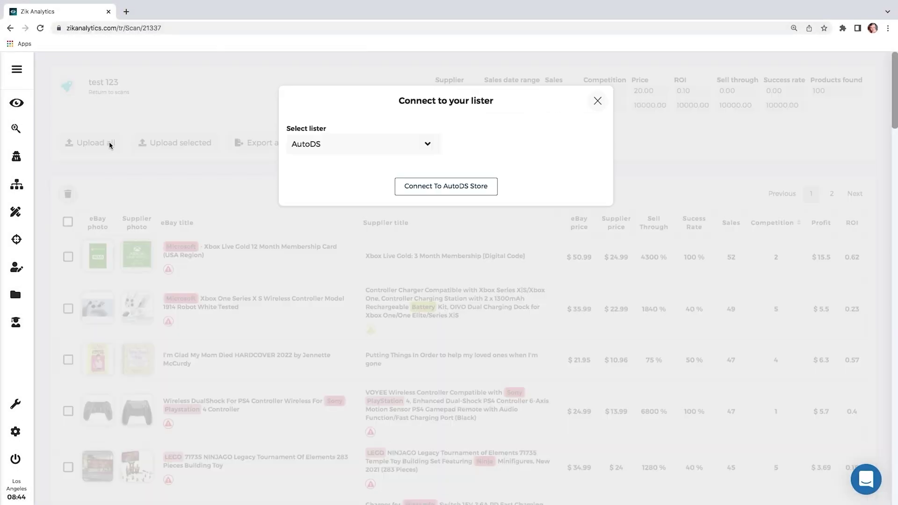
{"action": "left_click", "coordinate": [598, 102]}
{"action": "left_click", "coordinate": [200, 141]}
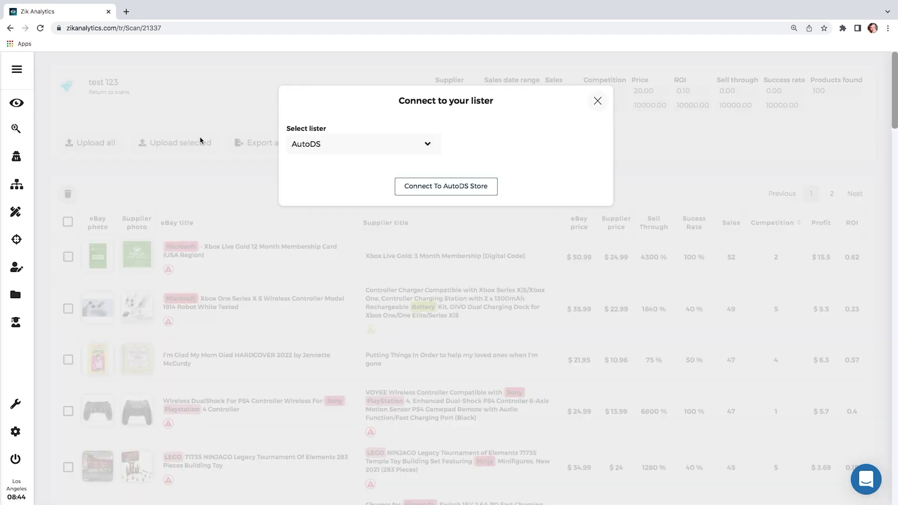
{"action": "left_click", "coordinate": [426, 148]}
{"action": "left_click", "coordinate": [494, 134]}
{"action": "left_click", "coordinate": [597, 102]}
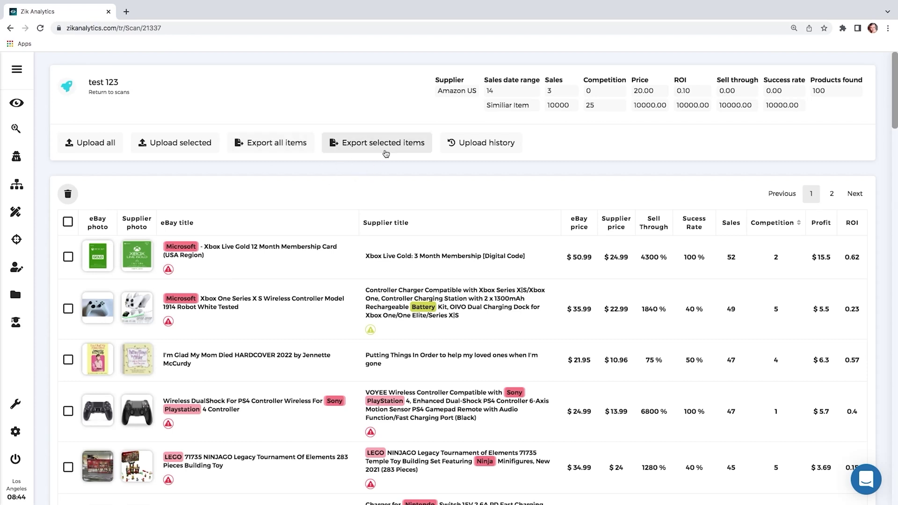
Look over the test 123 results once more, return to the Autopilot scan list and check the products-found notice
{"action": "scroll", "coordinate": [174, 226], "scroll_direction": "down", "scroll_amount": 2}
{"action": "scroll", "coordinate": [174, 226], "scroll_direction": "down", "scroll_amount": 4}
{"action": "scroll", "coordinate": [174, 226], "scroll_direction": "up", "scroll_amount": 6}
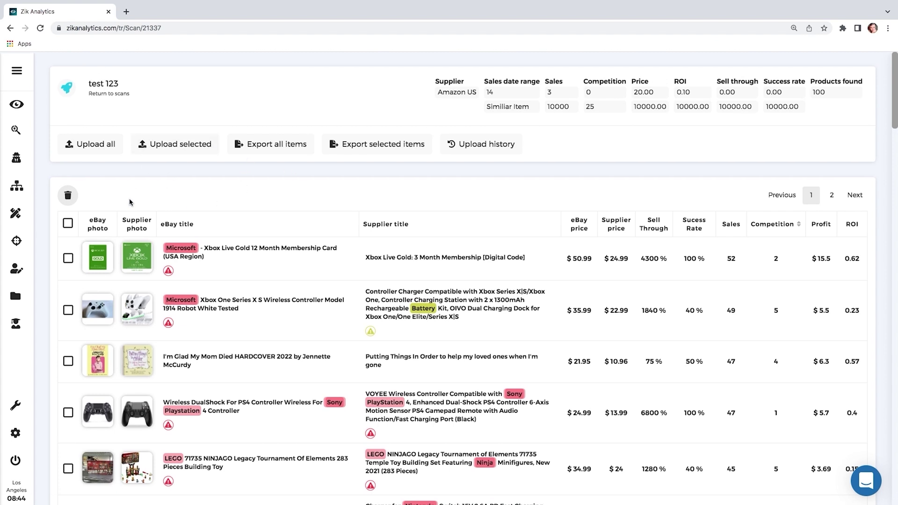
{"action": "left_click", "coordinate": [101, 84]}
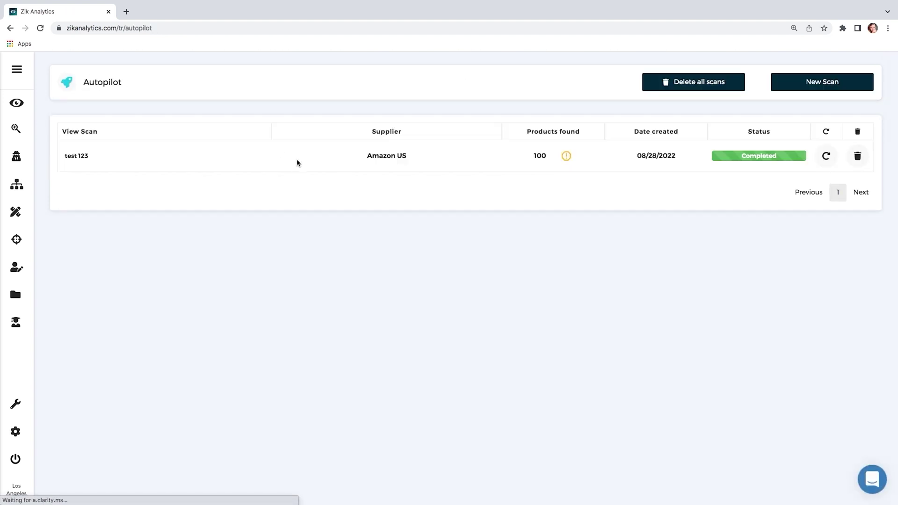
{"action": "mouse_move", "coordinate": [566, 158]}
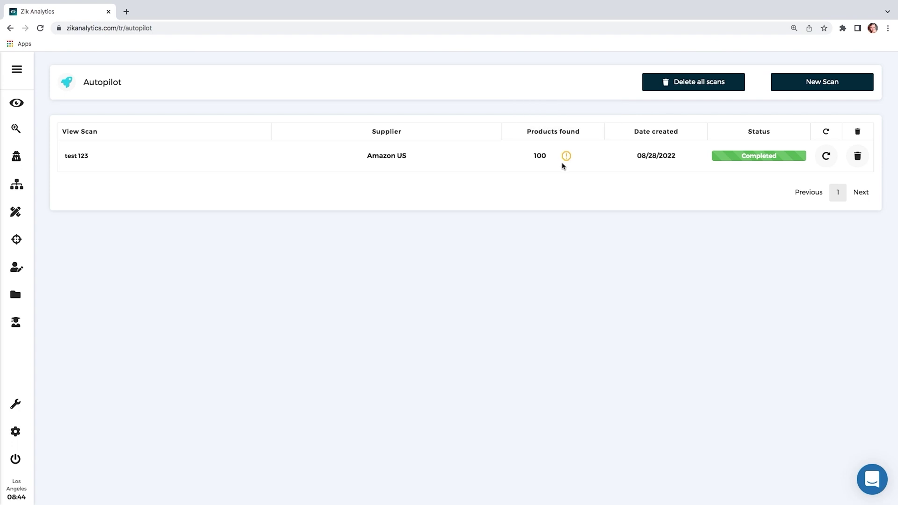
Create a new Autopilot scan named test 1234 with the existing filters and start it
{"action": "left_click", "coordinate": [823, 83]}
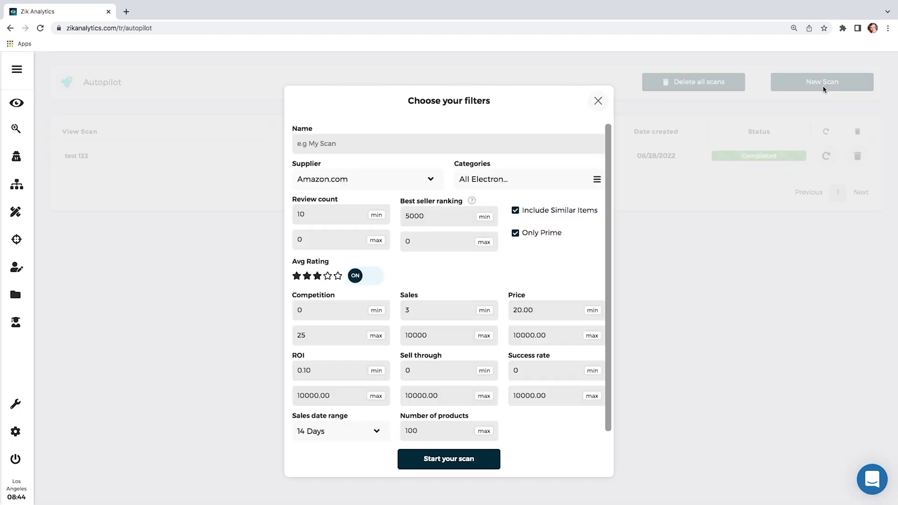
{"action": "left_click", "coordinate": [304, 144]}
{"action": "type", "text": "test 1234"}
{"action": "scroll", "coordinate": [356, 249], "scroll_direction": "down", "scroll_amount": 1}
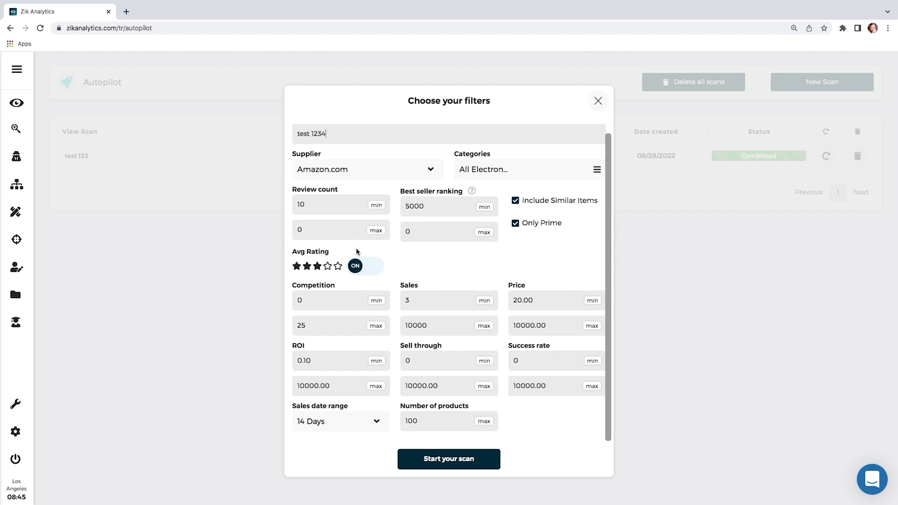
{"action": "left_click", "coordinate": [437, 456]}
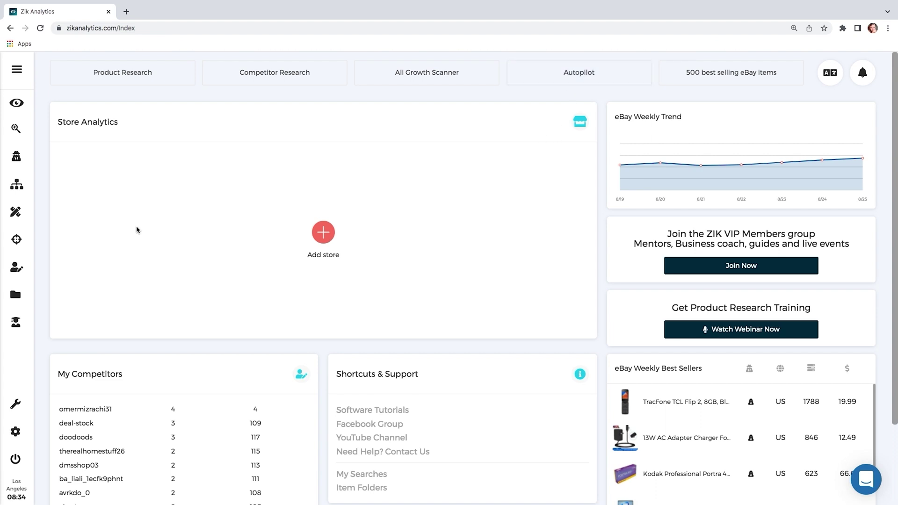
Reopen Autopilot from the dashboard and begin another new scan named test 12345
{"action": "left_click", "coordinate": [17, 239]}
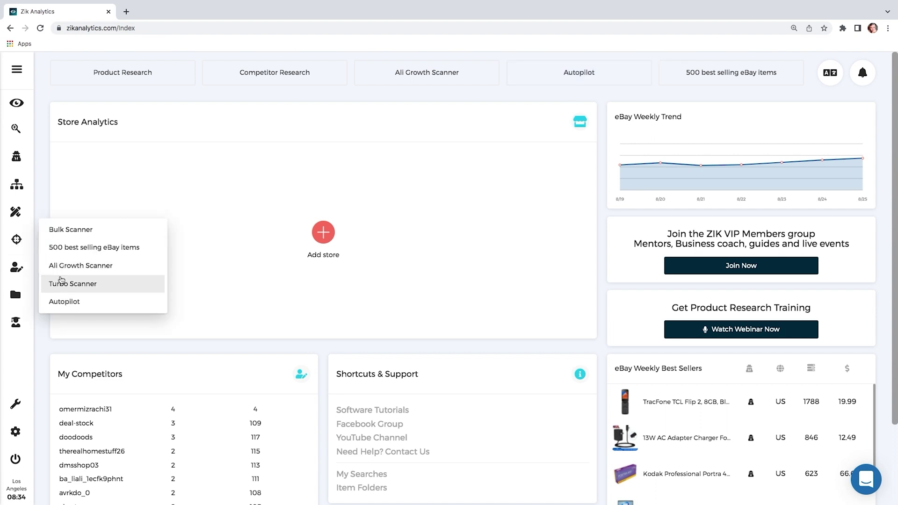
{"action": "left_click", "coordinate": [66, 302]}
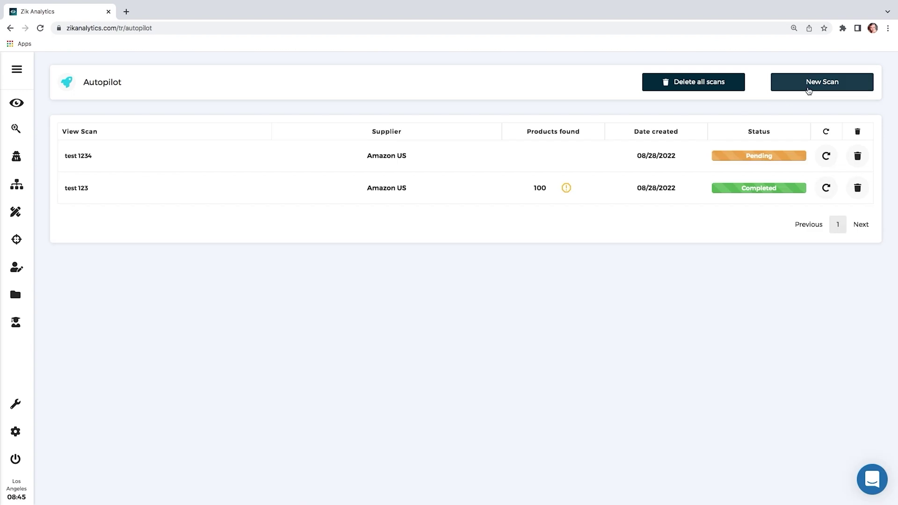
{"action": "left_click", "coordinate": [814, 90]}
{"action": "type", "text": "test 12345"}
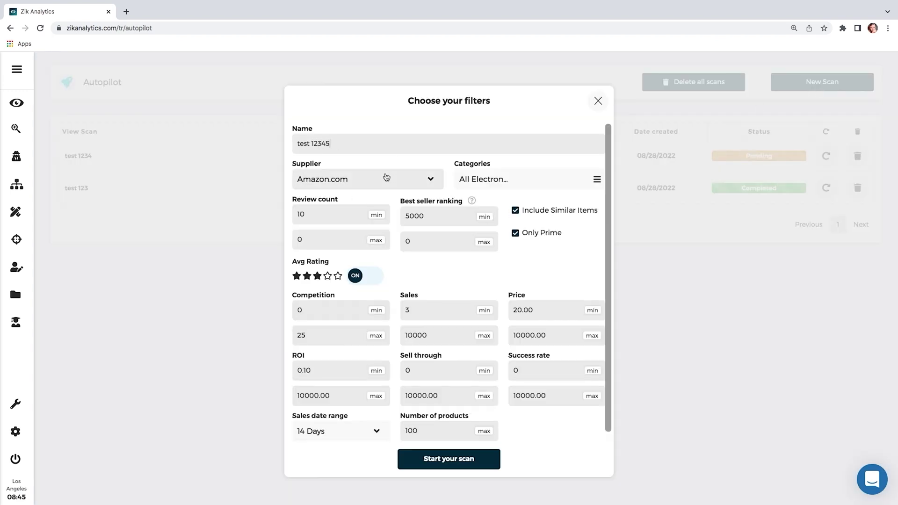
Set the scan's supplier to Aliexpress.com, the sales date range to 7 Days and the minimum sales to 5
{"action": "left_click", "coordinate": [373, 178]}
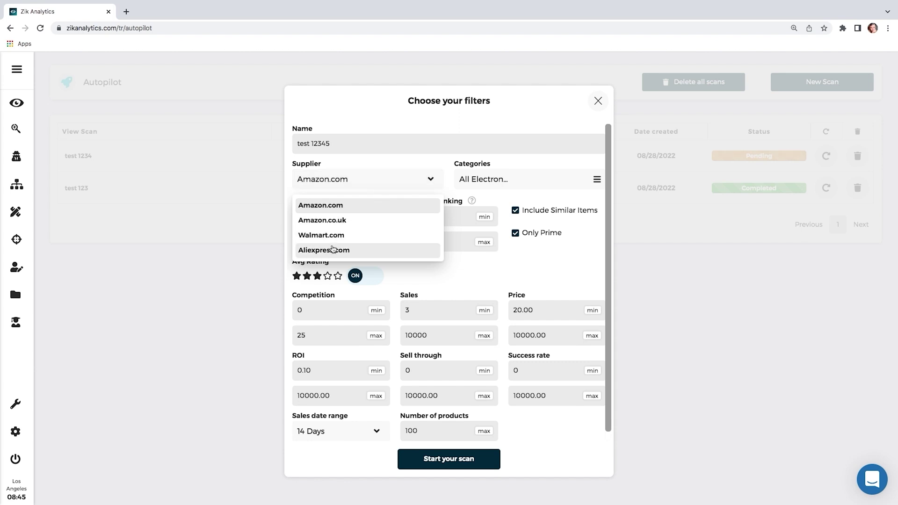
{"action": "left_click", "coordinate": [332, 249]}
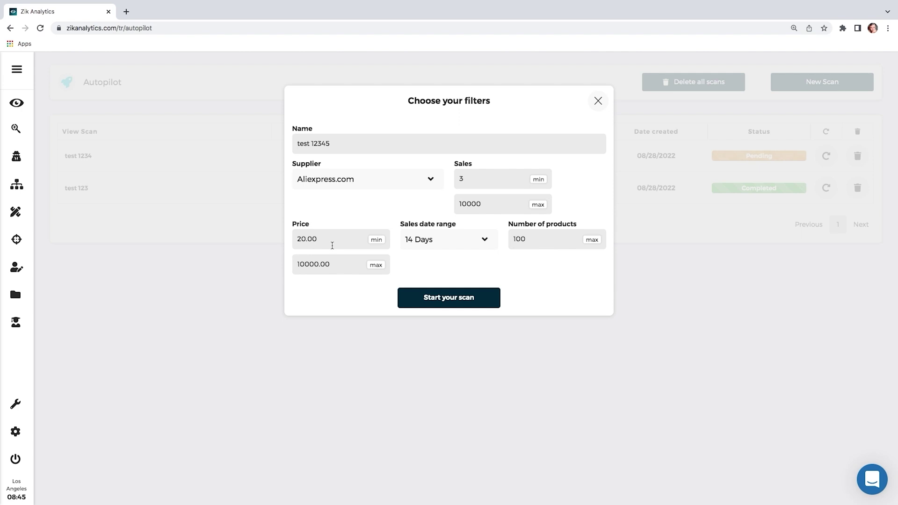
{"action": "left_click", "coordinate": [444, 240]}
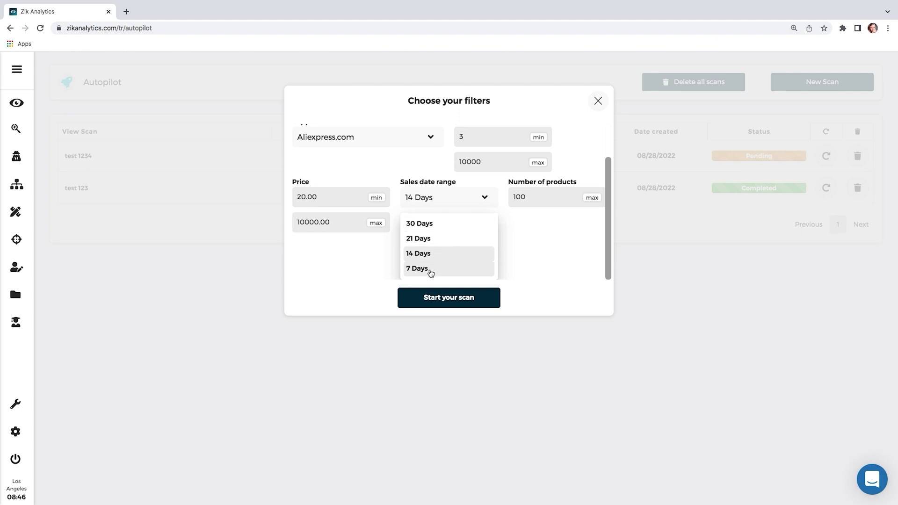
{"action": "left_click", "coordinate": [426, 271]}
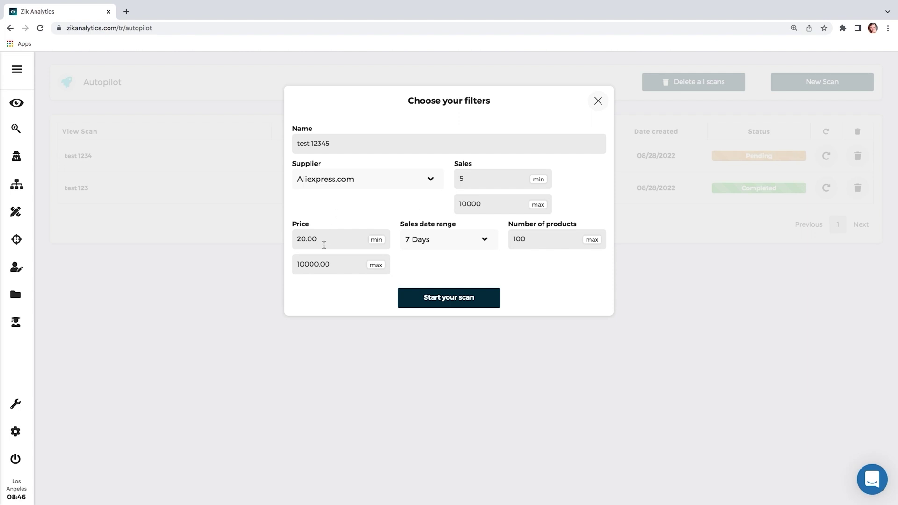
Limit the price to 10–300 and the number of products to 500, and start the test 12345 scan
{"action": "double_click", "coordinate": [326, 240]}
{"action": "type", "text": "10"}
{"action": "double_click", "coordinate": [313, 264]}
{"action": "type", "text": "10"}
{"action": "double_click", "coordinate": [306, 265]}
{"action": "type", "text": "3"}
{"action": "double_click", "coordinate": [549, 234]}
{"action": "type", "text": "5"}
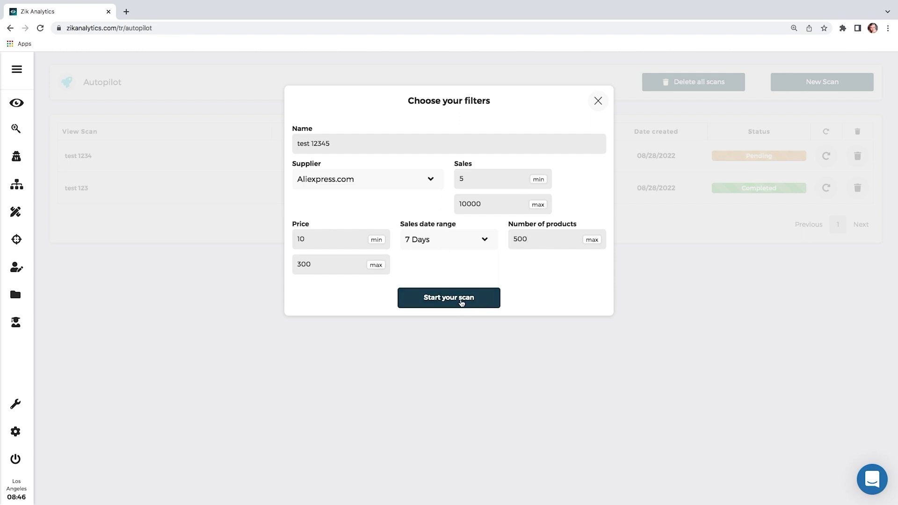
{"action": "left_click", "coordinate": [461, 302]}
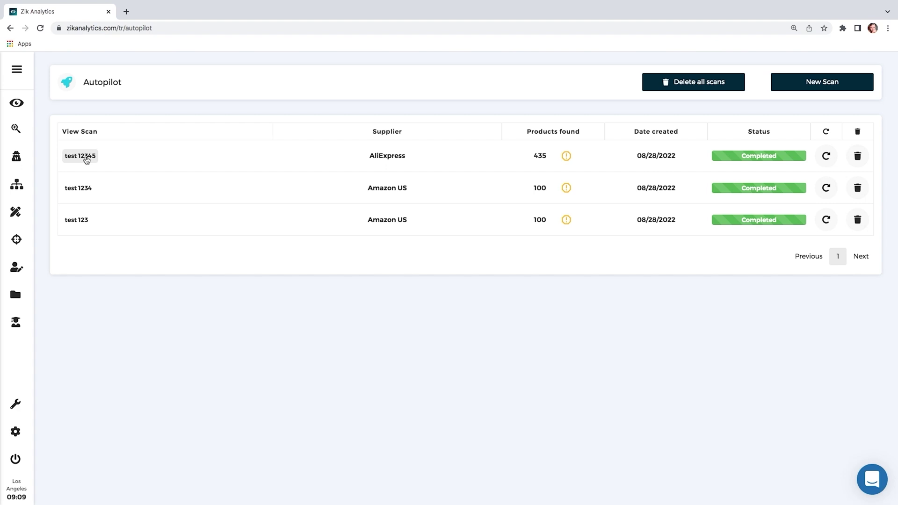
Open the test 12345 scan results and look through the first page of matched eBay products
{"action": "left_click", "coordinate": [87, 159]}
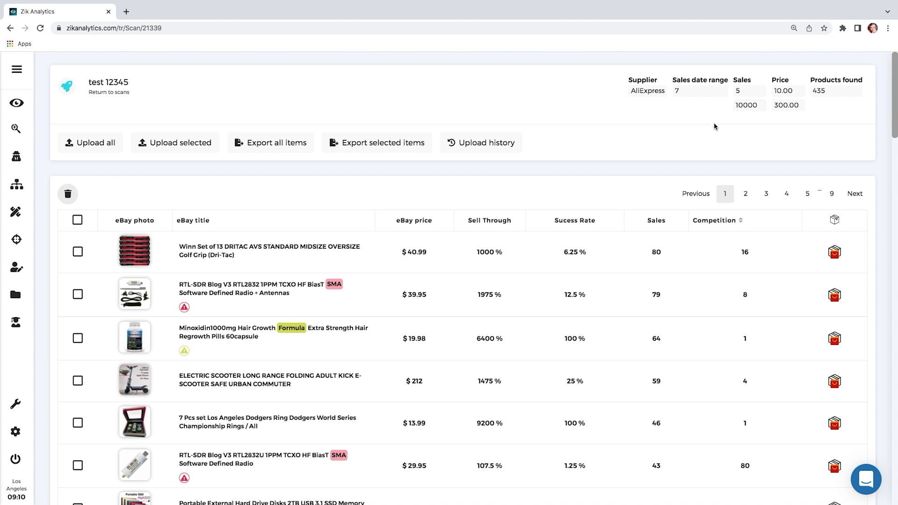
{"action": "scroll", "coordinate": [289, 195], "scroll_direction": "down", "scroll_amount": 1}
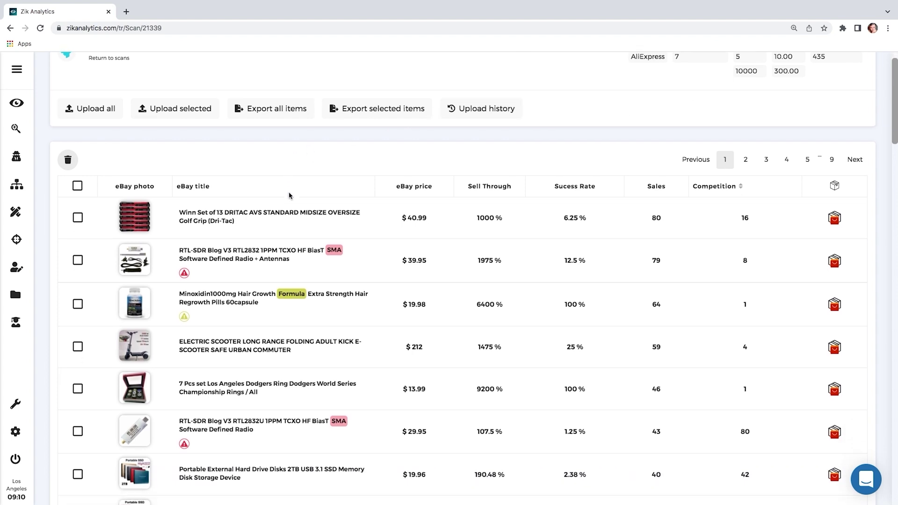
{"action": "scroll", "coordinate": [289, 195], "scroll_direction": "down", "scroll_amount": 4}
{"action": "scroll", "coordinate": [290, 196], "scroll_direction": "down", "scroll_amount": 6}
{"action": "scroll", "coordinate": [290, 195], "scroll_direction": "down", "scroll_amount": 10}
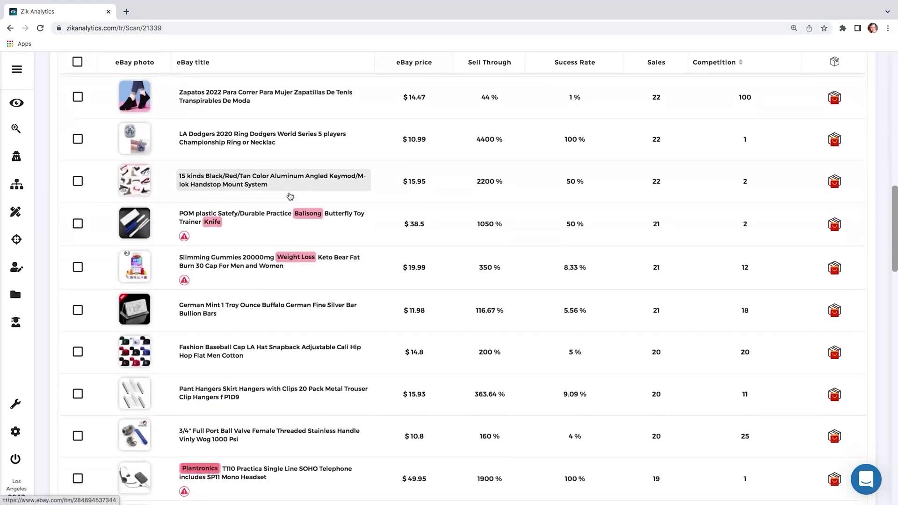
{"action": "scroll", "coordinate": [290, 196], "scroll_direction": "down", "scroll_amount": 2}
{"action": "scroll", "coordinate": [279, 276], "scroll_direction": "down", "scroll_amount": 6}
{"action": "scroll", "coordinate": [251, 278], "scroll_direction": "down", "scroll_amount": 10}
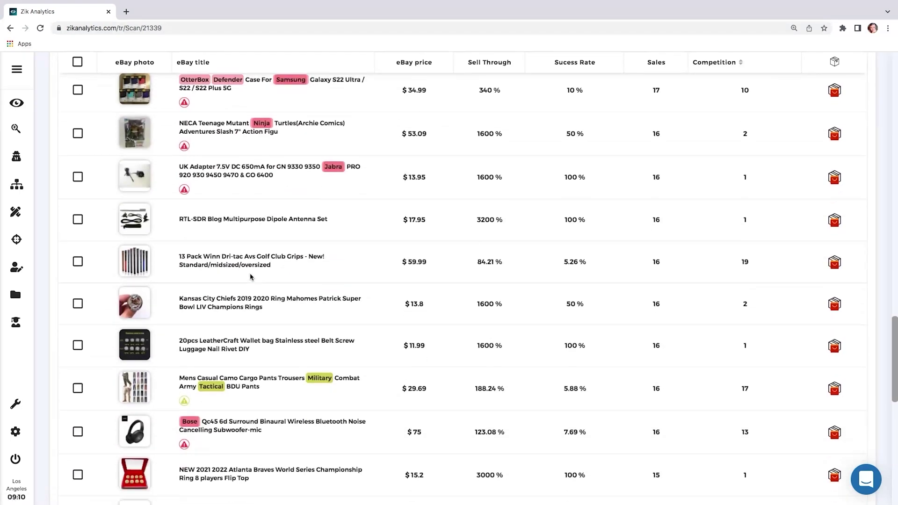
{"action": "scroll", "coordinate": [251, 277], "scroll_direction": "down", "scroll_amount": 13}
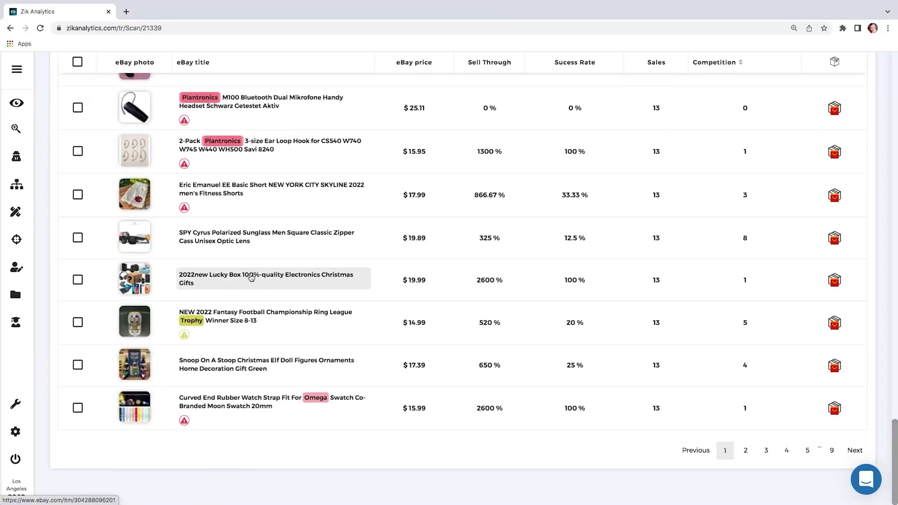
{"action": "scroll", "coordinate": [251, 277], "scroll_direction": "up", "scroll_amount": 6}
{"action": "scroll", "coordinate": [251, 278], "scroll_direction": "up", "scroll_amount": 10}
{"action": "scroll", "coordinate": [251, 277], "scroll_direction": "up", "scroll_amount": 5}
Review the AliExpress matches for the Lighter Torch Flame Cigar item and open the Metal Luminous Jet Flame Lighter supplier listing
{"action": "mouse_move", "coordinate": [144, 391]}
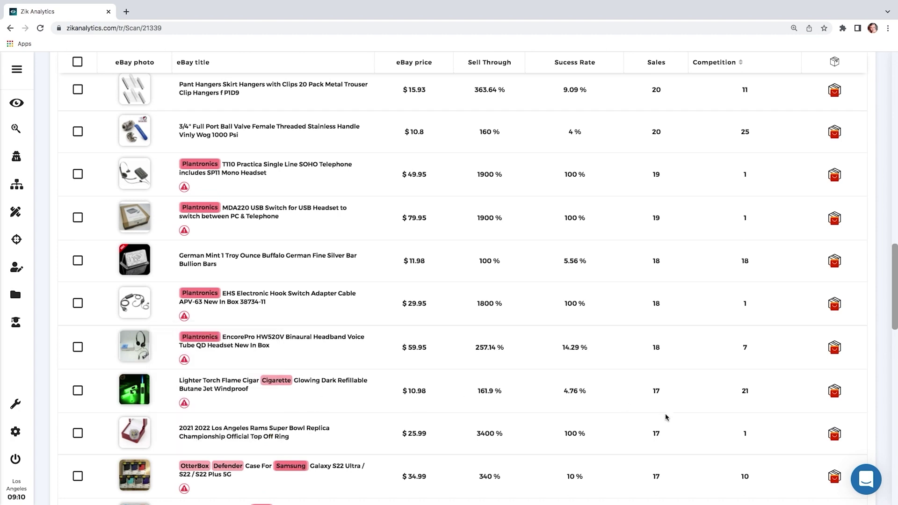
{"action": "left_click", "coordinate": [835, 392]}
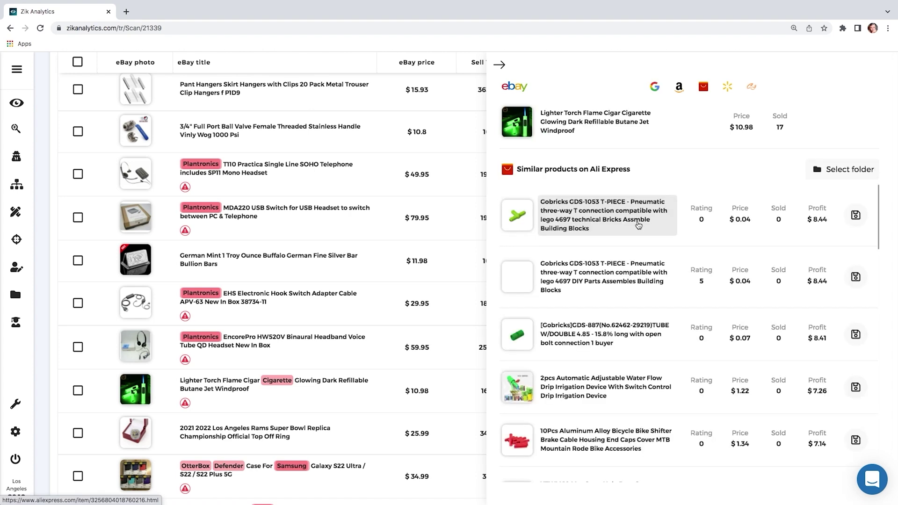
{"action": "scroll", "coordinate": [638, 225], "scroll_direction": "down", "scroll_amount": 9}
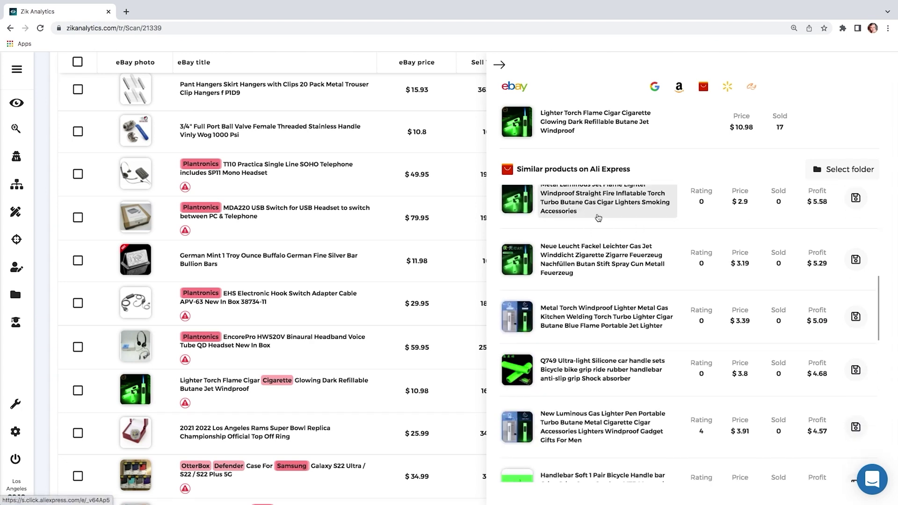
{"action": "scroll", "coordinate": [639, 225], "scroll_direction": "down", "scroll_amount": 4}
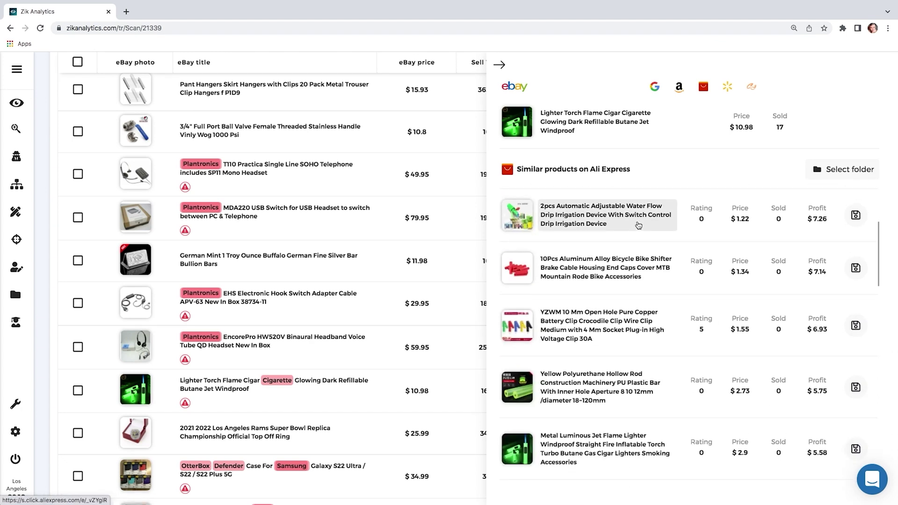
{"action": "scroll", "coordinate": [638, 226], "scroll_direction": "down", "scroll_amount": 5}
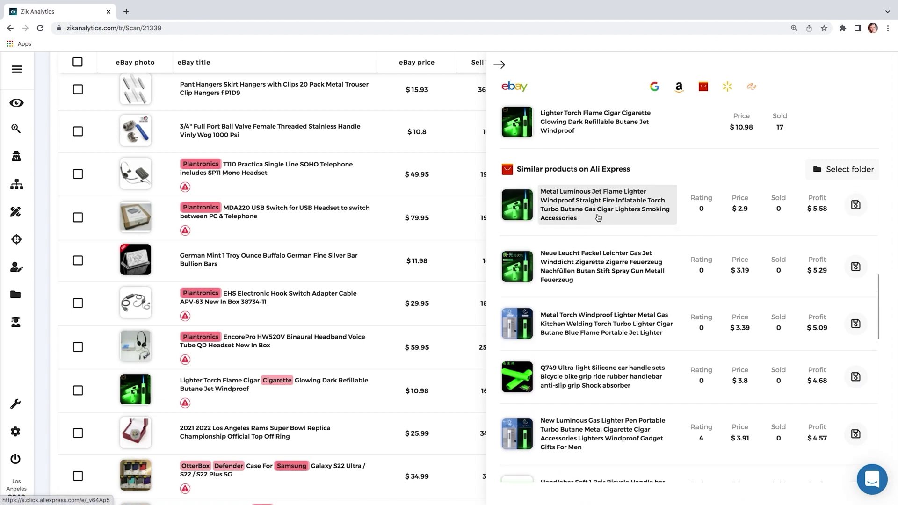
{"action": "scroll", "coordinate": [599, 217], "scroll_direction": "up", "scroll_amount": 1}
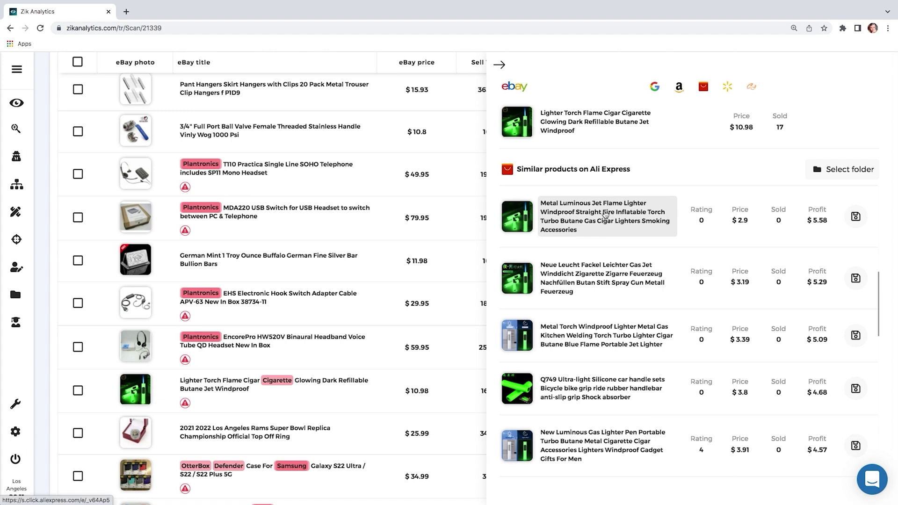
{"action": "left_click", "coordinate": [605, 214]}
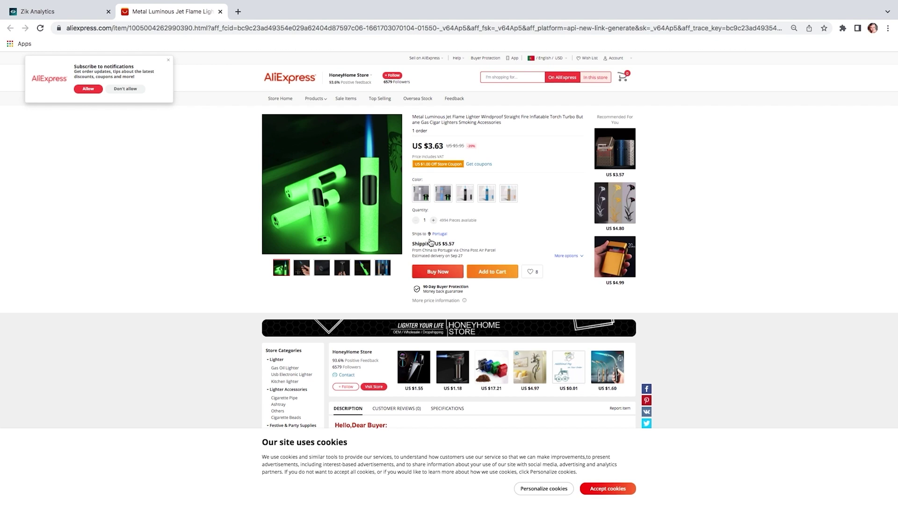
Return to the scan results, inspect the Xiaomi AliExpress listing matched to the 2TB Portable External Hard Drive, and come back
{"action": "key", "text": "ctrl+shift+Tab"}
{"action": "scroll", "coordinate": [262, 285], "scroll_direction": "up", "scroll_amount": 5}
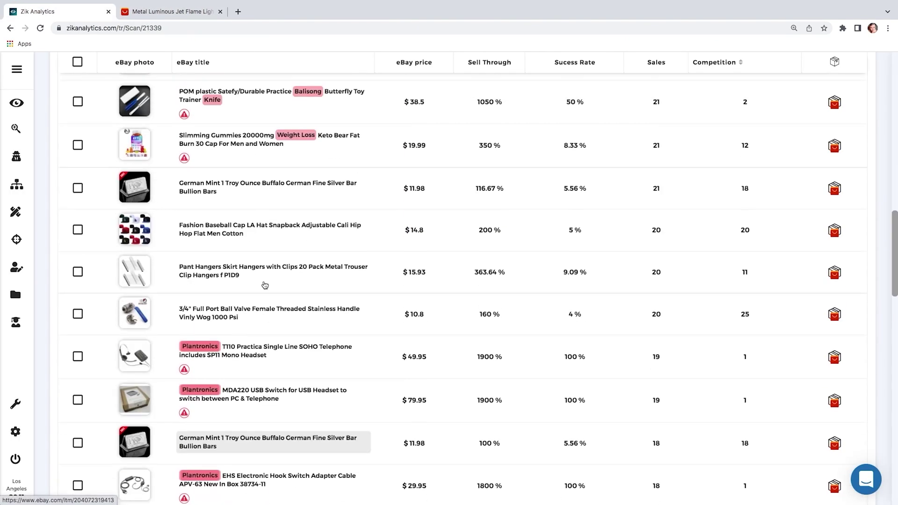
{"action": "scroll", "coordinate": [265, 285], "scroll_direction": "up", "scroll_amount": 5}
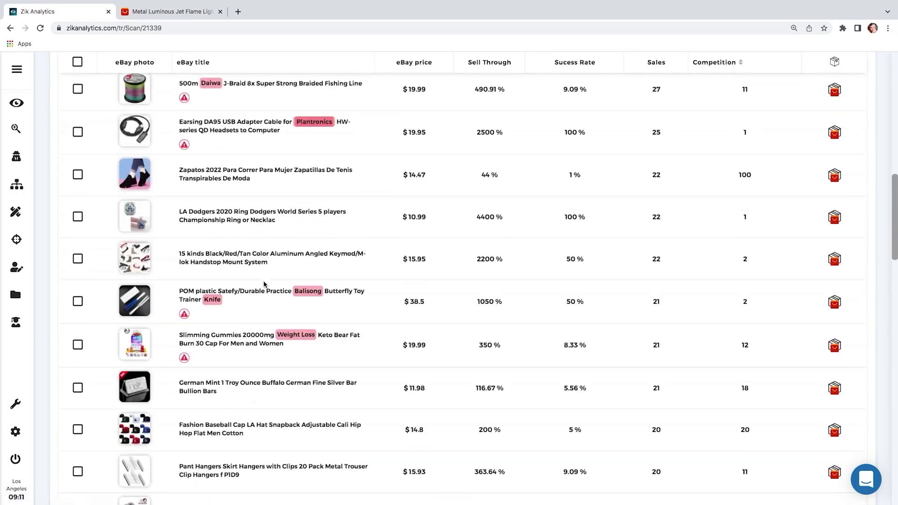
{"action": "scroll", "coordinate": [287, 191], "scroll_direction": "up", "scroll_amount": 6}
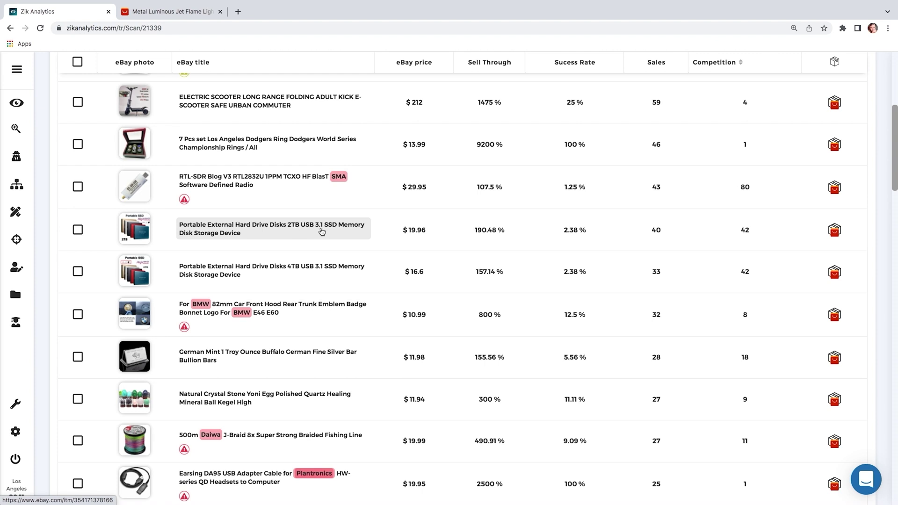
{"action": "left_click", "coordinate": [835, 231]}
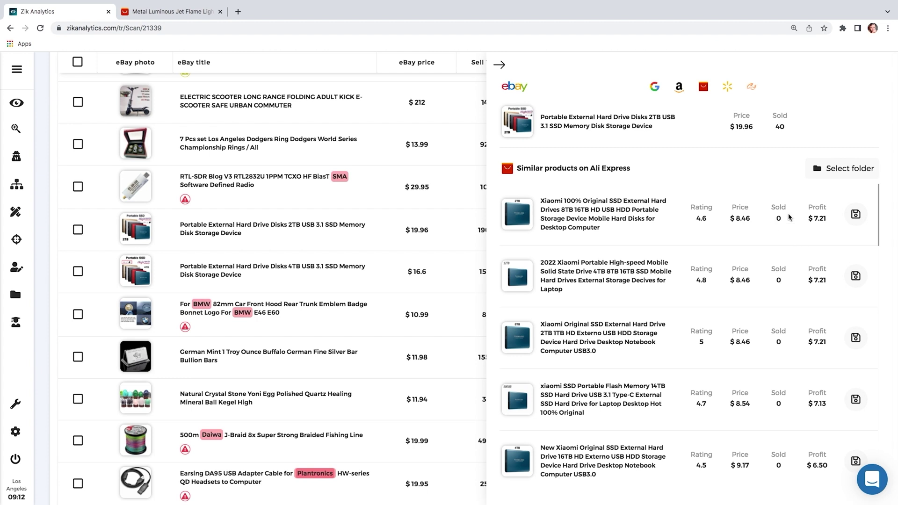
{"action": "left_click", "coordinate": [614, 218]}
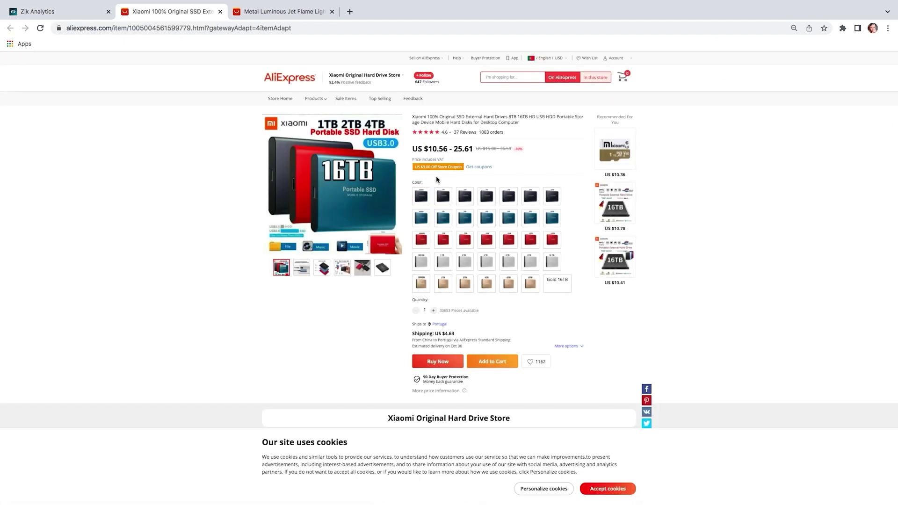
{"action": "scroll", "coordinate": [436, 180], "scroll_direction": "down", "scroll_amount": 3}
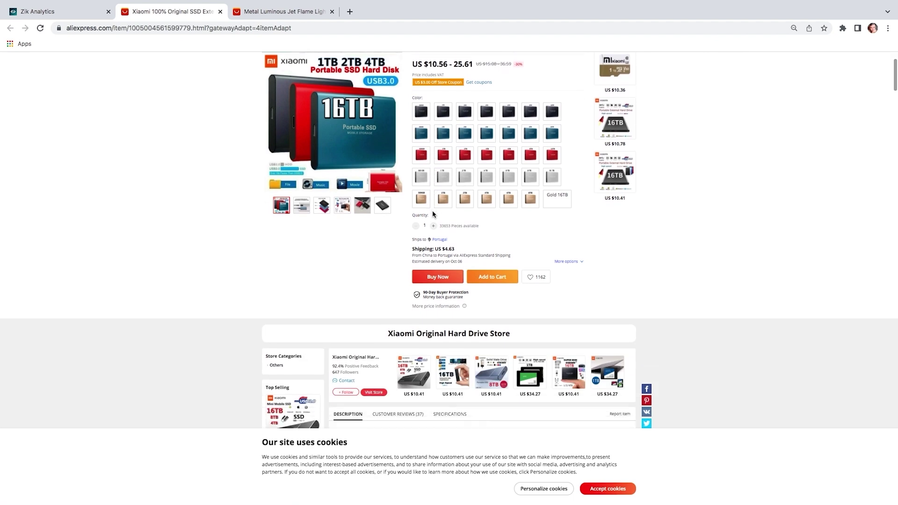
{"action": "key", "text": "ctrl+shift+Tab"}
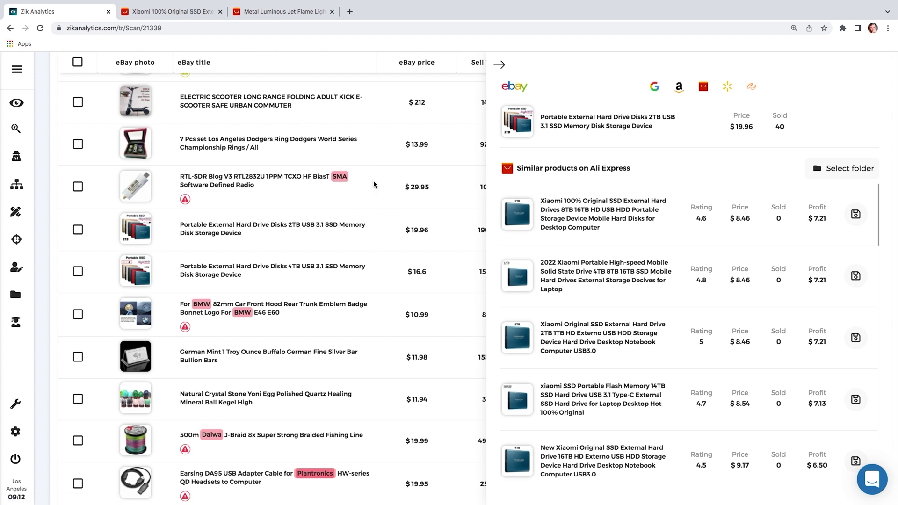
Close the supplier matches, browse more results, and check the seller information on the Fashion Baseball Cap LA Hat eBay listing
{"action": "left_click", "coordinate": [498, 66]}
{"action": "scroll", "coordinate": [285, 210], "scroll_direction": "up", "scroll_amount": 5}
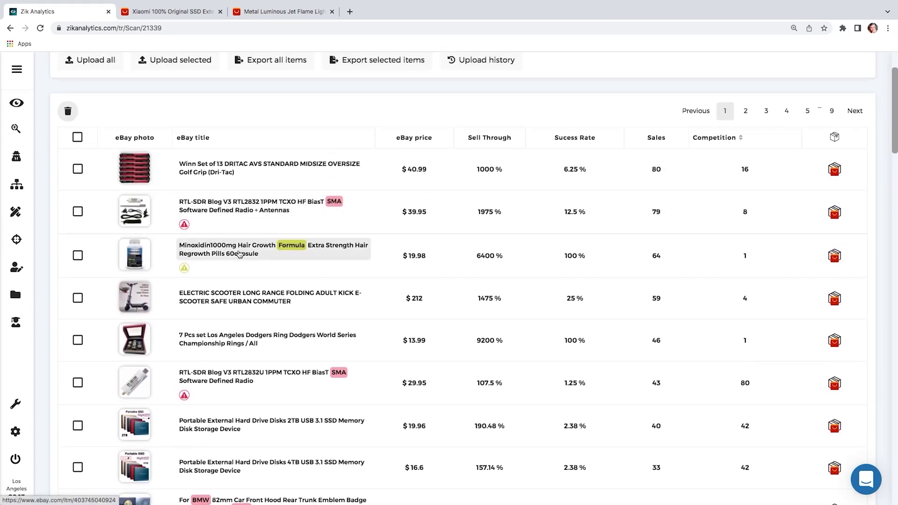
{"action": "scroll", "coordinate": [229, 279], "scroll_direction": "down", "scroll_amount": 1}
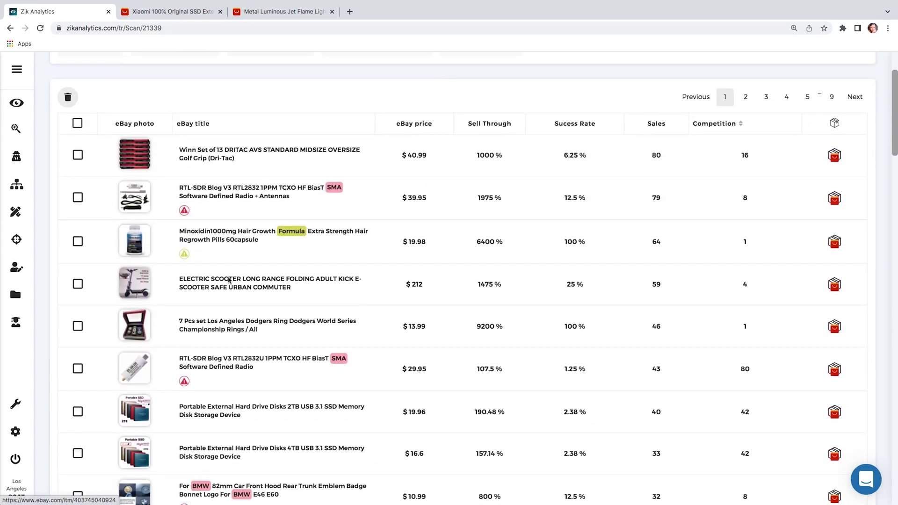
{"action": "scroll", "coordinate": [229, 280], "scroll_direction": "down", "scroll_amount": 3}
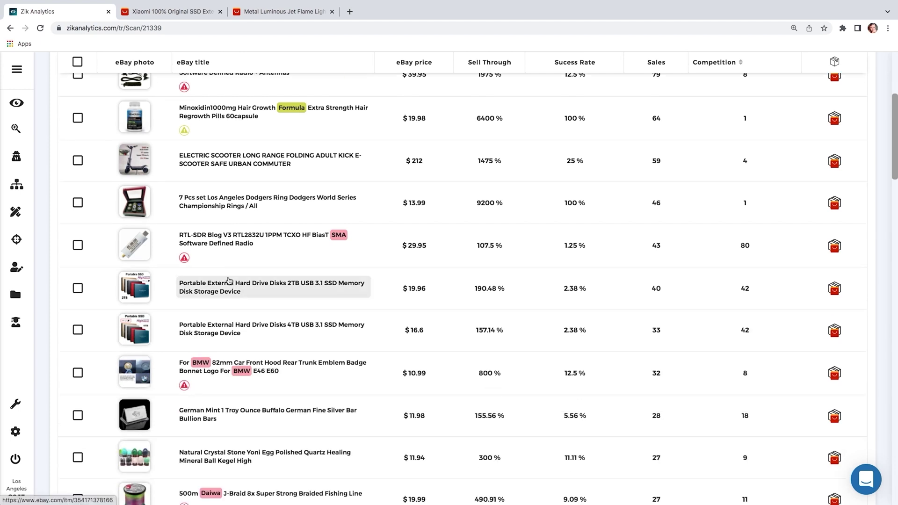
{"action": "scroll", "coordinate": [229, 280], "scroll_direction": "down", "scroll_amount": 10}
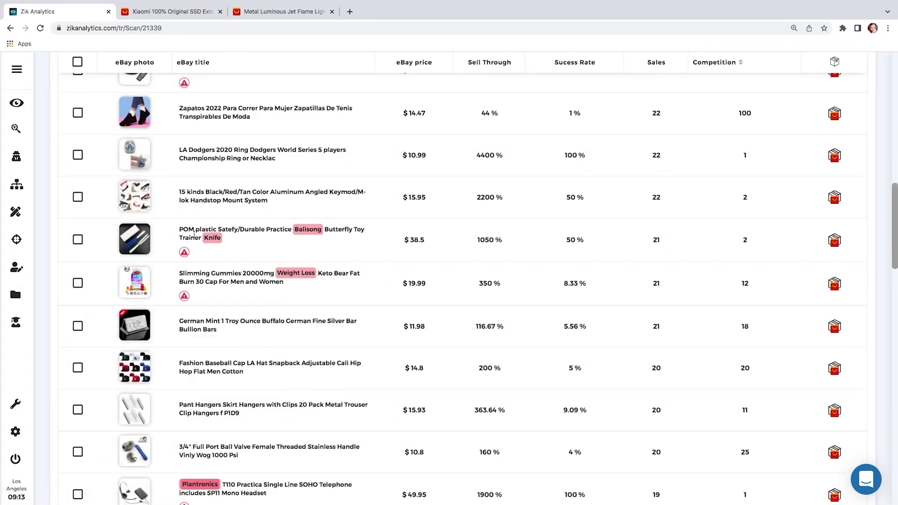
{"action": "scroll", "coordinate": [194, 234], "scroll_direction": "down", "scroll_amount": 3}
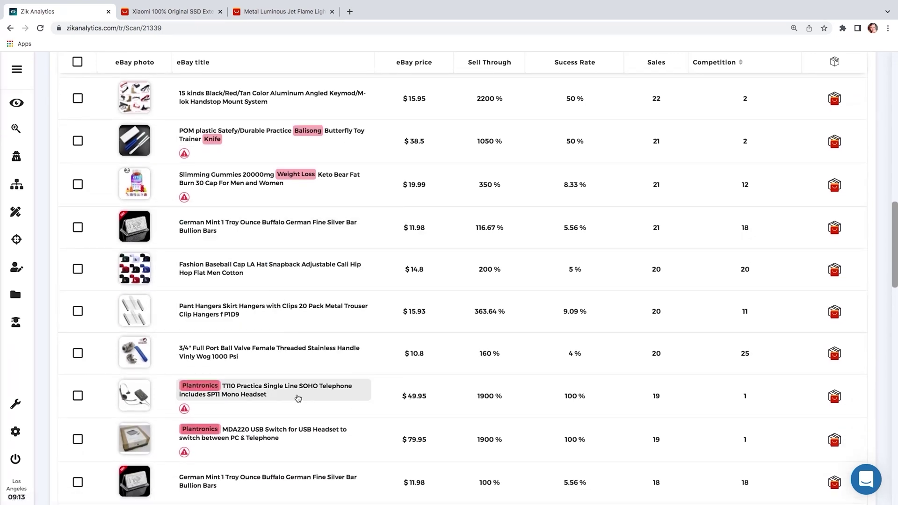
{"action": "left_click", "coordinate": [243, 271]}
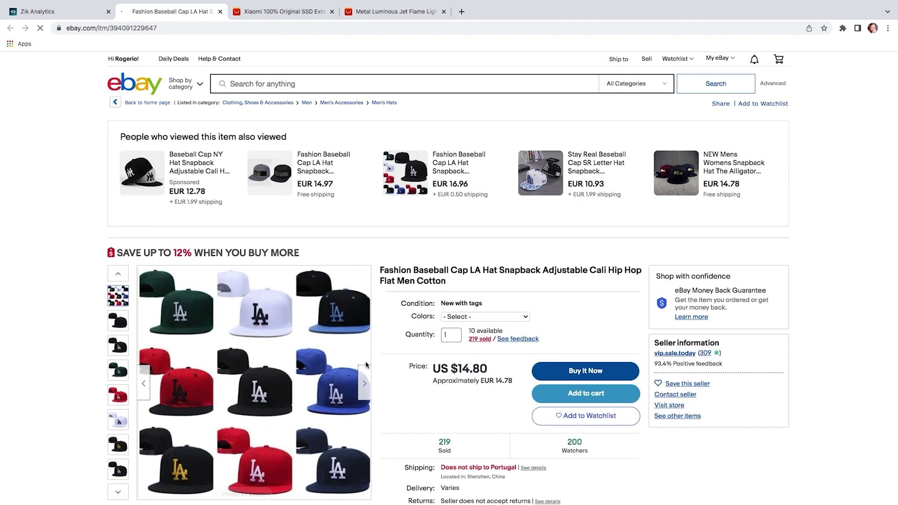
{"action": "scroll", "coordinate": [366, 365], "scroll_direction": "down", "scroll_amount": 2}
{"action": "left_click_drag", "start_coordinate": [698, 278], "coordinate": [654, 281]}
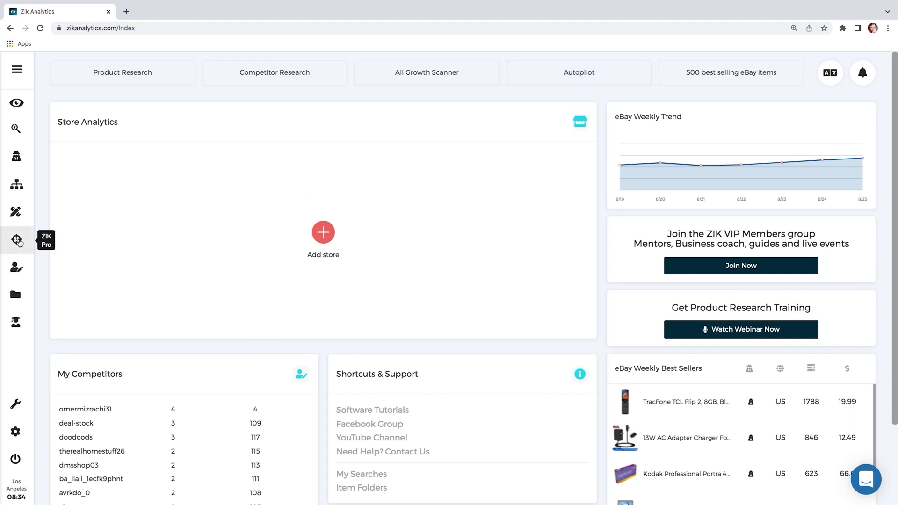
Create a new Autopilot scan named test 123456 with Walmart.com as the supplier
{"action": "mouse_move", "coordinate": [17, 240]}
{"action": "left_click", "coordinate": [65, 301]}
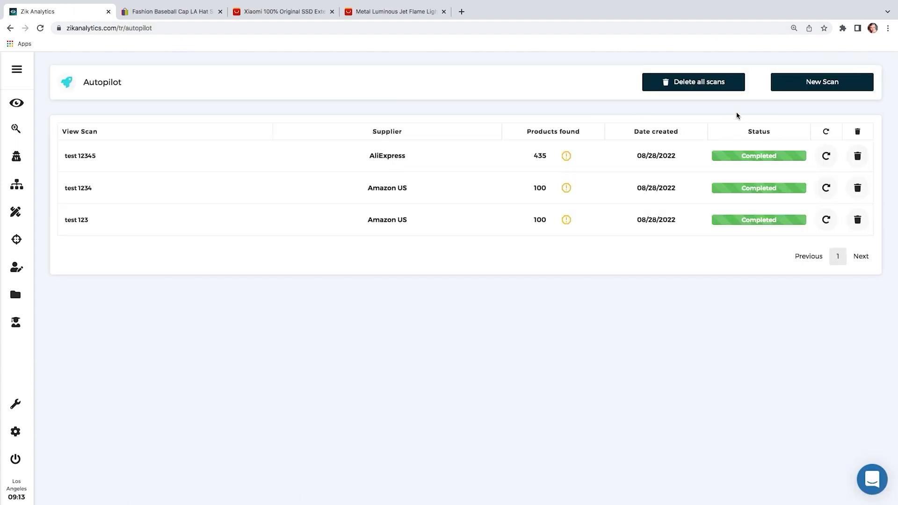
{"action": "left_click", "coordinate": [823, 85]}
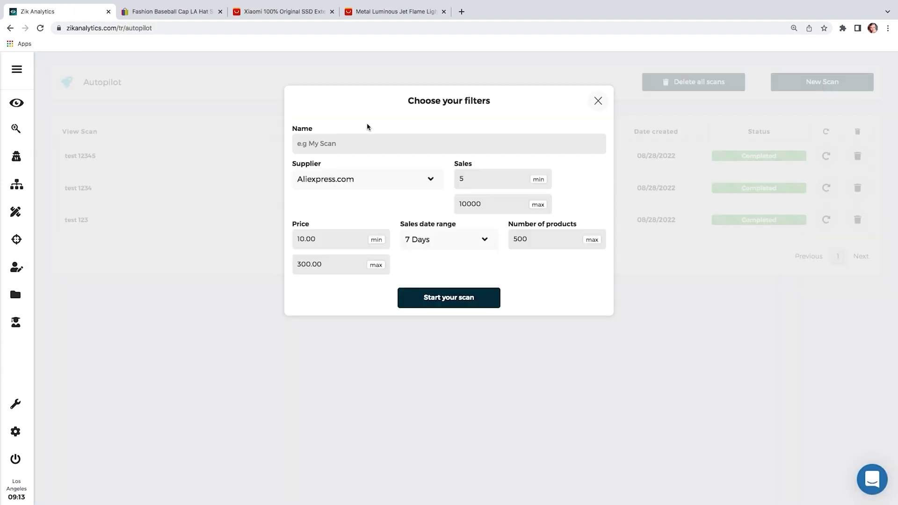
{"action": "left_click", "coordinate": [365, 180]}
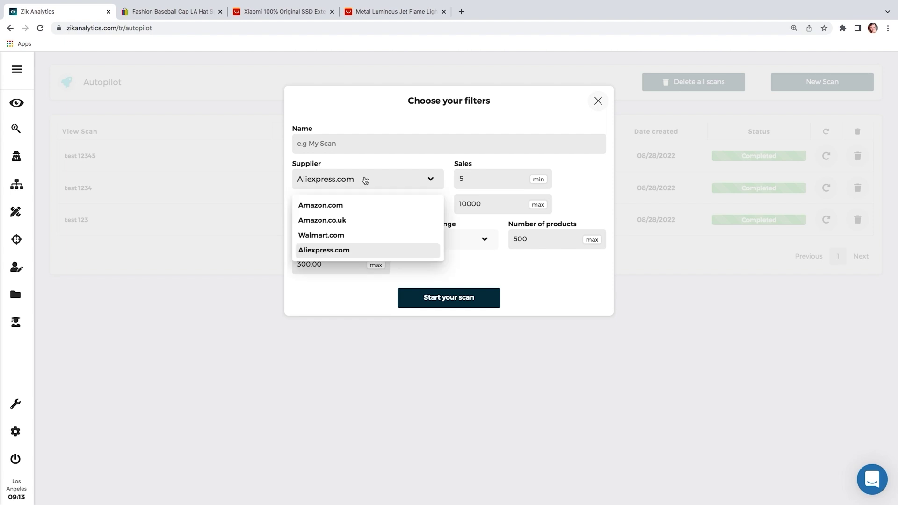
{"action": "left_click", "coordinate": [346, 237]}
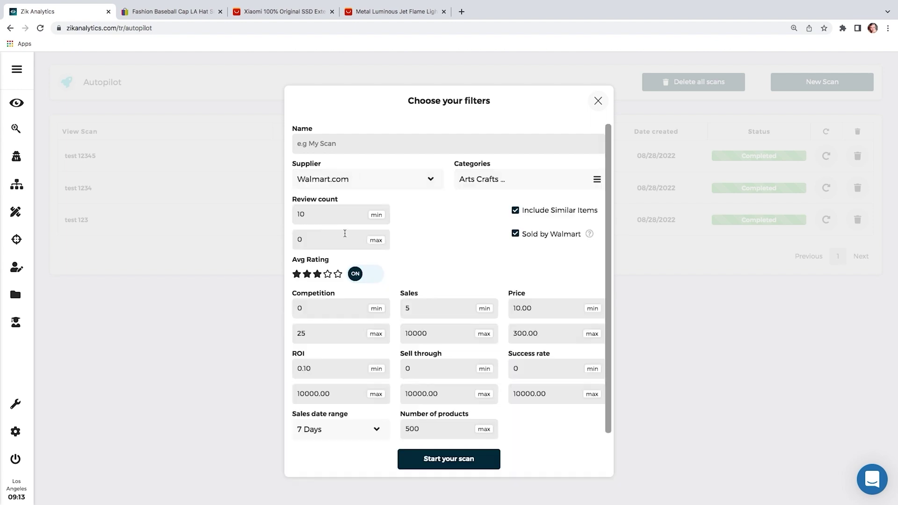
{"action": "left_click", "coordinate": [357, 143]}
{"action": "type", "text": "test 123456"}
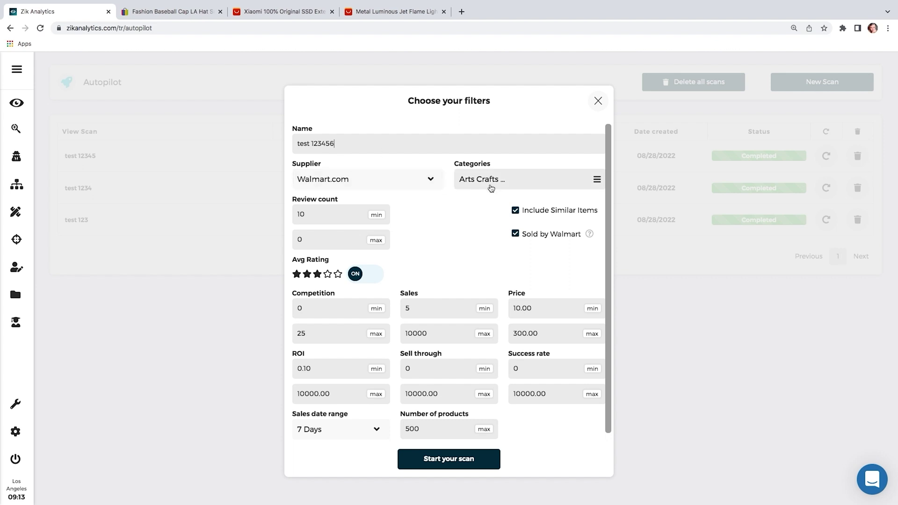
Include every Walmart category in the scan except Walmart for Business and save the selection
{"action": "left_click", "coordinate": [497, 183]}
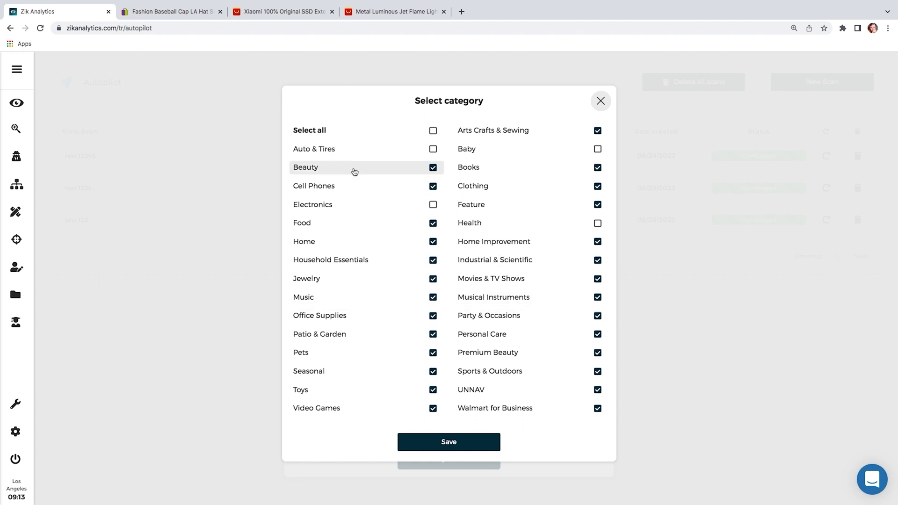
{"action": "left_click", "coordinate": [434, 132]}
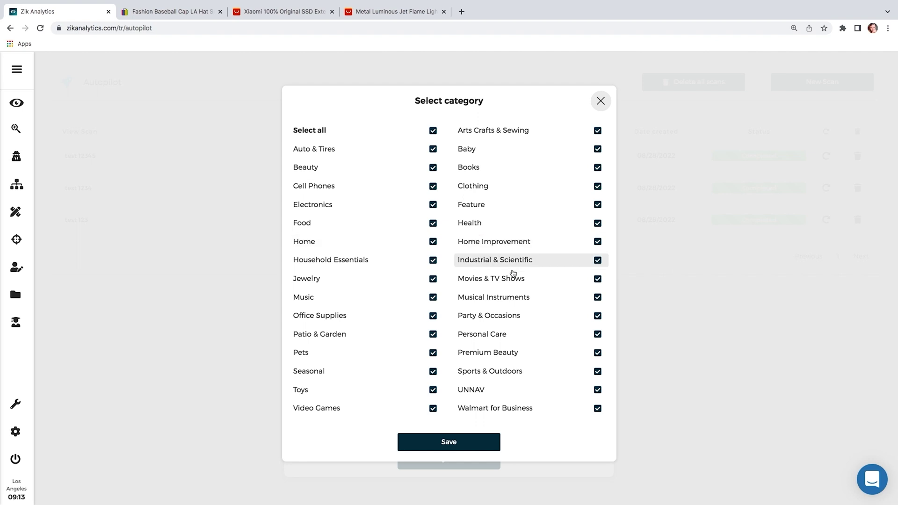
{"action": "left_click", "coordinate": [597, 409]}
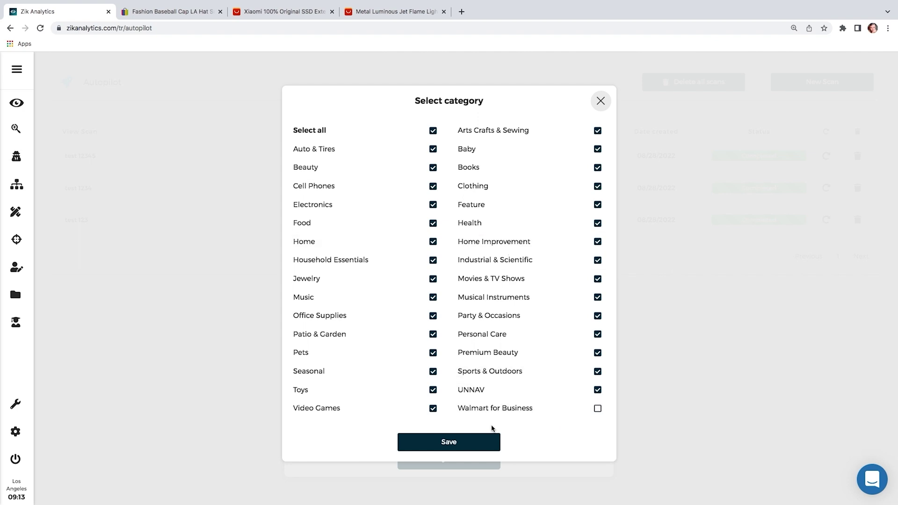
{"action": "left_click", "coordinate": [466, 441]}
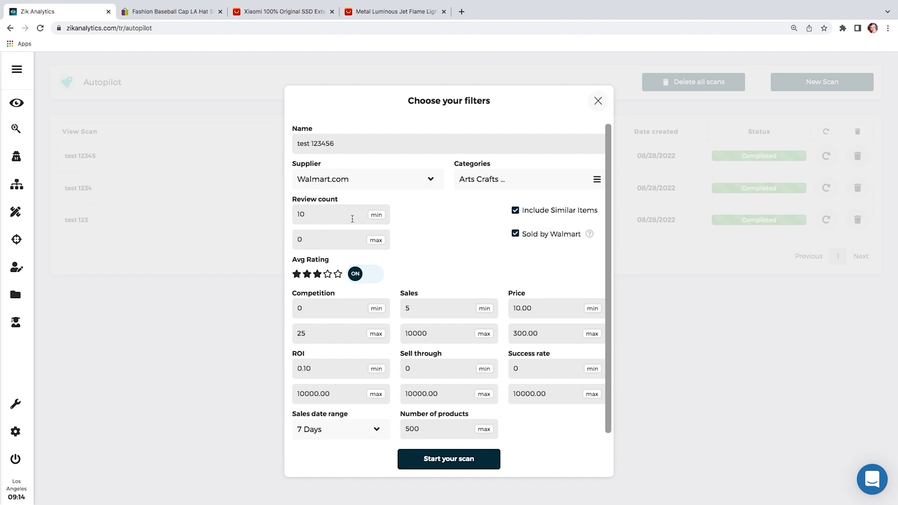
Set the scan's minimum review count to 1 and switch the average rating filter off
{"action": "double_click", "coordinate": [331, 214]}
{"action": "type", "text": "1"}
{"action": "left_click", "coordinate": [338, 275]}
{"action": "left_click", "coordinate": [368, 278]}
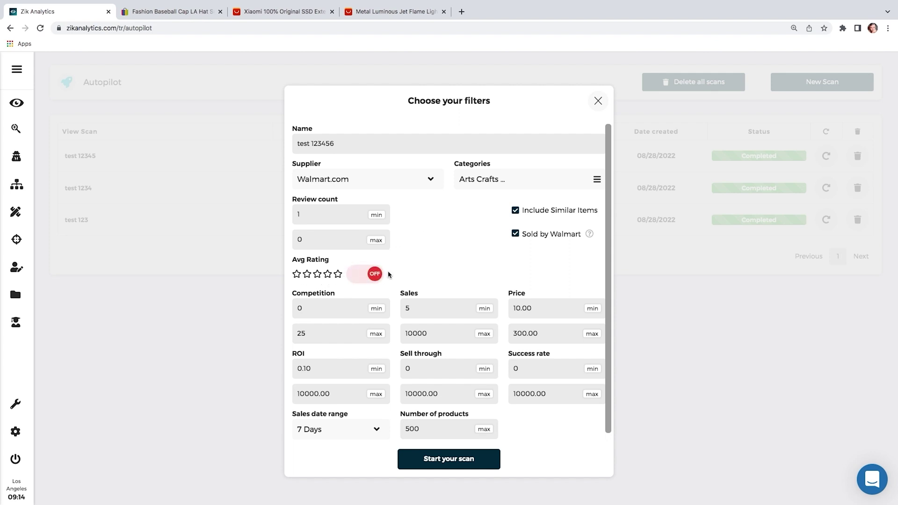
{"action": "scroll", "coordinate": [368, 267], "scroll_direction": "down", "scroll_amount": 1}
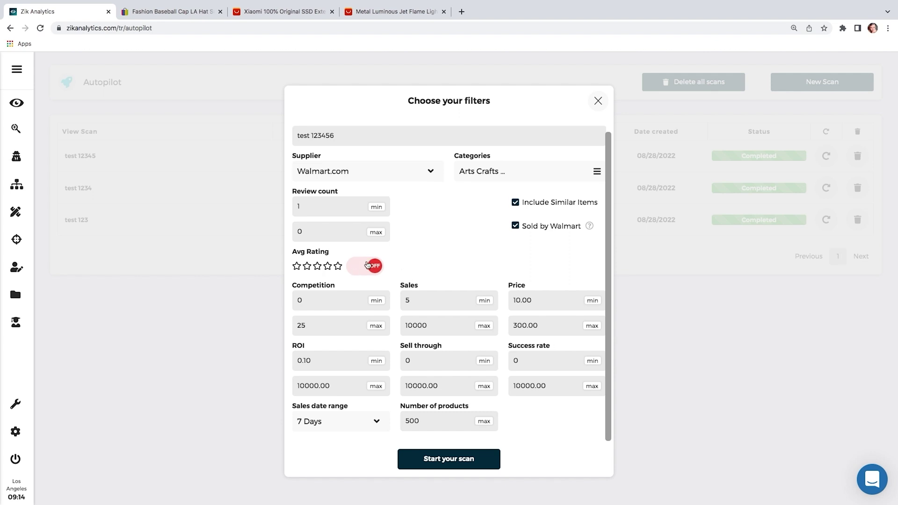
{"action": "scroll", "coordinate": [367, 264], "scroll_direction": "up", "scroll_amount": 1}
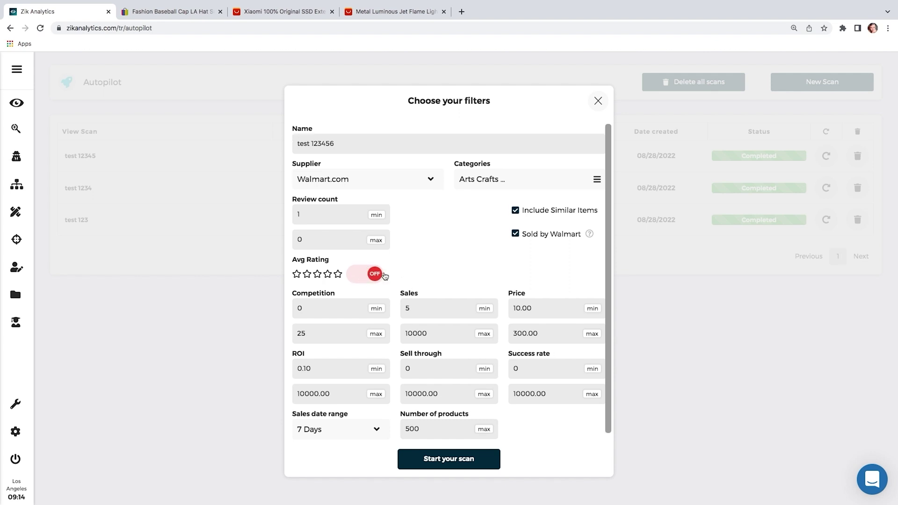
{"action": "left_click", "coordinate": [372, 275]}
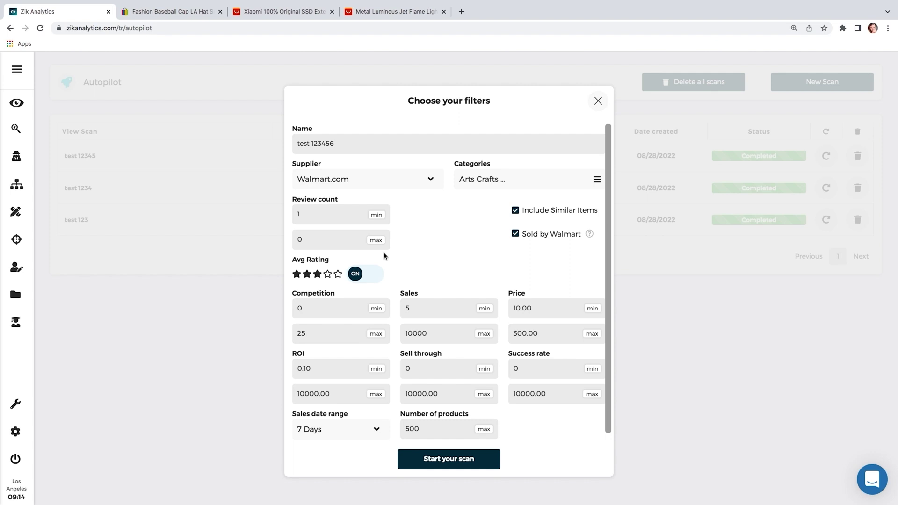
{"action": "left_click", "coordinate": [370, 273]}
{"action": "scroll", "coordinate": [394, 285], "scroll_direction": "down", "scroll_amount": 1}
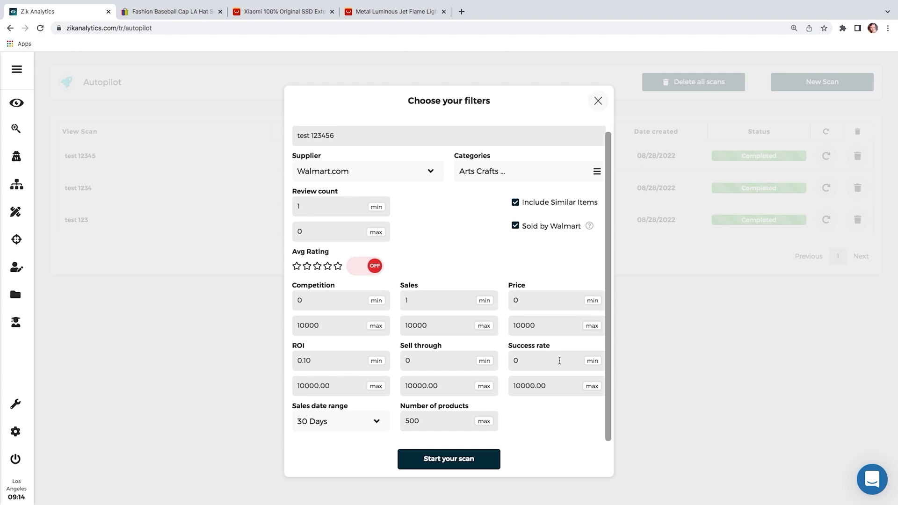
Limit the scan to a maximum of 100 products and start it
{"action": "left_click", "coordinate": [438, 418]}
{"action": "double_click", "coordinate": [438, 418]}
{"action": "type", "text": "100"}
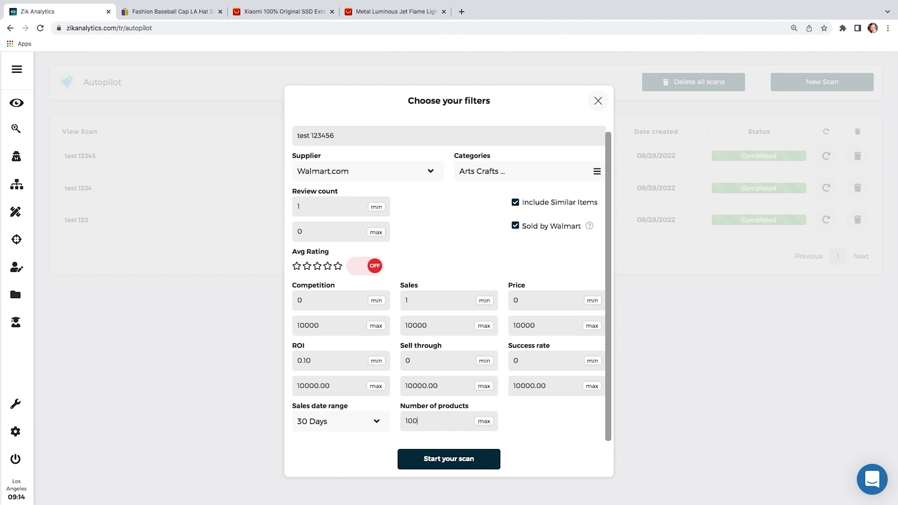
{"action": "left_click", "coordinate": [469, 460]}
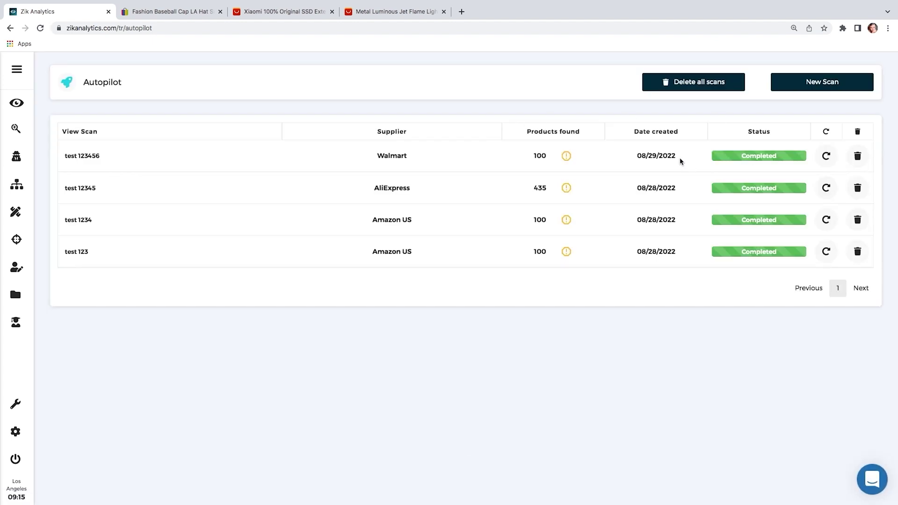
Open the test 123456 scan results and skim the matched eBay and Walmart products, including the flagged brand keywords
{"action": "left_click", "coordinate": [97, 157]}
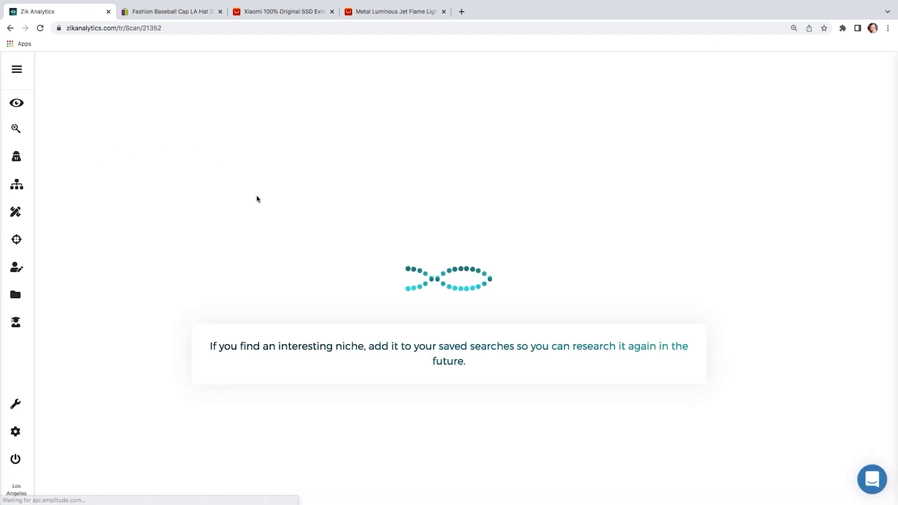
{"action": "scroll", "coordinate": [247, 203], "scroll_direction": "down", "scroll_amount": 2}
{"action": "scroll", "coordinate": [246, 204], "scroll_direction": "down", "scroll_amount": 1}
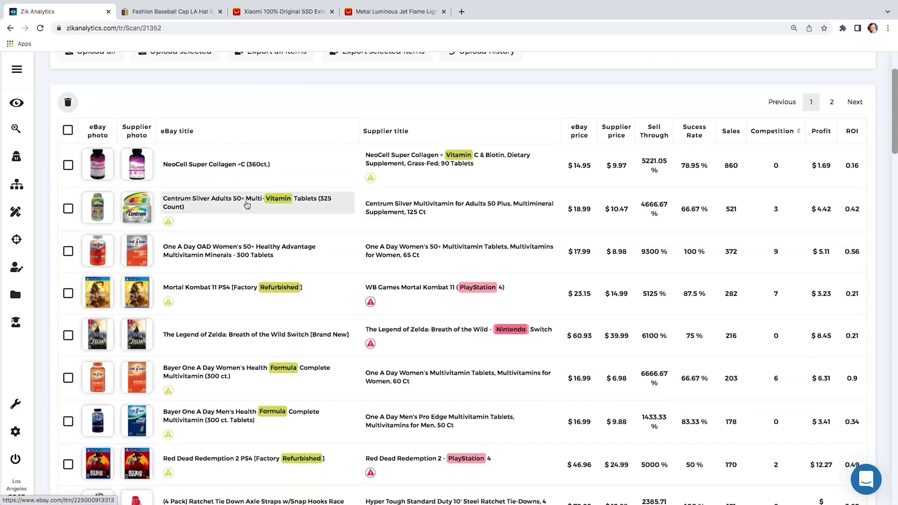
{"action": "scroll", "coordinate": [200, 229], "scroll_direction": "down", "scroll_amount": 1}
{"action": "scroll", "coordinate": [200, 229], "scroll_direction": "down", "scroll_amount": 10}
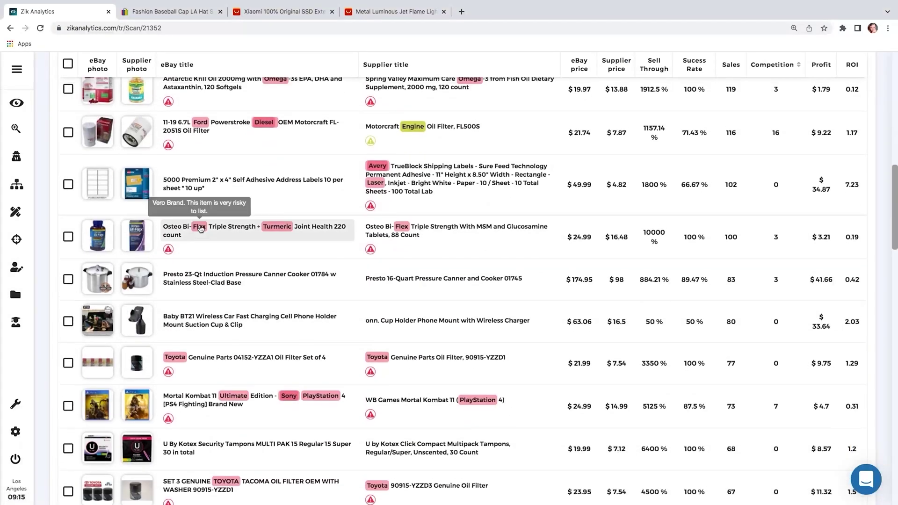
{"action": "scroll", "coordinate": [176, 219], "scroll_direction": "up", "scroll_amount": 12}
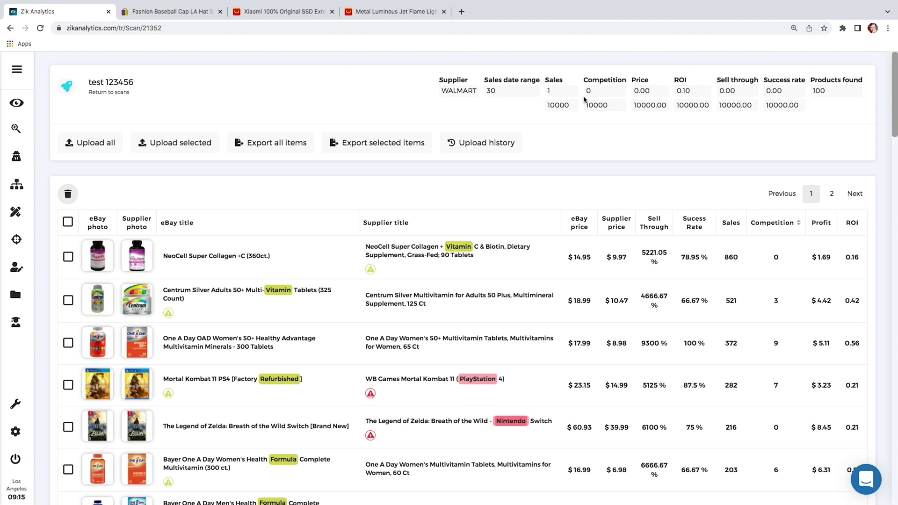
Examine the Walmart matches further down the list, comparing photos, titles, prices, profit and ROI
{"action": "scroll", "coordinate": [625, 167], "scroll_direction": "down", "scroll_amount": 2}
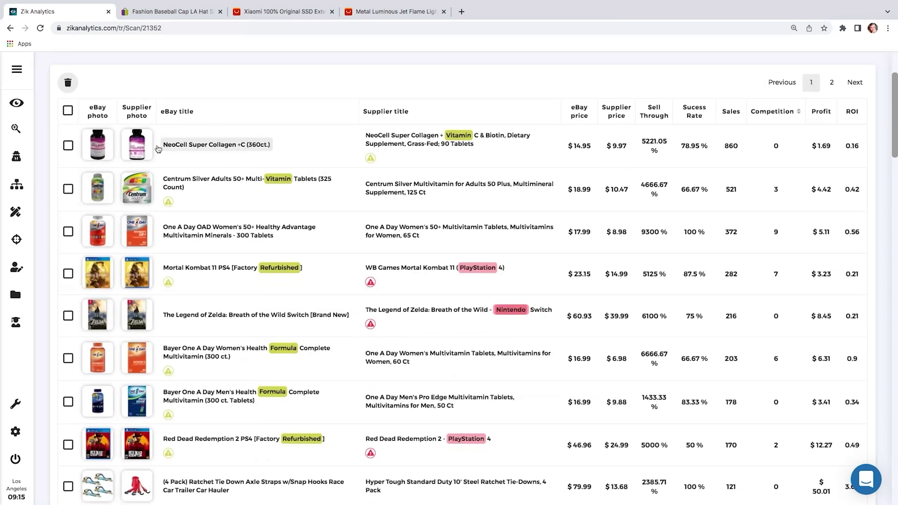
{"action": "mouse_move", "coordinate": [137, 145]}
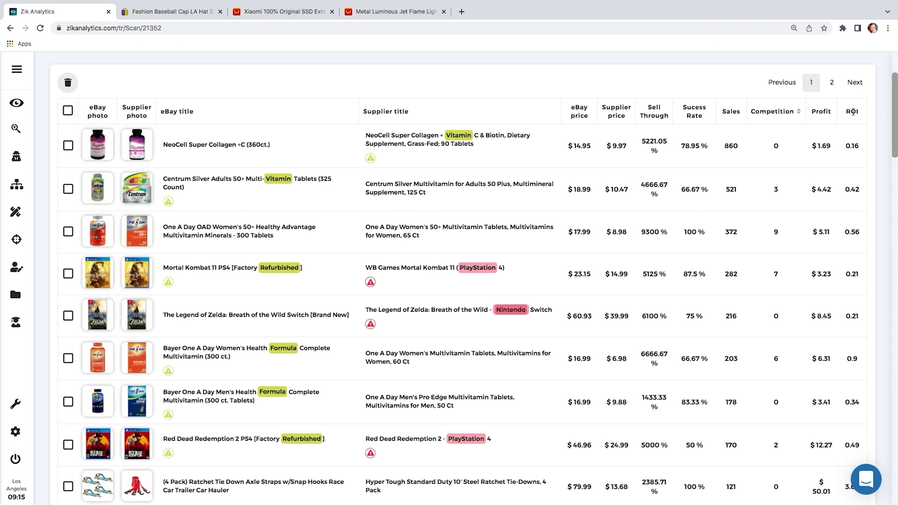
{"action": "scroll", "coordinate": [251, 223], "scroll_direction": "down", "scroll_amount": 20}
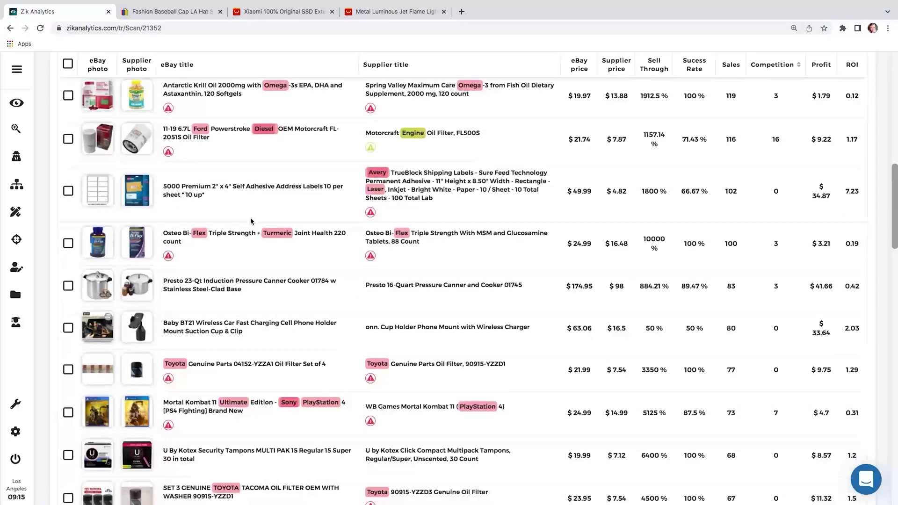
{"action": "scroll", "coordinate": [251, 222], "scroll_direction": "down", "scroll_amount": 6}
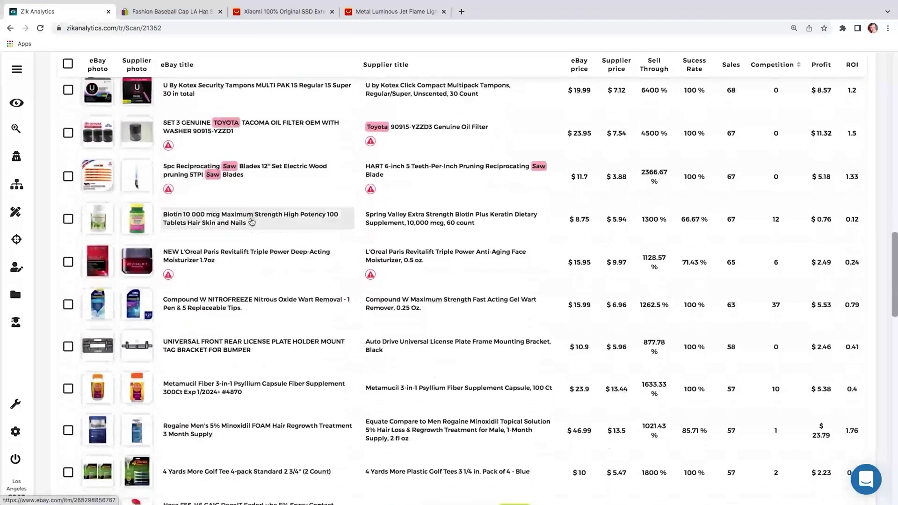
{"action": "scroll", "coordinate": [252, 222], "scroll_direction": "down", "scroll_amount": 2}
{"action": "scroll", "coordinate": [193, 291], "scroll_direction": "up", "scroll_amount": 1}
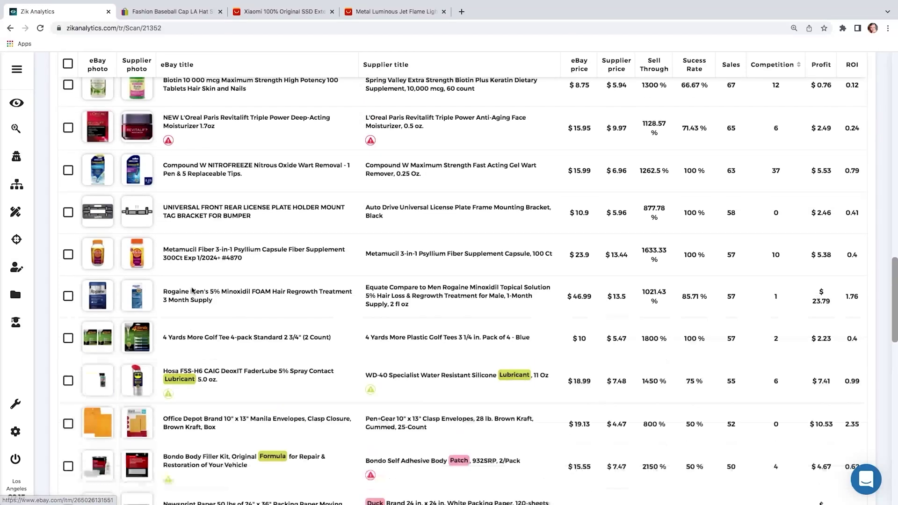
{"action": "scroll", "coordinate": [169, 148], "scroll_direction": "down", "scroll_amount": 2}
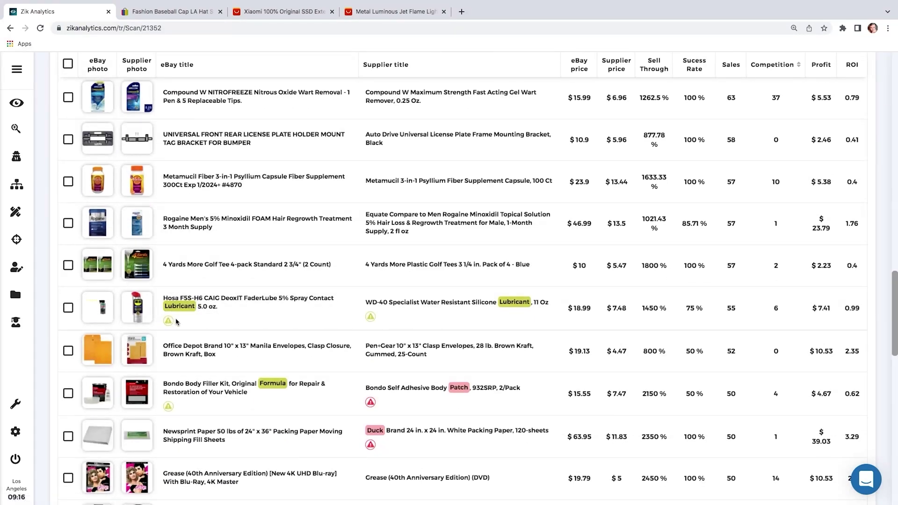
{"action": "scroll", "coordinate": [177, 321], "scroll_direction": "up", "scroll_amount": 6}
{"action": "scroll", "coordinate": [177, 321], "scroll_direction": "up", "scroll_amount": 10}
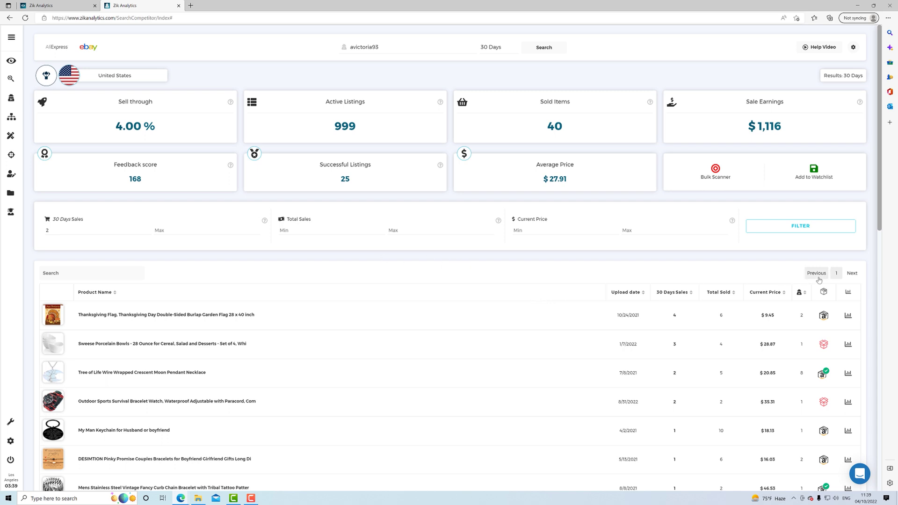
Review the competitor's product list, checking the 30-day sales, prices and supplier icons of its items
{"action": "scroll", "coordinate": [823, 280], "scroll_direction": "down", "scroll_amount": 7}
{"action": "scroll", "coordinate": [824, 283], "scroll_direction": "down", "scroll_amount": 6}
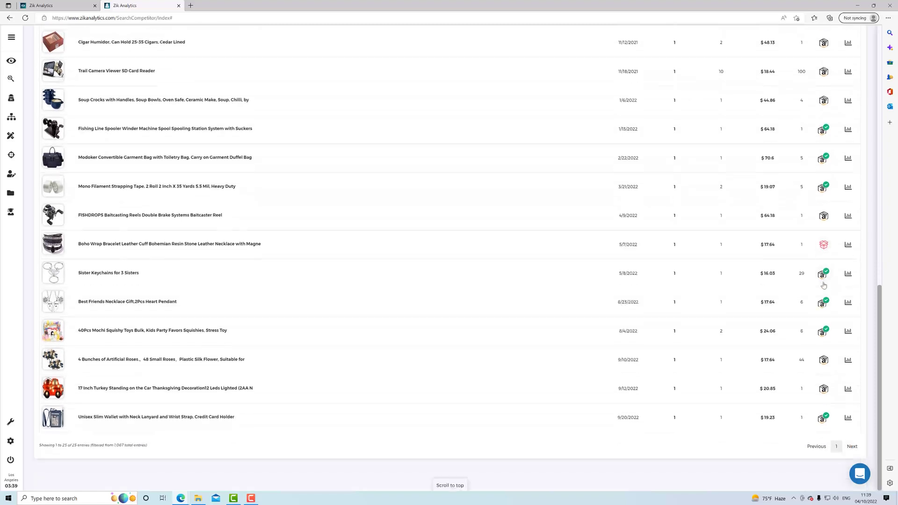
{"action": "scroll", "coordinate": [823, 283], "scroll_direction": "up", "scroll_amount": 13}
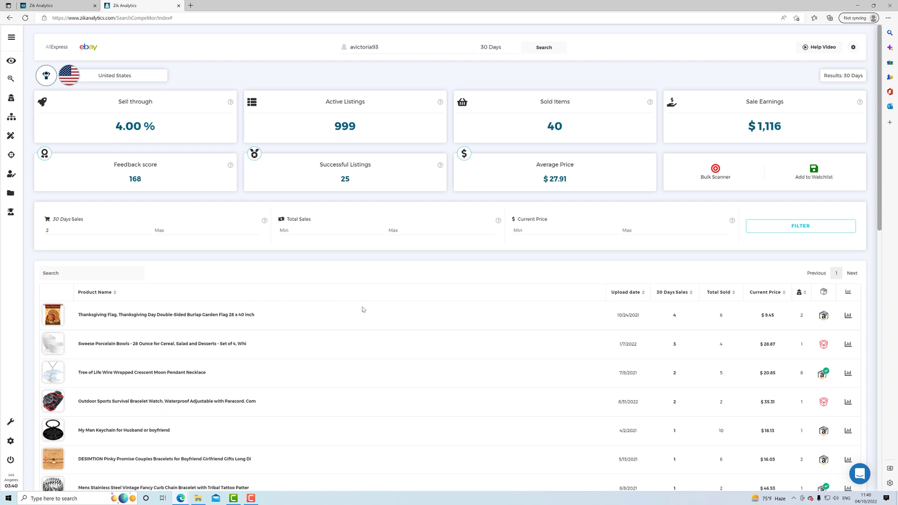
{"action": "scroll", "coordinate": [801, 385], "scroll_direction": "down", "scroll_amount": 4}
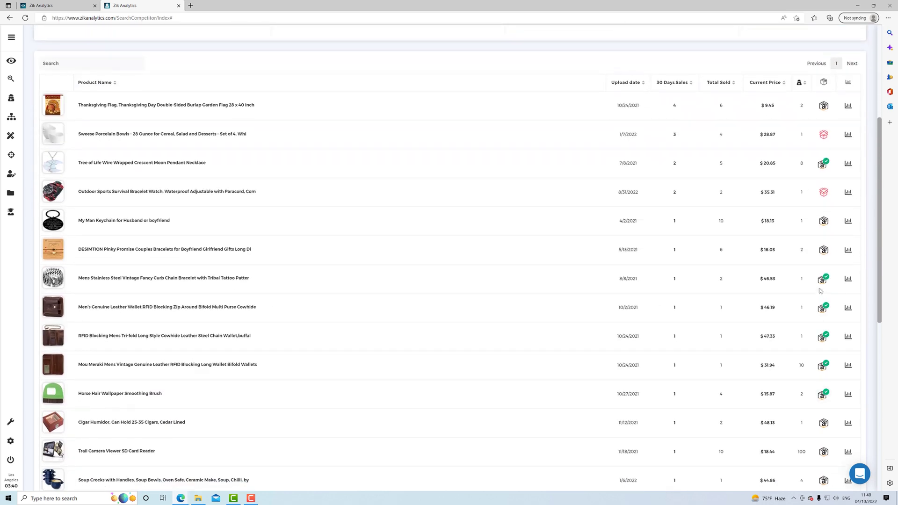
{"action": "scroll", "coordinate": [819, 291], "scroll_direction": "down", "scroll_amount": 3}
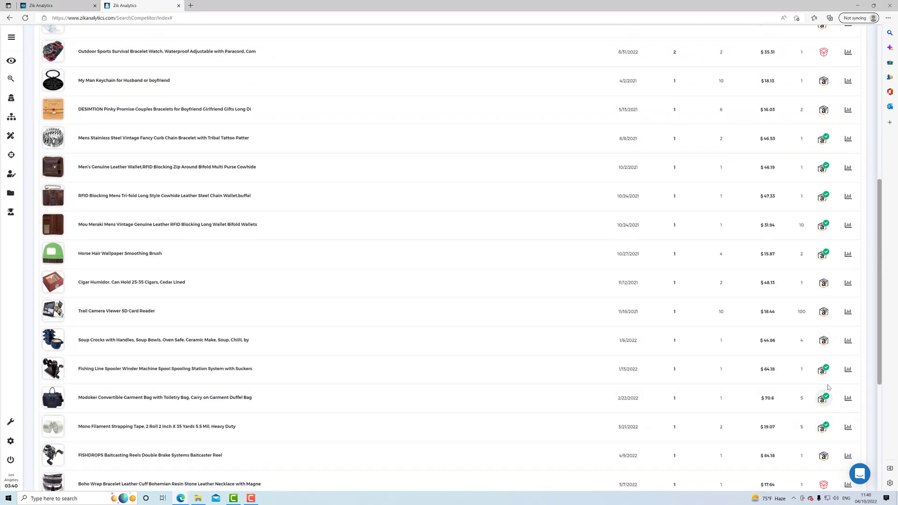
{"action": "scroll", "coordinate": [828, 387], "scroll_direction": "up", "scroll_amount": 7}
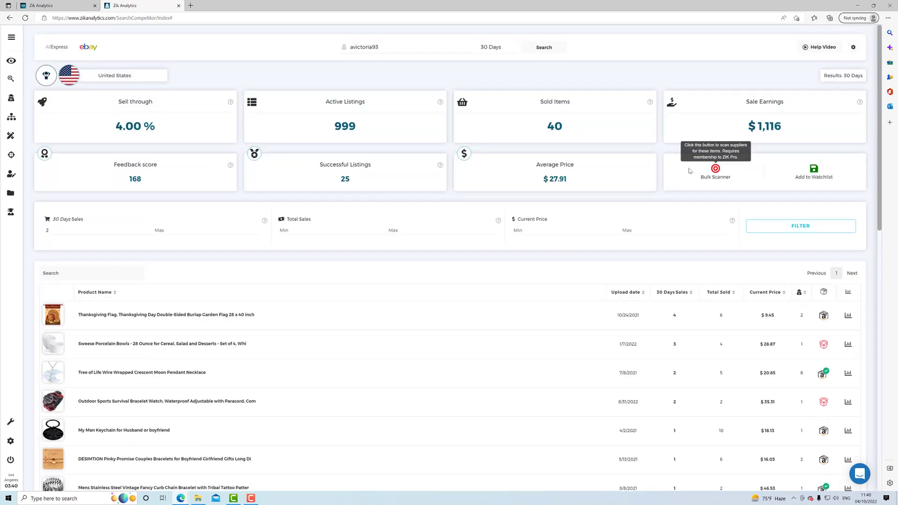
Send the competitor's items to the Bulk Scanner, open the Bulk Scanner page, and bring up the ZIK Pro tool list
{"action": "left_click", "coordinate": [714, 170]}
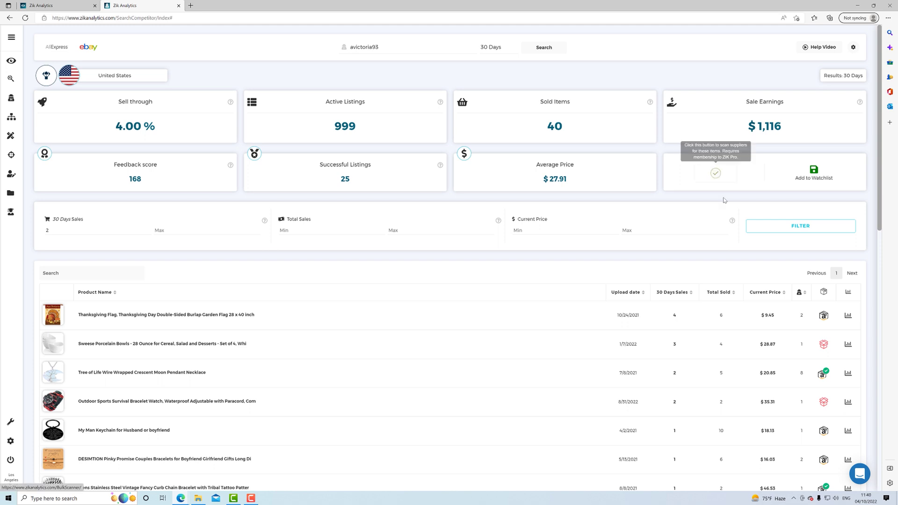
{"action": "left_click", "coordinate": [715, 174]}
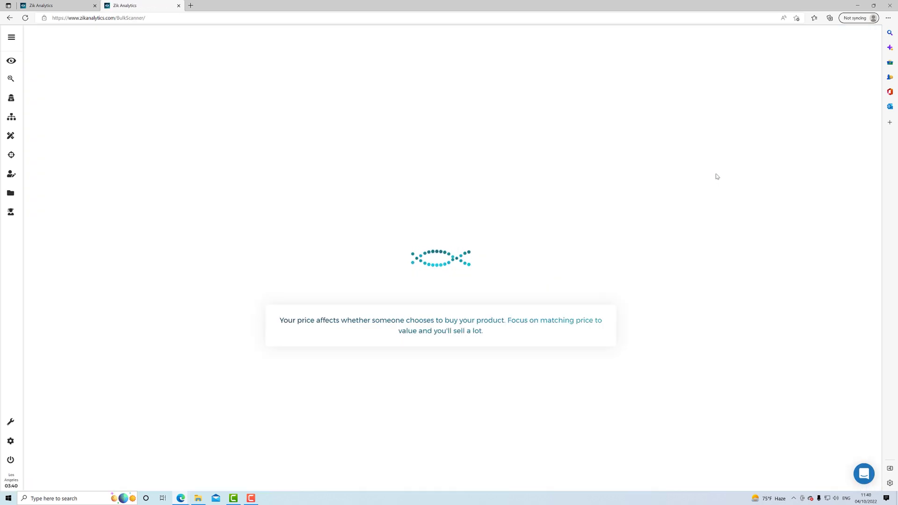
{"action": "left_click", "coordinate": [11, 156]}
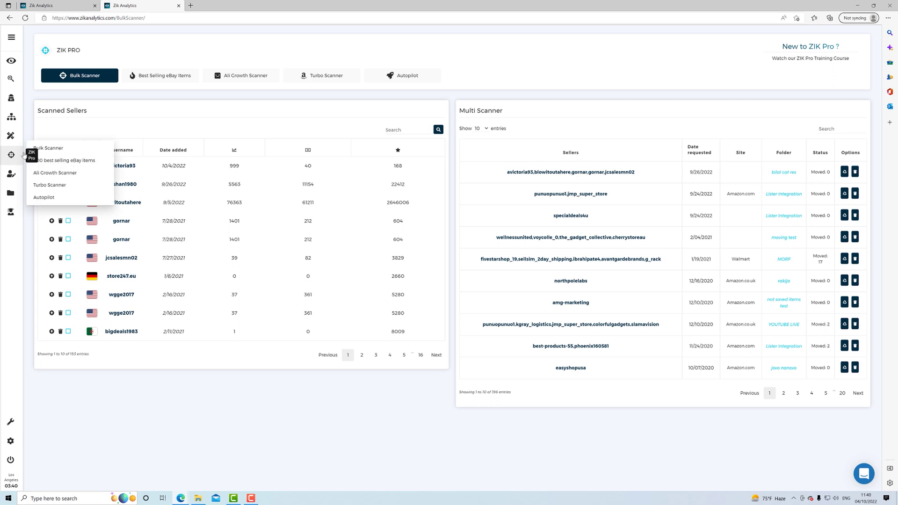
Open the Bulk Scanner results of the seller added on 10/4/2022 and look through the matched eBay and Amazon items
{"action": "left_click", "coordinate": [49, 148]}
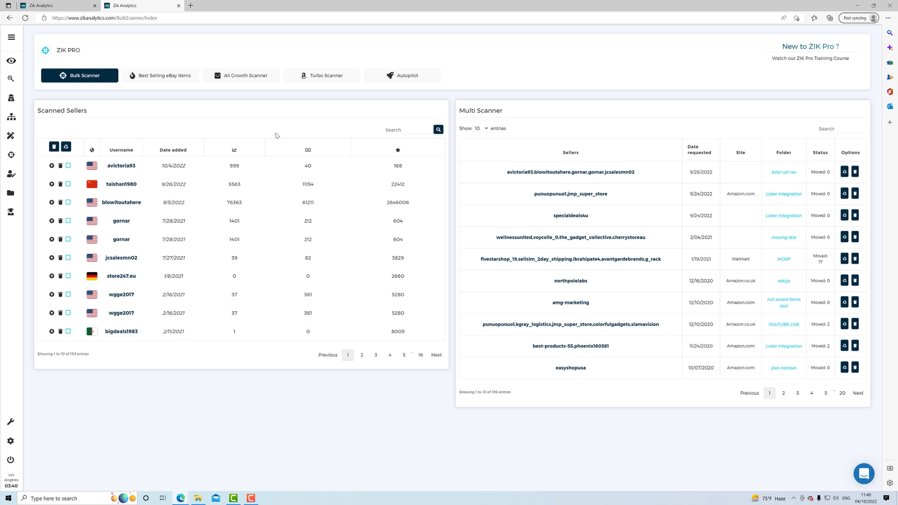
{"action": "left_click_drag", "start_coordinate": [39, 112], "coordinate": [101, 112]}
{"action": "left_click", "coordinate": [104, 161]}
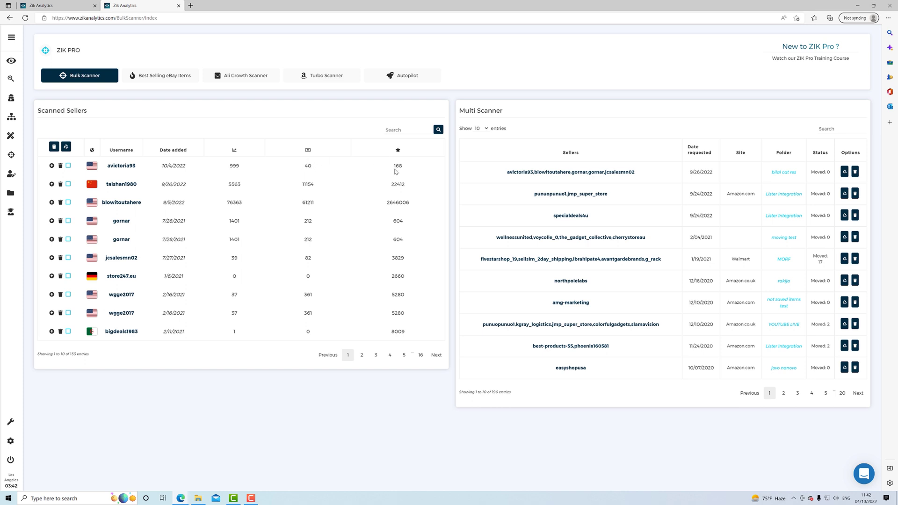
{"action": "left_click", "coordinate": [120, 167]}
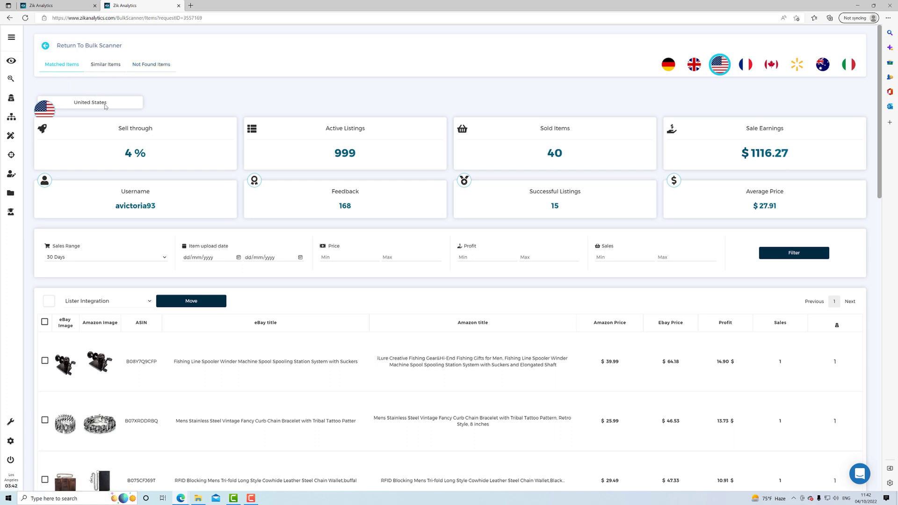
{"action": "scroll", "coordinate": [164, 158], "scroll_direction": "down", "scroll_amount": 3}
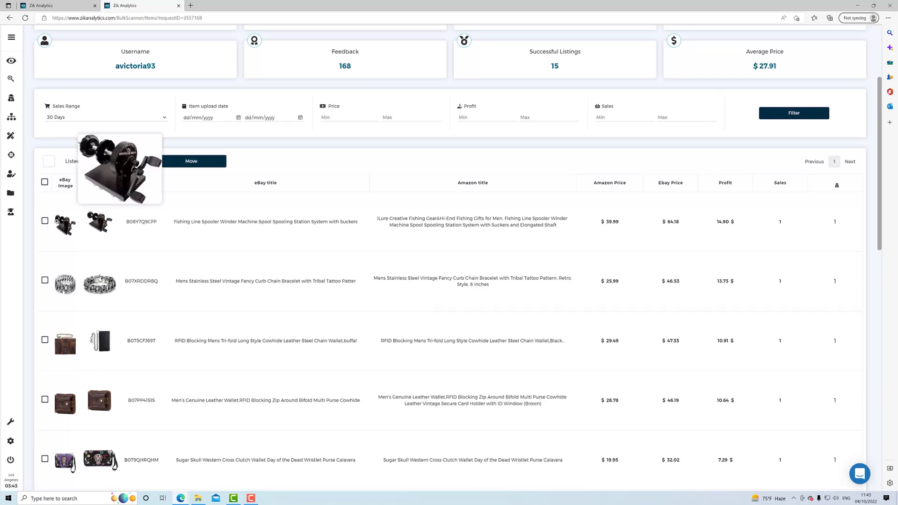
{"action": "mouse_move", "coordinate": [60, 212]}
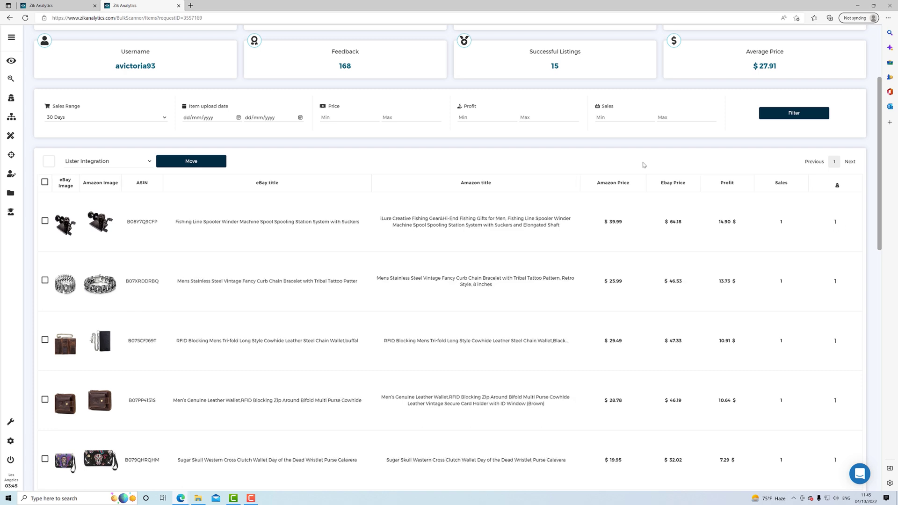
{"action": "scroll", "coordinate": [643, 164], "scroll_direction": "down", "scroll_amount": 7}
{"action": "scroll", "coordinate": [321, 290], "scroll_direction": "up", "scroll_amount": 10}
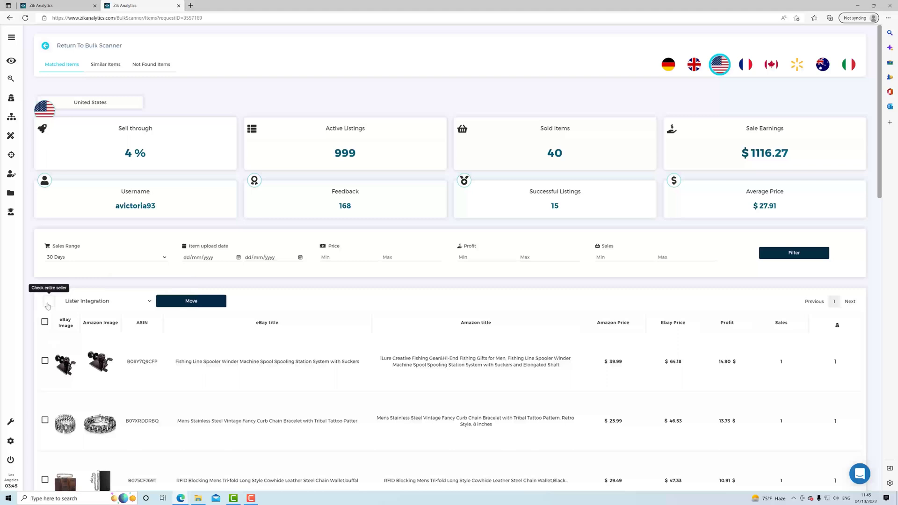
Select all of the seller's matched items and move them to the Bulk Scanner Tutorial folder
{"action": "left_click", "coordinate": [49, 301]}
{"action": "left_click", "coordinate": [100, 303]}
{"action": "scroll", "coordinate": [121, 383], "scroll_direction": "down", "scroll_amount": 10}
{"action": "scroll", "coordinate": [121, 383], "scroll_direction": "down", "scroll_amount": 4}
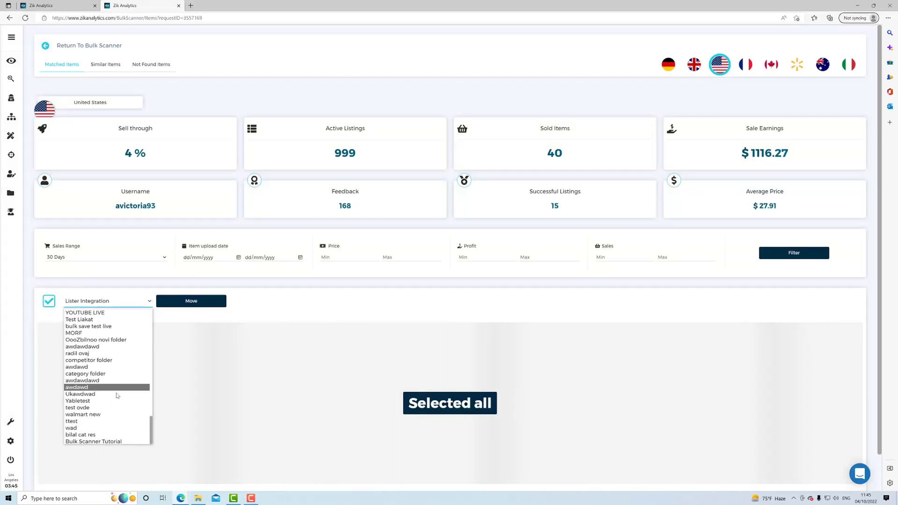
{"action": "left_click", "coordinate": [99, 442]}
{"action": "left_click", "coordinate": [196, 302]}
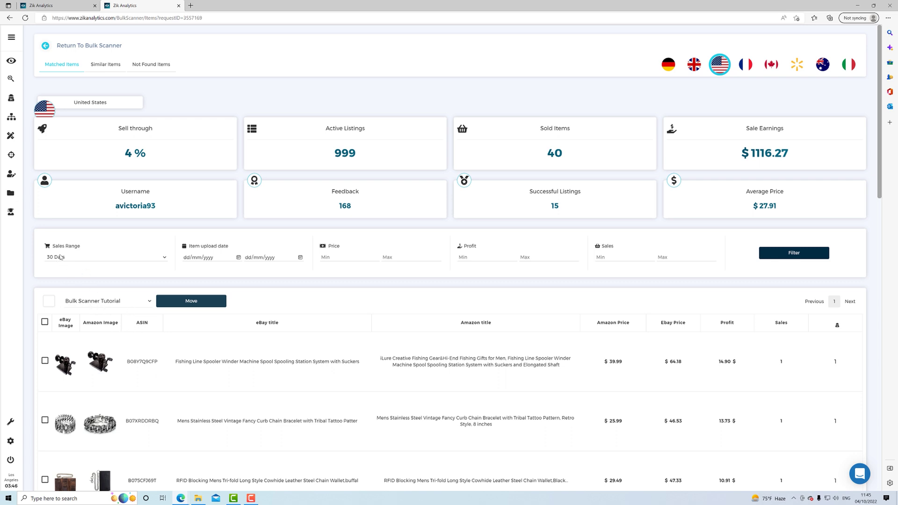
Open My Products in a separate tab and look through the items in the Bulk Scanner Tutorial folder
{"action": "right_click", "coordinate": [9, 194]}
{"action": "left_click", "coordinate": [30, 202]}
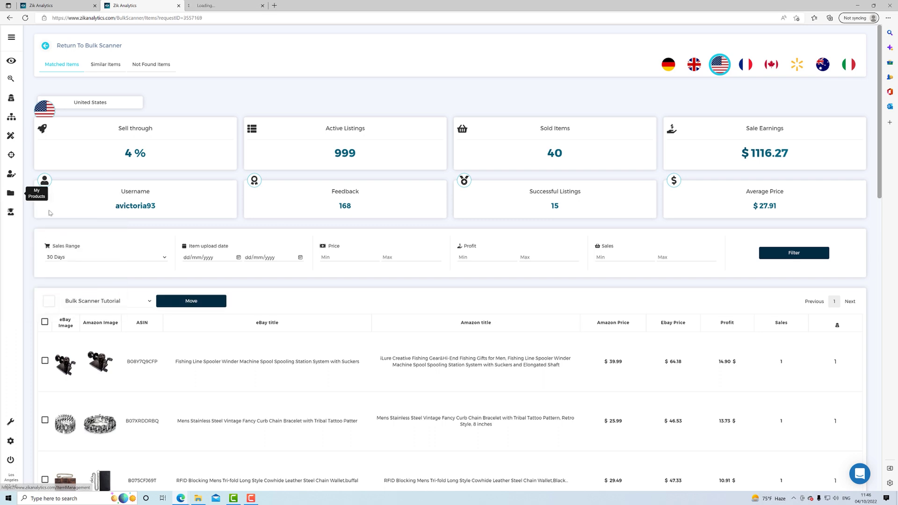
{"action": "key", "text": "ctrl+Tab"}
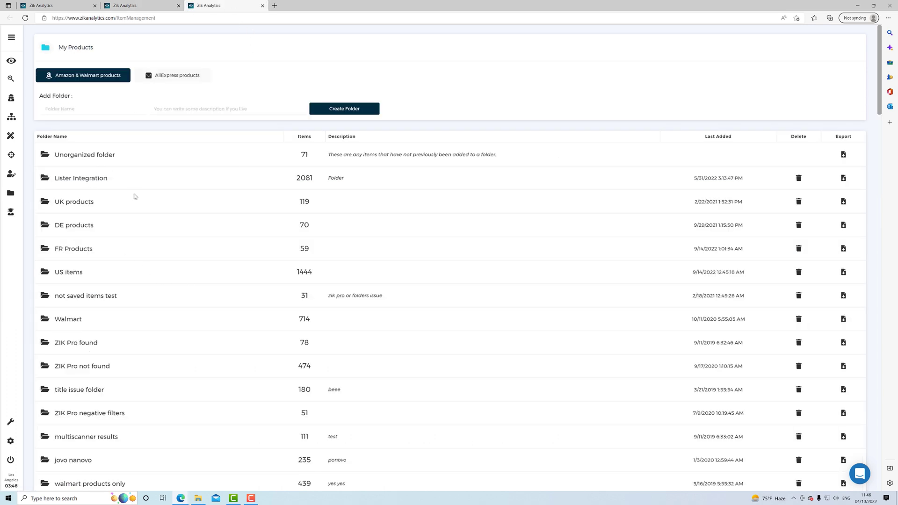
{"action": "scroll", "coordinate": [134, 197], "scroll_direction": "down", "scroll_amount": 20}
{"action": "scroll", "coordinate": [134, 200], "scroll_direction": "down", "scroll_amount": 20}
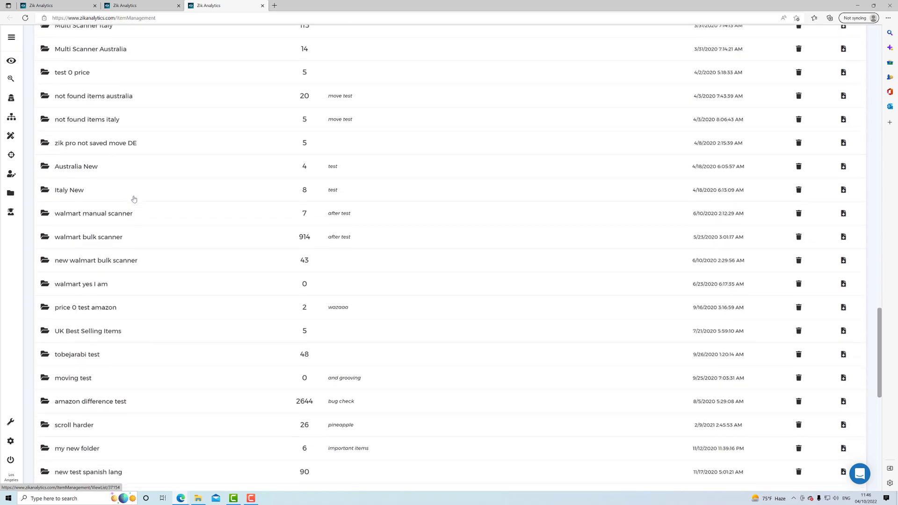
{"action": "left_click", "coordinate": [120, 459]}
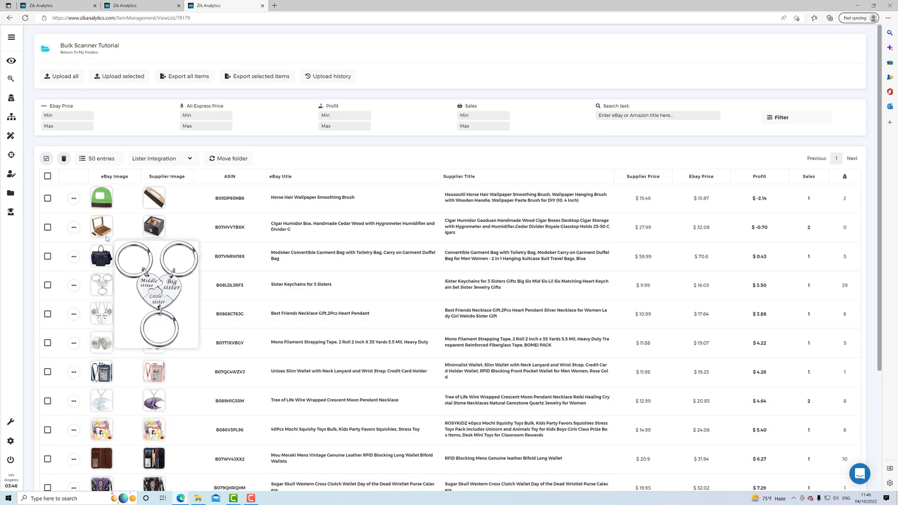
{"action": "scroll", "coordinate": [140, 271], "scroll_direction": "down", "scroll_amount": 3}
{"action": "scroll", "coordinate": [226, 272], "scroll_direction": "up", "scroll_amount": 10}
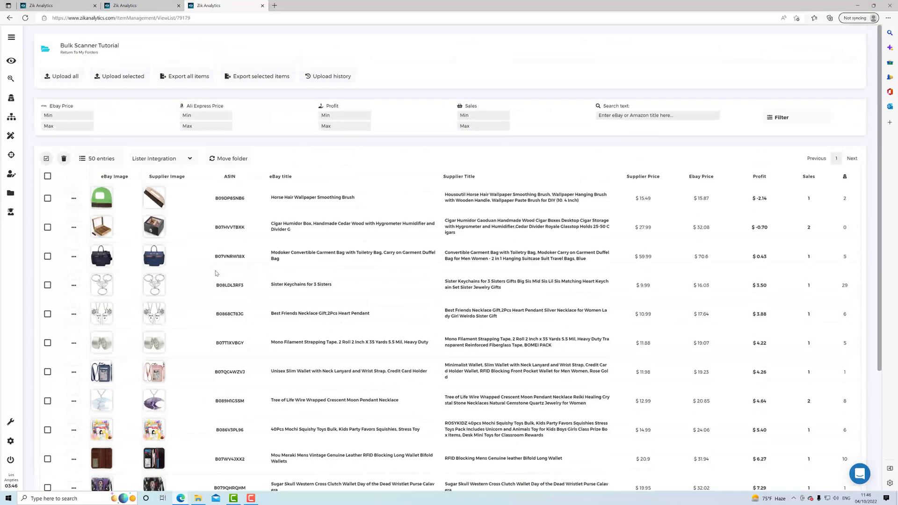
Return to the seller's scan results and examine the Similar Items, comparing eBay and Amazon photos, titles, prices and profit
{"action": "left_click", "coordinate": [129, 7]}
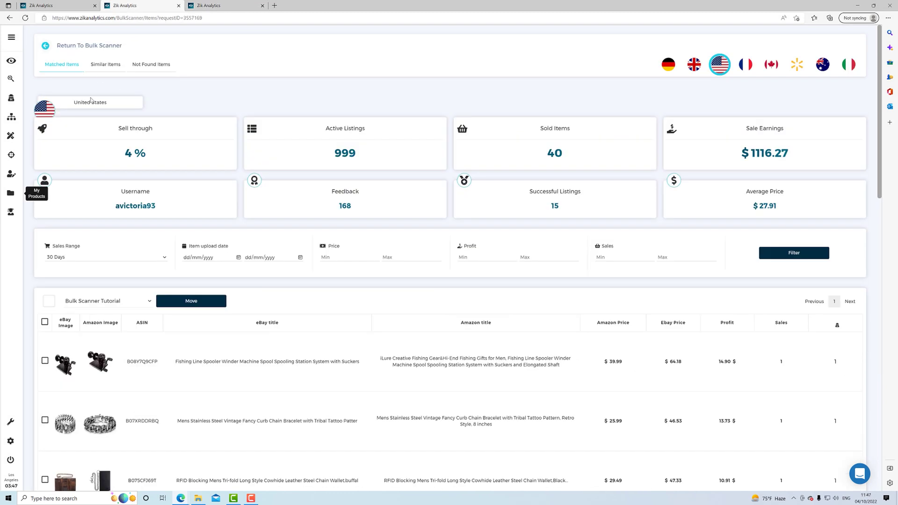
{"action": "left_click", "coordinate": [102, 68]}
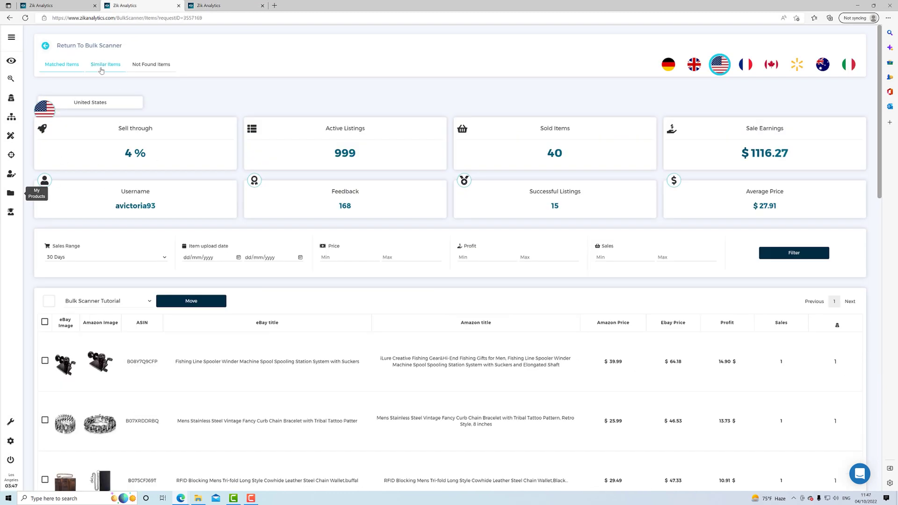
{"action": "scroll", "coordinate": [220, 377], "scroll_direction": "down", "scroll_amount": 3}
{"action": "scroll", "coordinate": [220, 377], "scroll_direction": "up", "scroll_amount": 3}
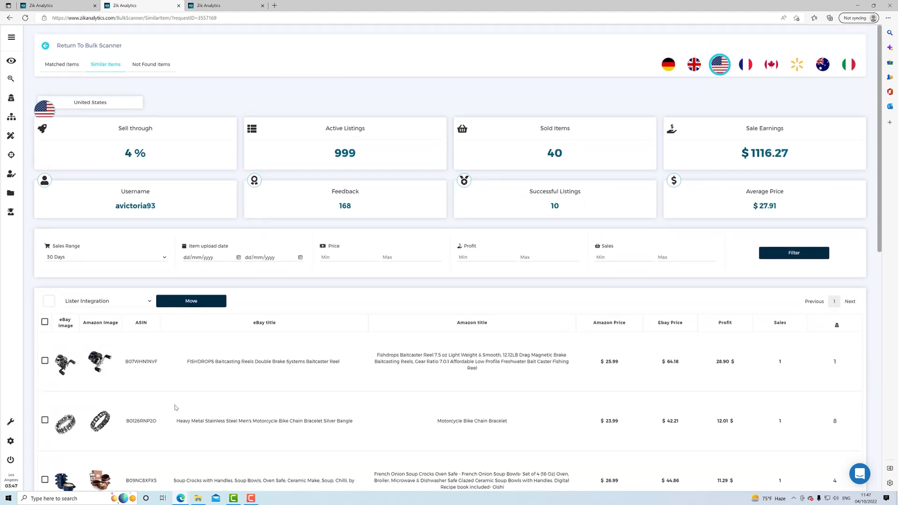
{"action": "scroll", "coordinate": [175, 407], "scroll_direction": "down", "scroll_amount": 2}
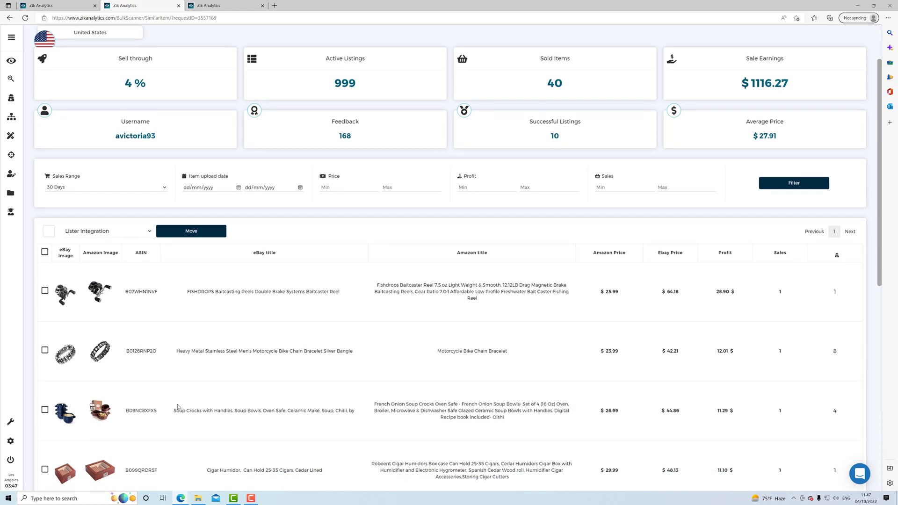
{"action": "scroll", "coordinate": [121, 326], "scroll_direction": "up", "scroll_amount": 2}
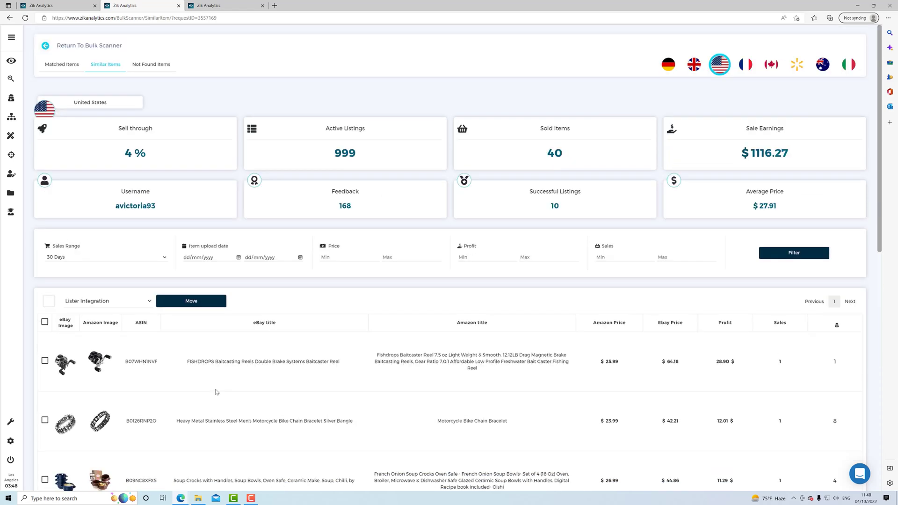
{"action": "mouse_move", "coordinate": [65, 364]}
{"action": "scroll", "coordinate": [77, 365], "scroll_direction": "down", "scroll_amount": 2}
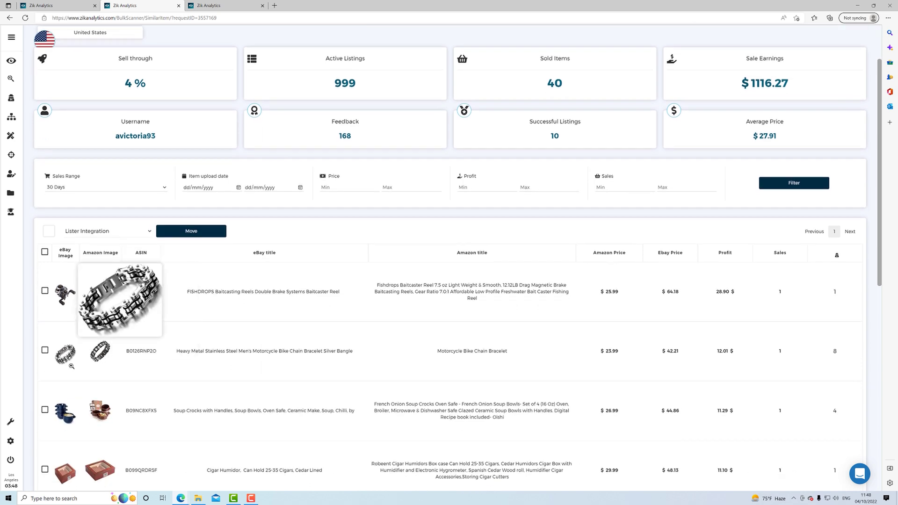
{"action": "scroll", "coordinate": [94, 357], "scroll_direction": "down", "scroll_amount": 2}
{"action": "scroll", "coordinate": [100, 356], "scroll_direction": "up", "scroll_amount": 2}
{"action": "scroll", "coordinate": [99, 356], "scroll_direction": "up", "scroll_amount": 2}
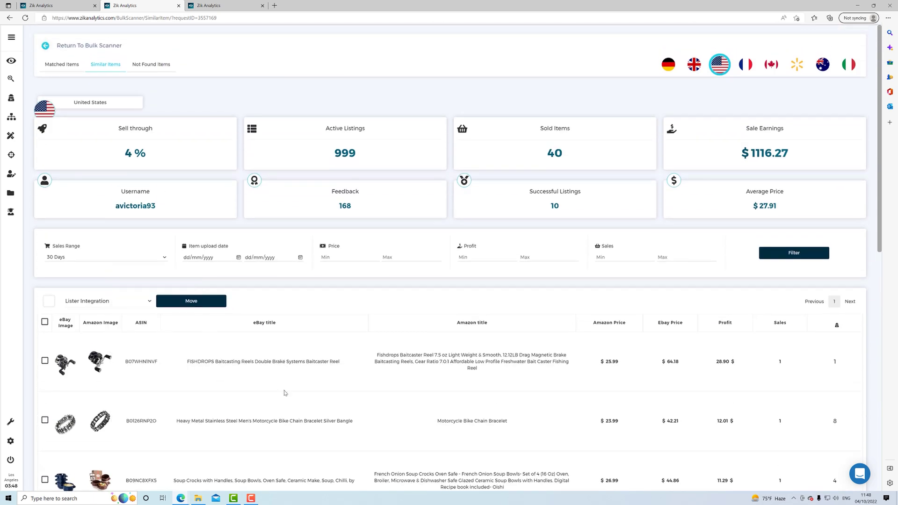
{"action": "scroll", "coordinate": [250, 374], "scroll_direction": "down", "scroll_amount": 2}
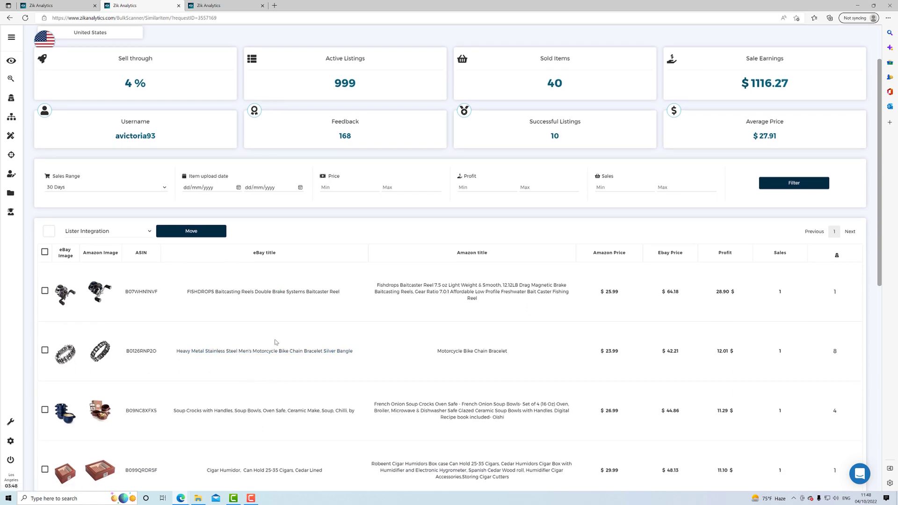
{"action": "scroll", "coordinate": [276, 342], "scroll_direction": "up", "scroll_amount": 2}
{"action": "scroll", "coordinate": [272, 358], "scroll_direction": "down", "scroll_amount": 3}
{"action": "scroll", "coordinate": [271, 360], "scroll_direction": "up", "scroll_amount": 3}
Select all of the seller's similar items and move them to the Bulk Scanner Tutorial folder
{"action": "left_click", "coordinate": [49, 300]}
{"action": "left_click", "coordinate": [101, 302]}
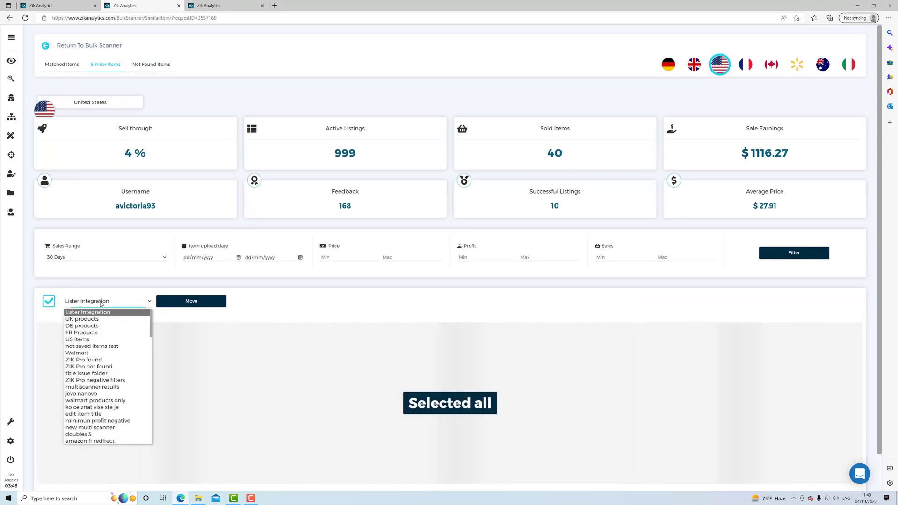
{"action": "scroll", "coordinate": [125, 421], "scroll_direction": "down", "scroll_amount": 20}
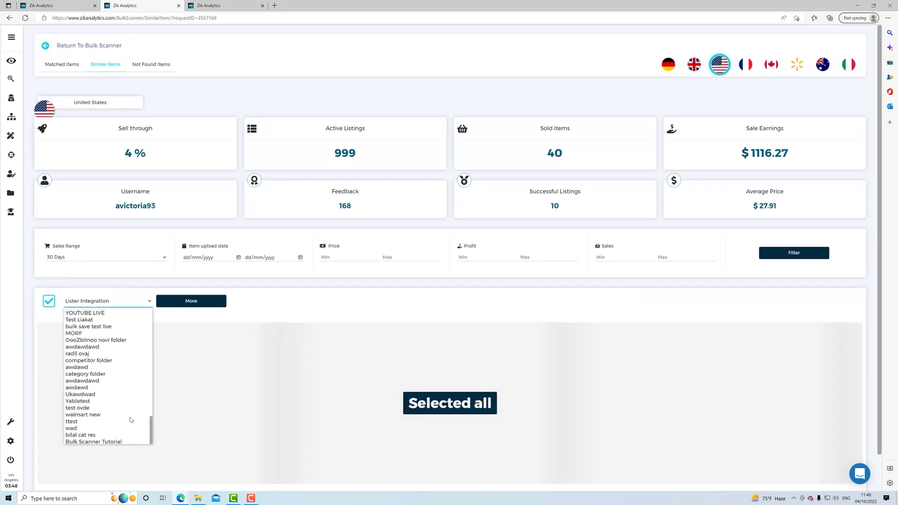
{"action": "left_click", "coordinate": [125, 441]}
{"action": "left_click", "coordinate": [189, 301]}
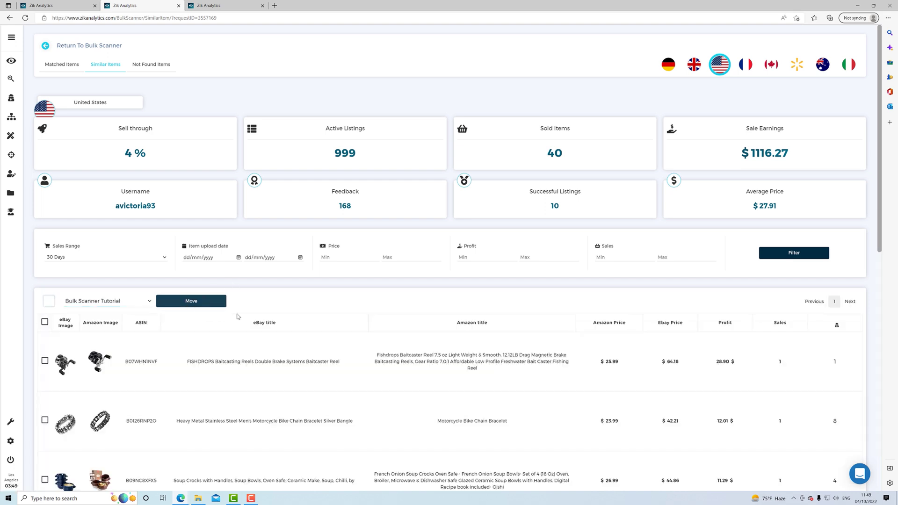
Open the seller's Not Found Items and review the listed products, their sales figures and the ASIN fields
{"action": "left_click", "coordinate": [145, 71]}
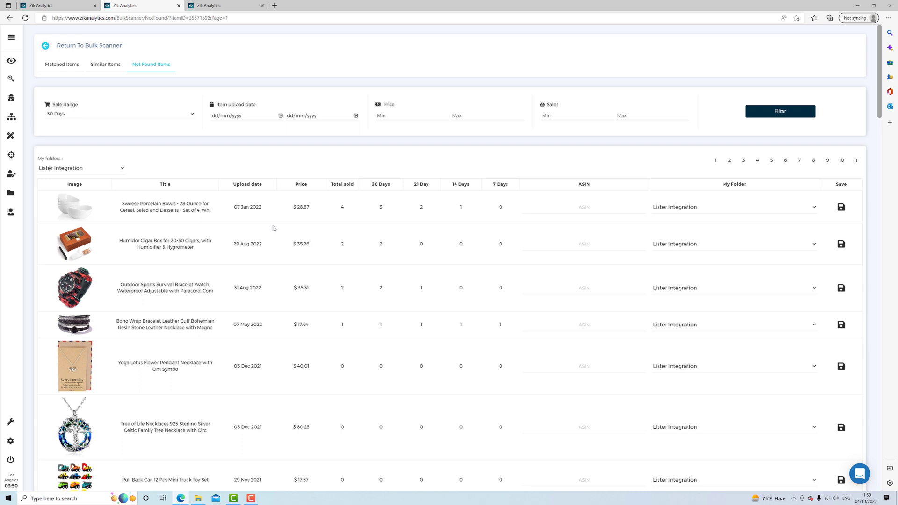
{"action": "scroll", "coordinate": [274, 227], "scroll_direction": "down", "scroll_amount": 3}
{"action": "scroll", "coordinate": [273, 226], "scroll_direction": "up", "scroll_amount": 3}
{"action": "left_click", "coordinate": [561, 203]}
{"action": "left_click", "coordinate": [580, 187]}
{"action": "left_click", "coordinate": [582, 203]}
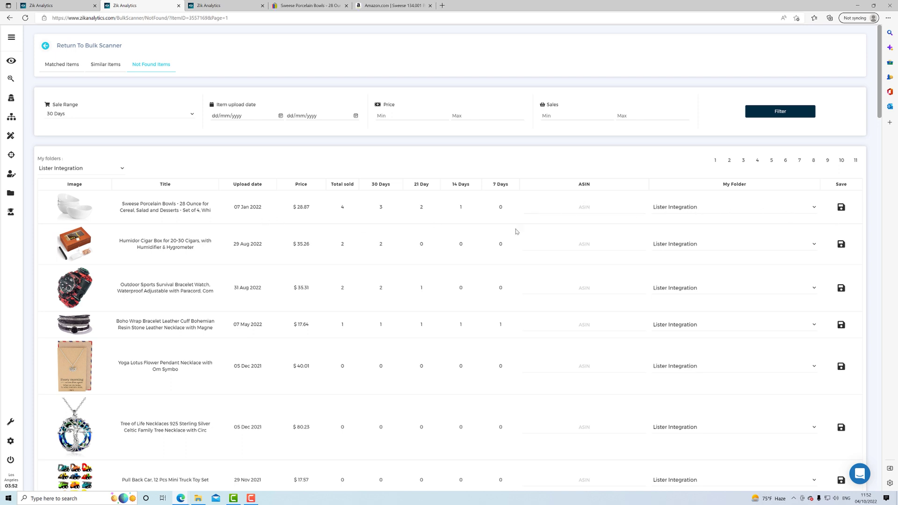
{"action": "left_click", "coordinate": [598, 209]}
{"action": "left_click", "coordinate": [494, 161]}
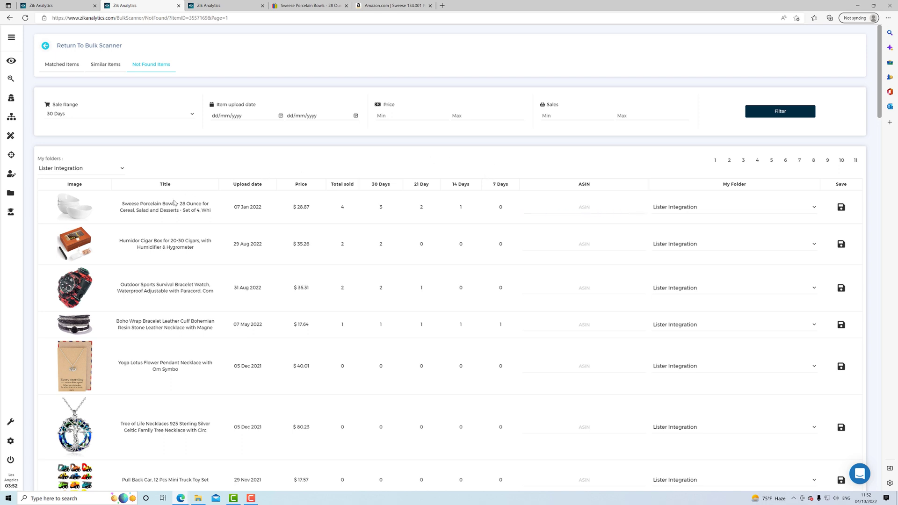
Copy the full title of the Sweese Porcelain Bowls listing from its eBay page
{"action": "left_click", "coordinate": [298, 7]}
{"action": "left_click", "coordinate": [467, 186]}
{"action": "left_click_drag", "start_coordinate": [466, 186], "coordinate": [393, 181]}
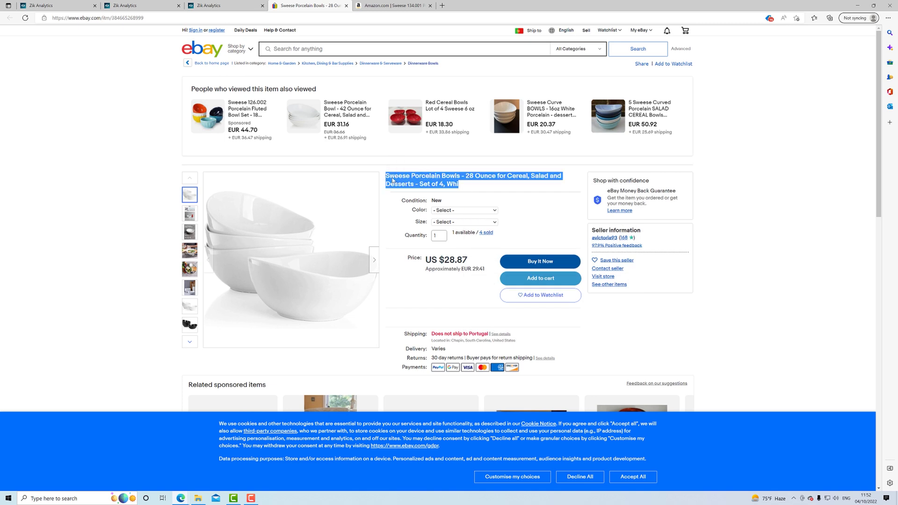
{"action": "right_click", "coordinate": [393, 179]}
{"action": "left_click", "coordinate": [409, 187]}
Locate the ASIN of the Sweese 134.001 Porcelain Bowl Set in Amazon's product information and in the page address
{"action": "left_click", "coordinate": [374, 4]}
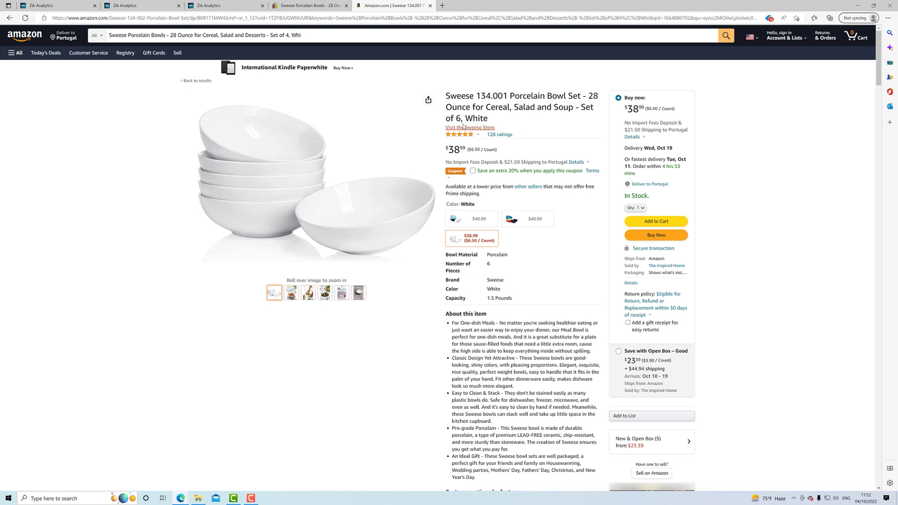
{"action": "scroll", "coordinate": [552, 174], "scroll_direction": "down", "scroll_amount": 9}
{"action": "scroll", "coordinate": [553, 174], "scroll_direction": "down", "scroll_amount": 20}
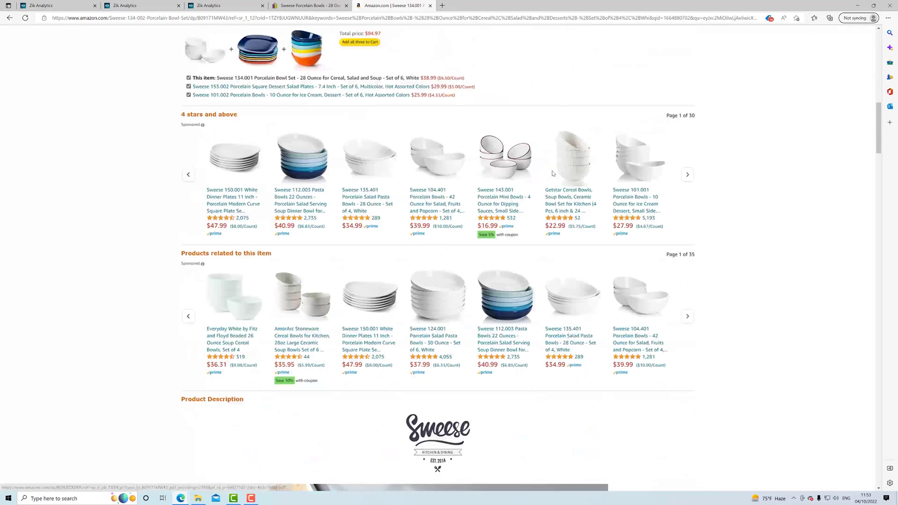
{"action": "scroll", "coordinate": [552, 174], "scroll_direction": "down", "scroll_amount": 12}
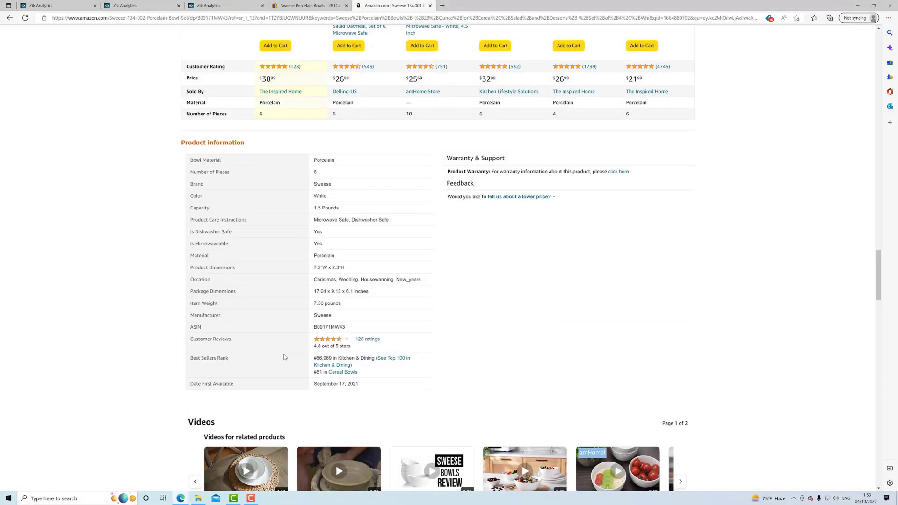
{"action": "left_click_drag", "start_coordinate": [356, 328], "coordinate": [316, 328]}
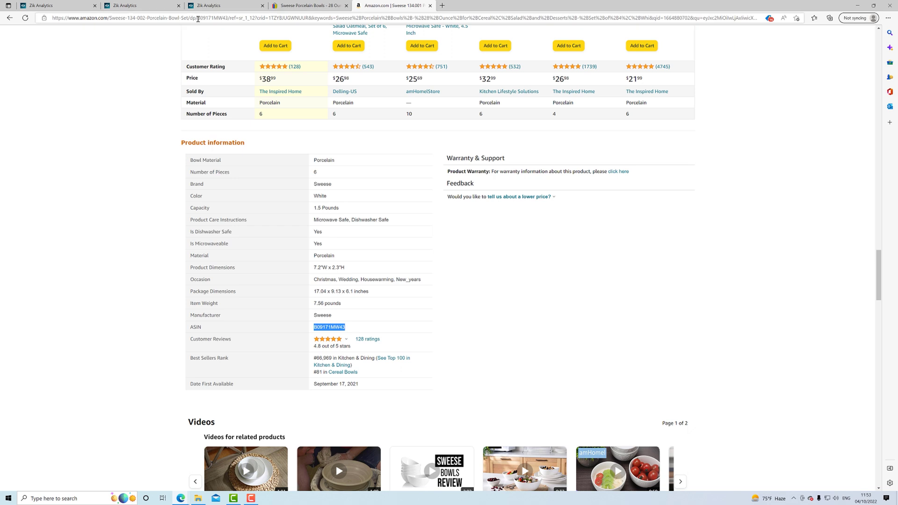
{"action": "left_click", "coordinate": [198, 19]}
{"action": "left_click", "coordinate": [202, 18]}
{"action": "left_click_drag", "start_coordinate": [198, 18], "coordinate": [228, 18]}
Copy the bowl set's ASIN B09171MW43 from the product information and return to the Not Found Items list
{"action": "left_click_drag", "start_coordinate": [348, 327], "coordinate": [314, 326]}
{"action": "right_click", "coordinate": [315, 326]}
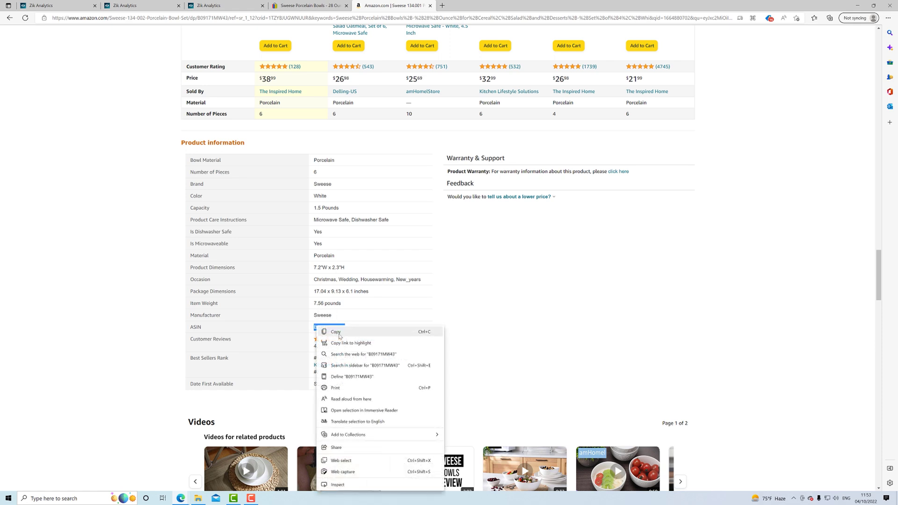
{"action": "left_click", "coordinate": [340, 335]}
{"action": "left_click", "coordinate": [226, 6]}
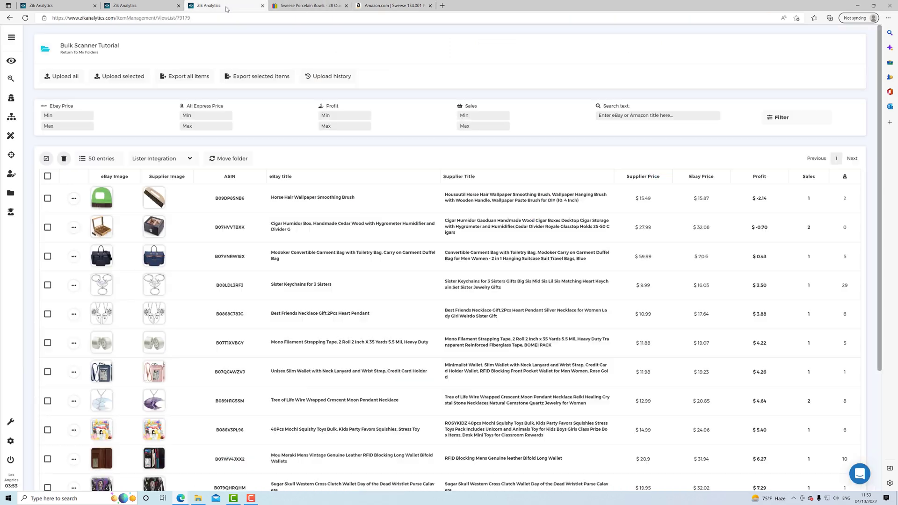
{"action": "left_click", "coordinate": [154, 6]}
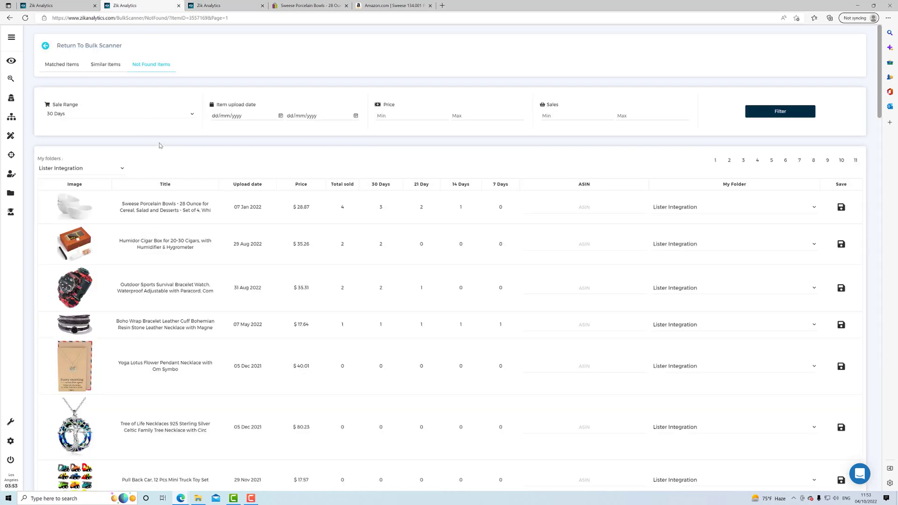
Enter ASIN B09171MW43 for the Sweese Porcelain Bowls and save the item to the Bulk Scanner Tutorial folder
{"action": "left_click", "coordinate": [602, 207]}
{"action": "key", "text": "ctrl+v"}
{"action": "left_click", "coordinate": [681, 213]}
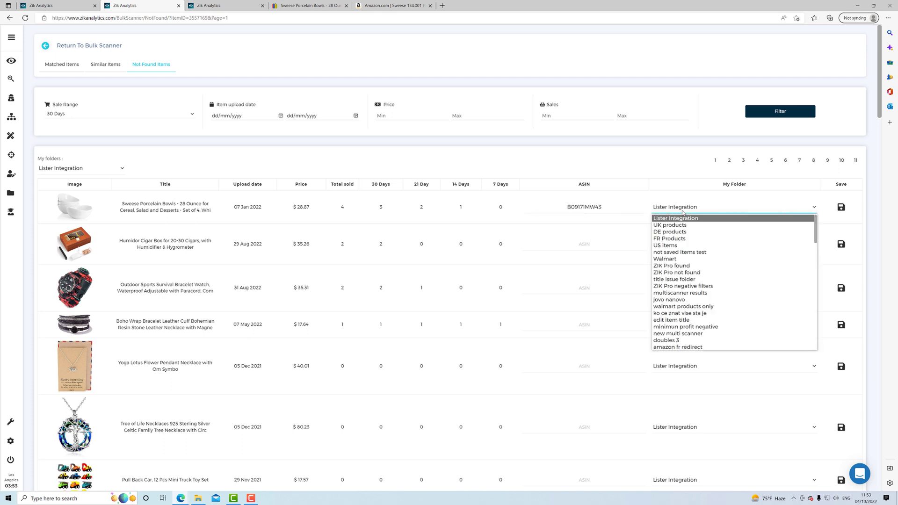
{"action": "scroll", "coordinate": [702, 253], "scroll_direction": "down", "scroll_amount": 5}
{"action": "scroll", "coordinate": [703, 255], "scroll_direction": "down", "scroll_amount": 5}
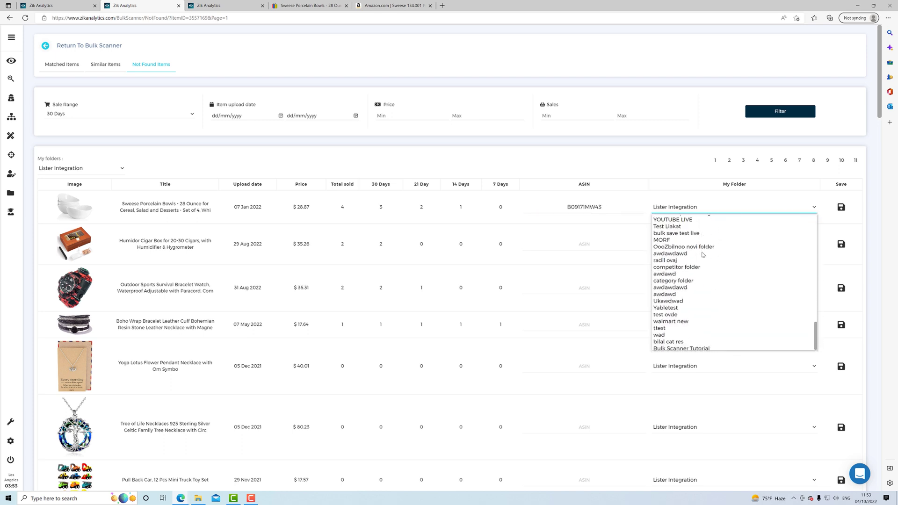
{"action": "left_click", "coordinate": [706, 348]}
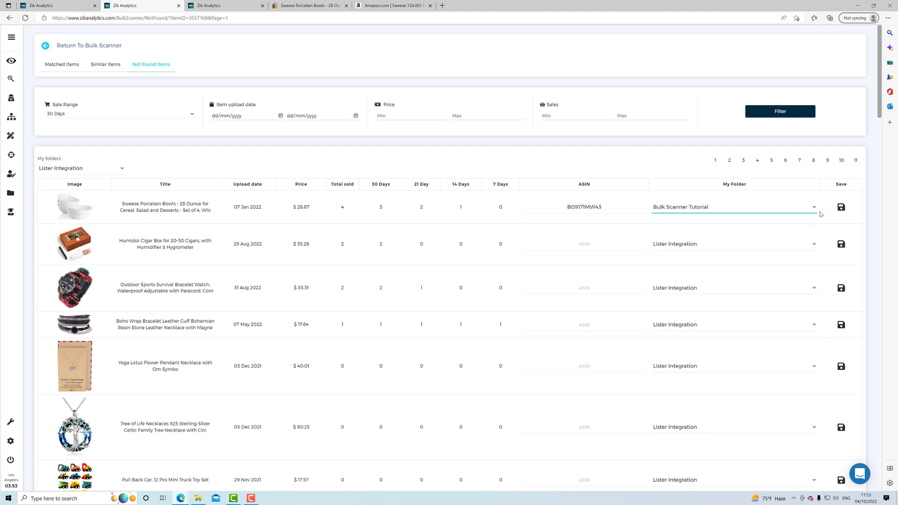
{"action": "left_click", "coordinate": [842, 207]}
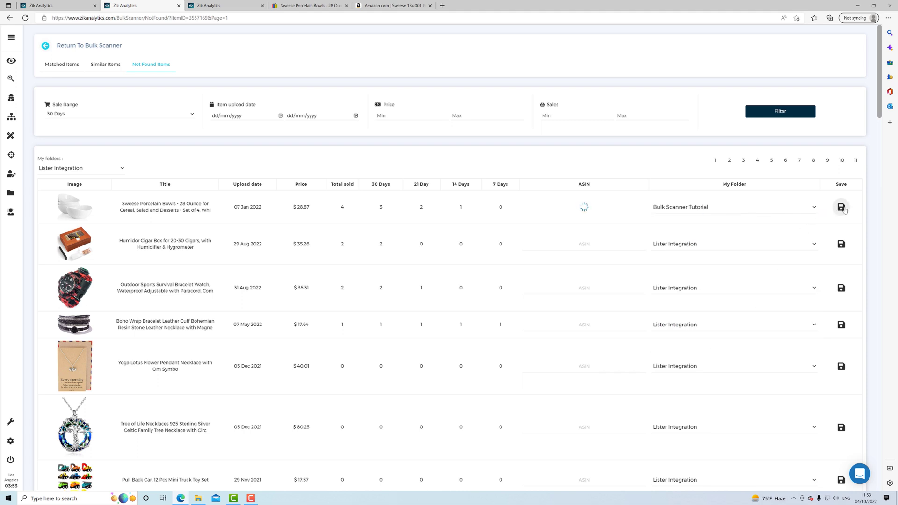
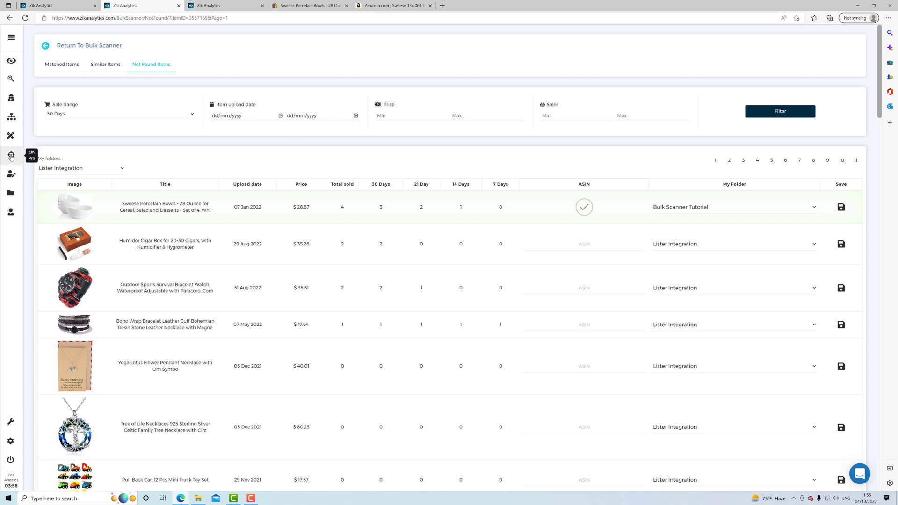
Return to the Bulk Scanner, select the first five scanned sellers and open the Multi Scanner settings for them
{"action": "mouse_move", "coordinate": [11, 155]}
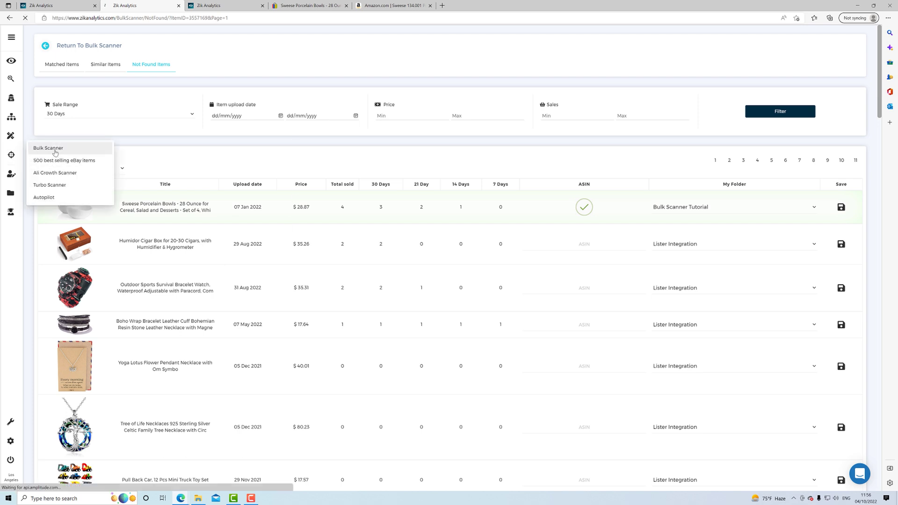
{"action": "left_click", "coordinate": [46, 148]}
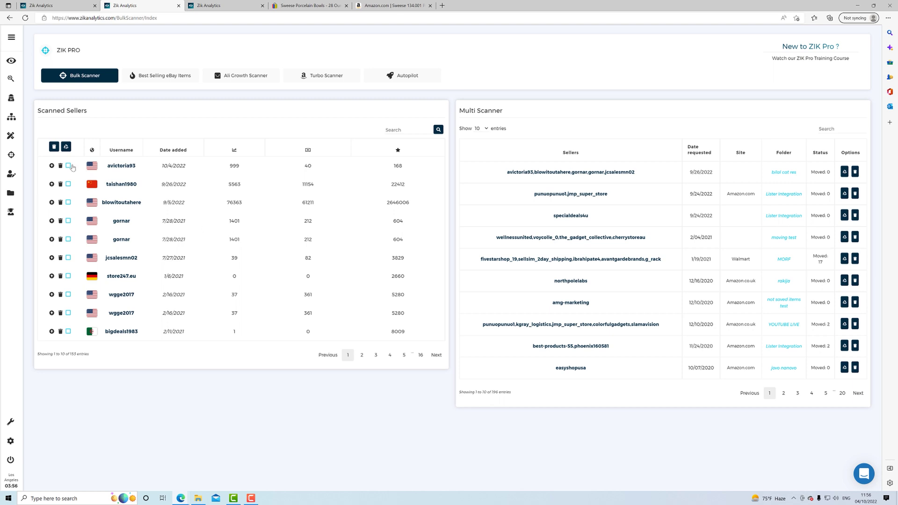
{"action": "left_click", "coordinate": [69, 166]}
{"action": "left_click", "coordinate": [69, 184]}
{"action": "left_click", "coordinate": [68, 202]}
{"action": "left_click", "coordinate": [68, 221]}
{"action": "left_click", "coordinate": [68, 239]}
{"action": "left_click", "coordinate": [67, 147]}
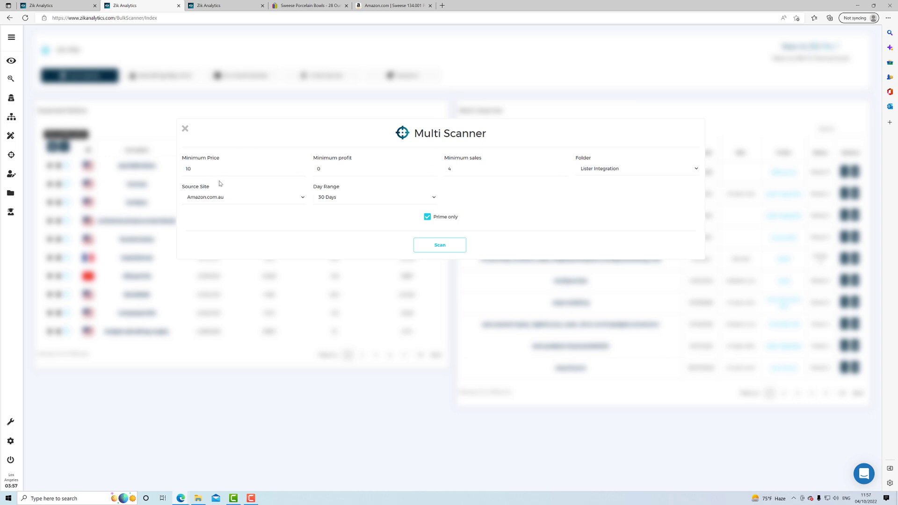
Set the Multi Scanner's source site to Amazon.com
{"action": "left_click", "coordinate": [197, 168]}
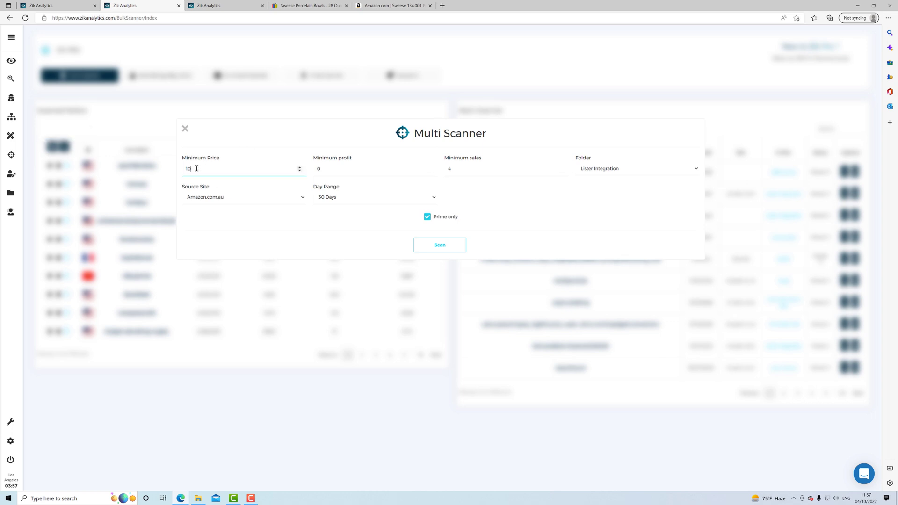
{"action": "left_click", "coordinate": [221, 202]}
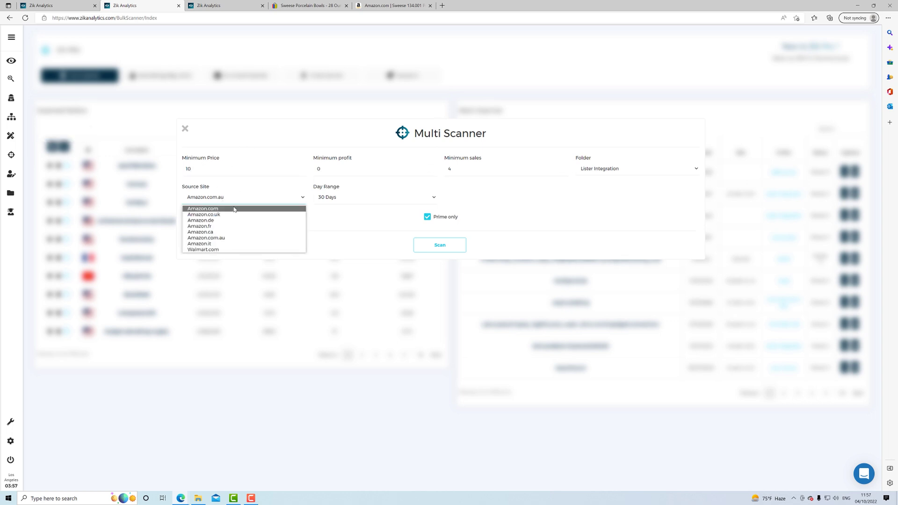
{"action": "left_click", "coordinate": [233, 209]}
Set the Multi Scanner's minimum sales to 2
{"action": "left_click", "coordinate": [351, 166]}
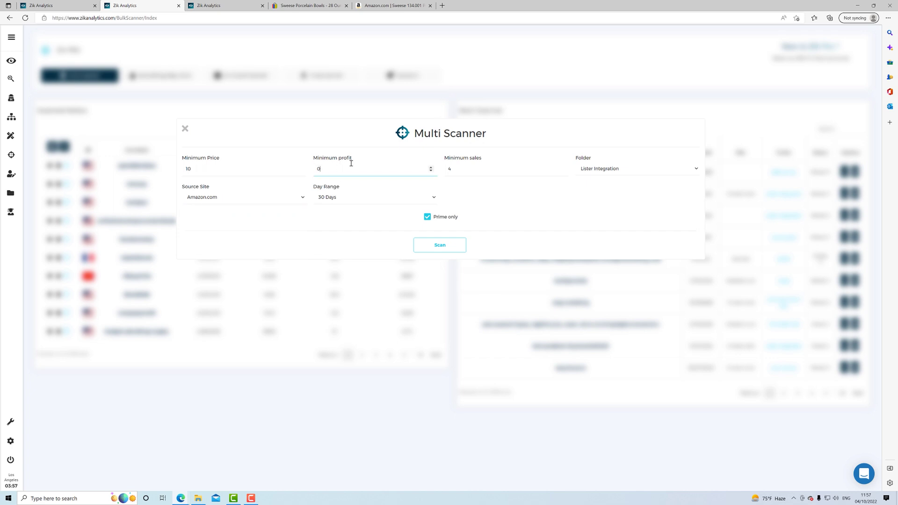
{"action": "left_click", "coordinate": [474, 170]}
{"action": "left_click", "coordinate": [333, 168]}
{"action": "double_click", "coordinate": [317, 169]}
{"action": "left_click", "coordinate": [310, 156]}
{"action": "left_click", "coordinate": [327, 169]}
{"action": "left_click", "coordinate": [467, 172]}
{"action": "left_click_drag", "start_coordinate": [471, 170], "coordinate": [424, 171]}
{"action": "type", "text": "2"}
Set the scan's day range to 14 Days and its minimum sales to 4
{"action": "left_click", "coordinate": [357, 198]}
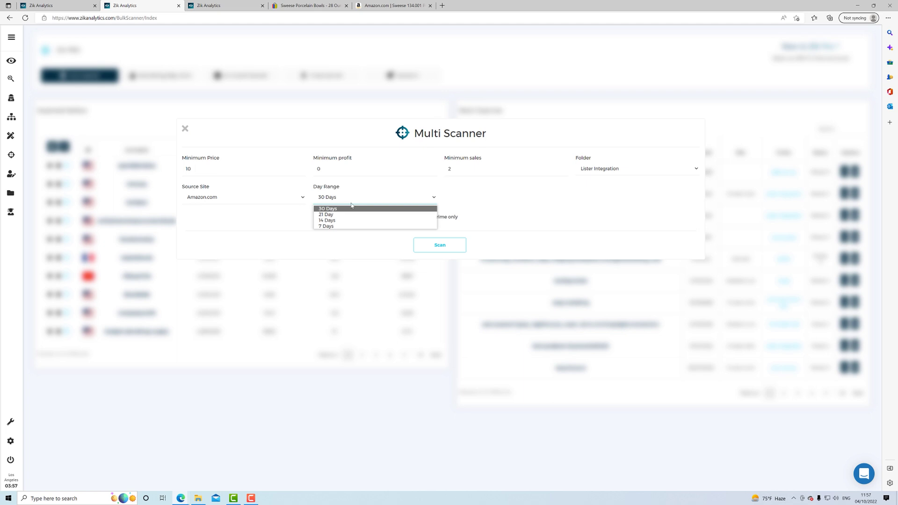
{"action": "left_click", "coordinate": [353, 228]}
{"action": "left_click", "coordinate": [346, 201]}
{"action": "left_click", "coordinate": [344, 215]}
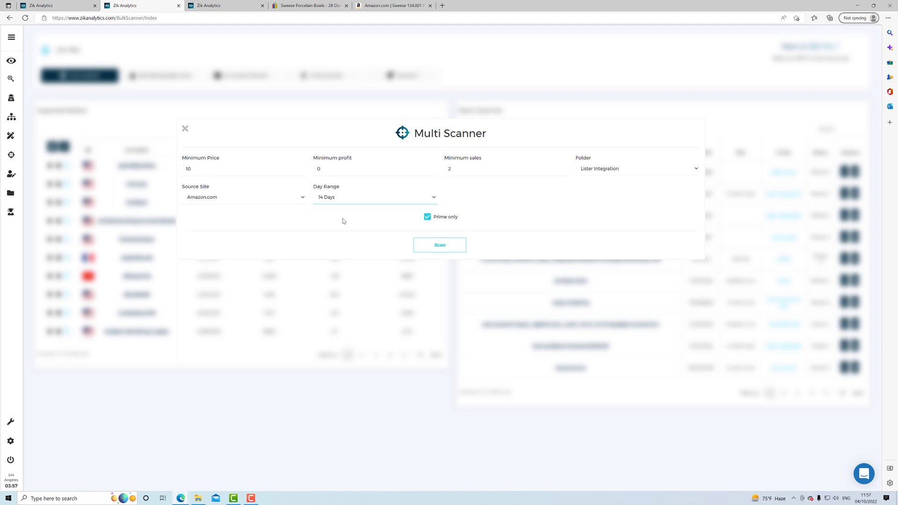
{"action": "left_click_drag", "start_coordinate": [464, 171], "coordinate": [434, 175]}
{"action": "type", "text": "4"}
{"action": "left_click", "coordinate": [458, 195]}
Choose Bulk Scanner Tutorial as the destination folder, start the scan and check the new entry's sellers and status
{"action": "left_click", "coordinate": [585, 171]}
{"action": "scroll", "coordinate": [590, 222], "scroll_direction": "down", "scroll_amount": 20}
{"action": "left_click", "coordinate": [613, 290]}
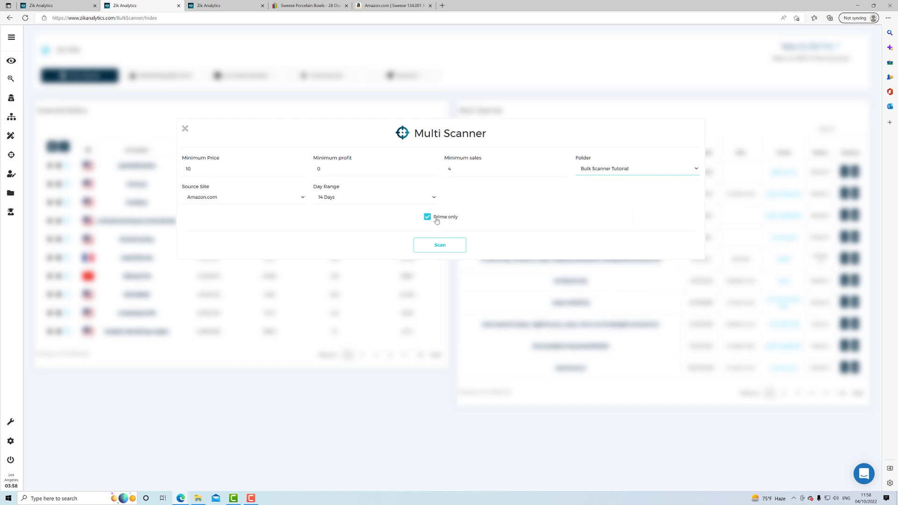
{"action": "left_click", "coordinate": [440, 245]}
{"action": "left_click_drag", "start_coordinate": [500, 174], "coordinate": [637, 174]}
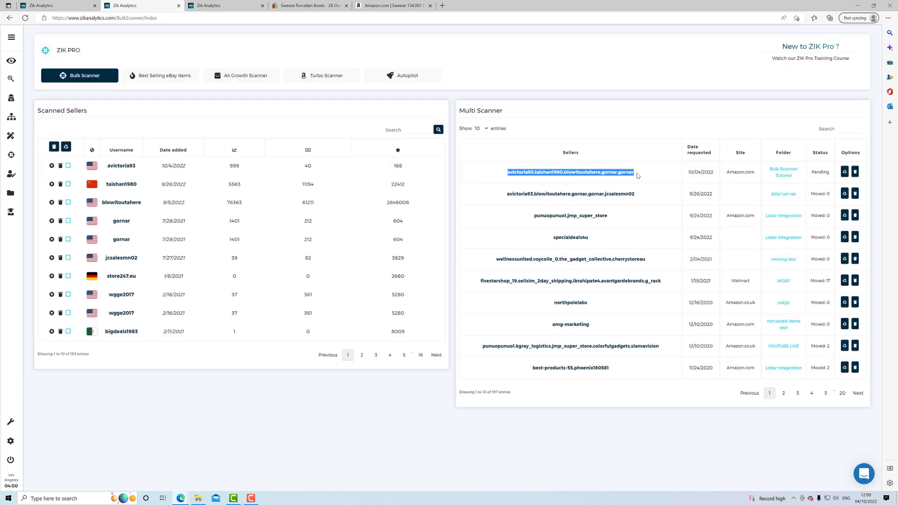
{"action": "double_click", "coordinate": [814, 173]}
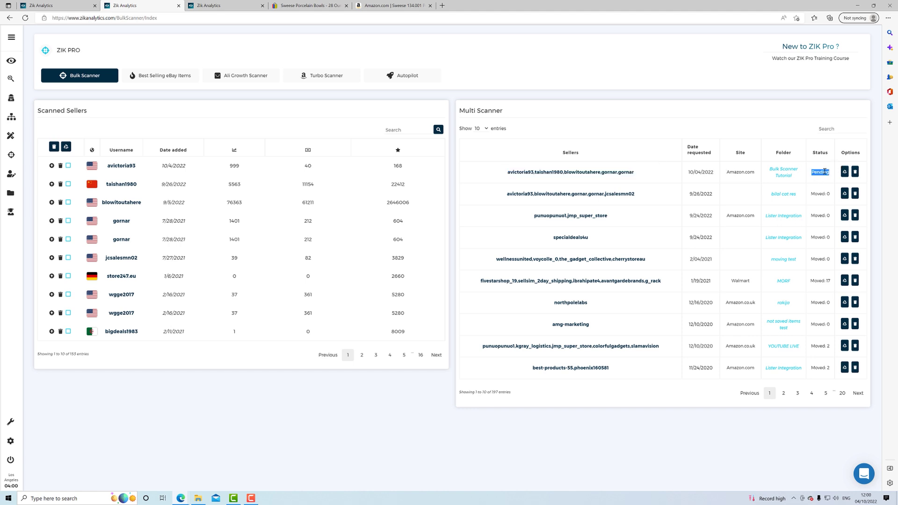